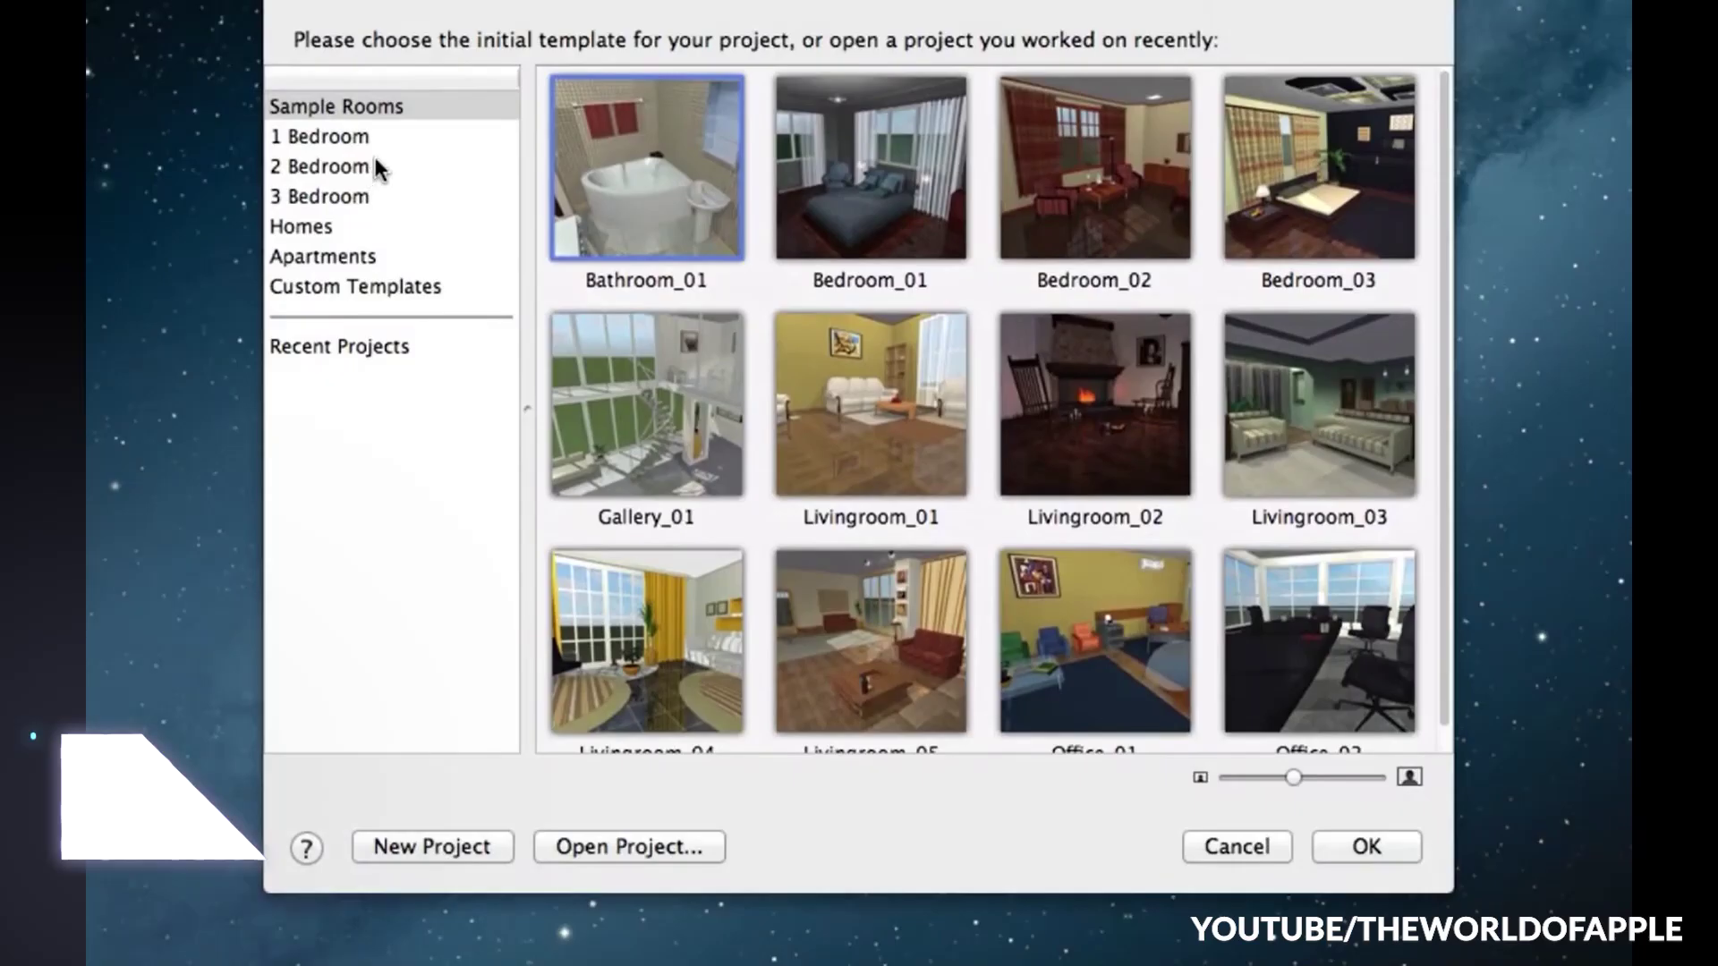
Look through the one-bedroom project templates
click(383, 136)
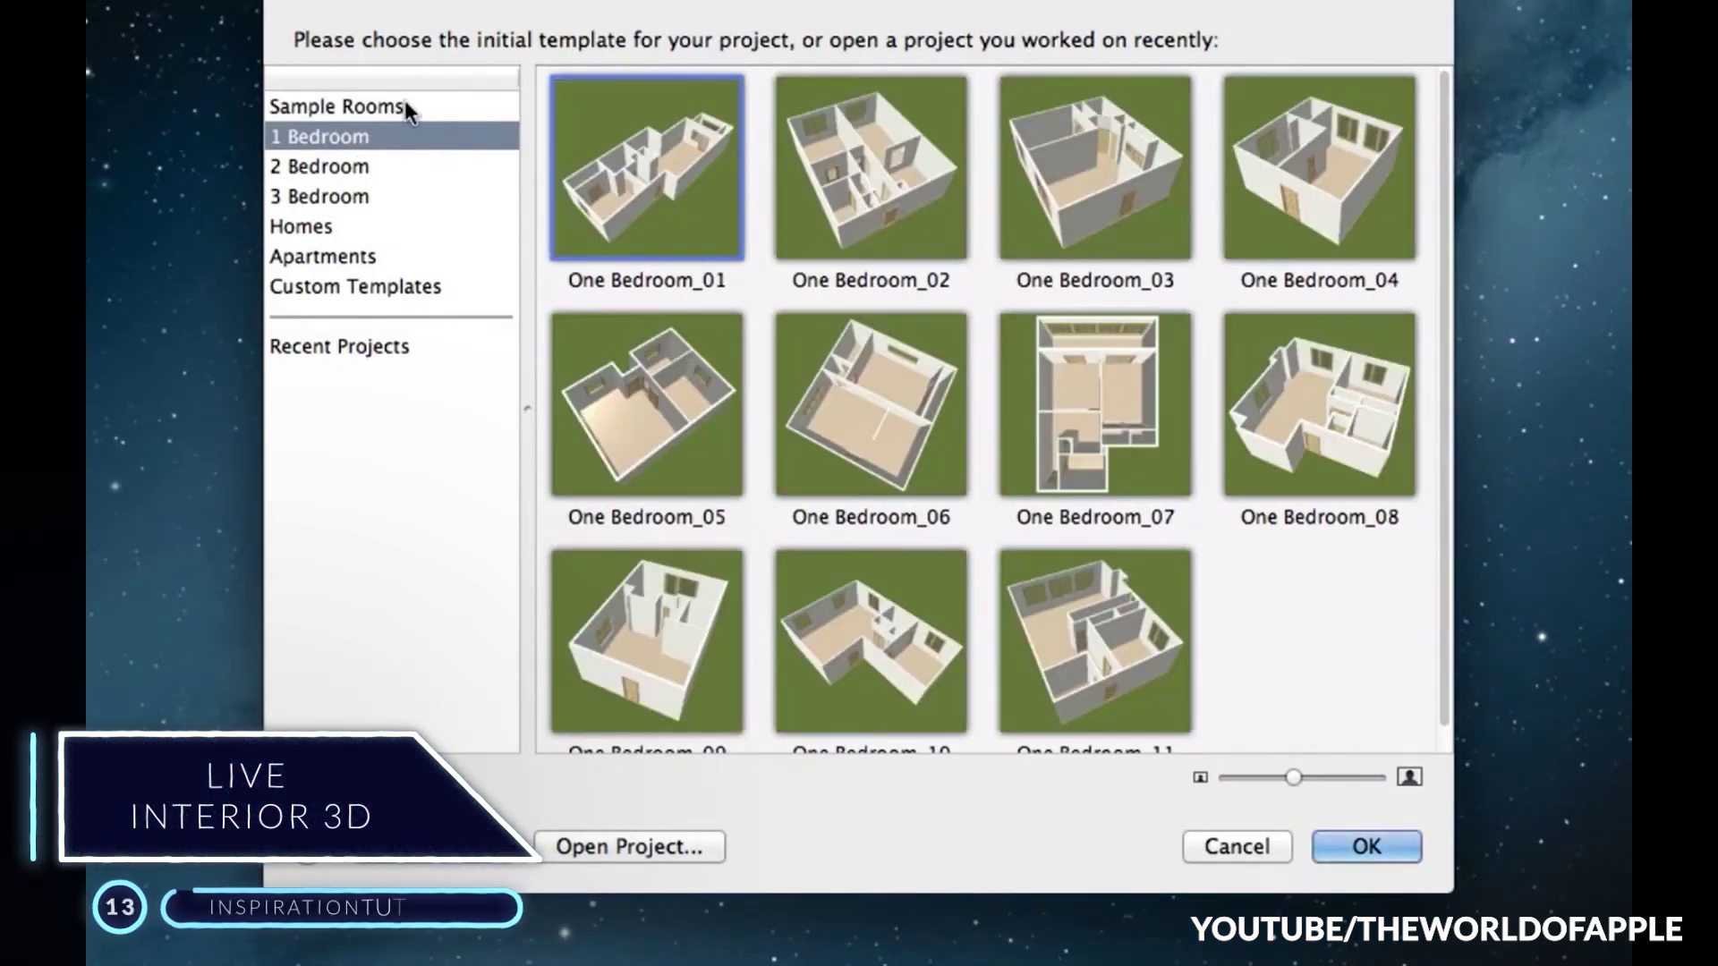
click(518, 115)
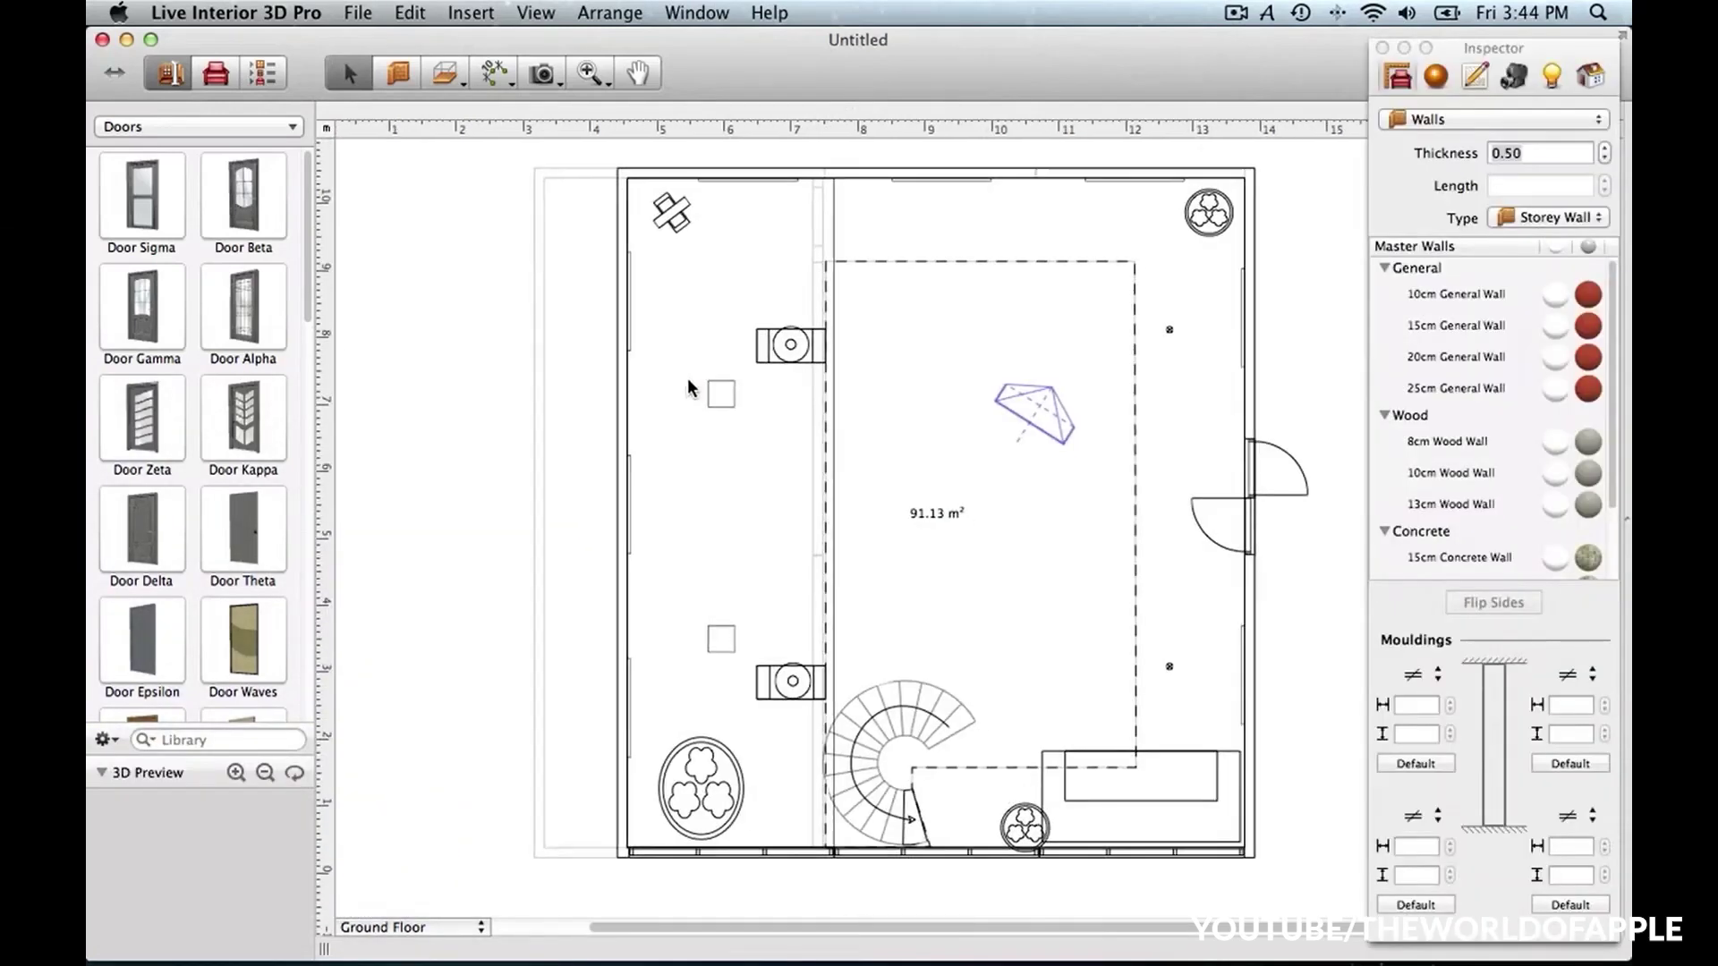
View the available building element categories in the object library while keeping Doors as the category
scroll(689, 387, left, 1)
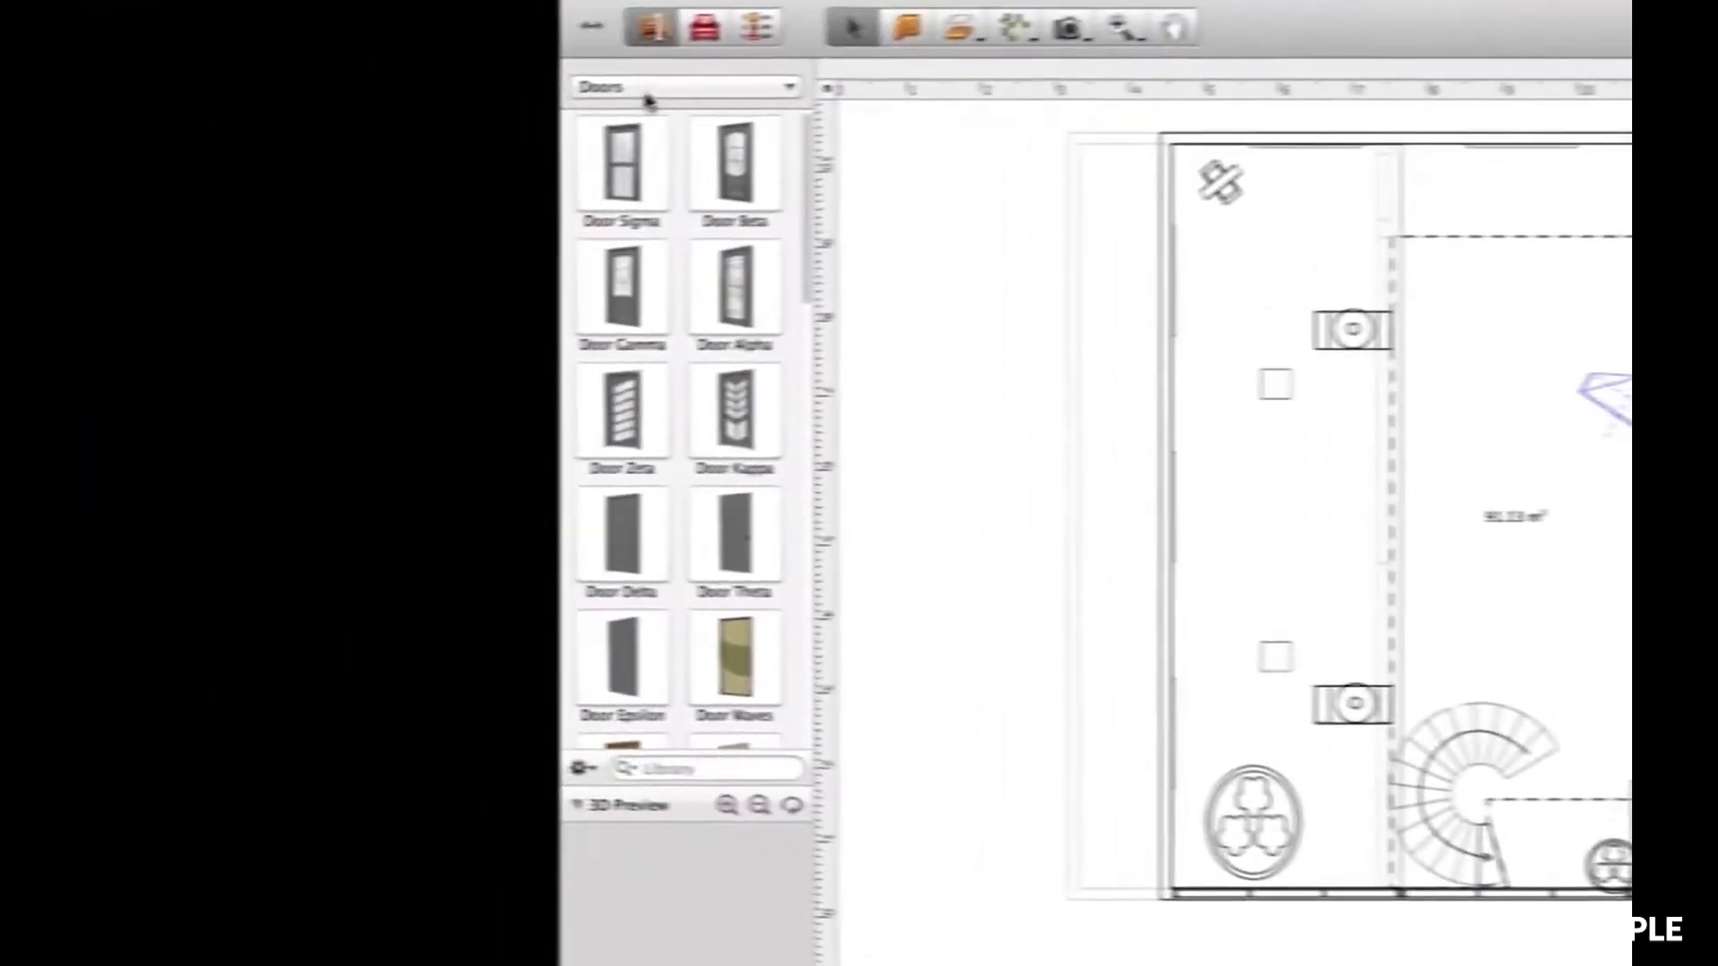
click(167, 124)
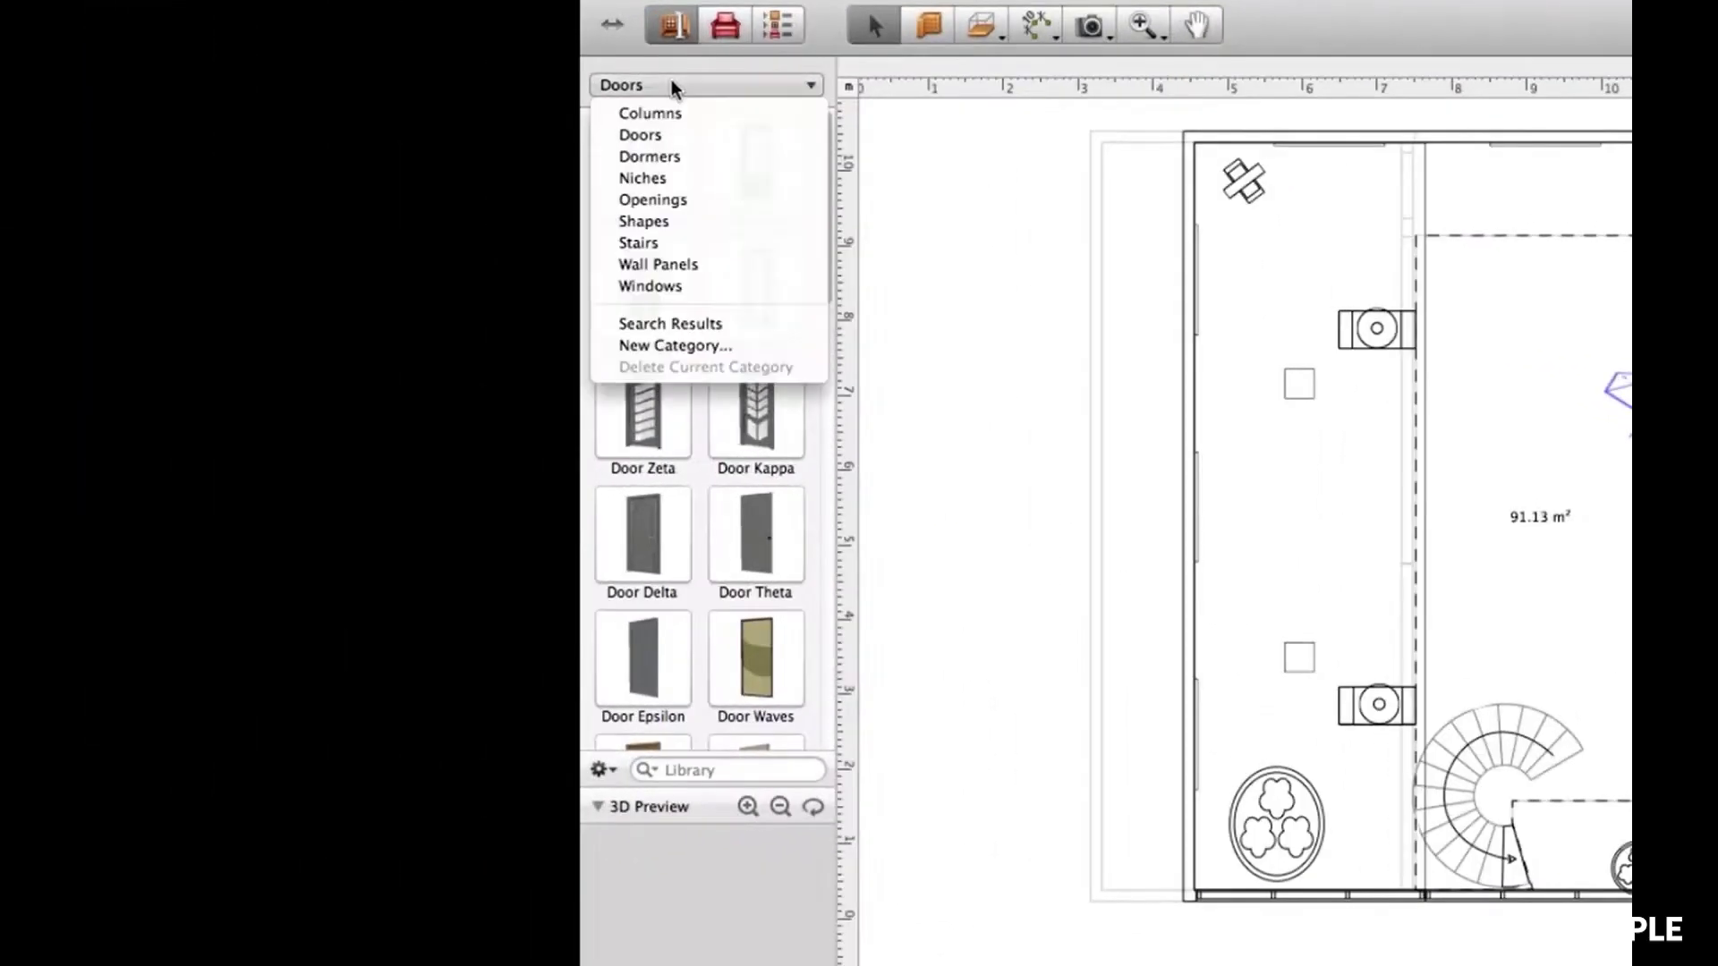
click(166, 123)
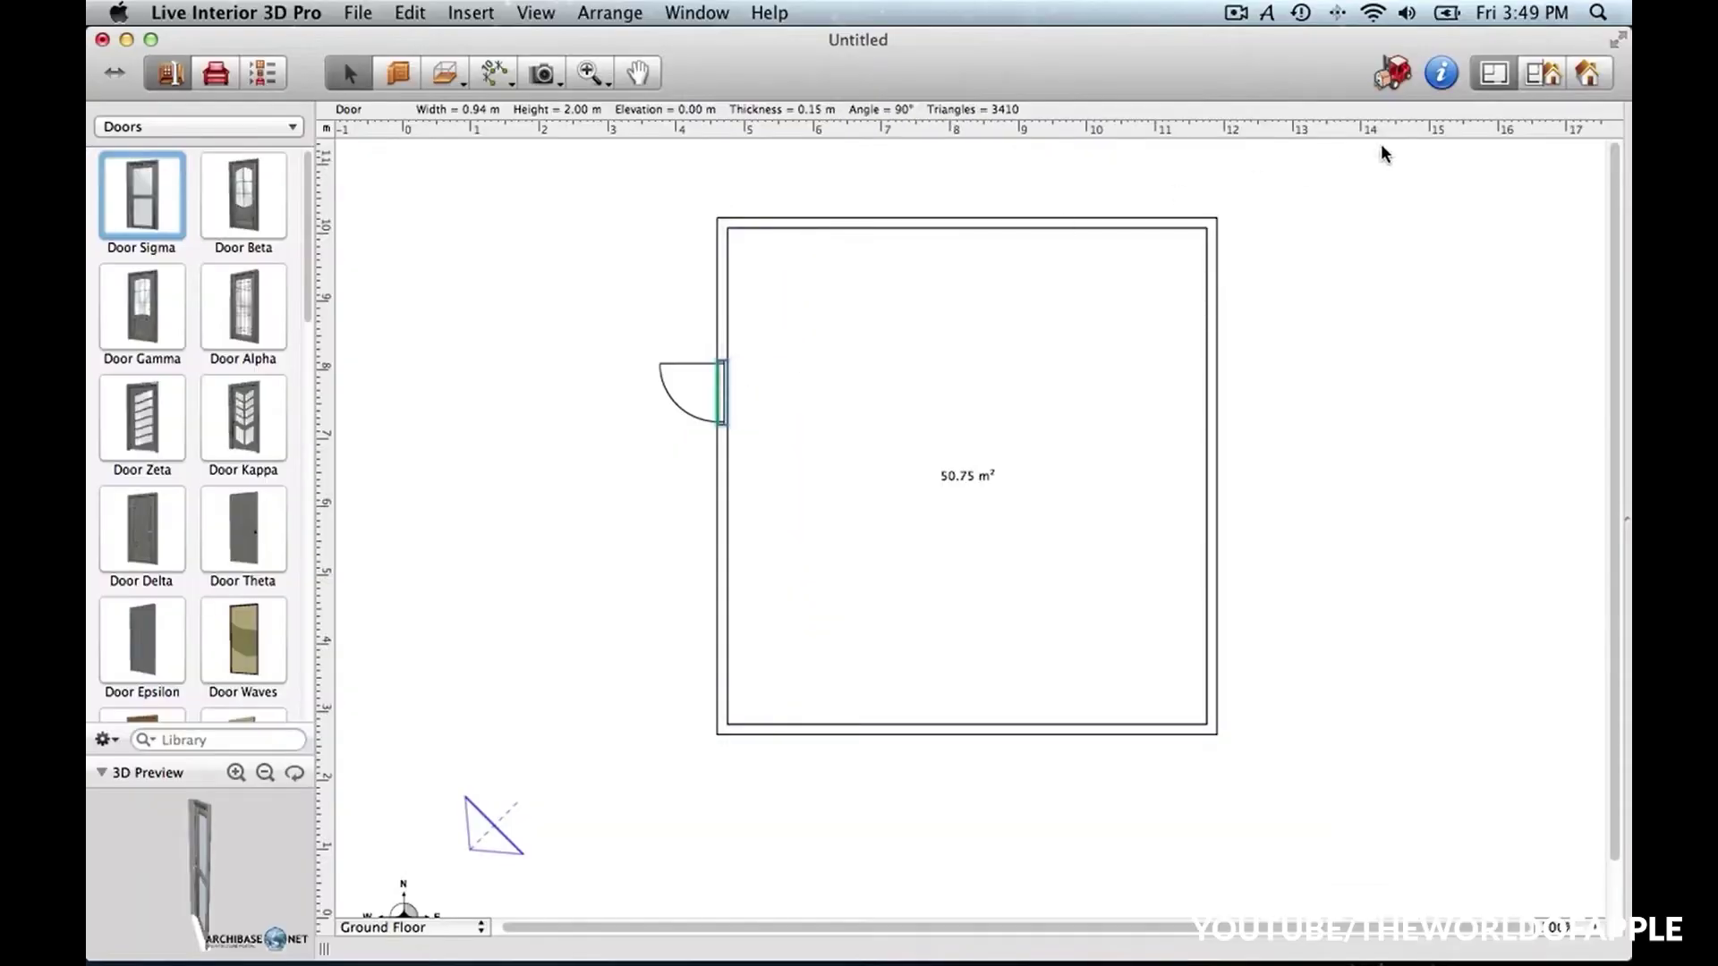
Show the floor plan beside the 3D view and select the brick wall containing the door to inspect both
click(1548, 79)
click(1108, 562)
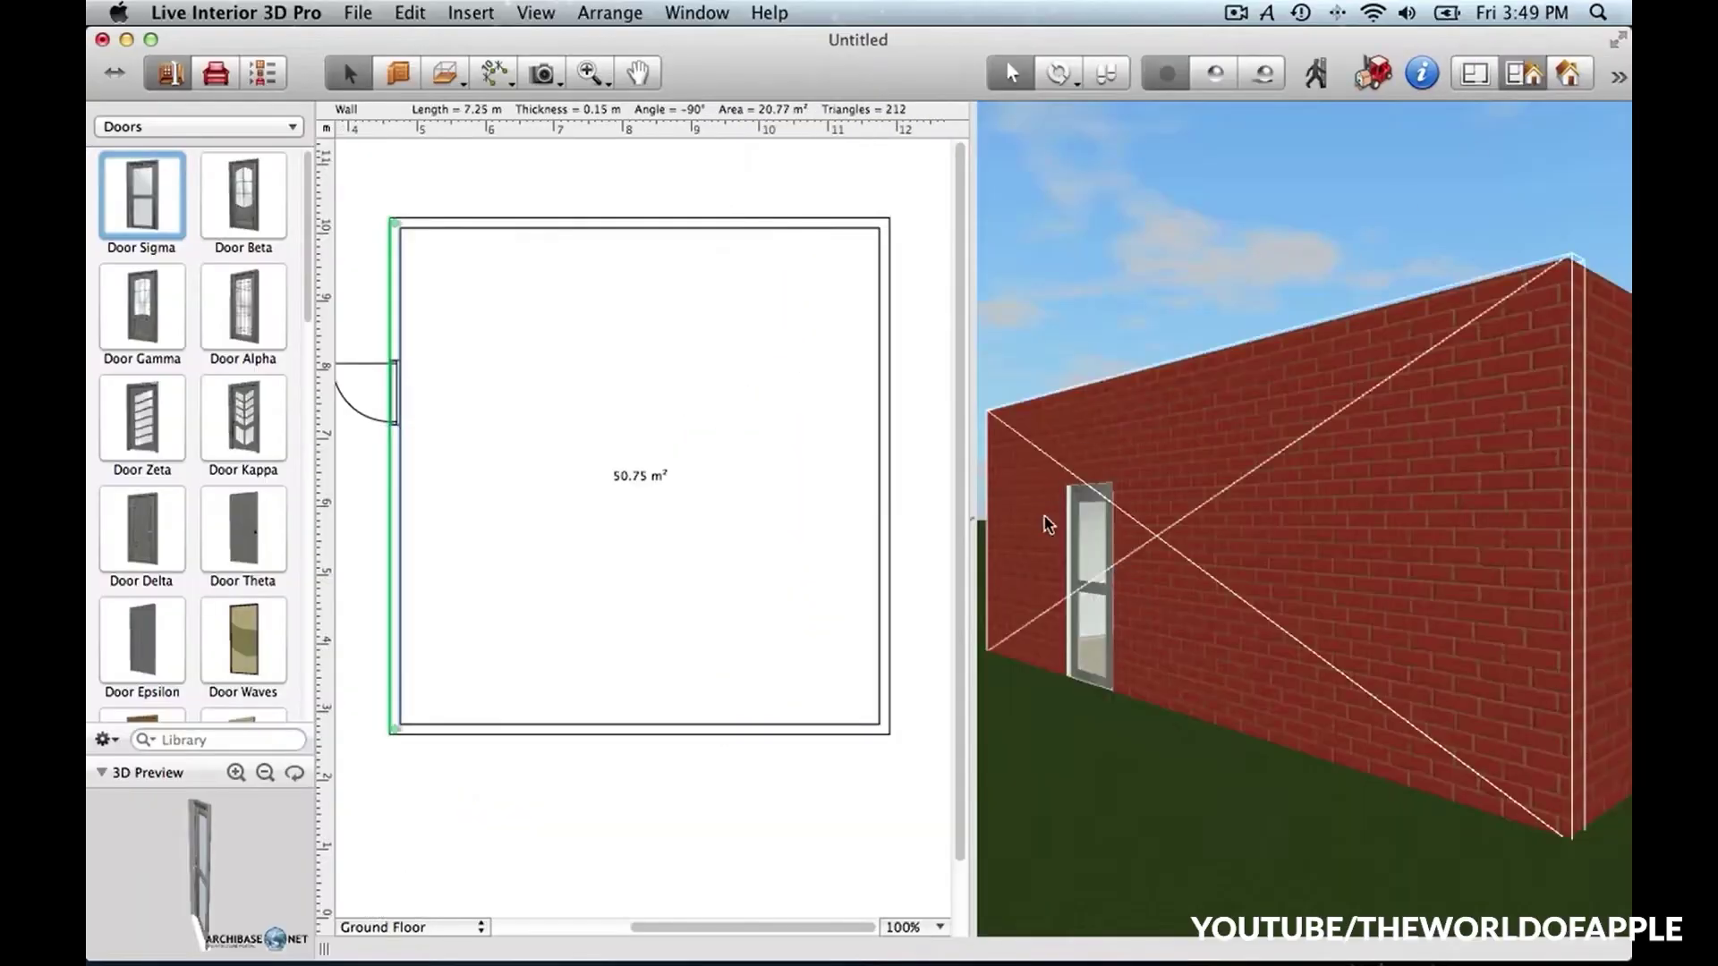
click(719, 535)
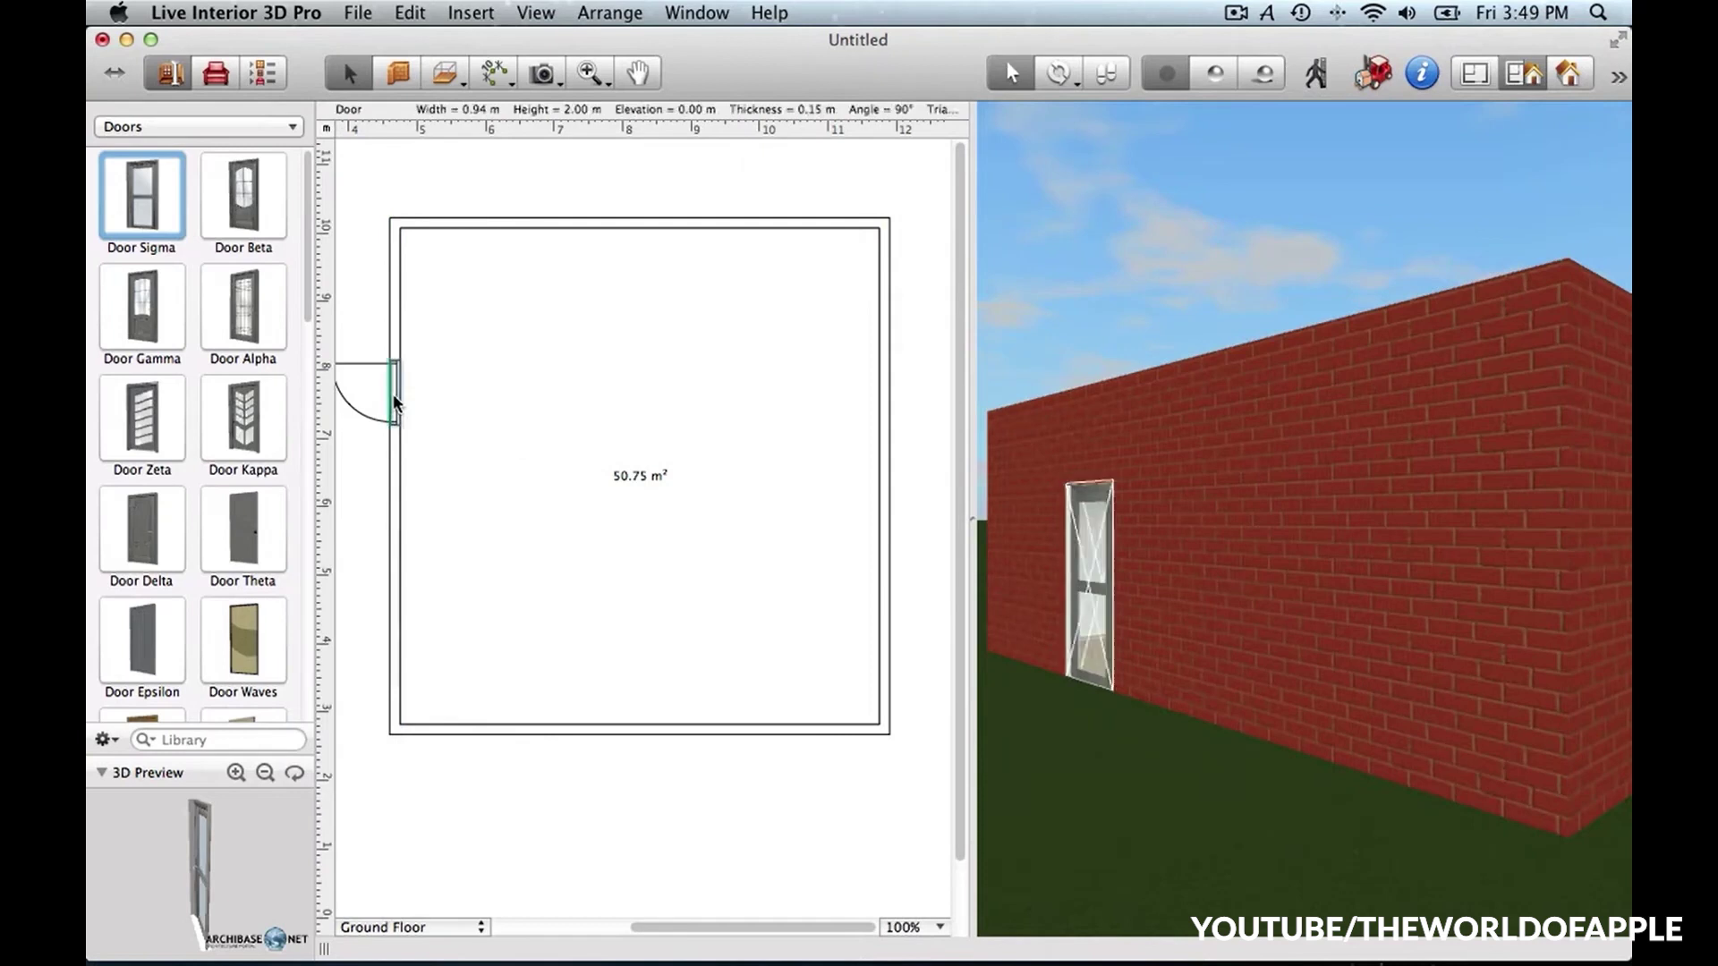
Place a Door Kappa and a Door Theta in the west wall below the existing door on the plan
drag(243, 416, 397, 588)
drag(254, 534, 404, 680)
click(542, 795)
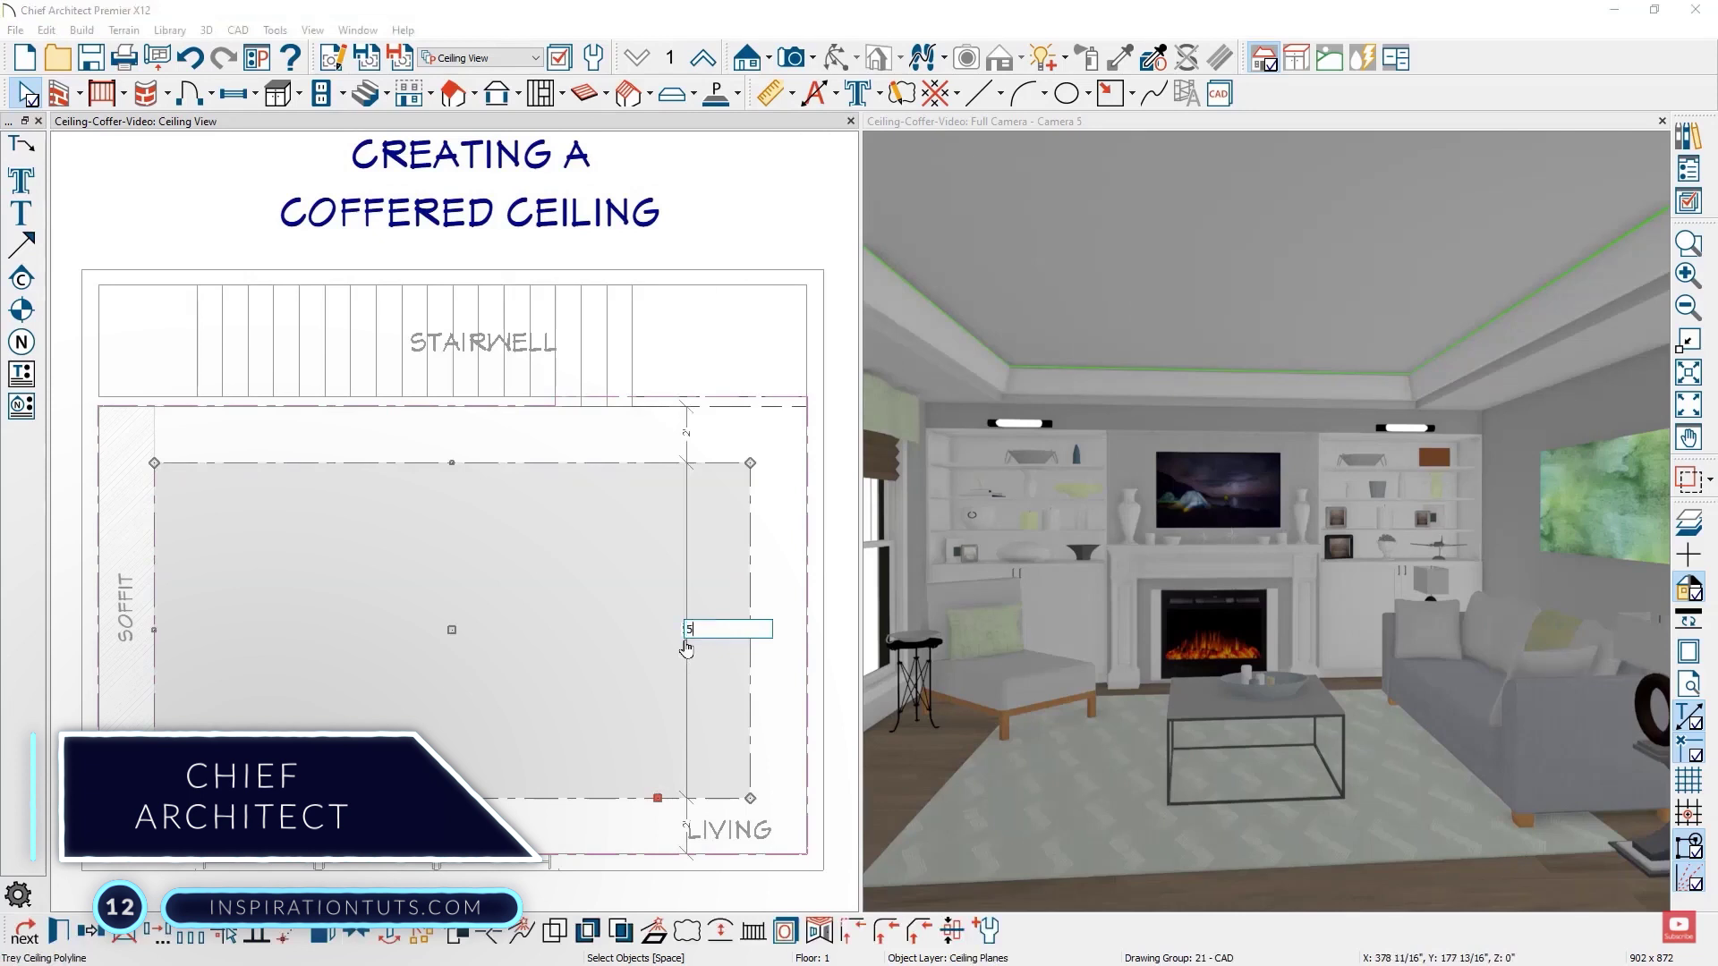
Resize the living room's tray ceiling polyline to 5' by 5' using its dimensions
key(Return)
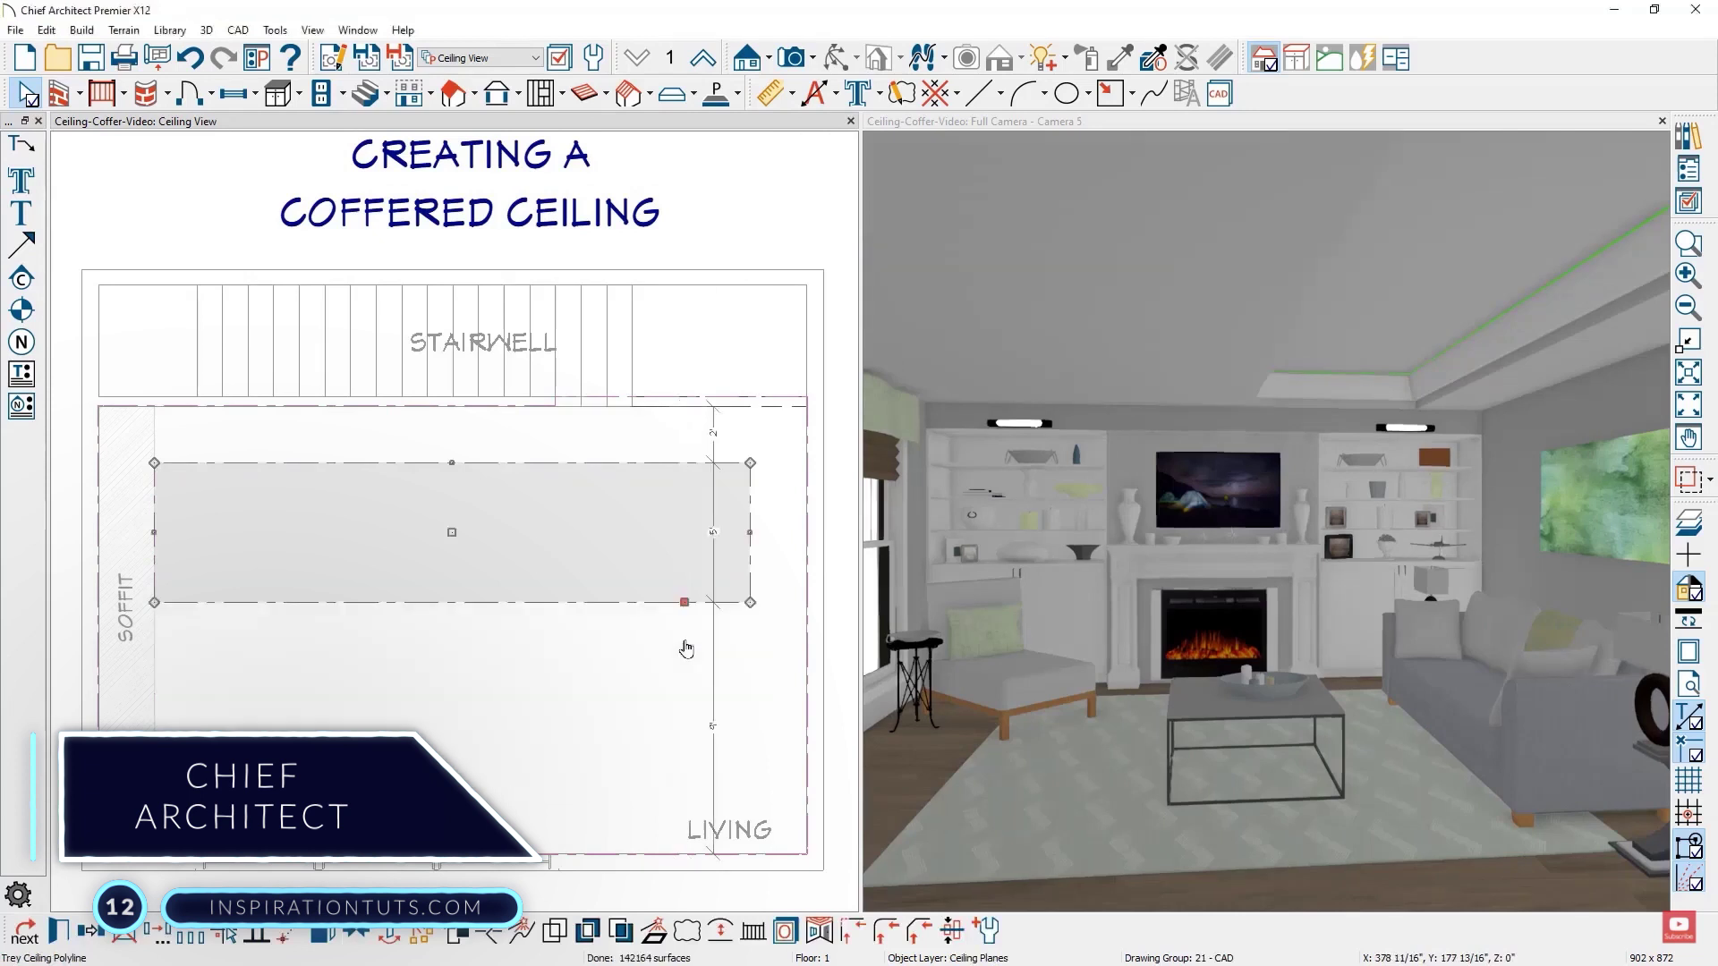
click(750, 545)
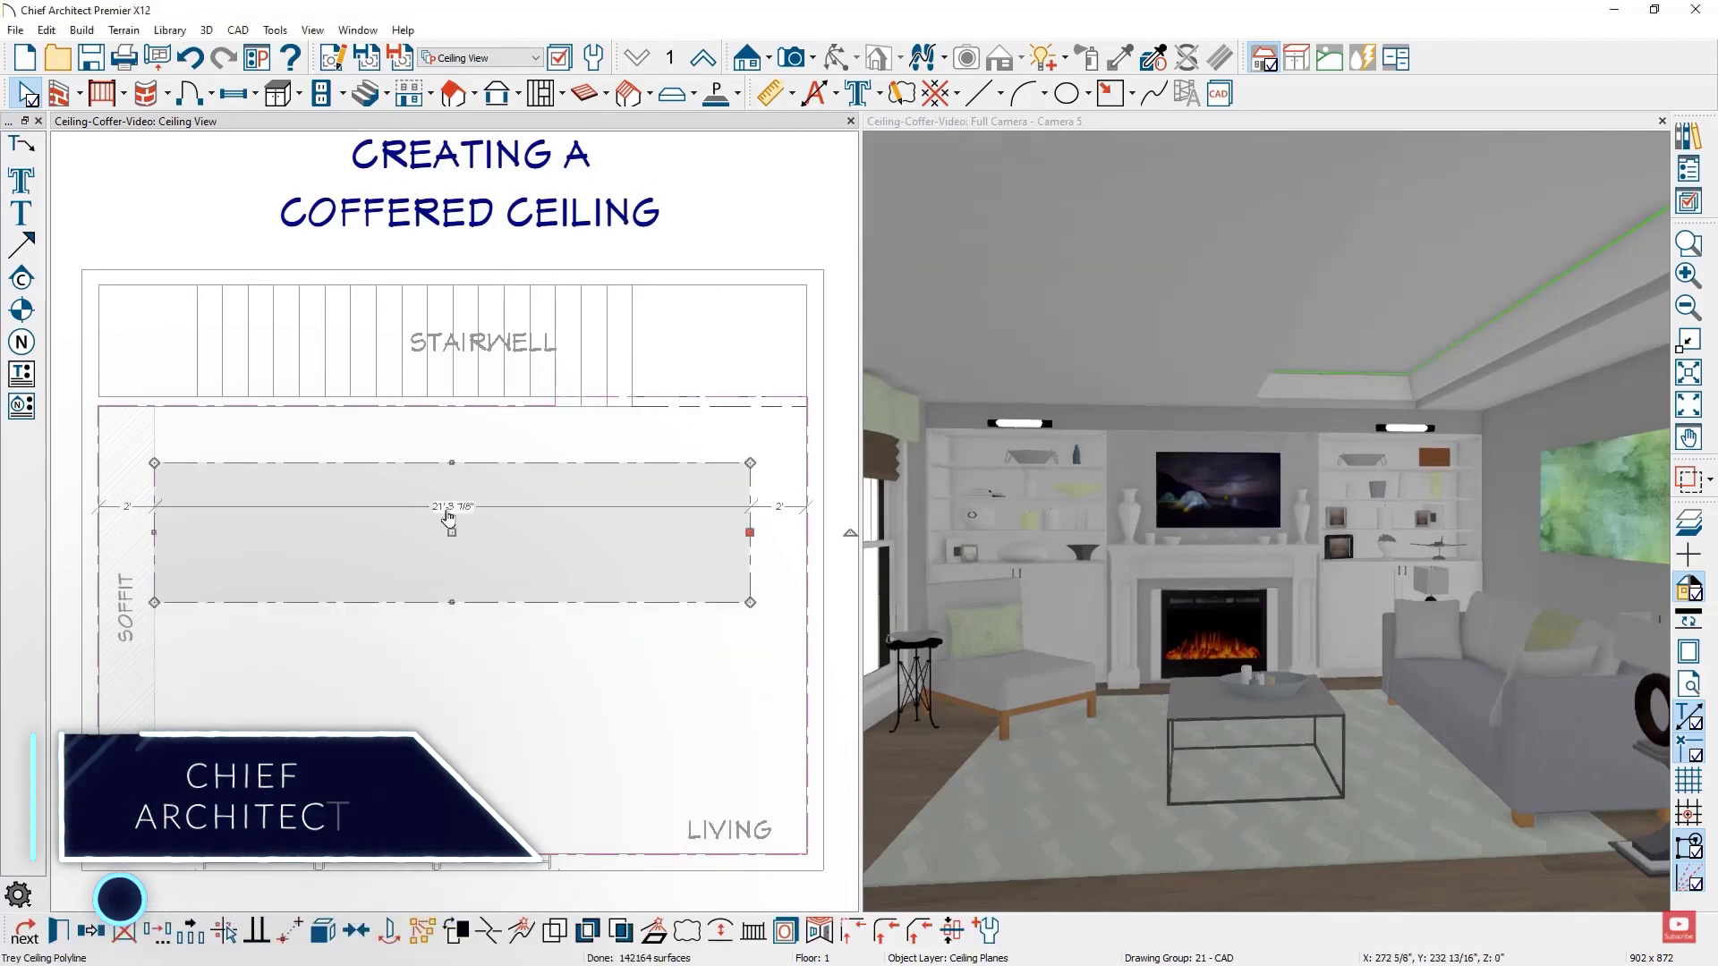
click(461, 510)
key(Return)
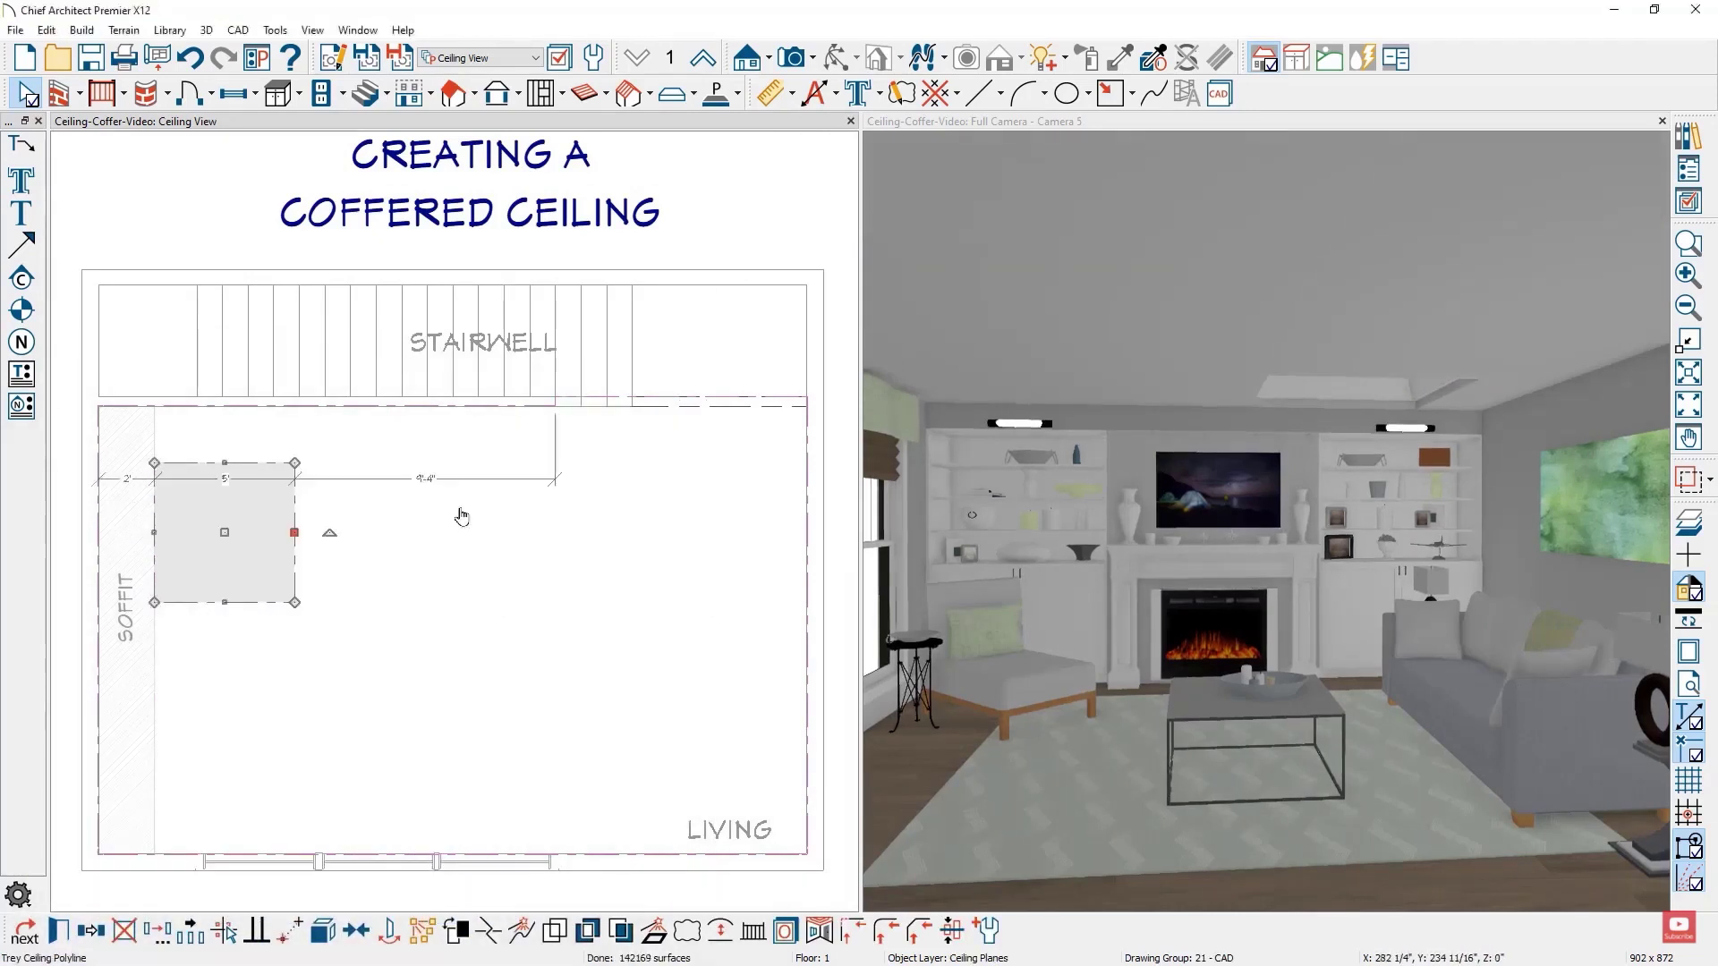
Replicate the square tray ceiling polyline in evenly spaced rows and columns across the living room
click(226, 534)
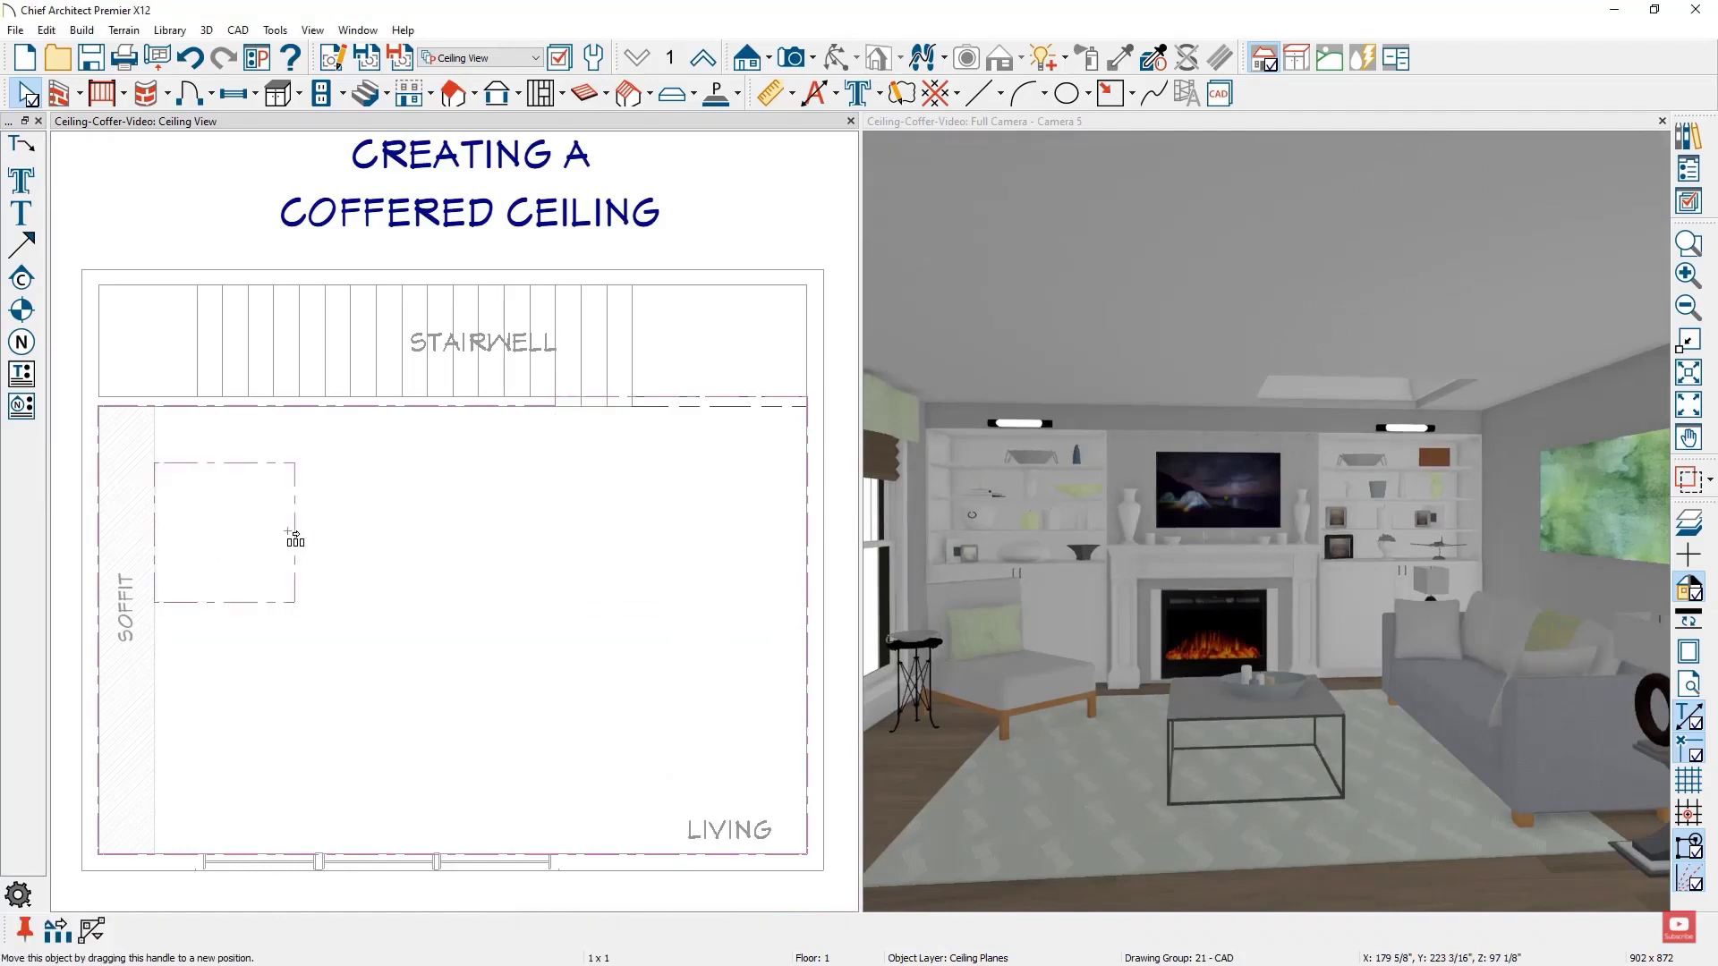
drag(226, 534, 687, 540)
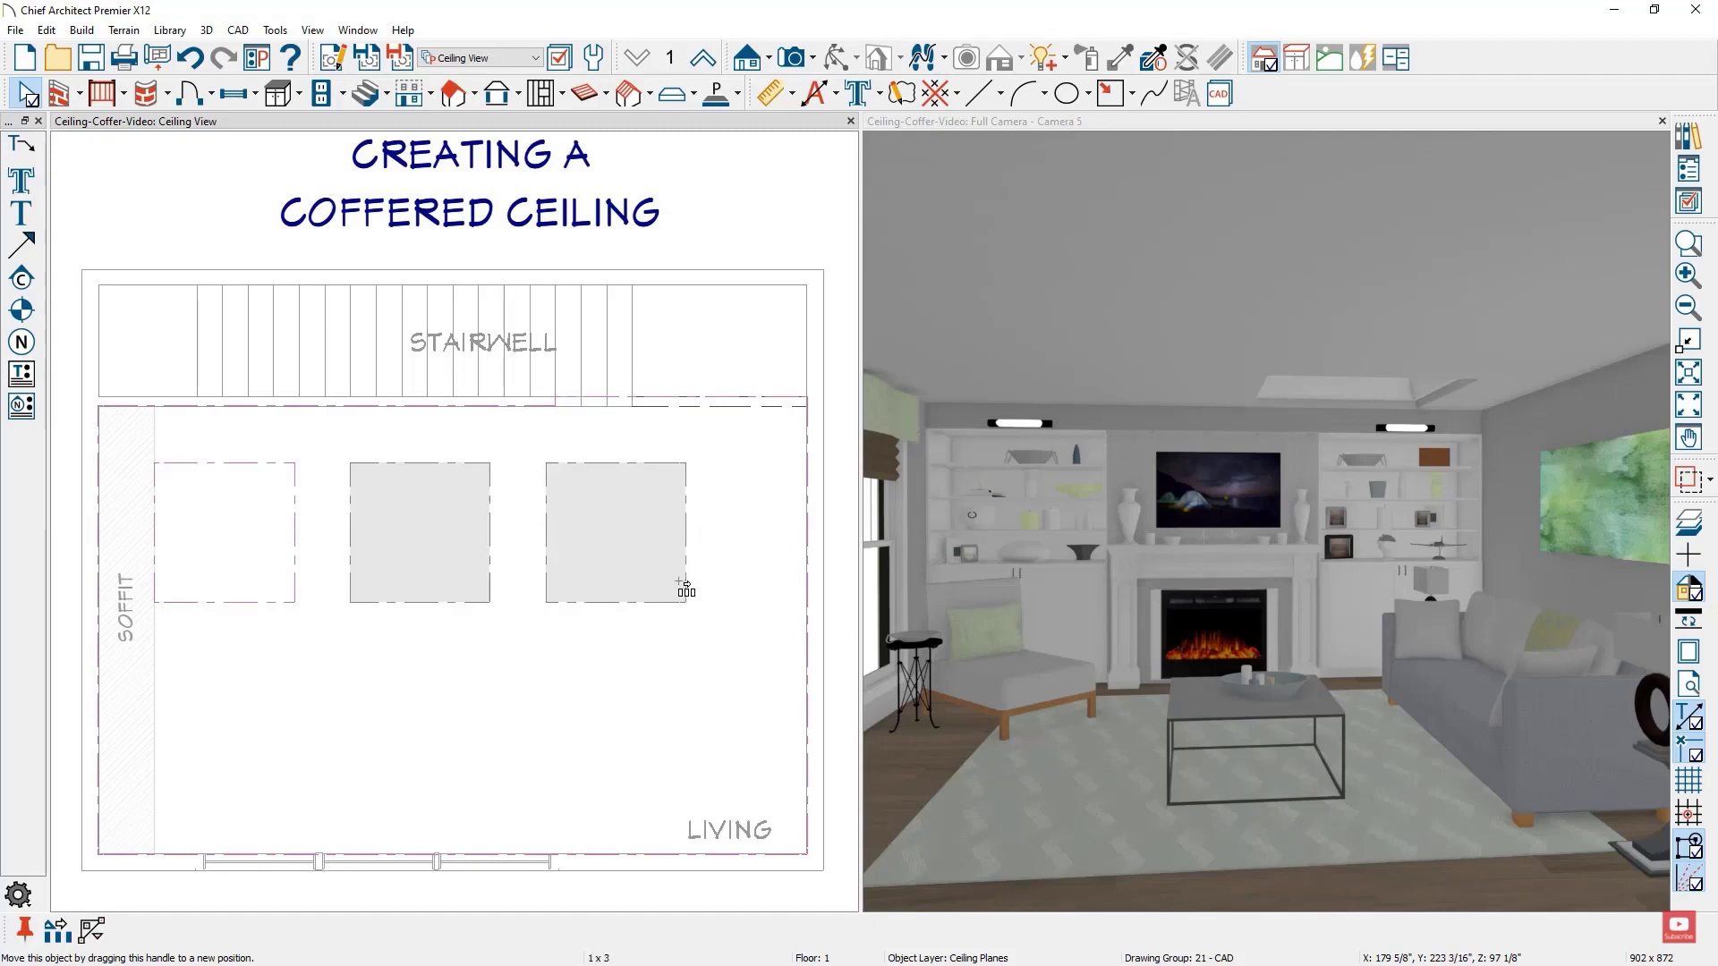
drag(674, 660, 681, 743)
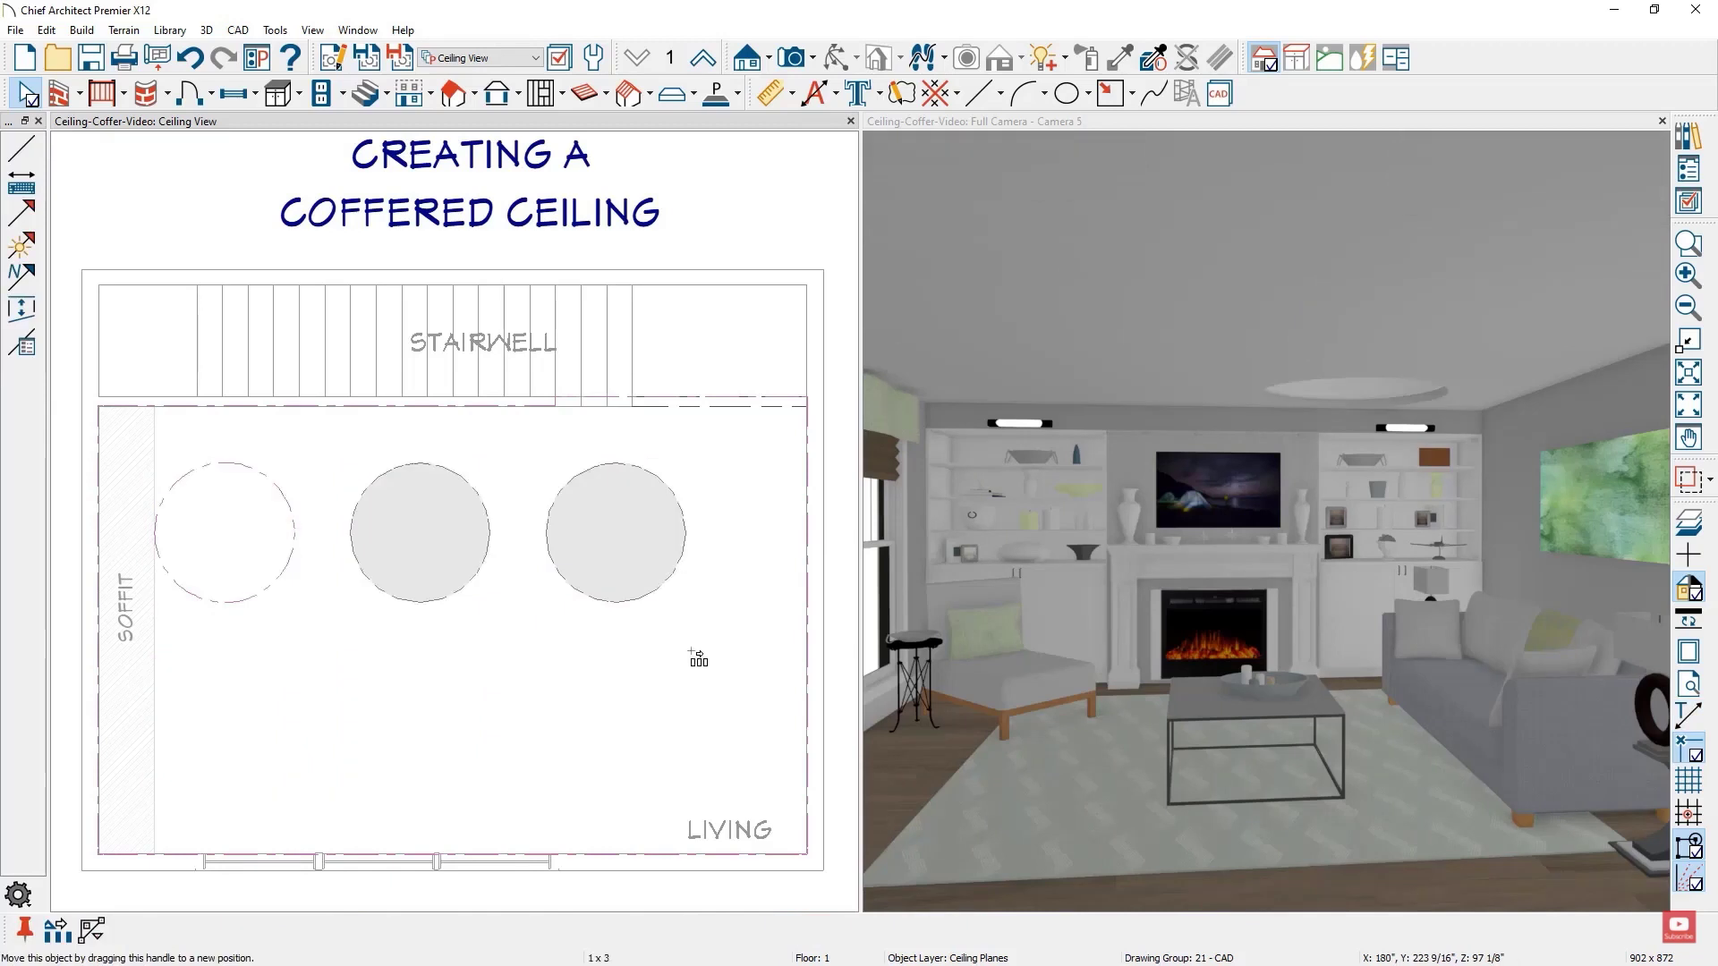
Replicate the circular tray ceiling in a grid, and place a copy of the double-circle tray beside the original
drag(698, 659, 660, 770)
key(Escape)
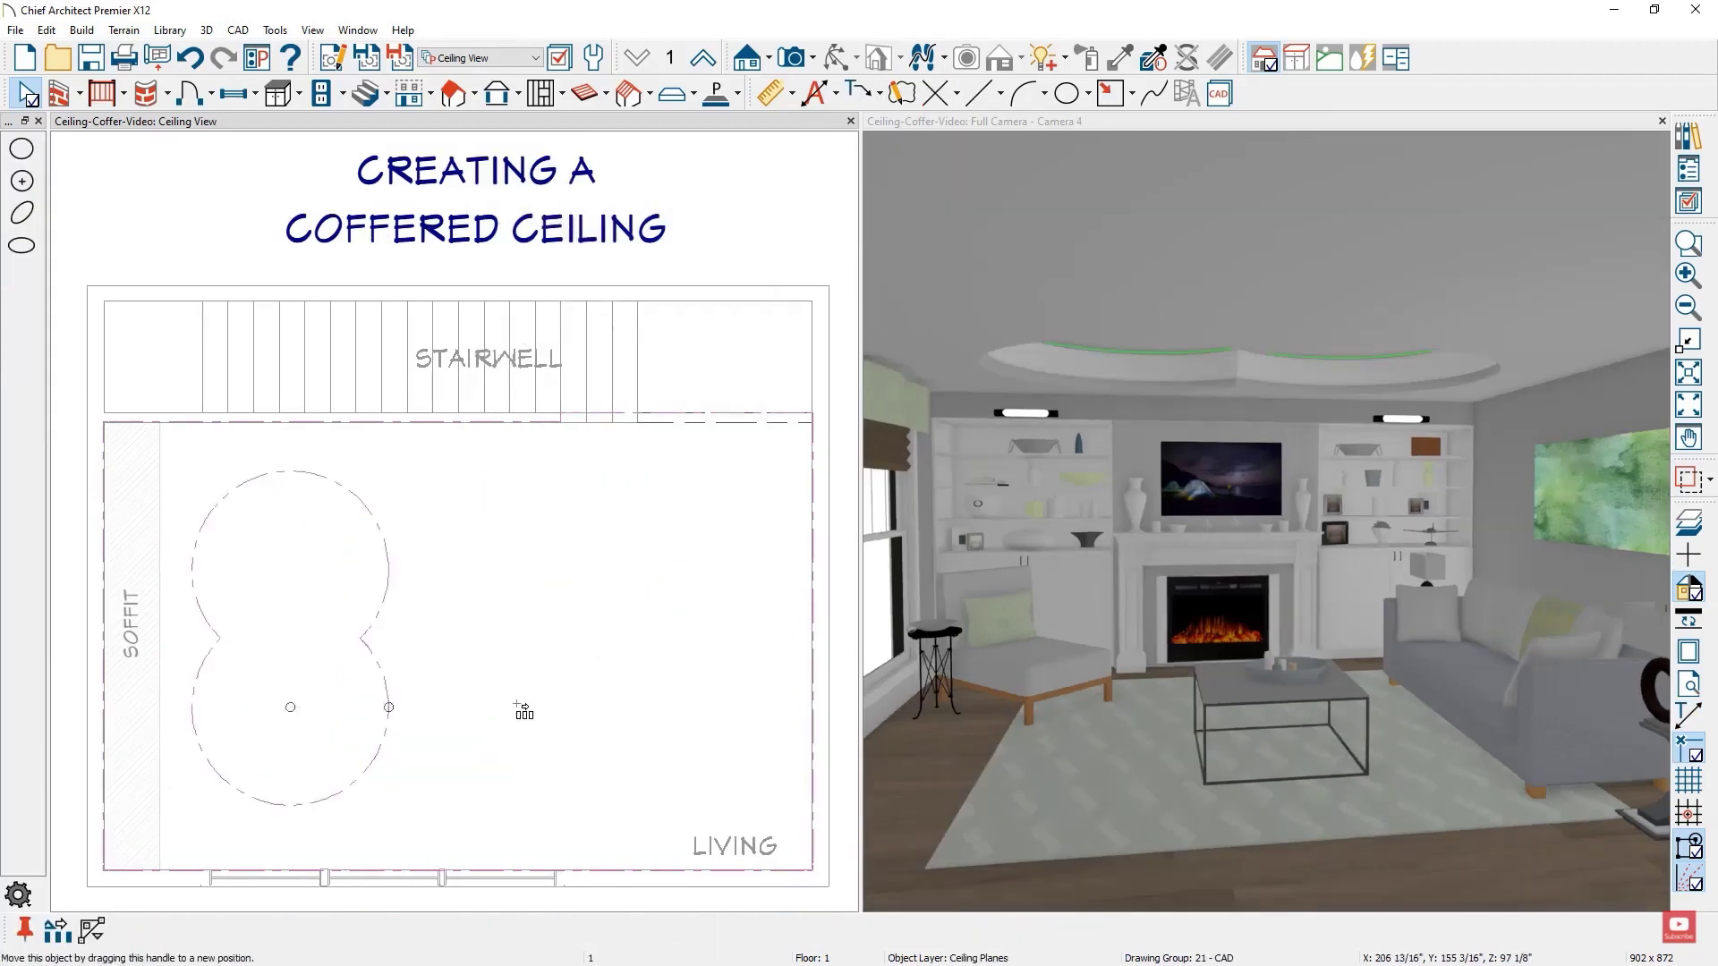
click(565, 711)
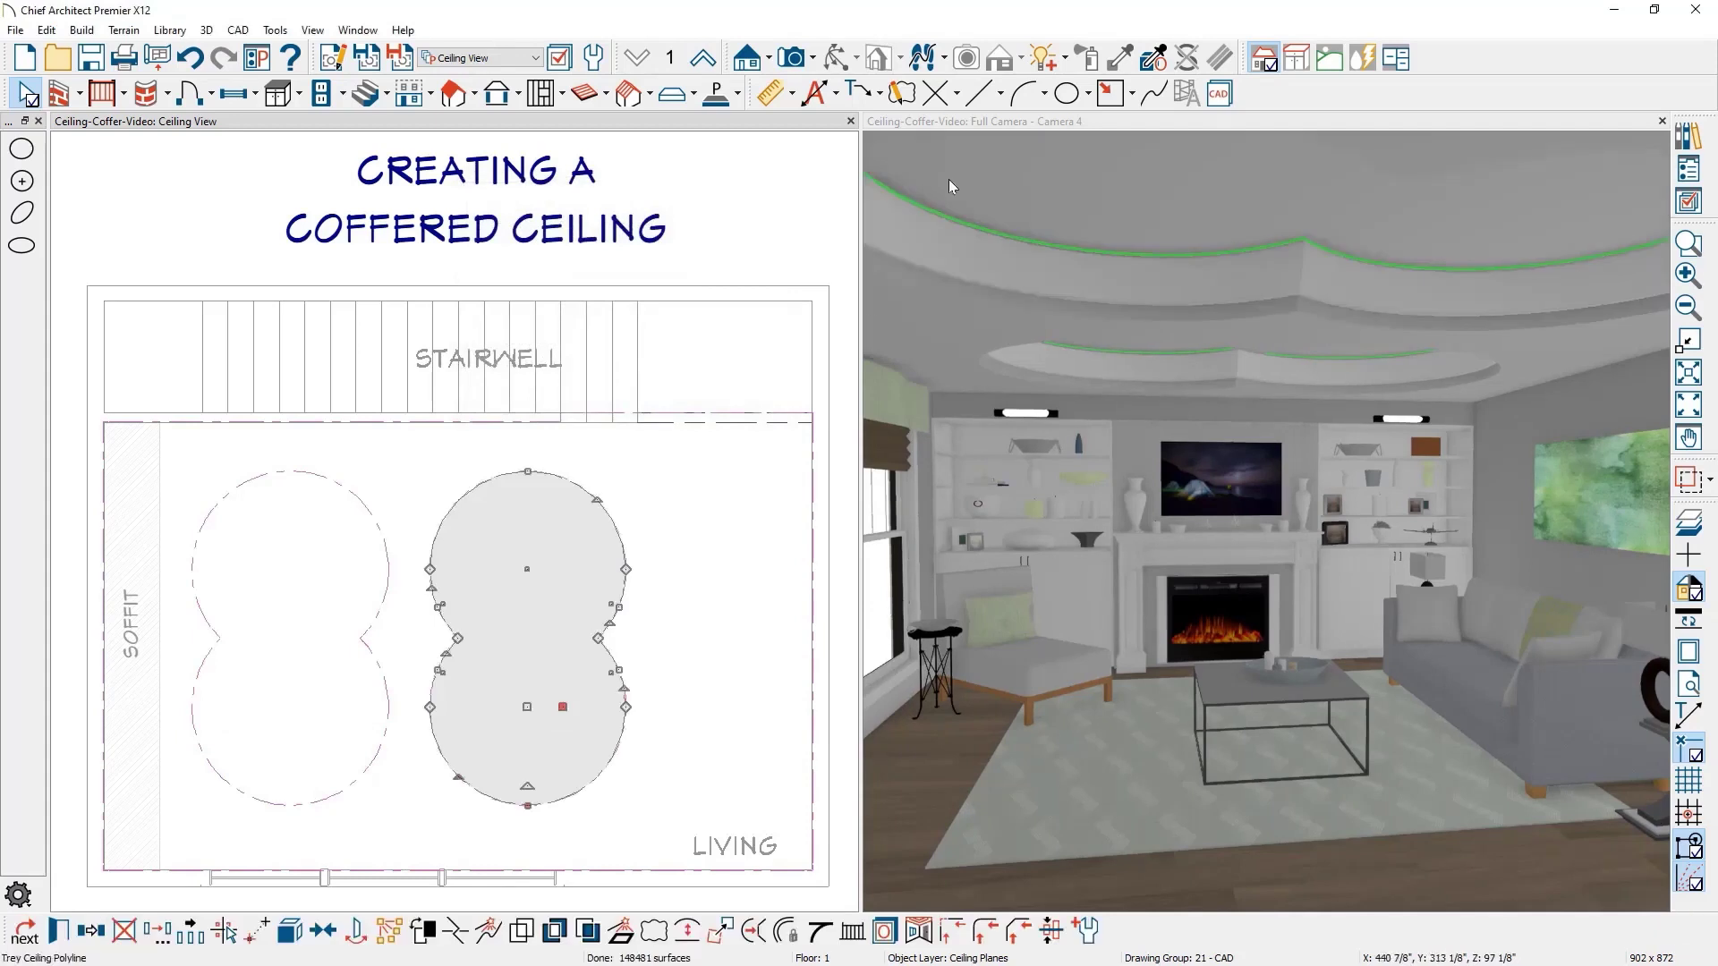
Enlarge the Camera 4 view and examine the double-circle tray ceilings above the living room
double_click(1018, 120)
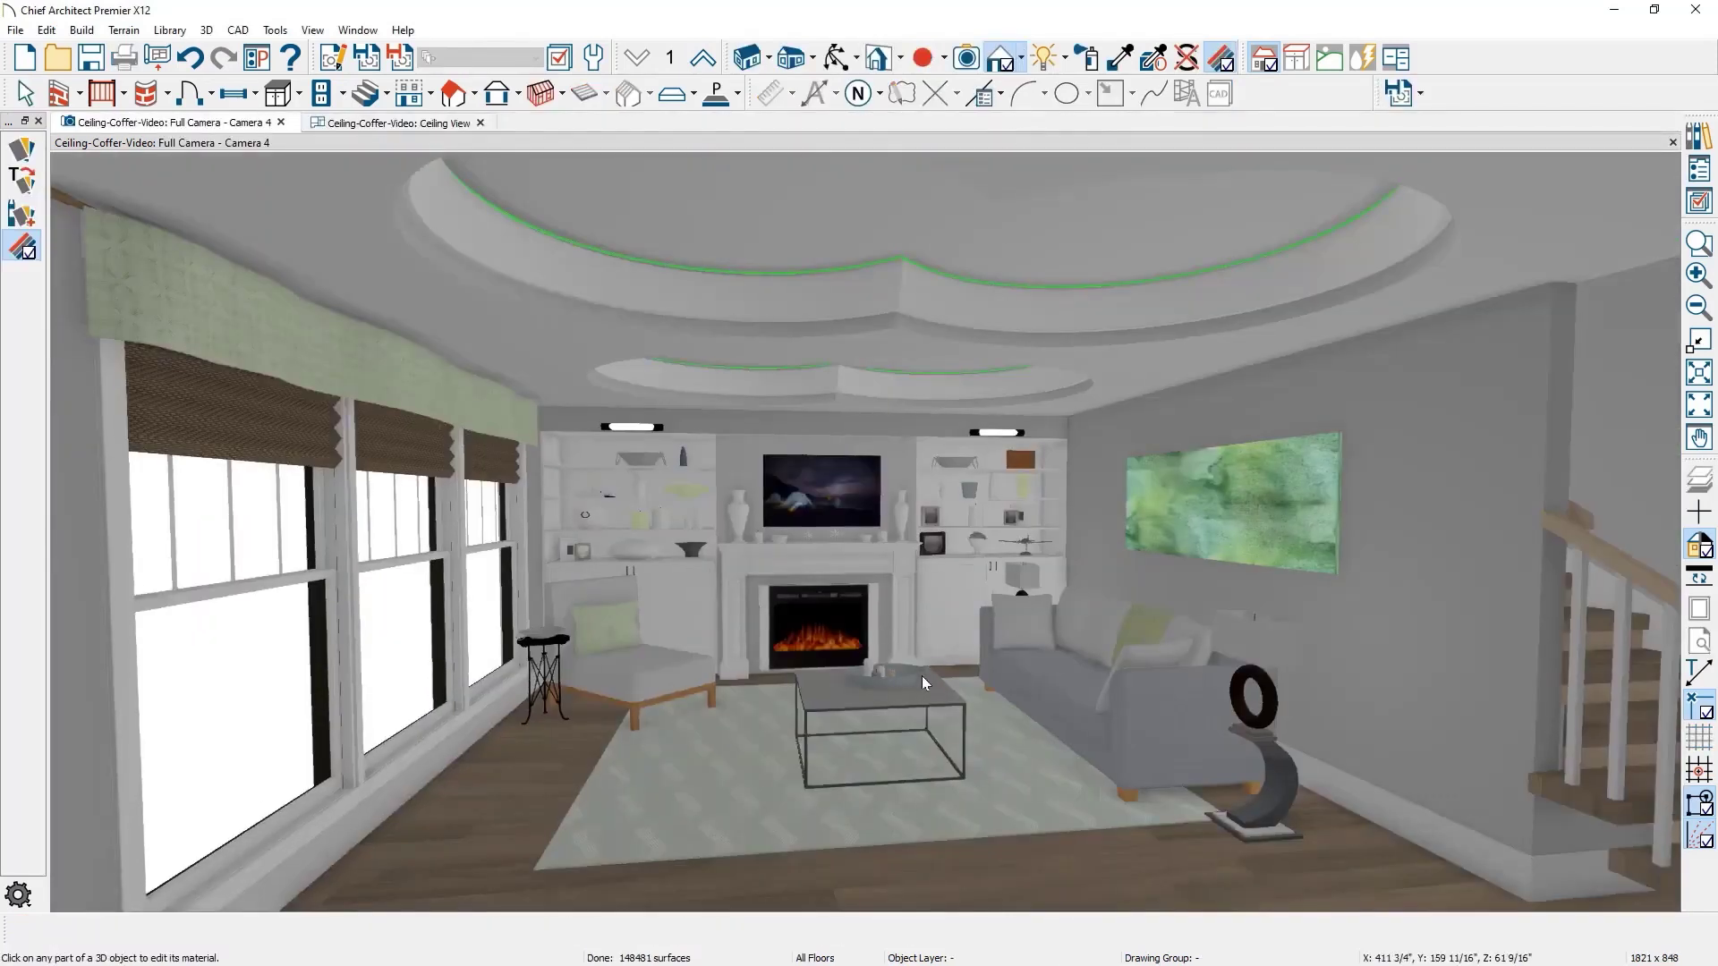
scroll(922, 674, up, 5)
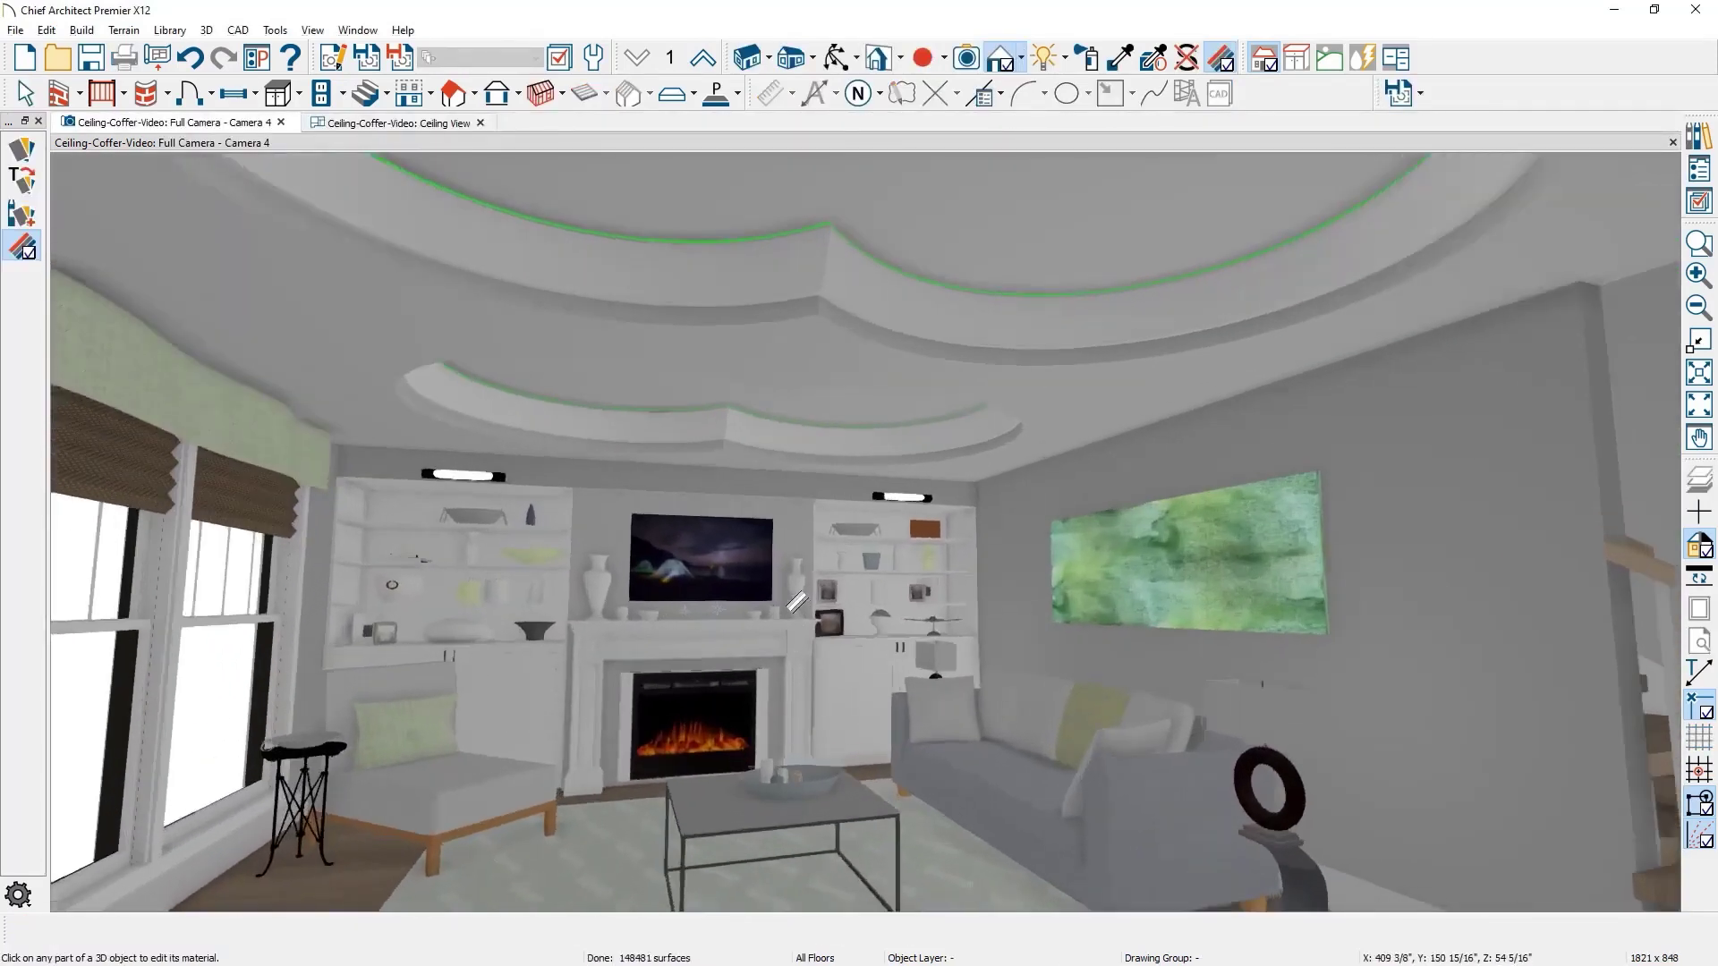
mouse_move(820, 593)
middle_down()
mouse_move(885, 591)
mouse_move(909, 545)
mouse_move(870, 545)
mouse_move(820, 586)
middle_up()
scroll(819, 587, down, 5)
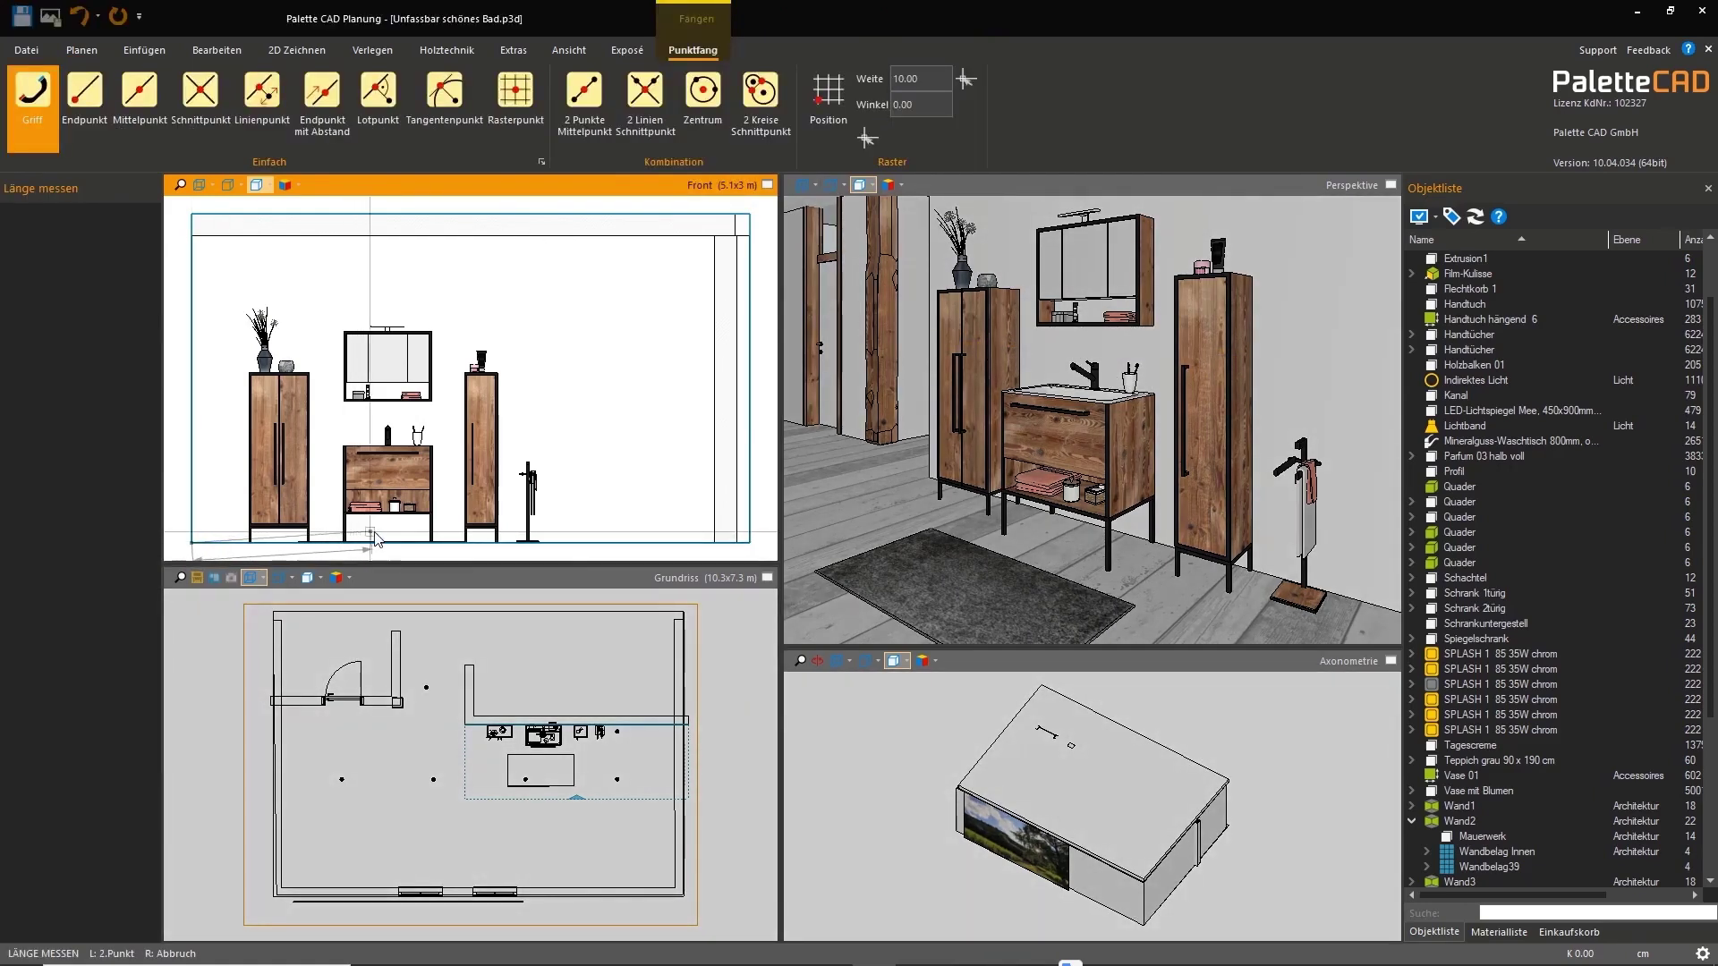
Create a rectangular tiling area 476.92 cm wide and 120 cm high, anchored right, and place it on the front wall using endpoint snap
key(e)
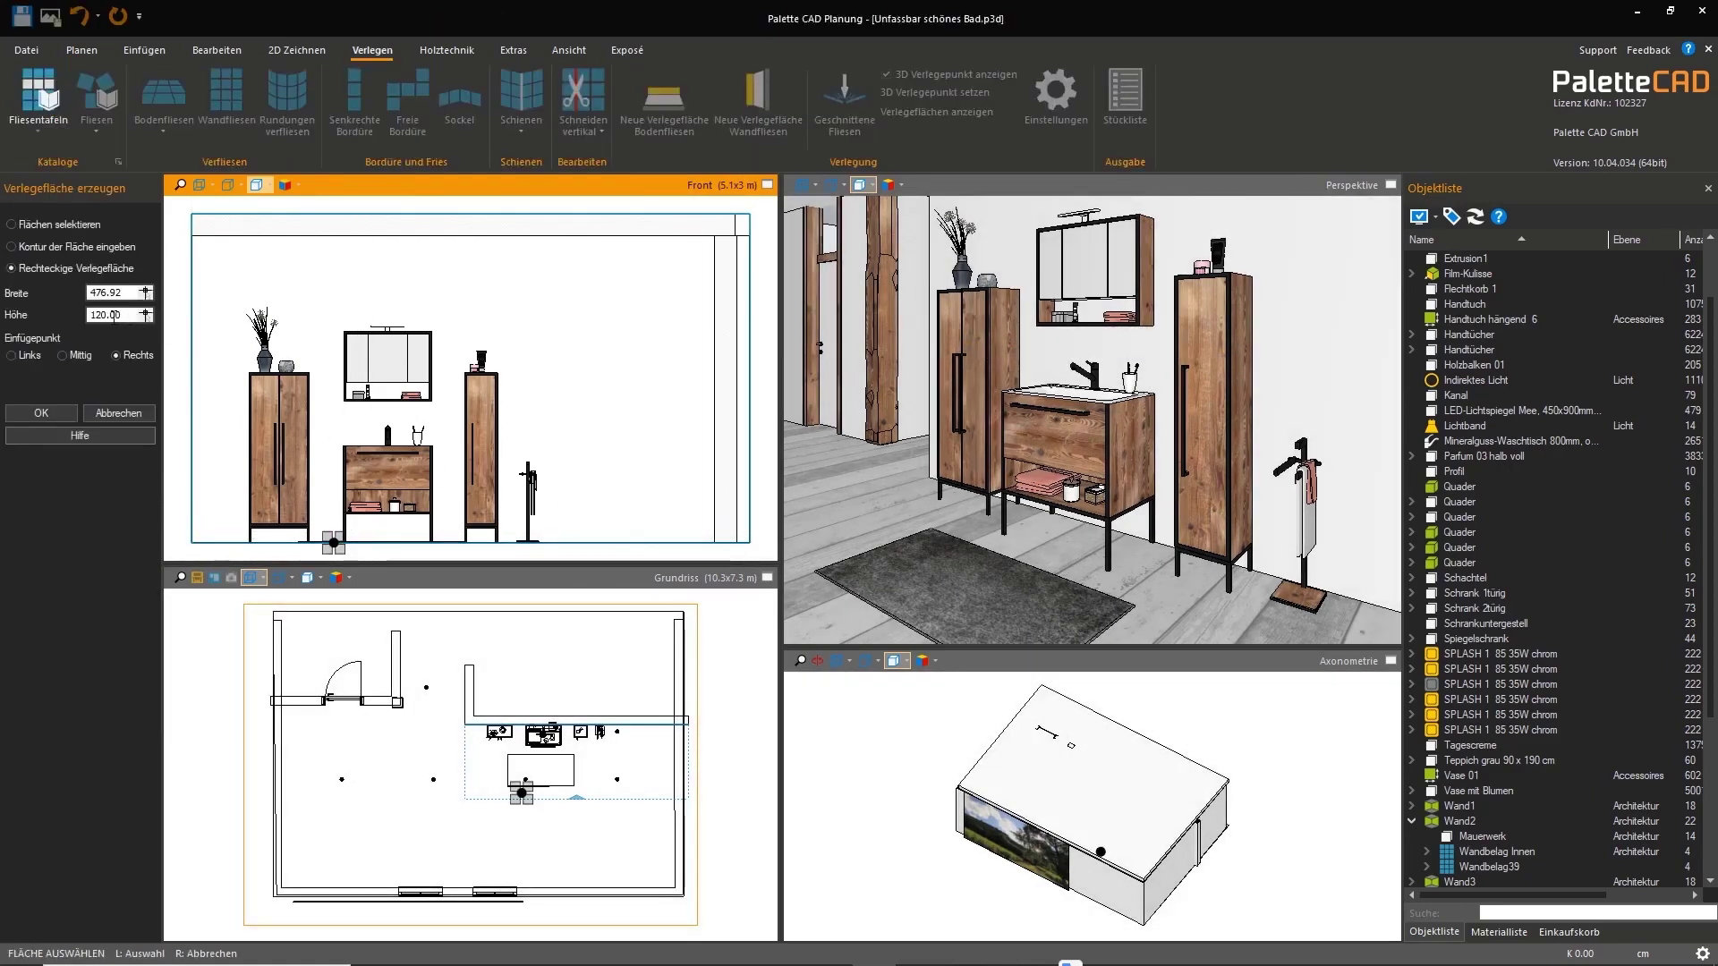
click(42, 414)
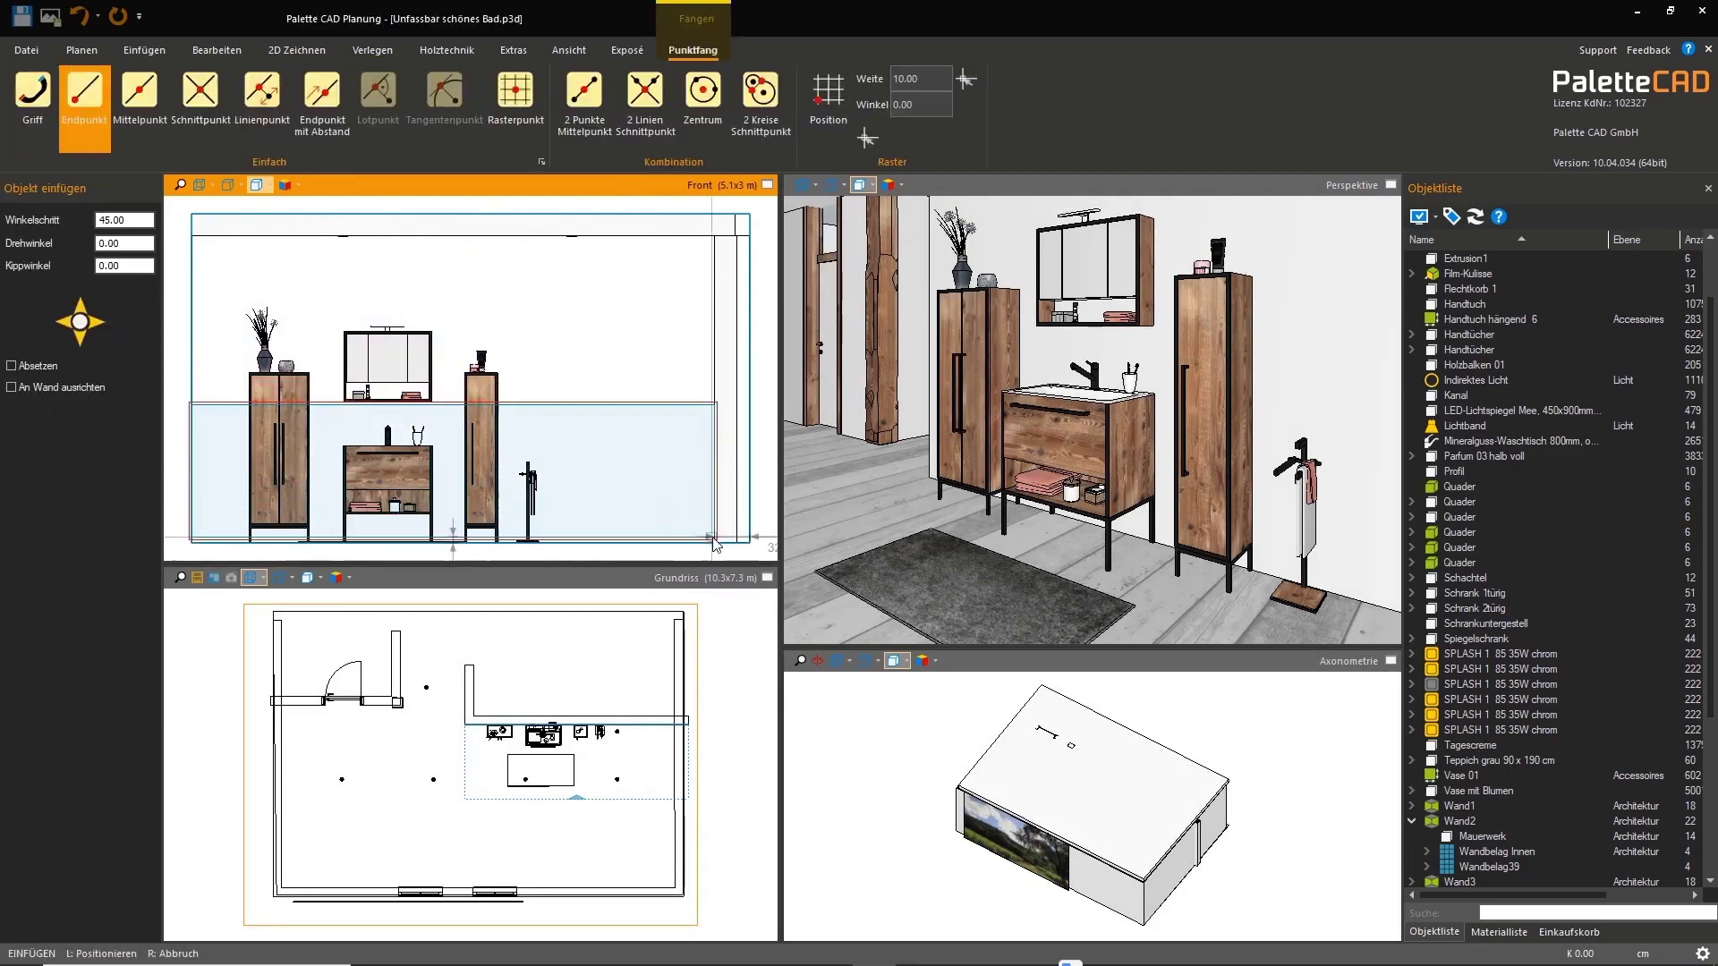
click(701, 540)
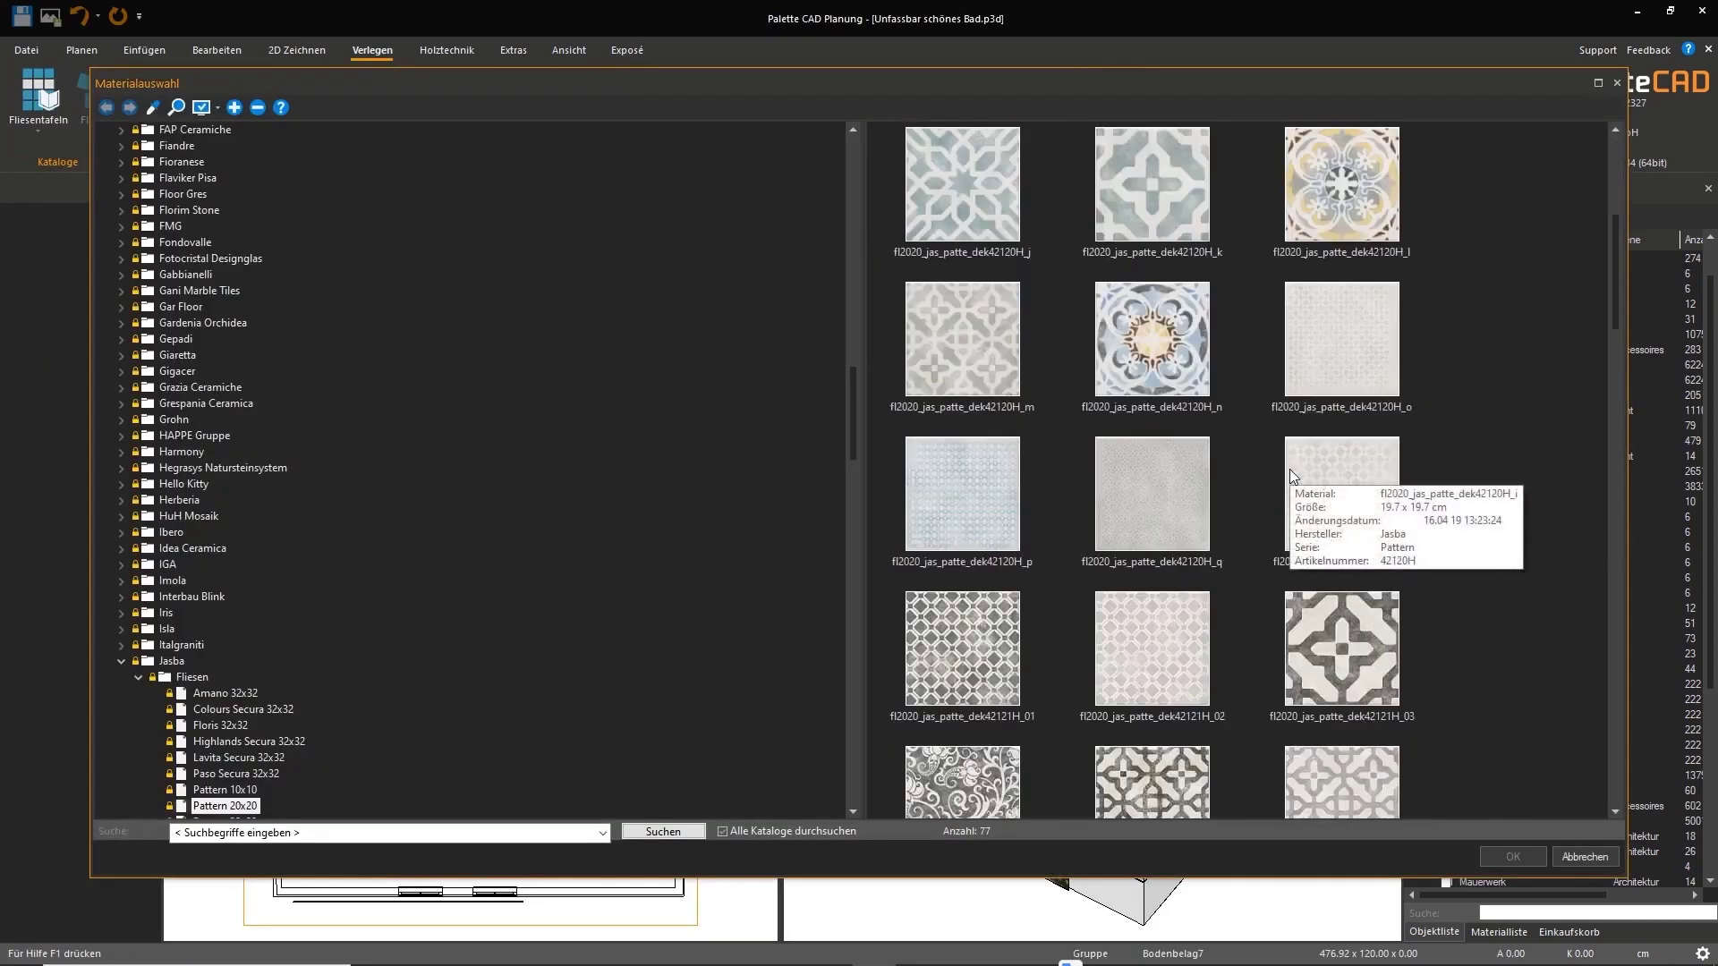
Apply a patterned tile from the Jasba Pattern 20x20 series to the tiling area
scroll(1290, 468, down, 3)
double_click(1290, 469)
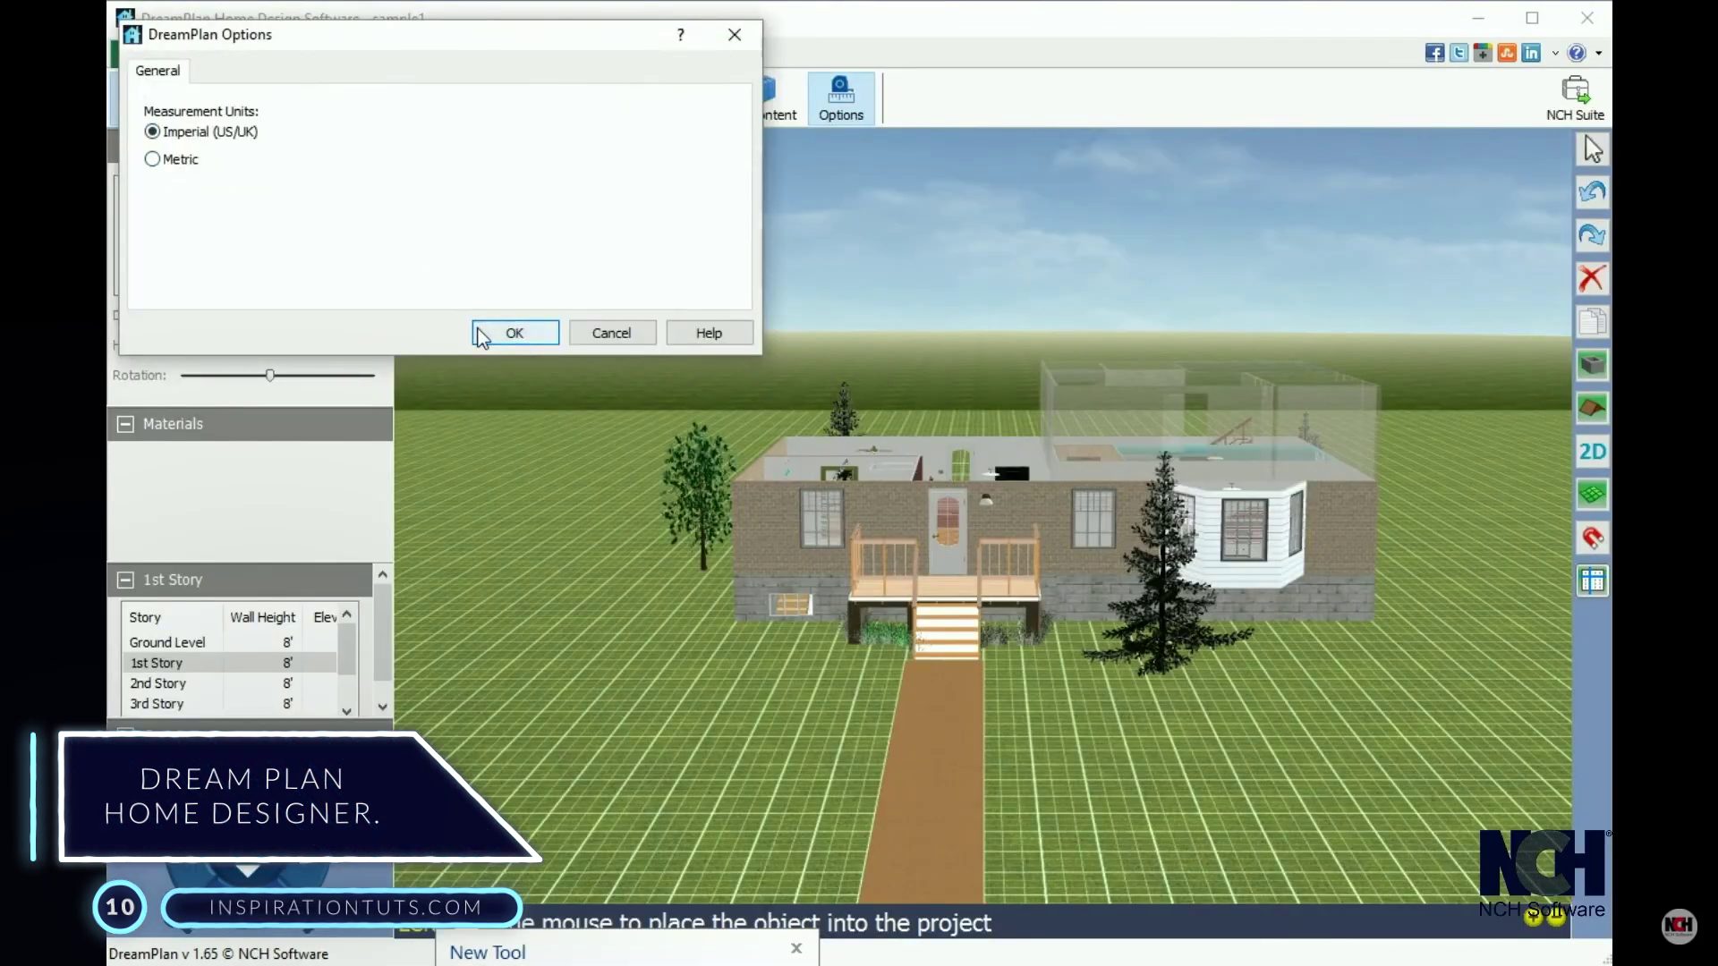
Confirm Imperial (US/UK) measurement units and open the Add Content tool
click(515, 333)
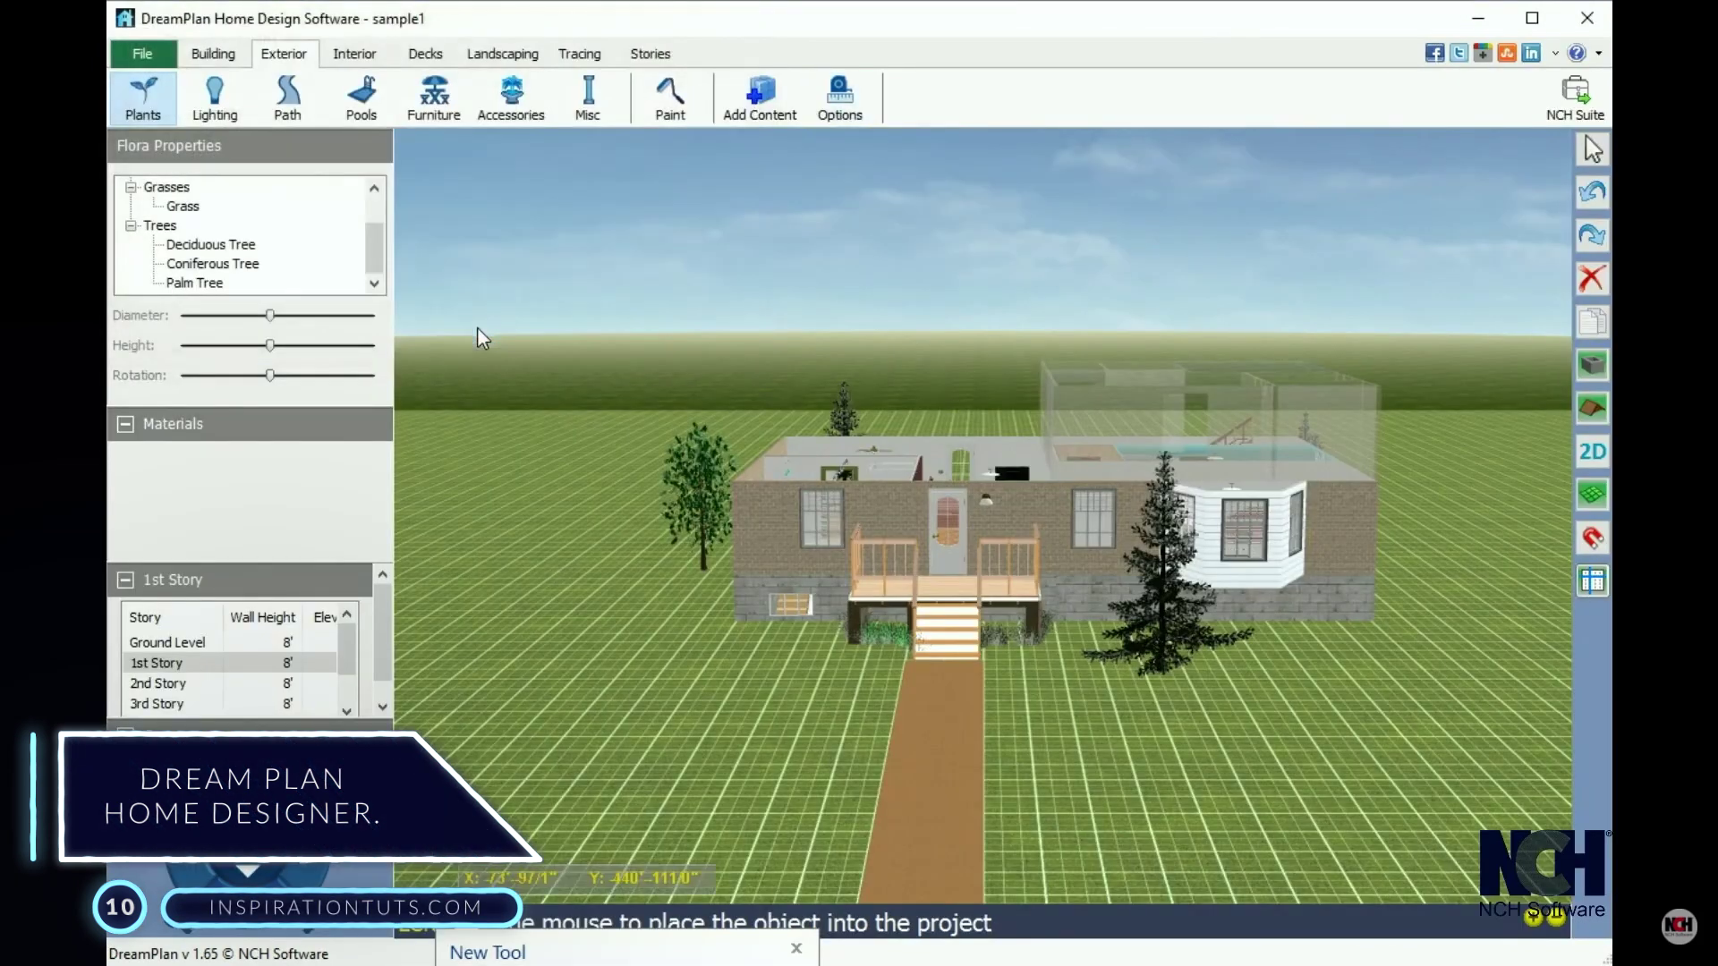
click(756, 103)
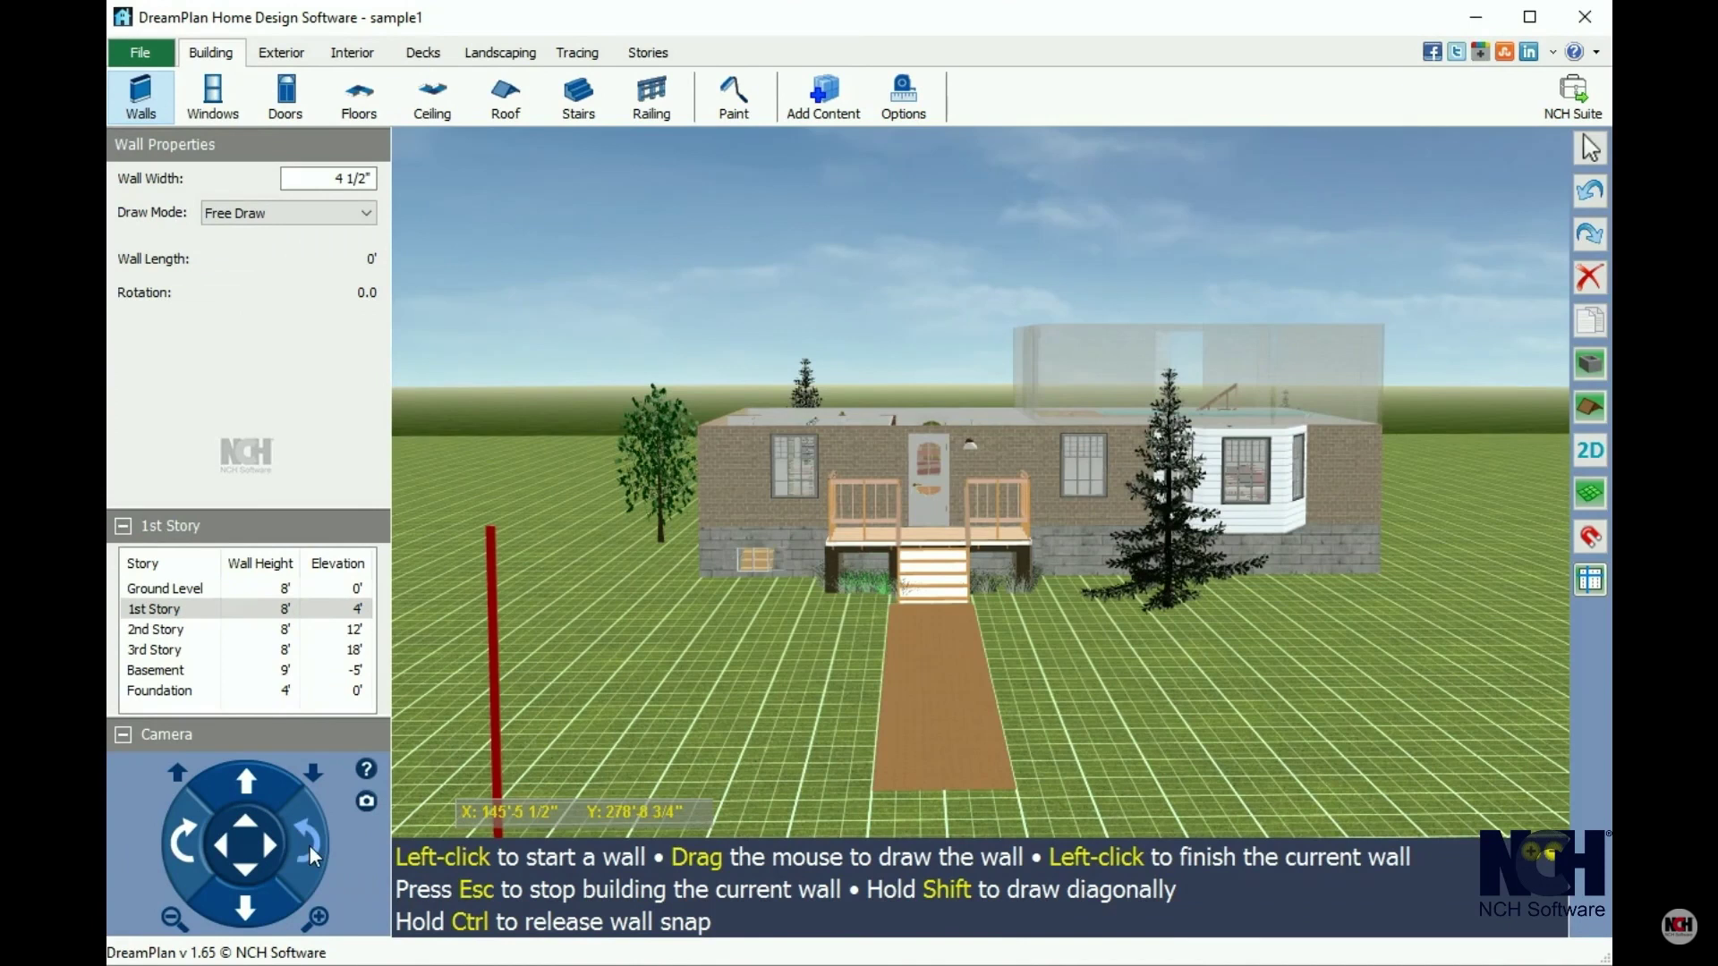
Examine the sample house's exterior from several camera angles and distances, and show the Basement story
click(308, 844)
click(184, 842)
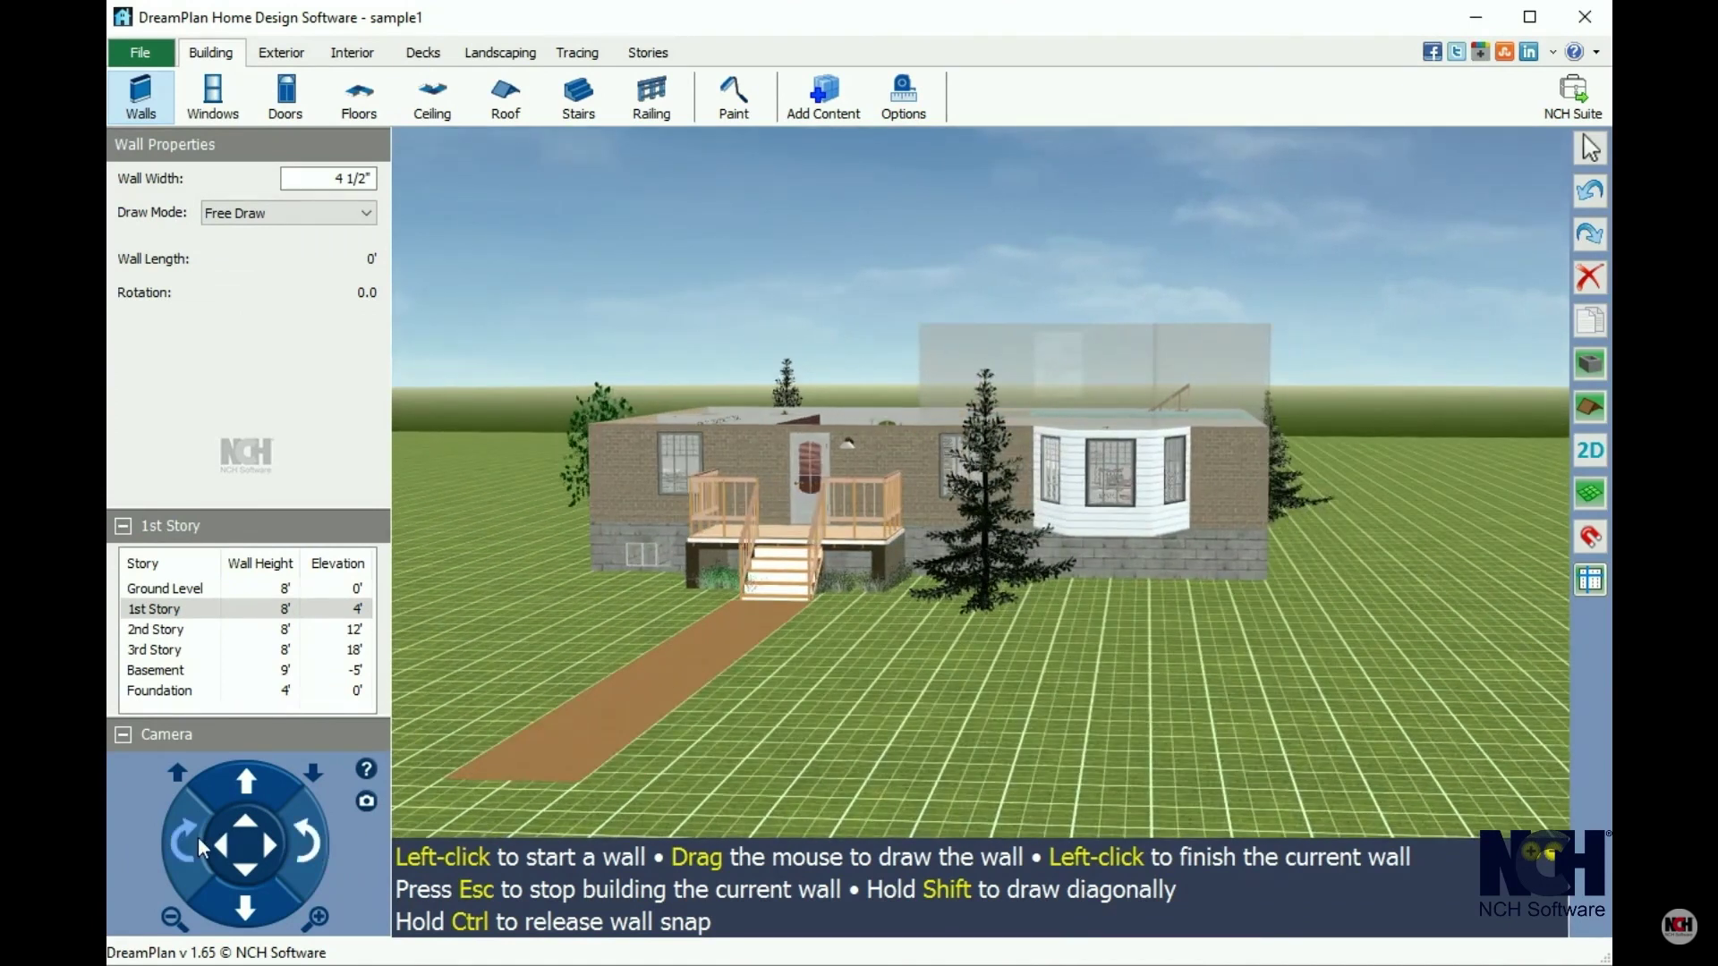
click(248, 823)
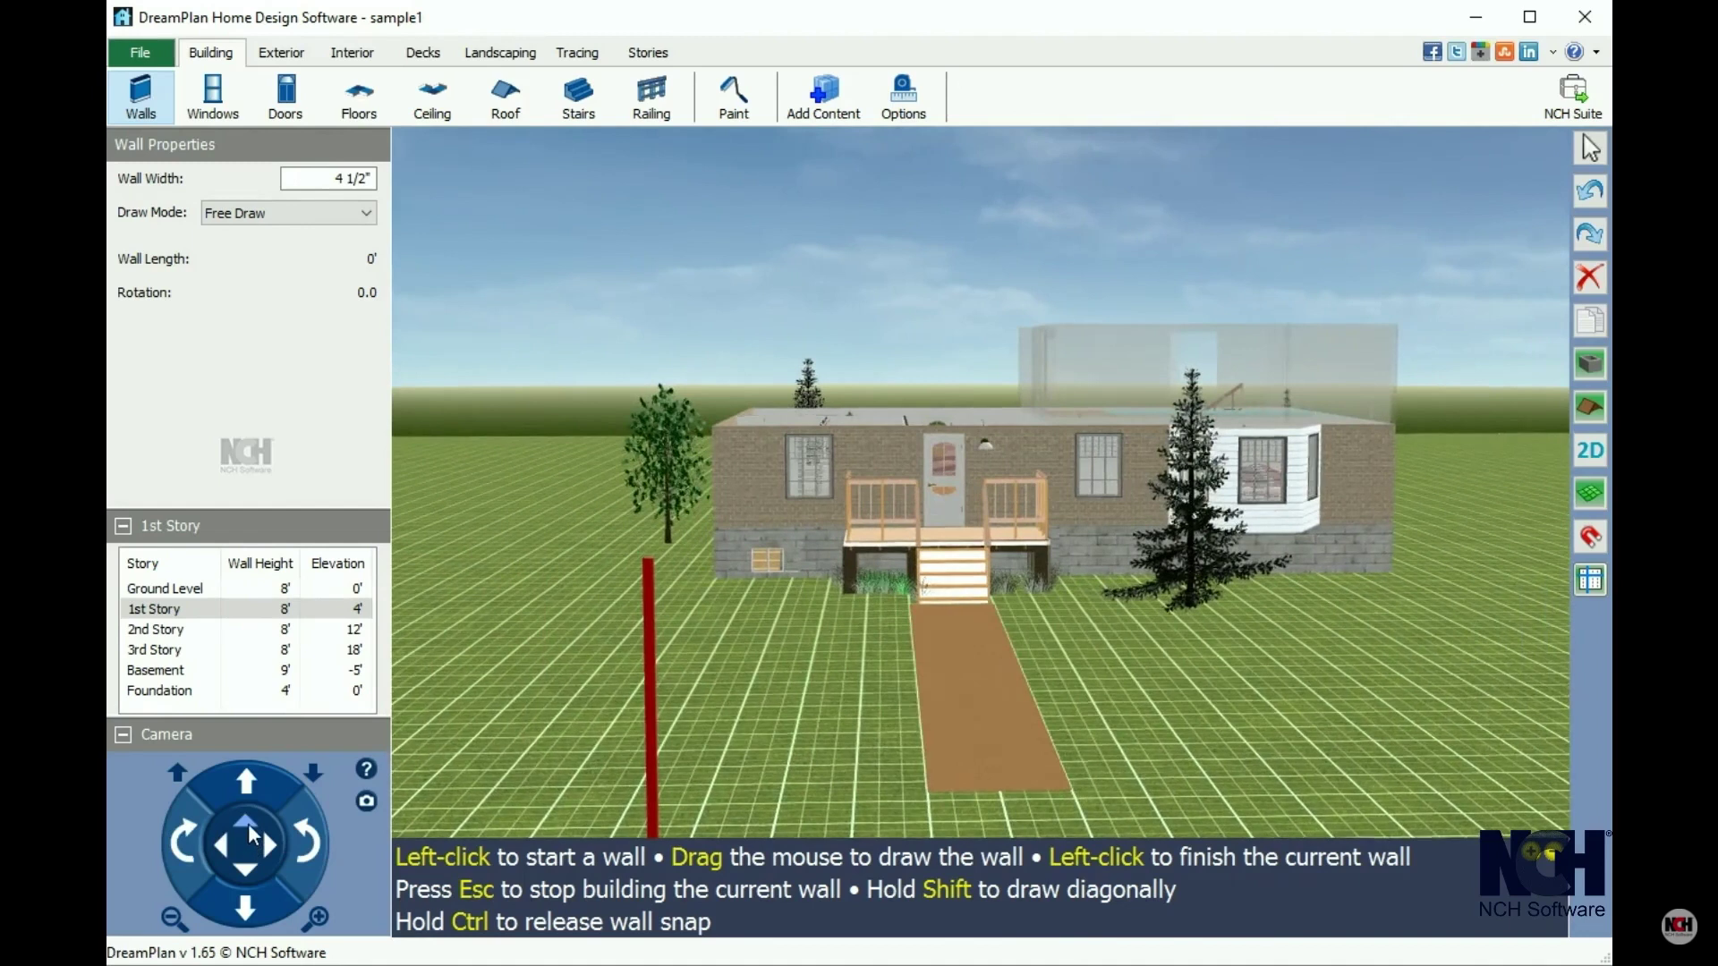
click(247, 862)
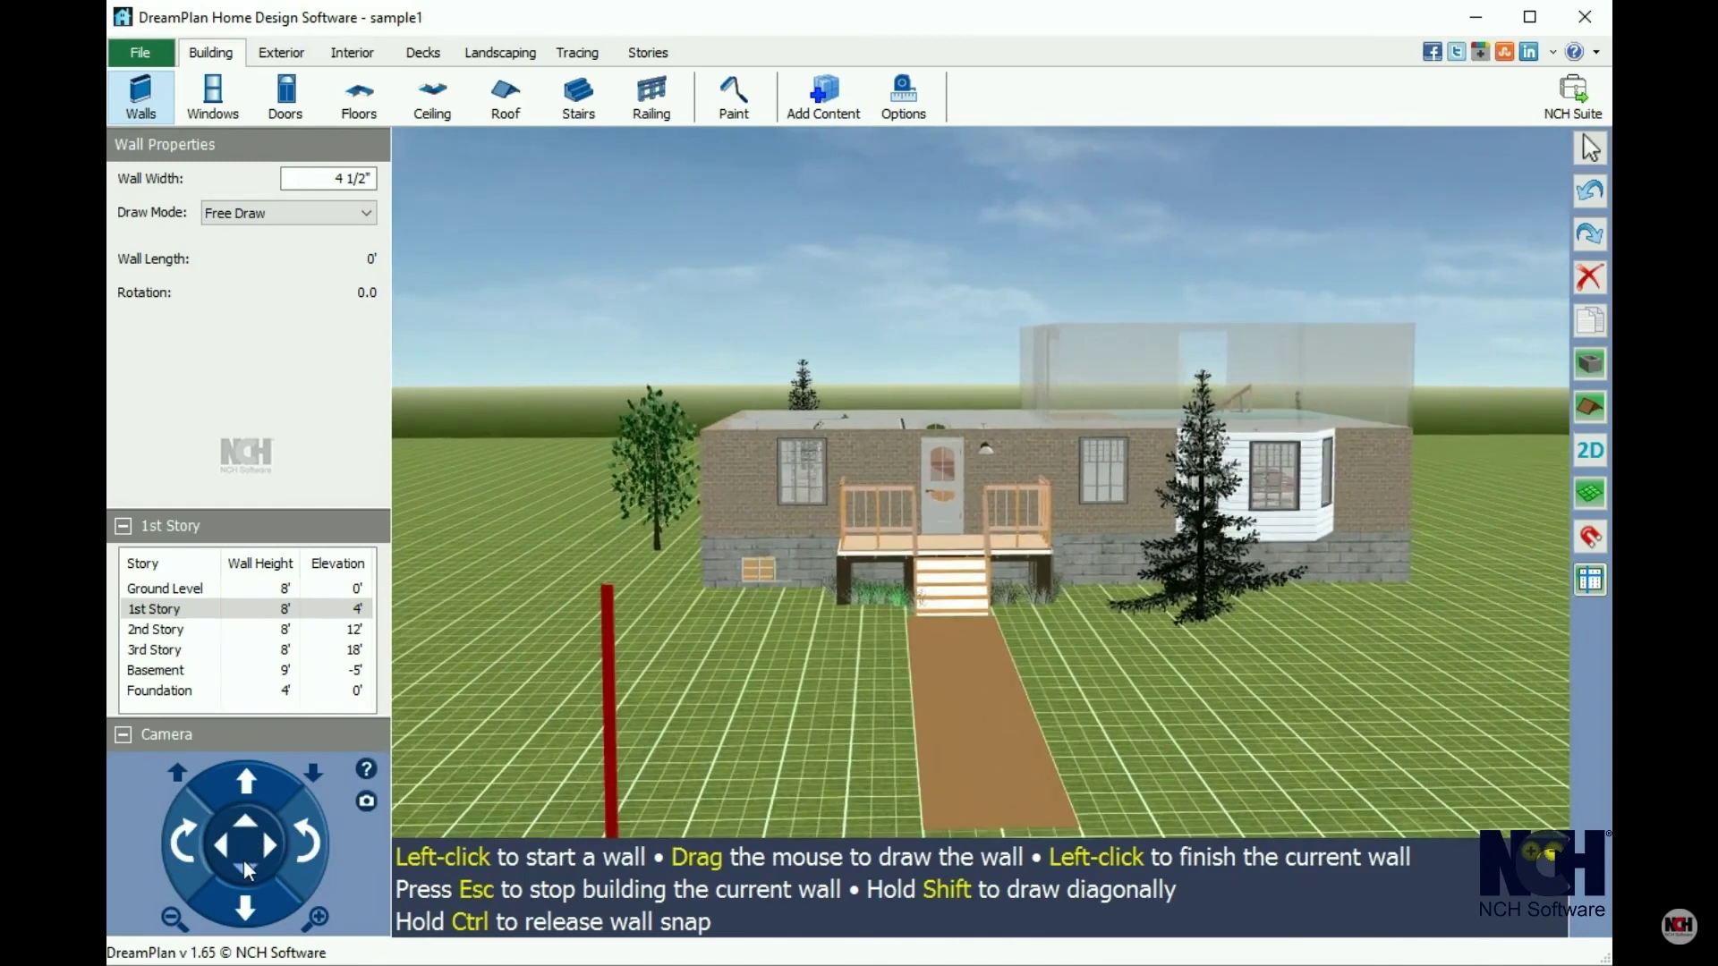
click(246, 780)
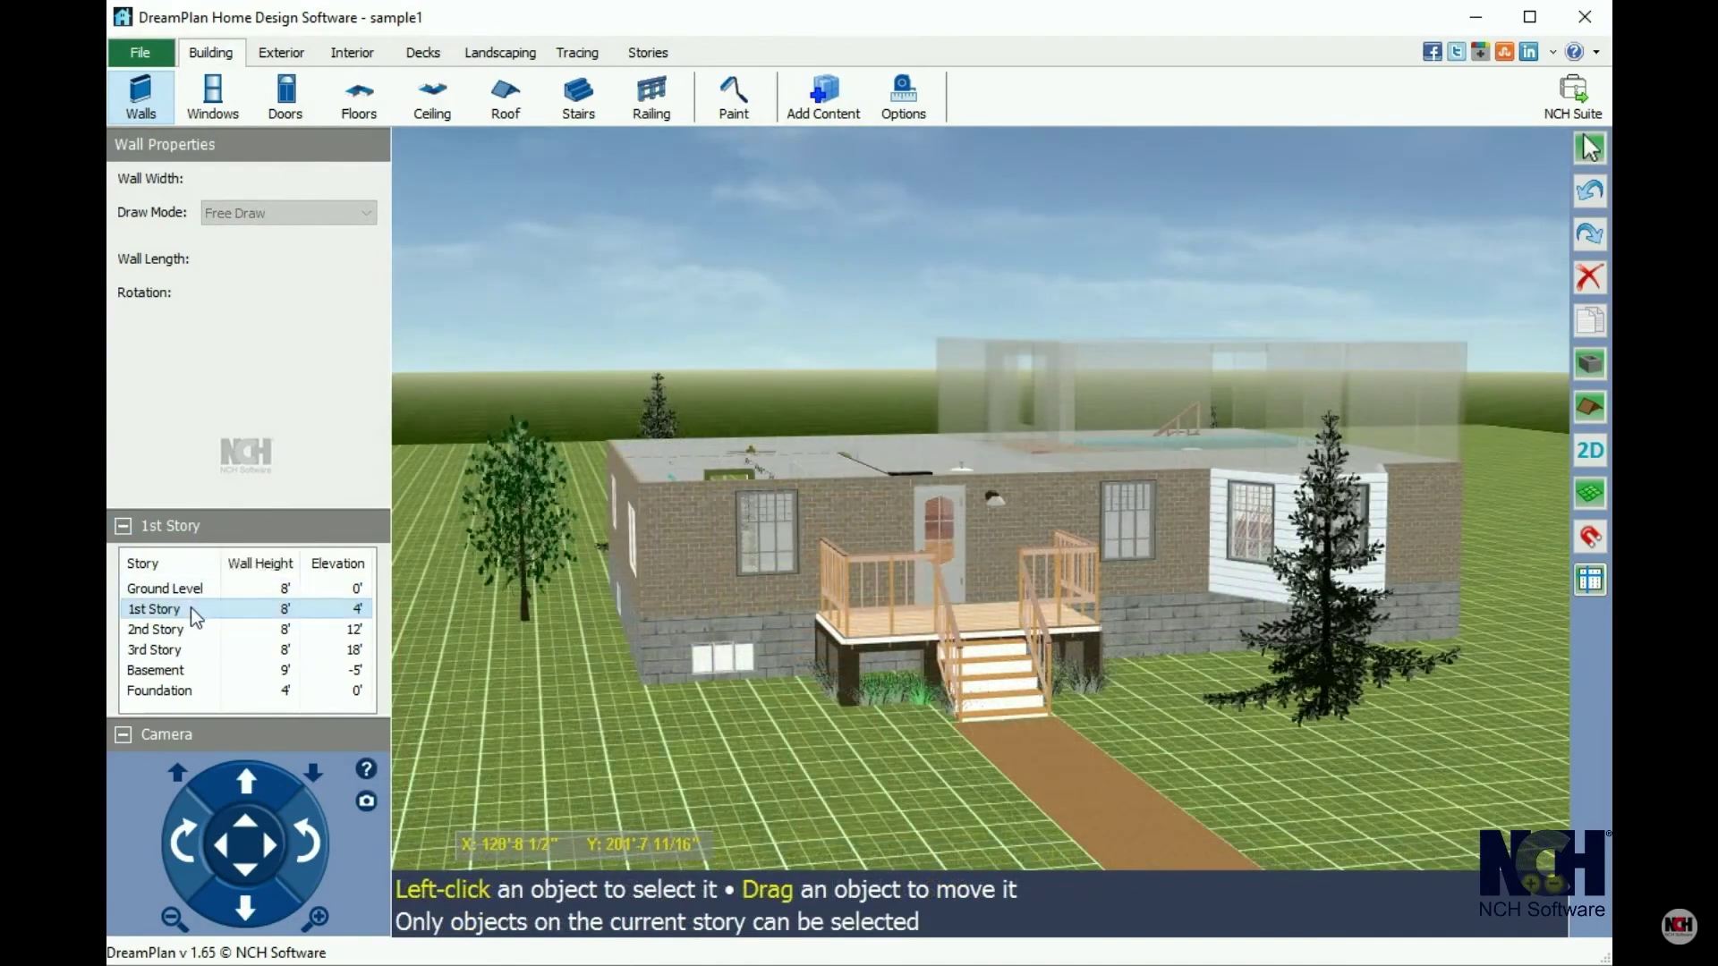
click(188, 666)
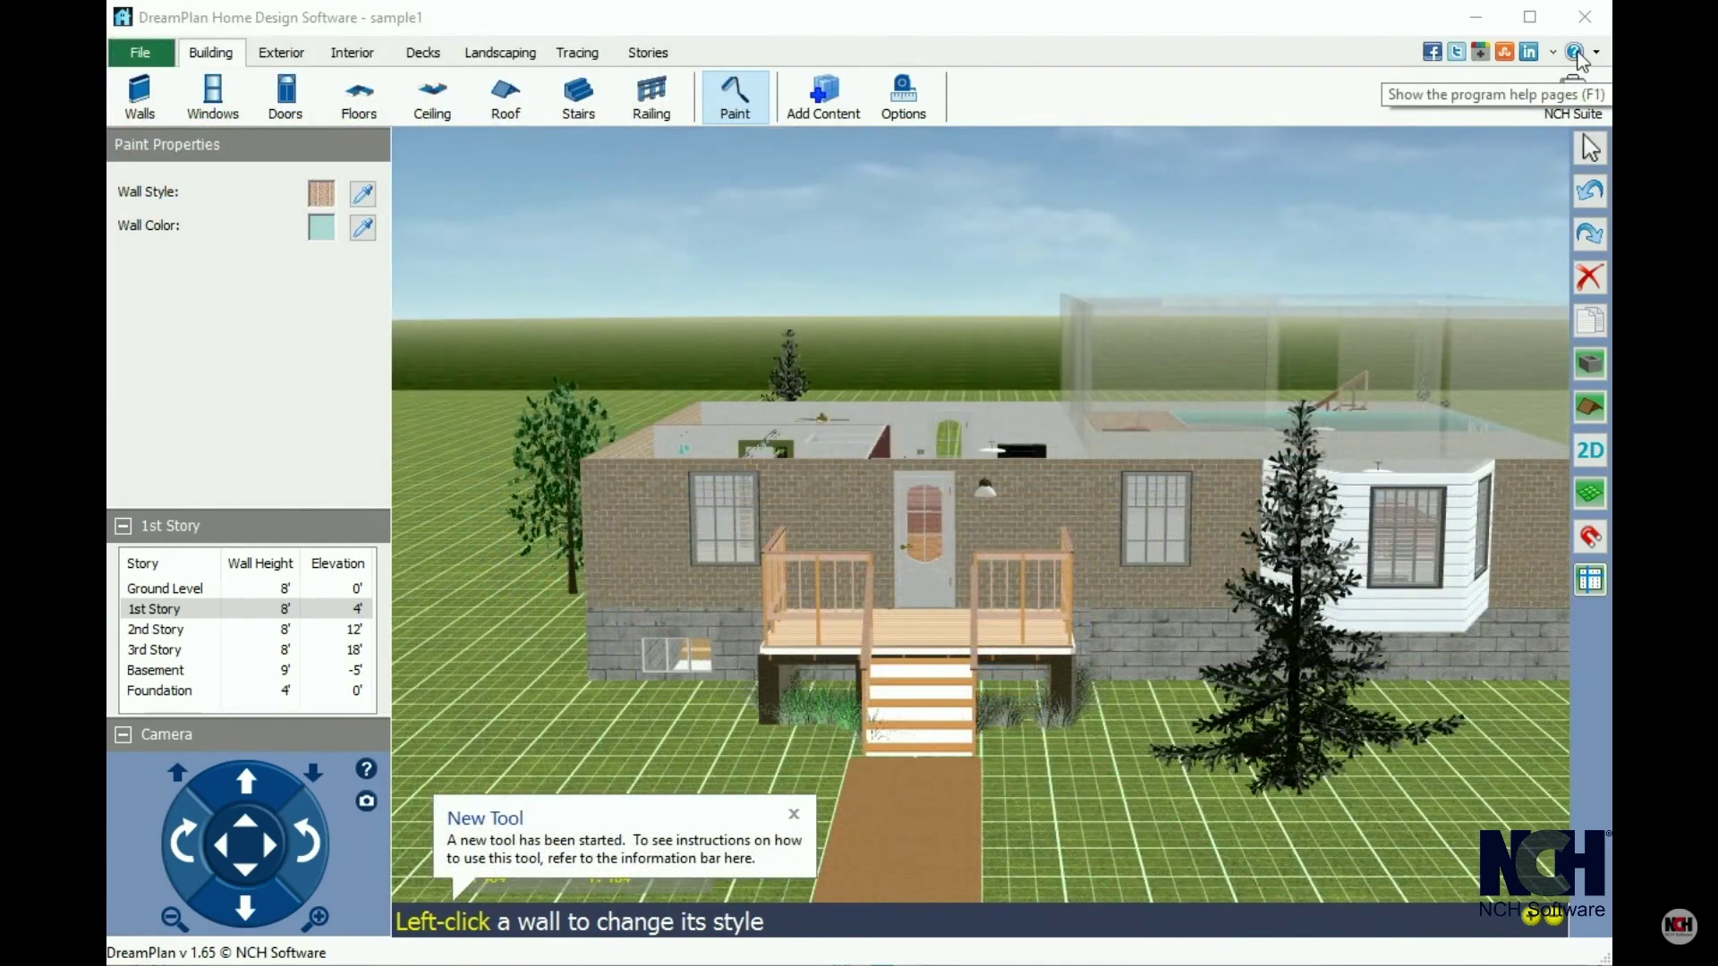
Open the program's help contents
click(1597, 53)
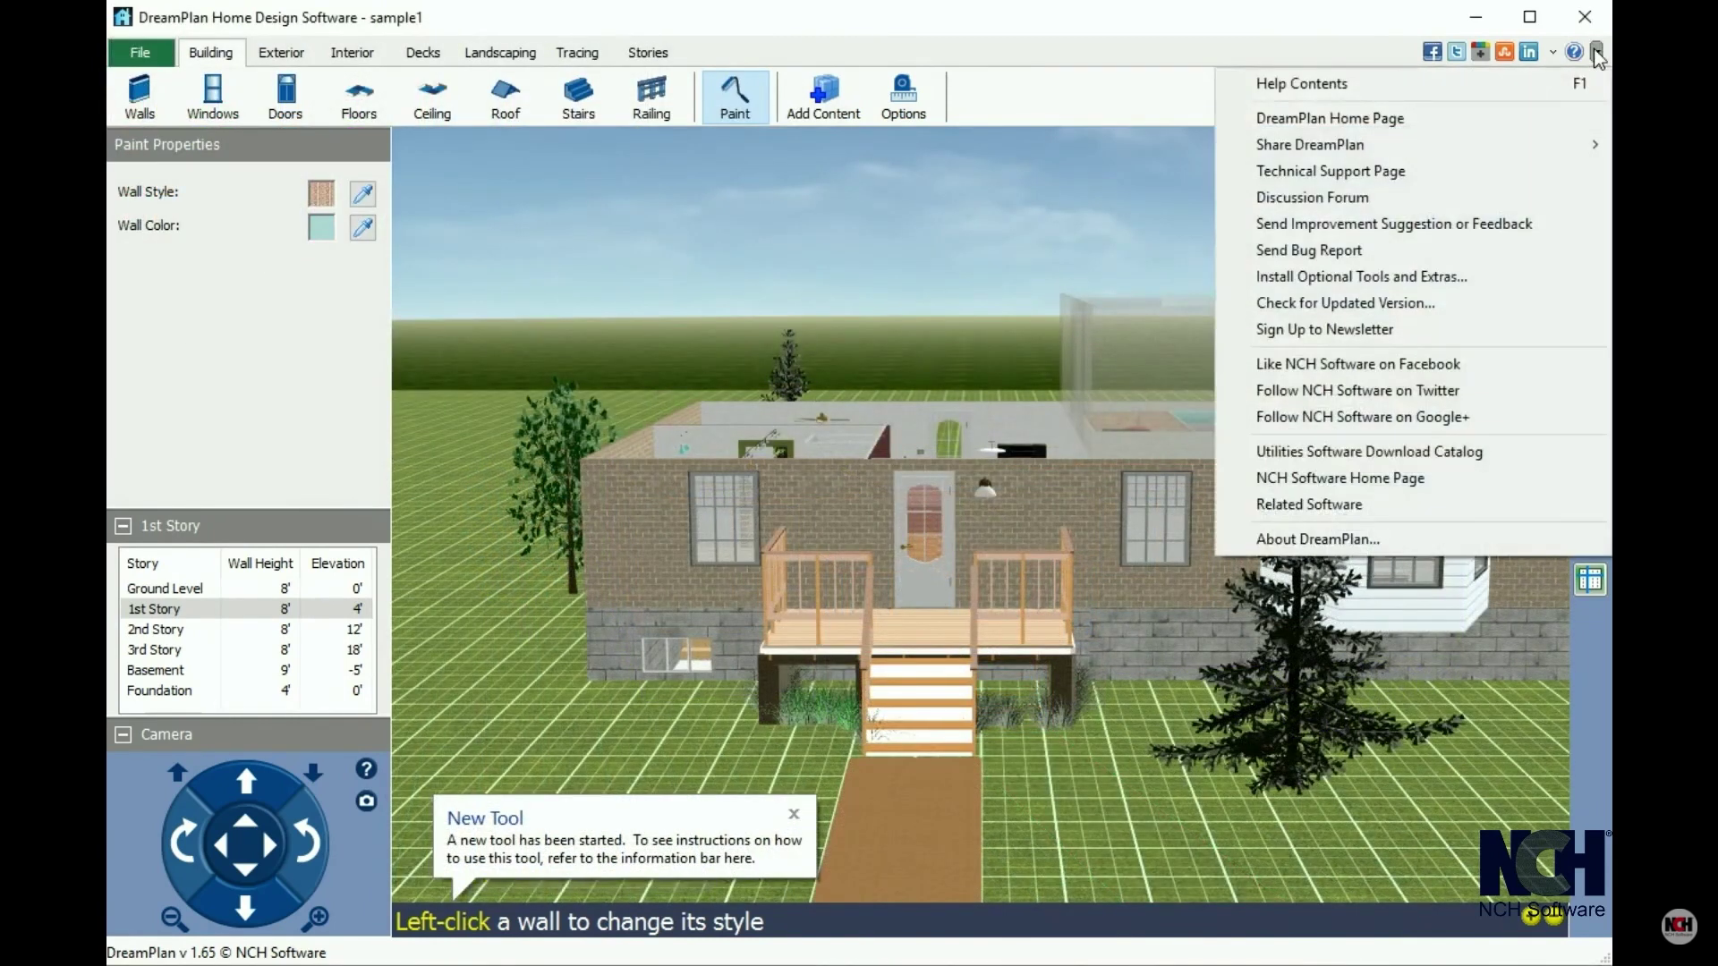
click(1351, 84)
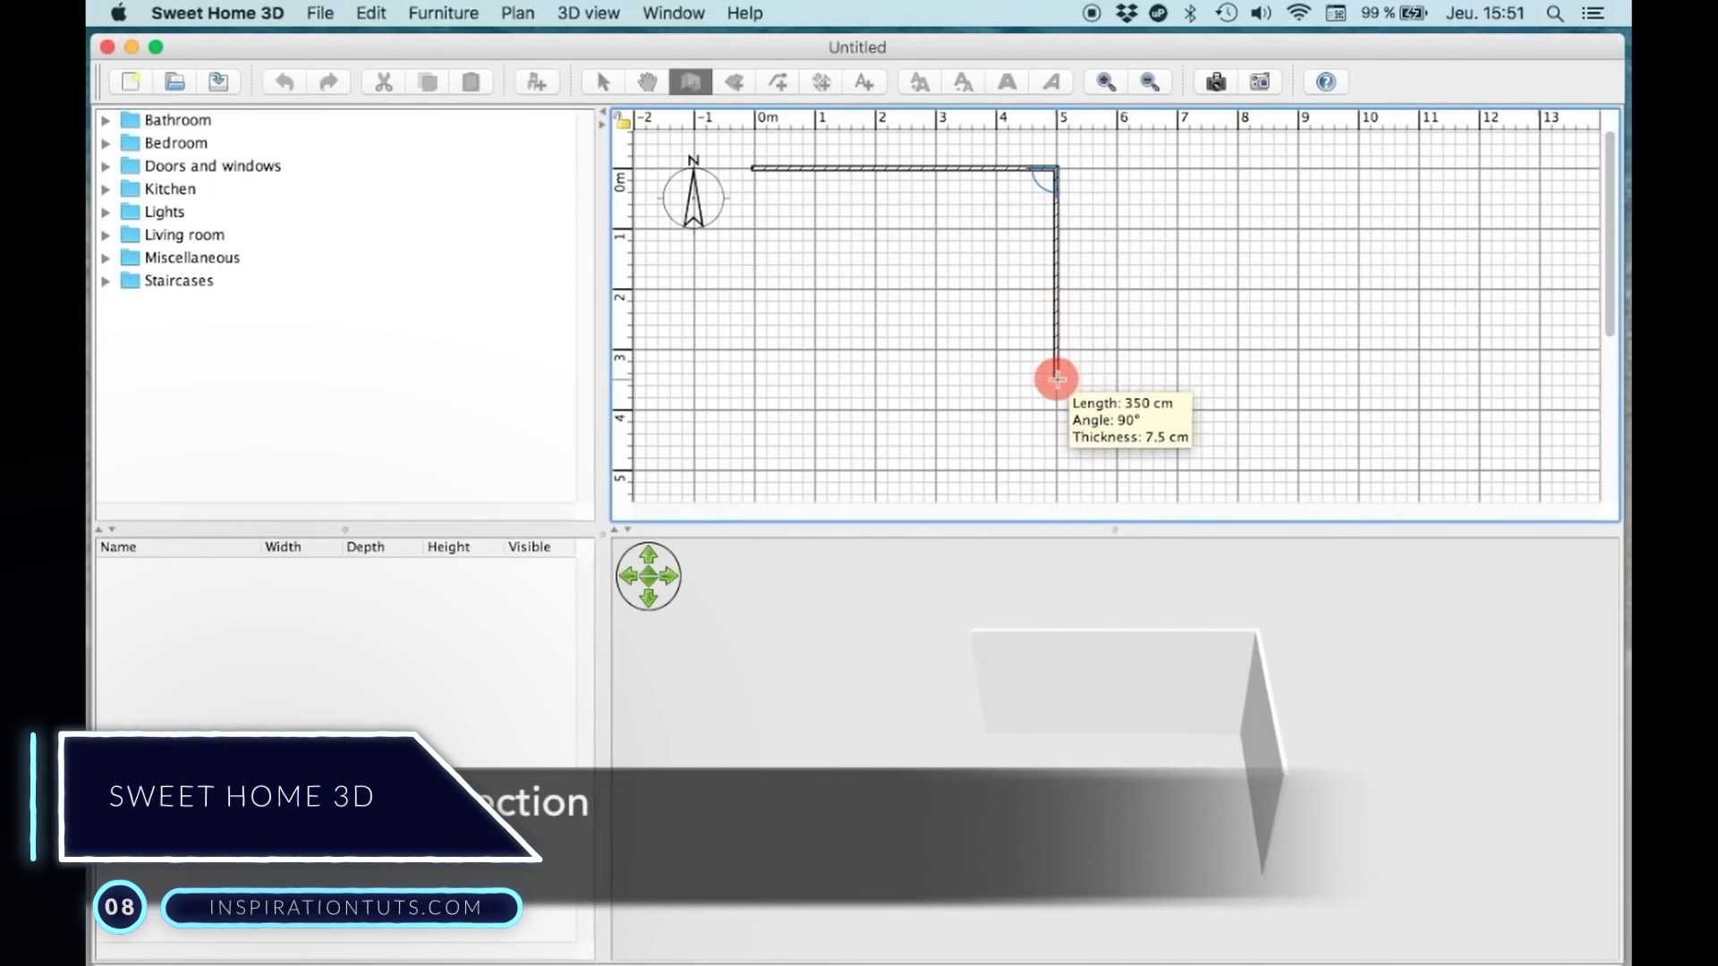
Draw the room's second wall 350 cm long at a 90° angle to the first
click(1056, 379)
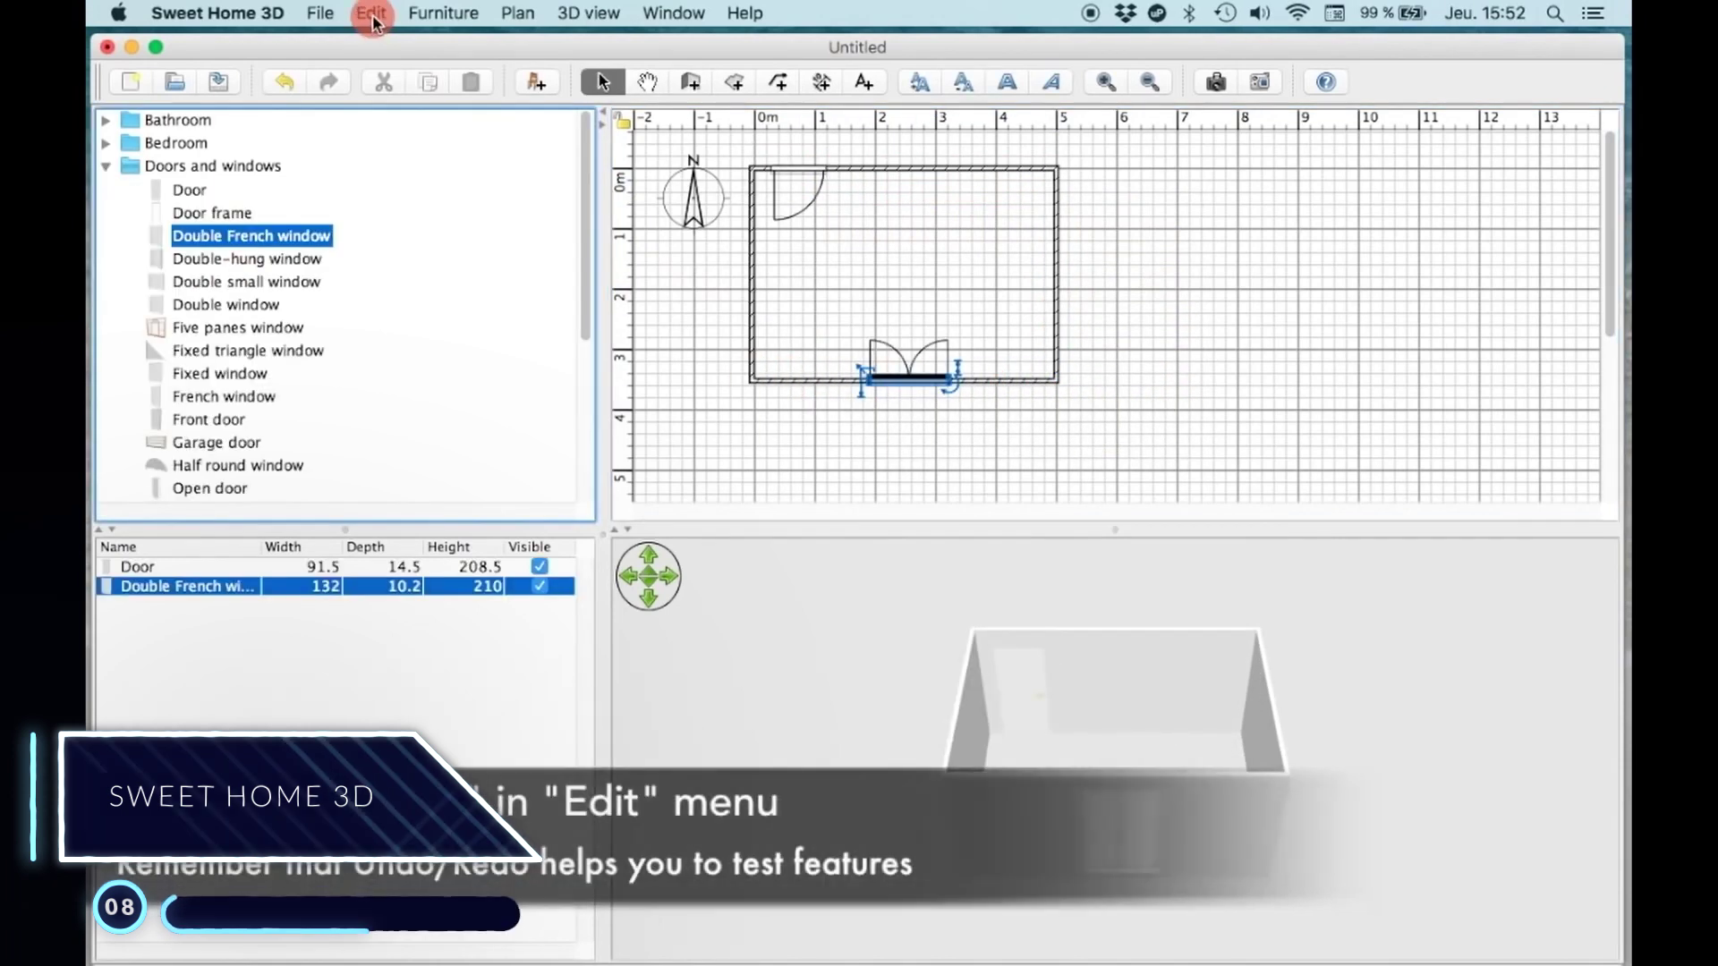
Undo the addition of the double French window in the room's south wall
click(371, 13)
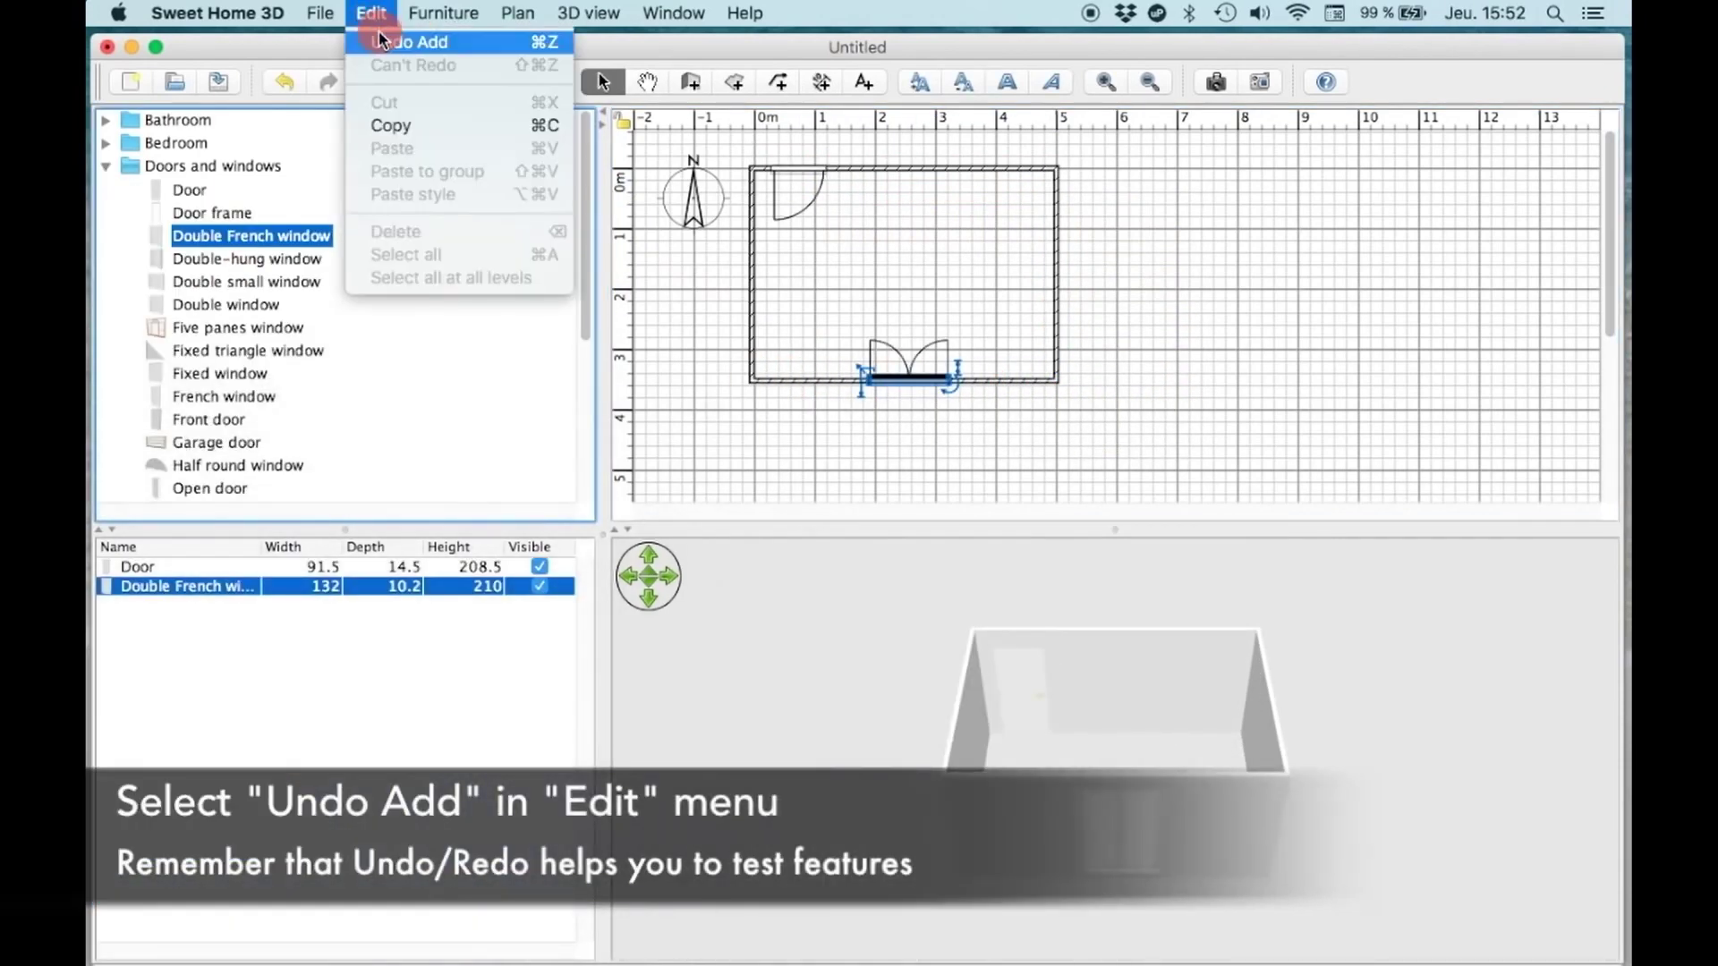
click(393, 41)
Place a Double small window in the middle of the room's south wall and open the program's preferences
click(154, 258)
click(159, 283)
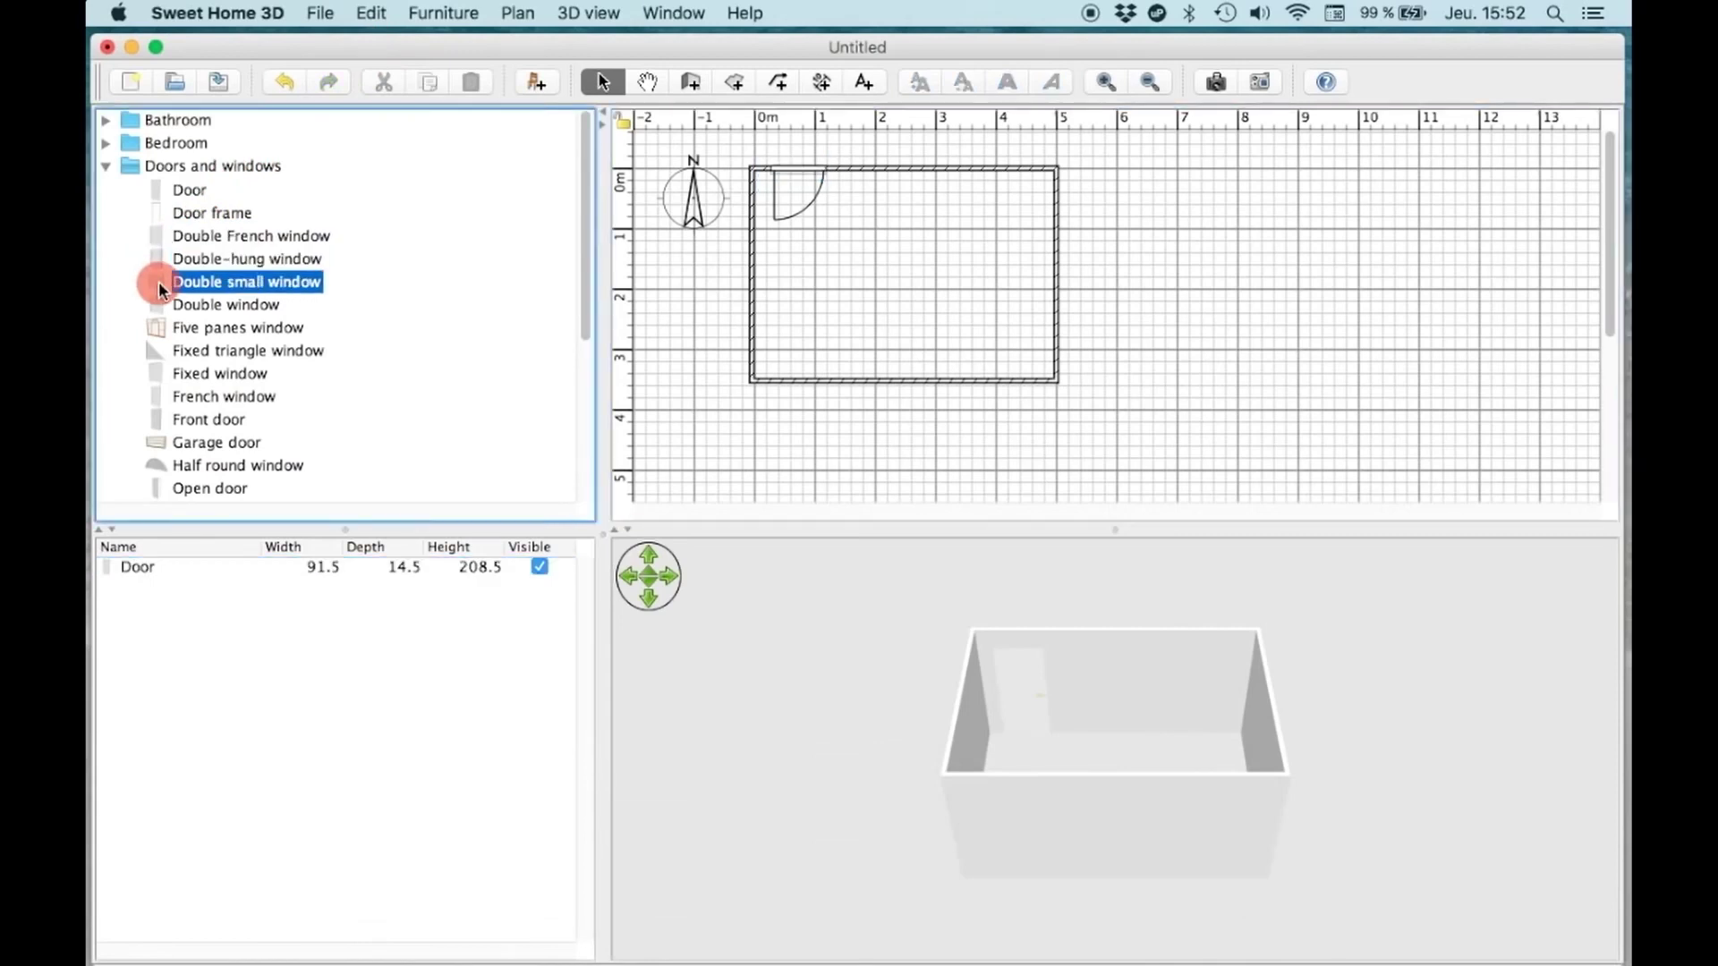
mouse_move(774, 391)
mouse_down()
mouse_move(861, 389)
mouse_move(862, 375)
mouse_up()
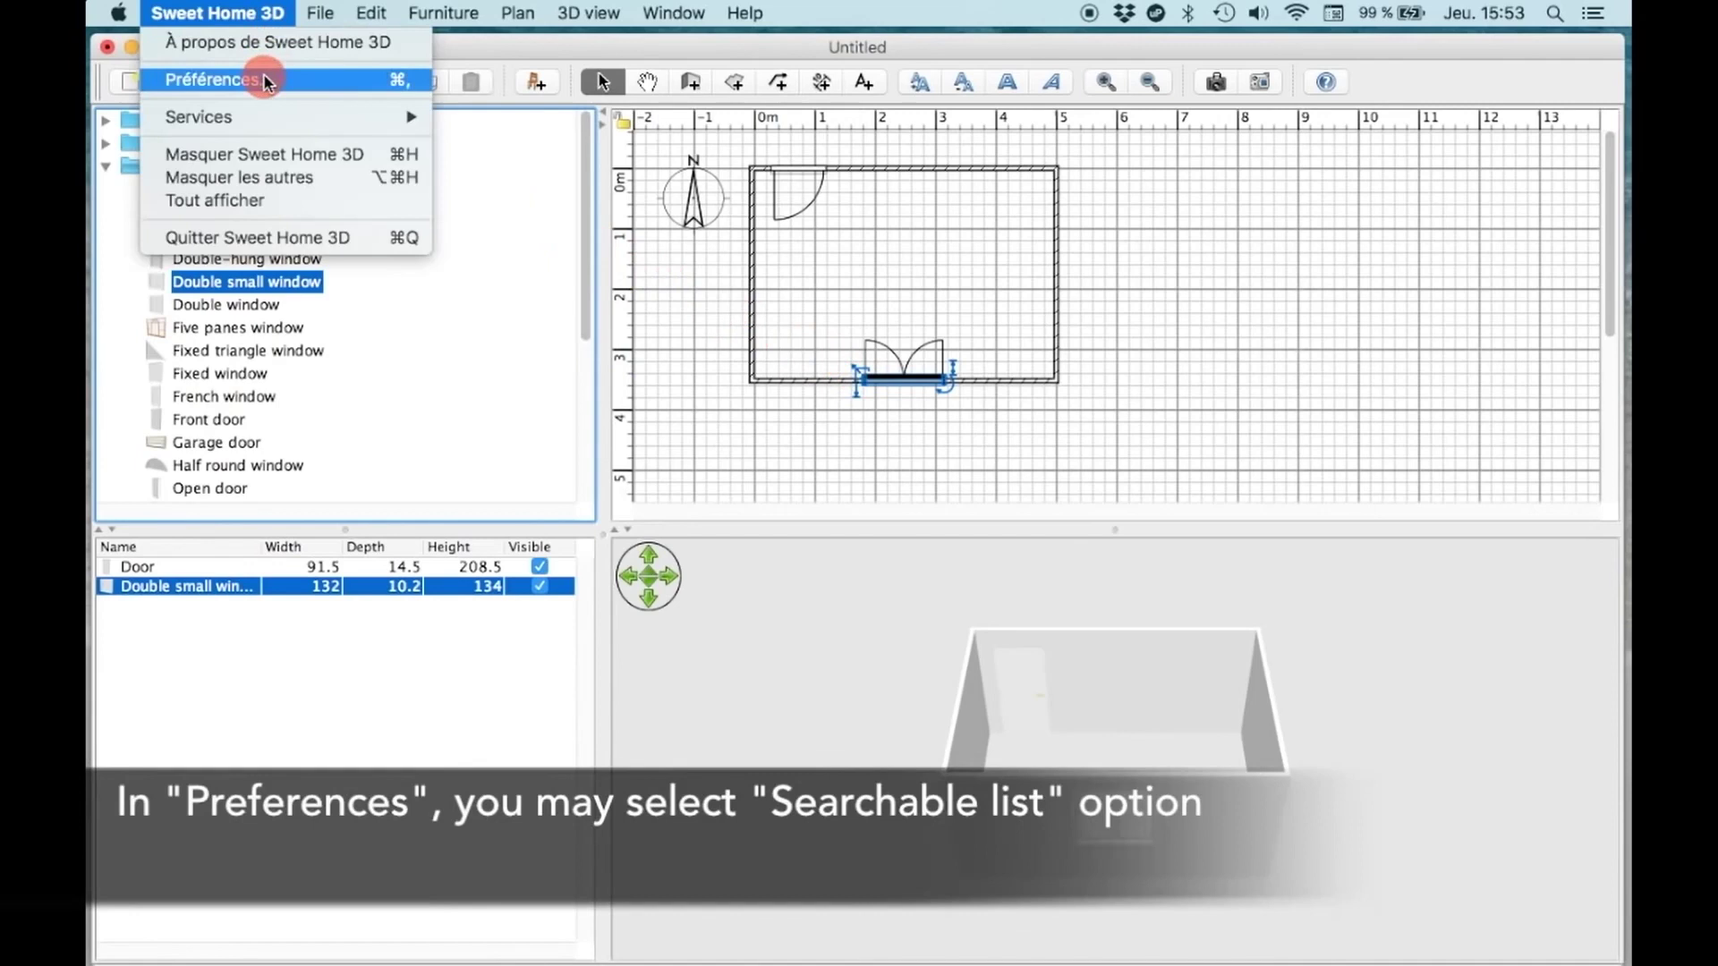
click(257, 70)
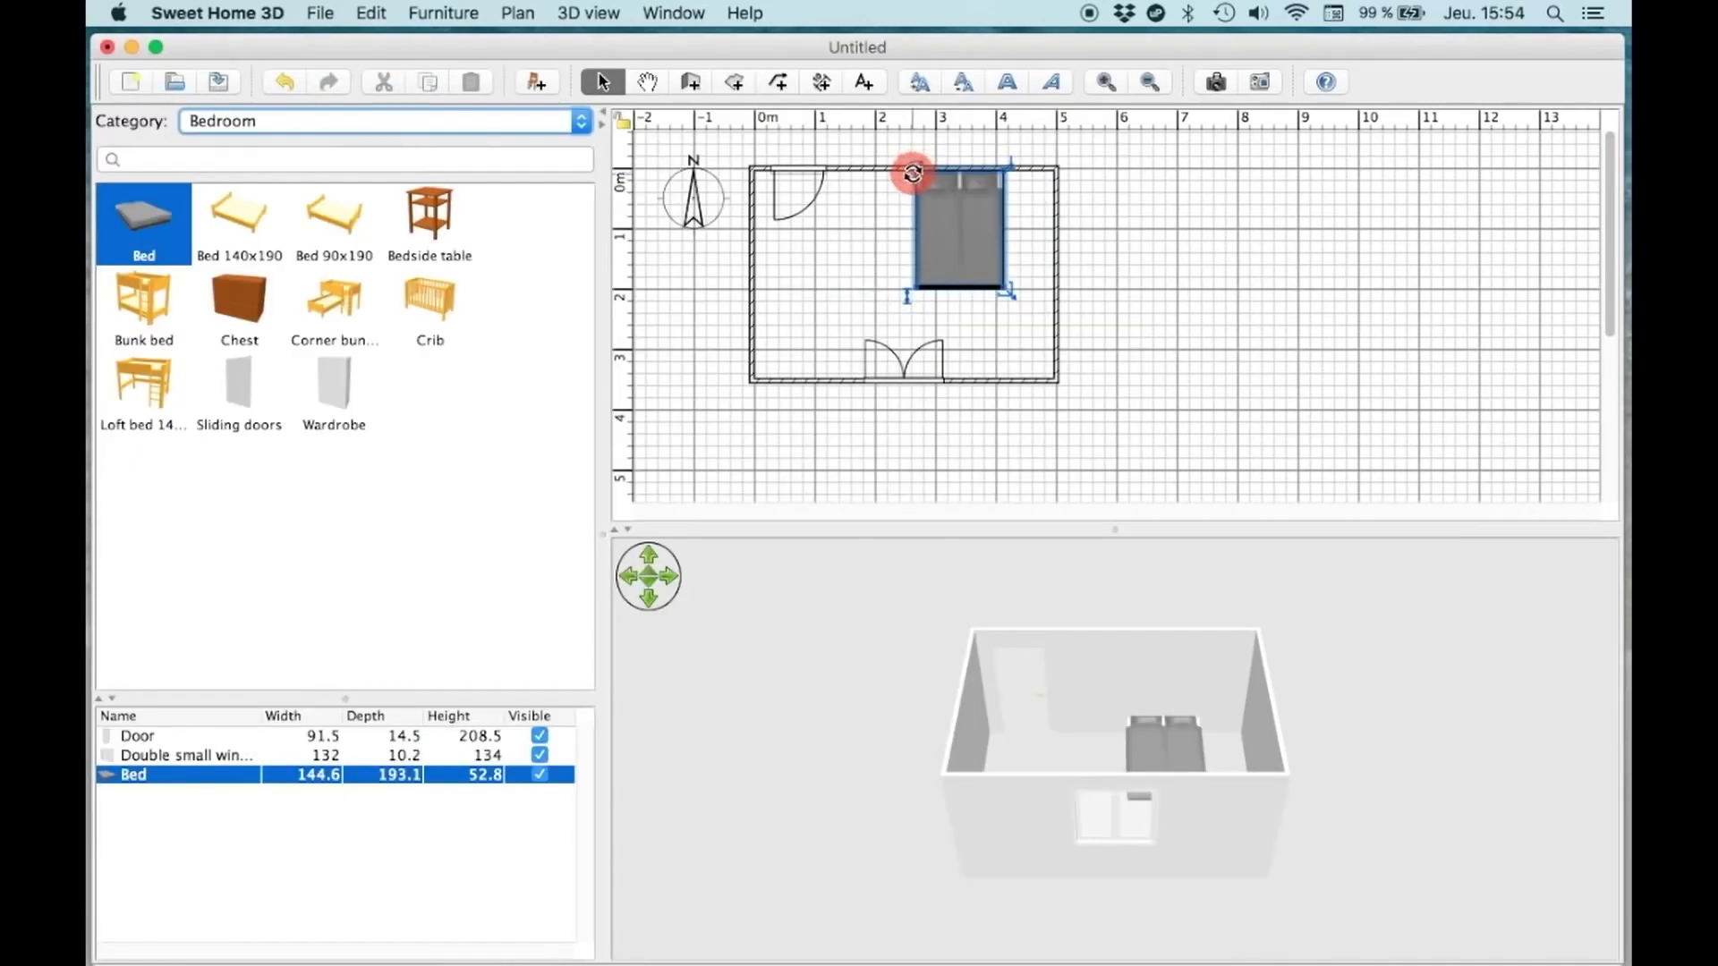
Add a Bedside table against the north wall, on the east side of the bed
click(431, 212)
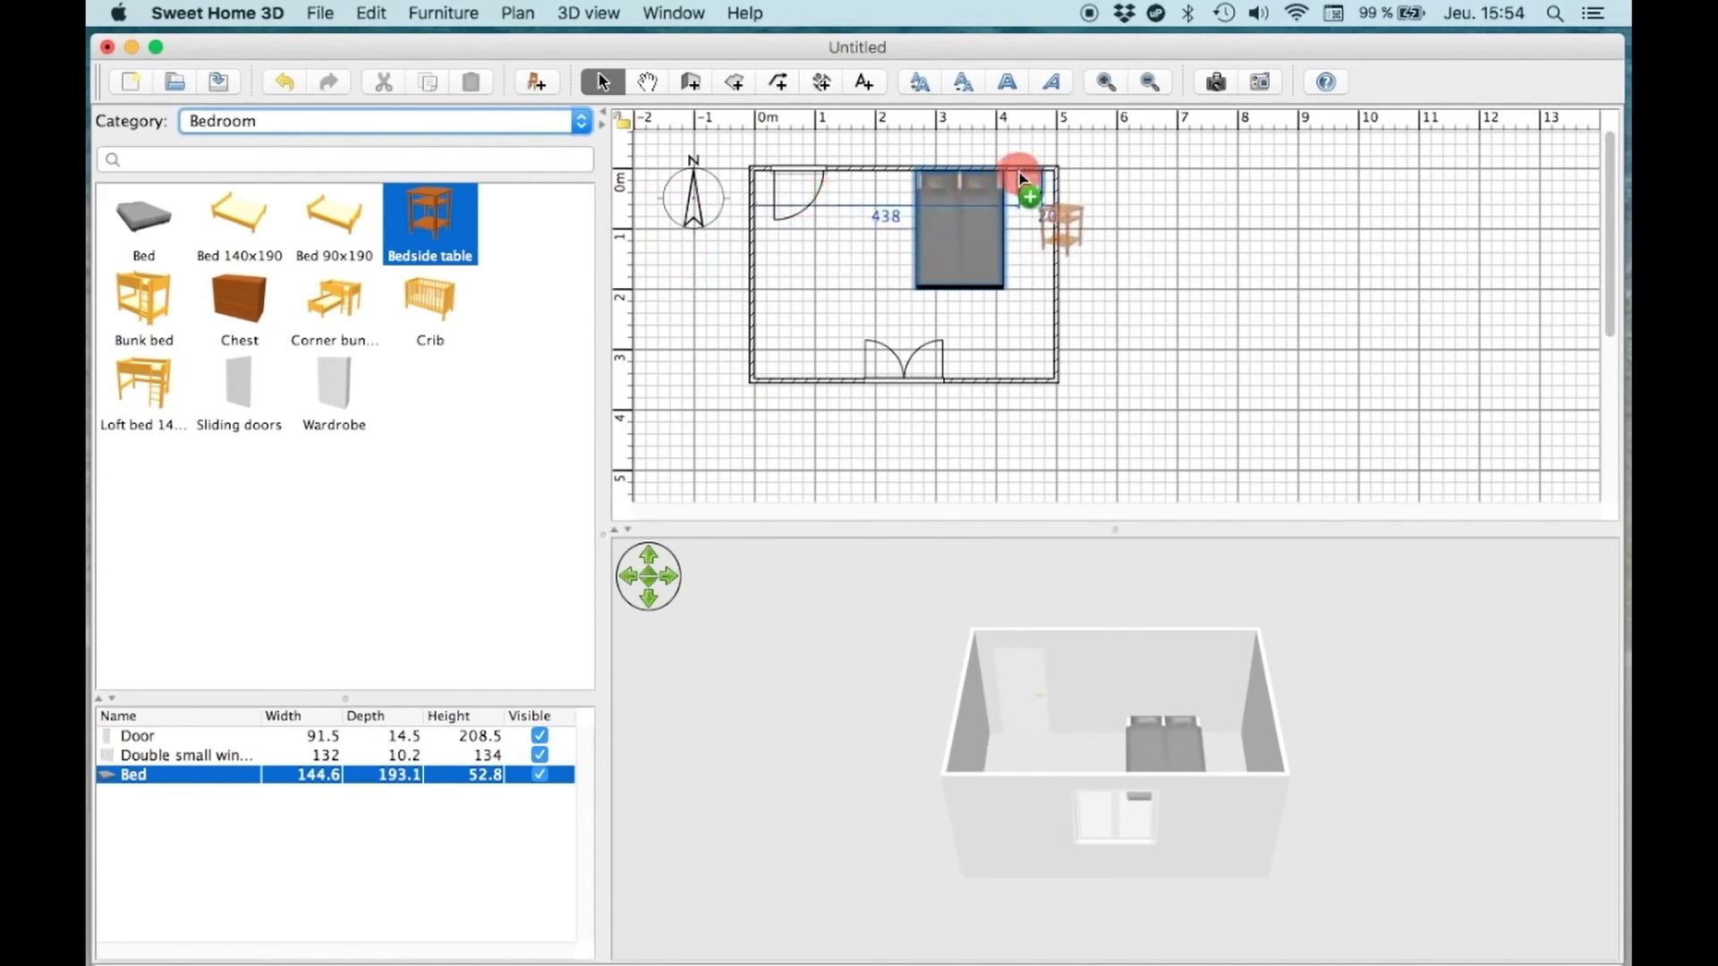
drag(1020, 177, 1017, 170)
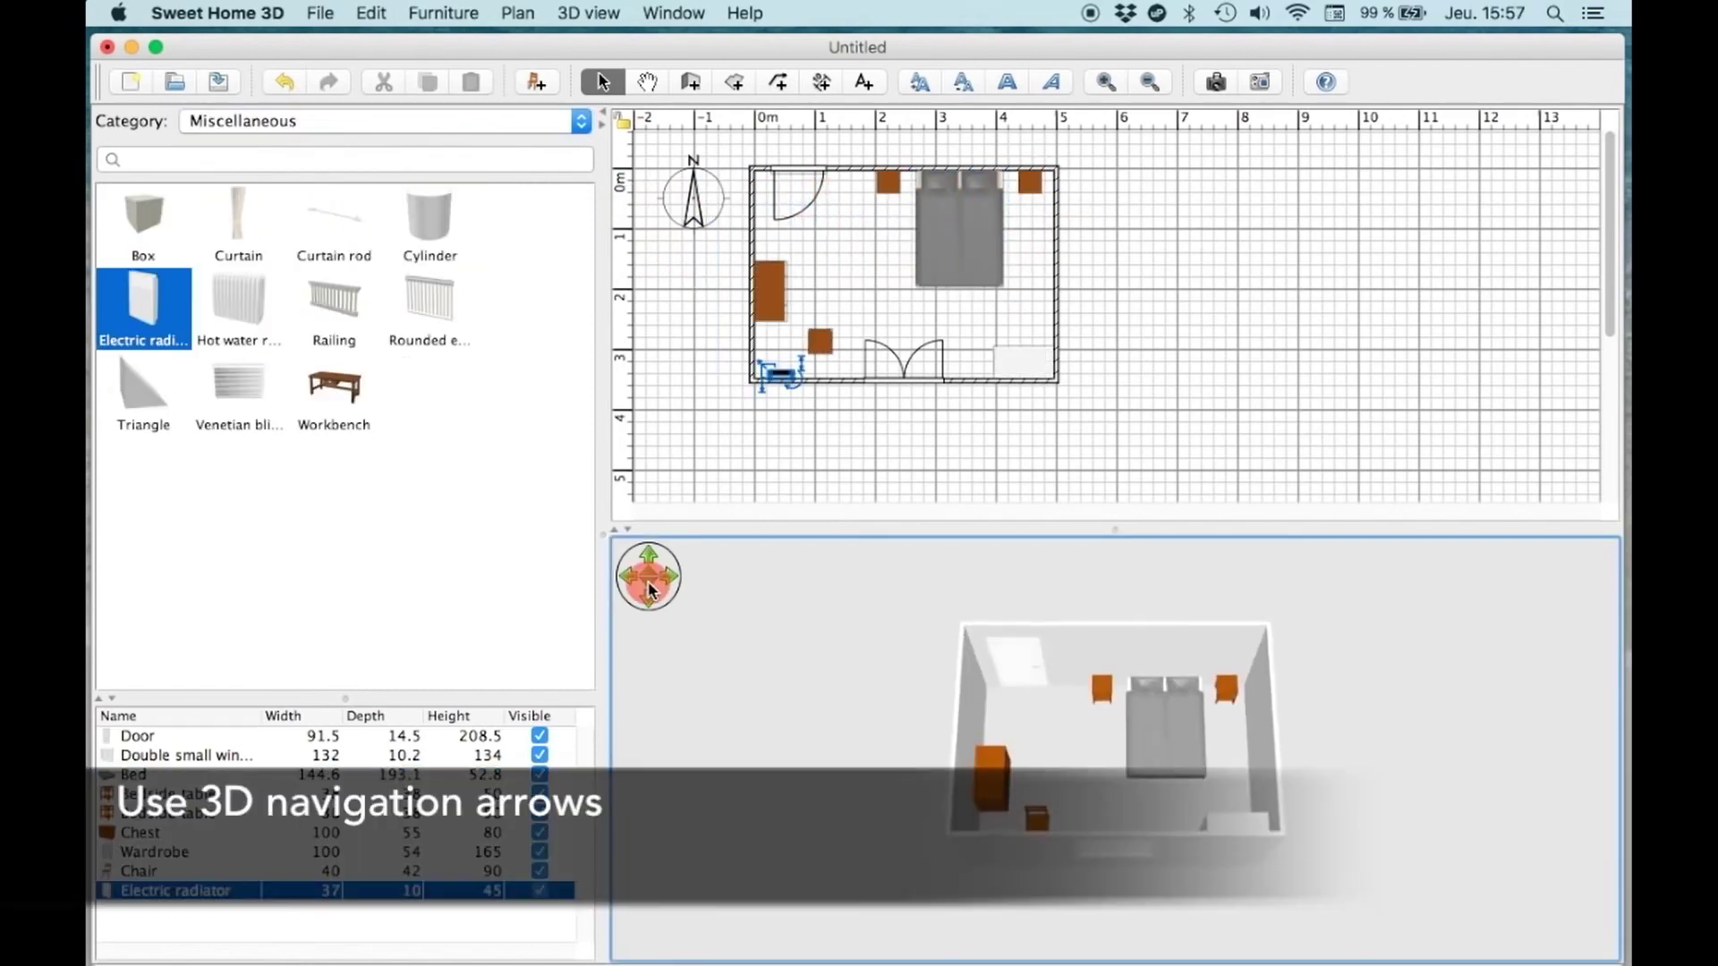
Examine the furnished bedroom in the 3D view from overhead, closer in and from several rotated angles
click(650, 587)
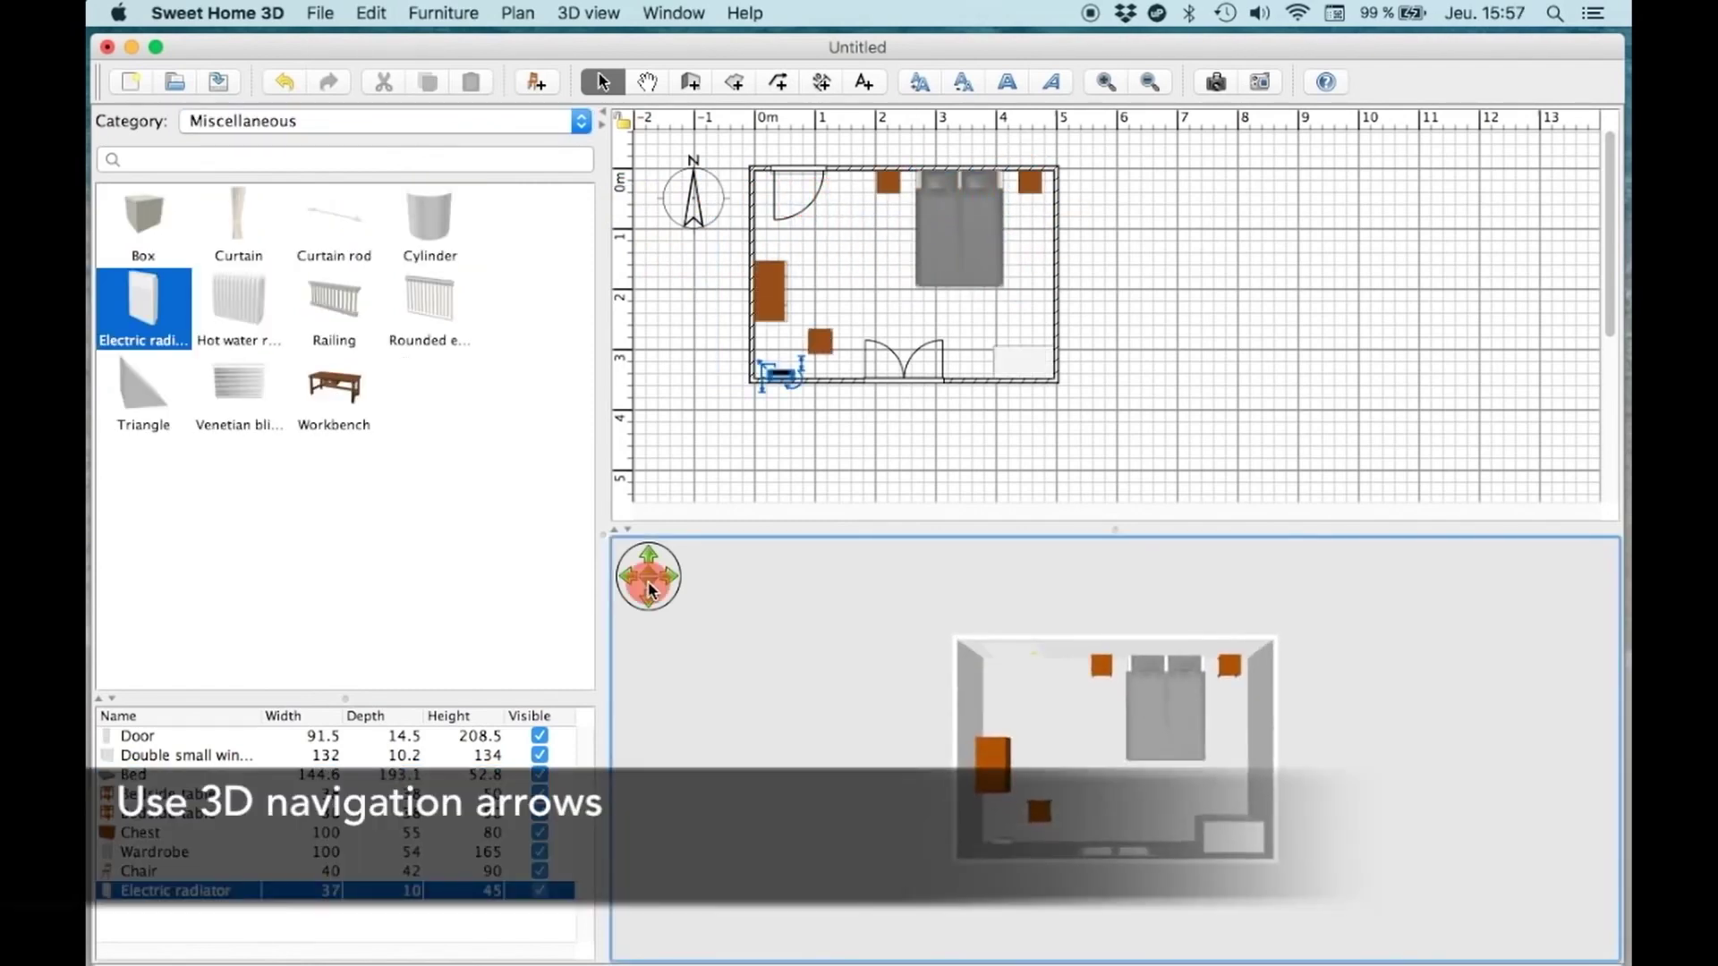
click(651, 570)
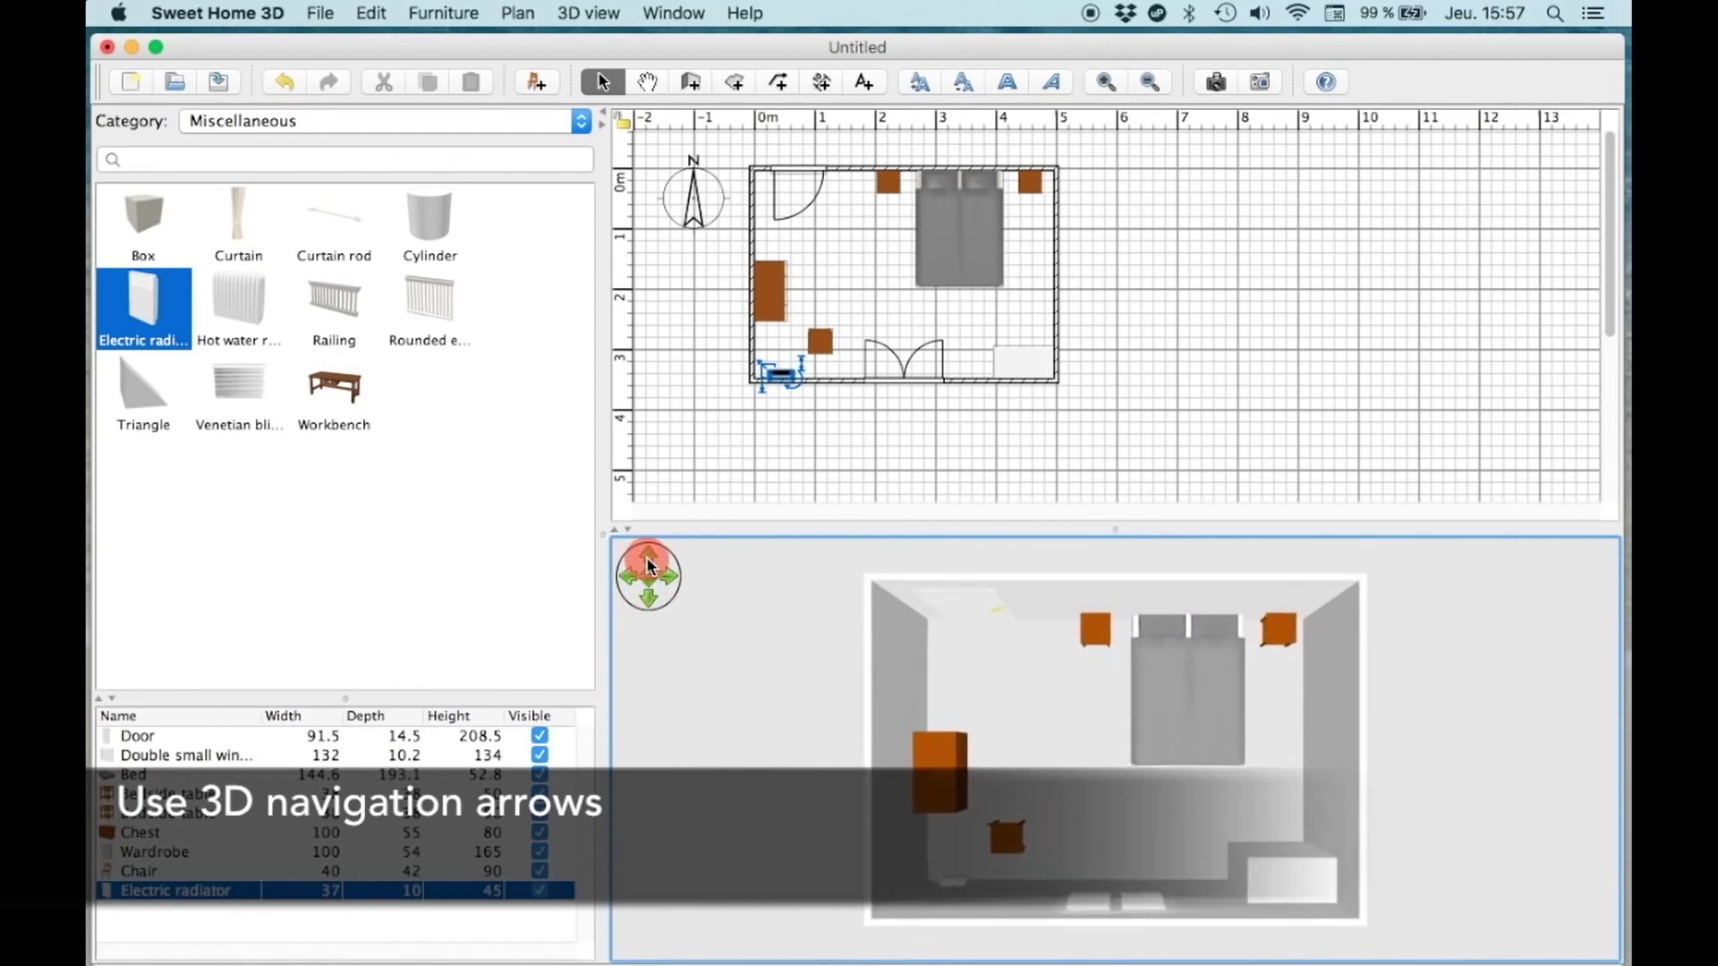
click(669, 580)
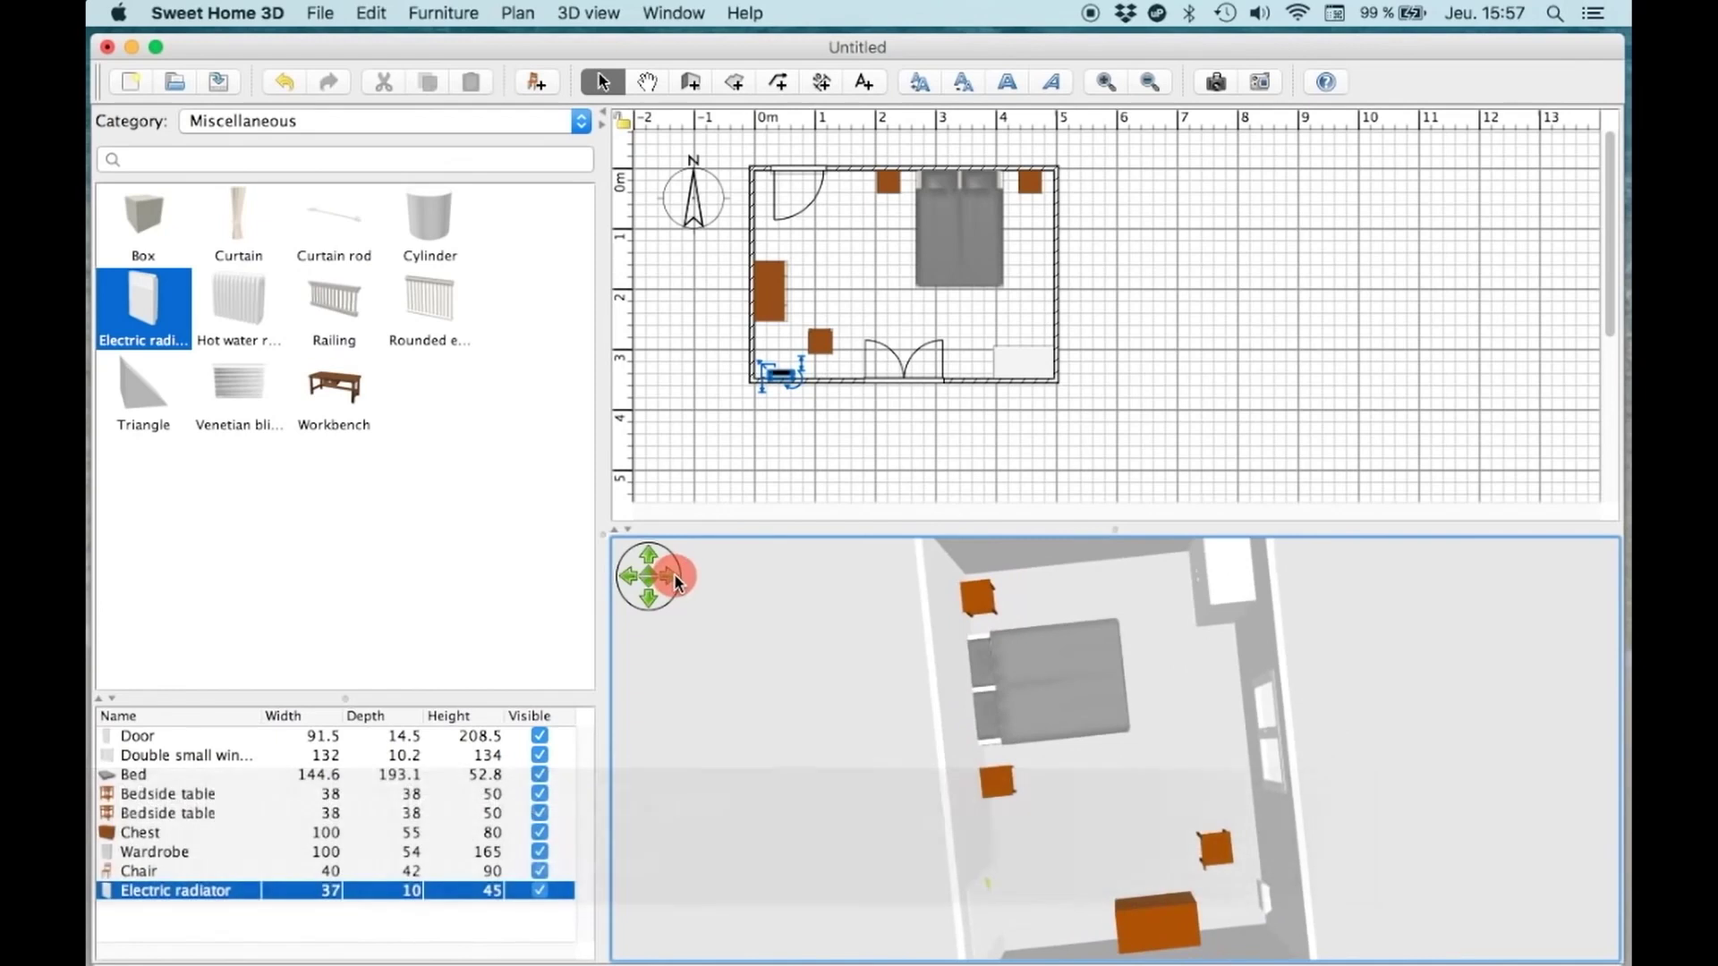
click(772, 625)
drag(864, 682, 748, 671)
scroll(824, 684, up, 5)
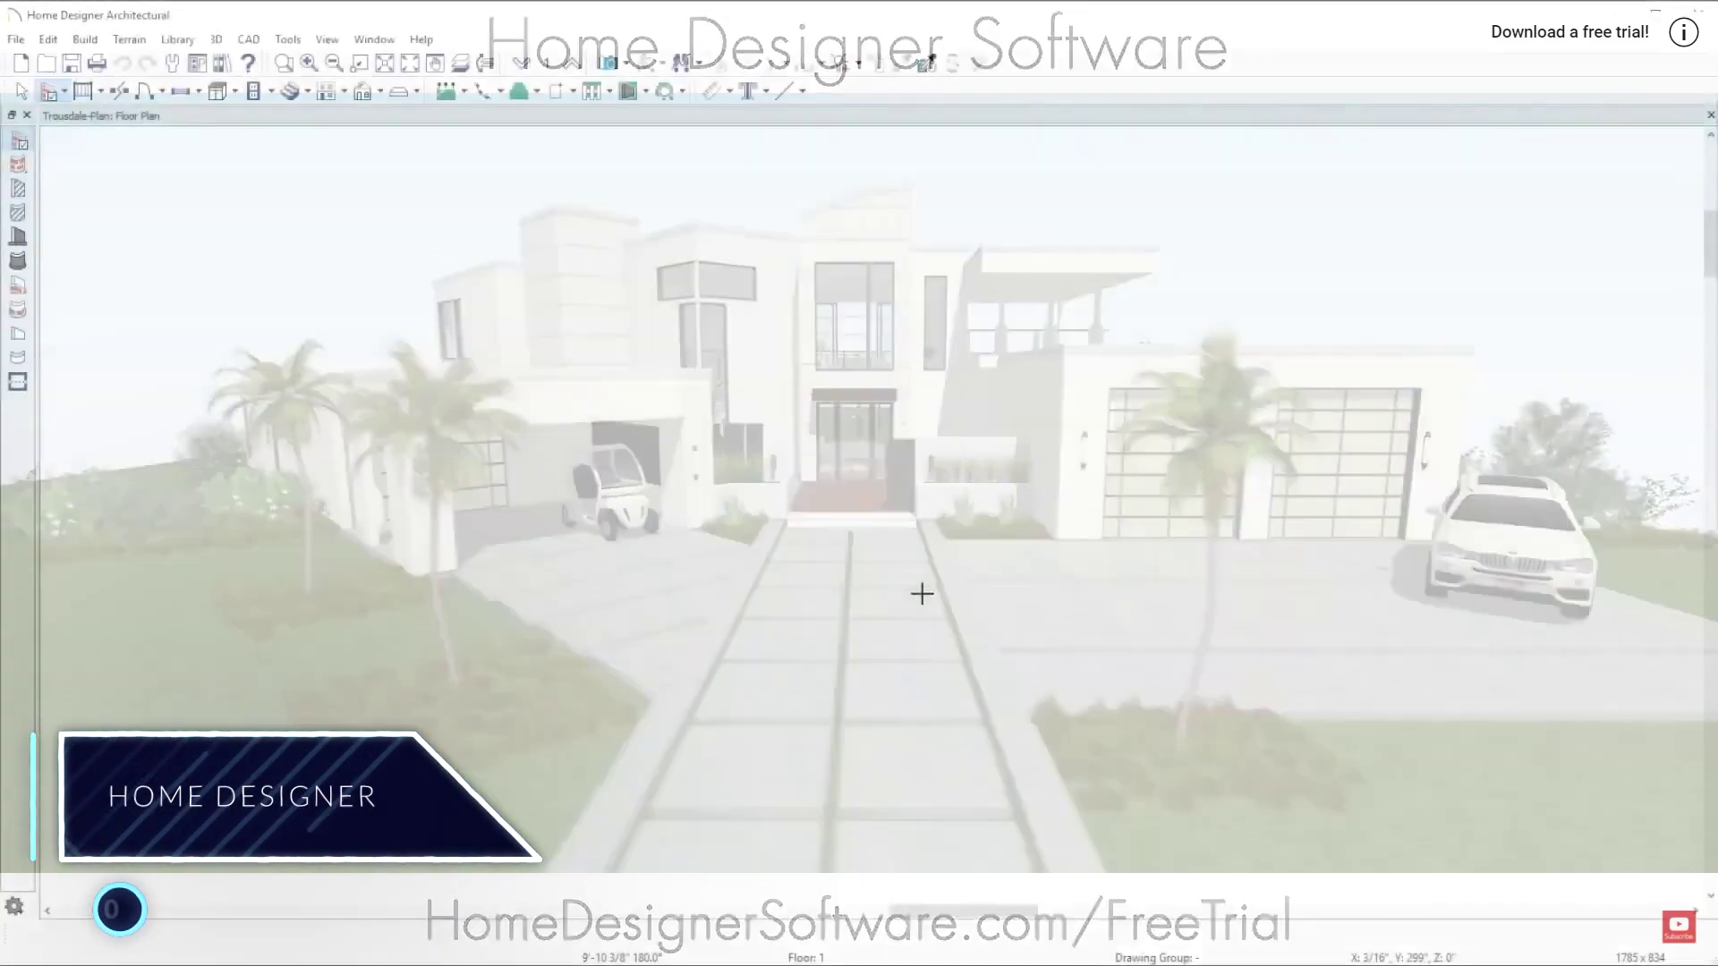
Switch to Home Designer Architectural and draw a straight horizontal wall in the floor plan
drag(921, 593, 839, 597)
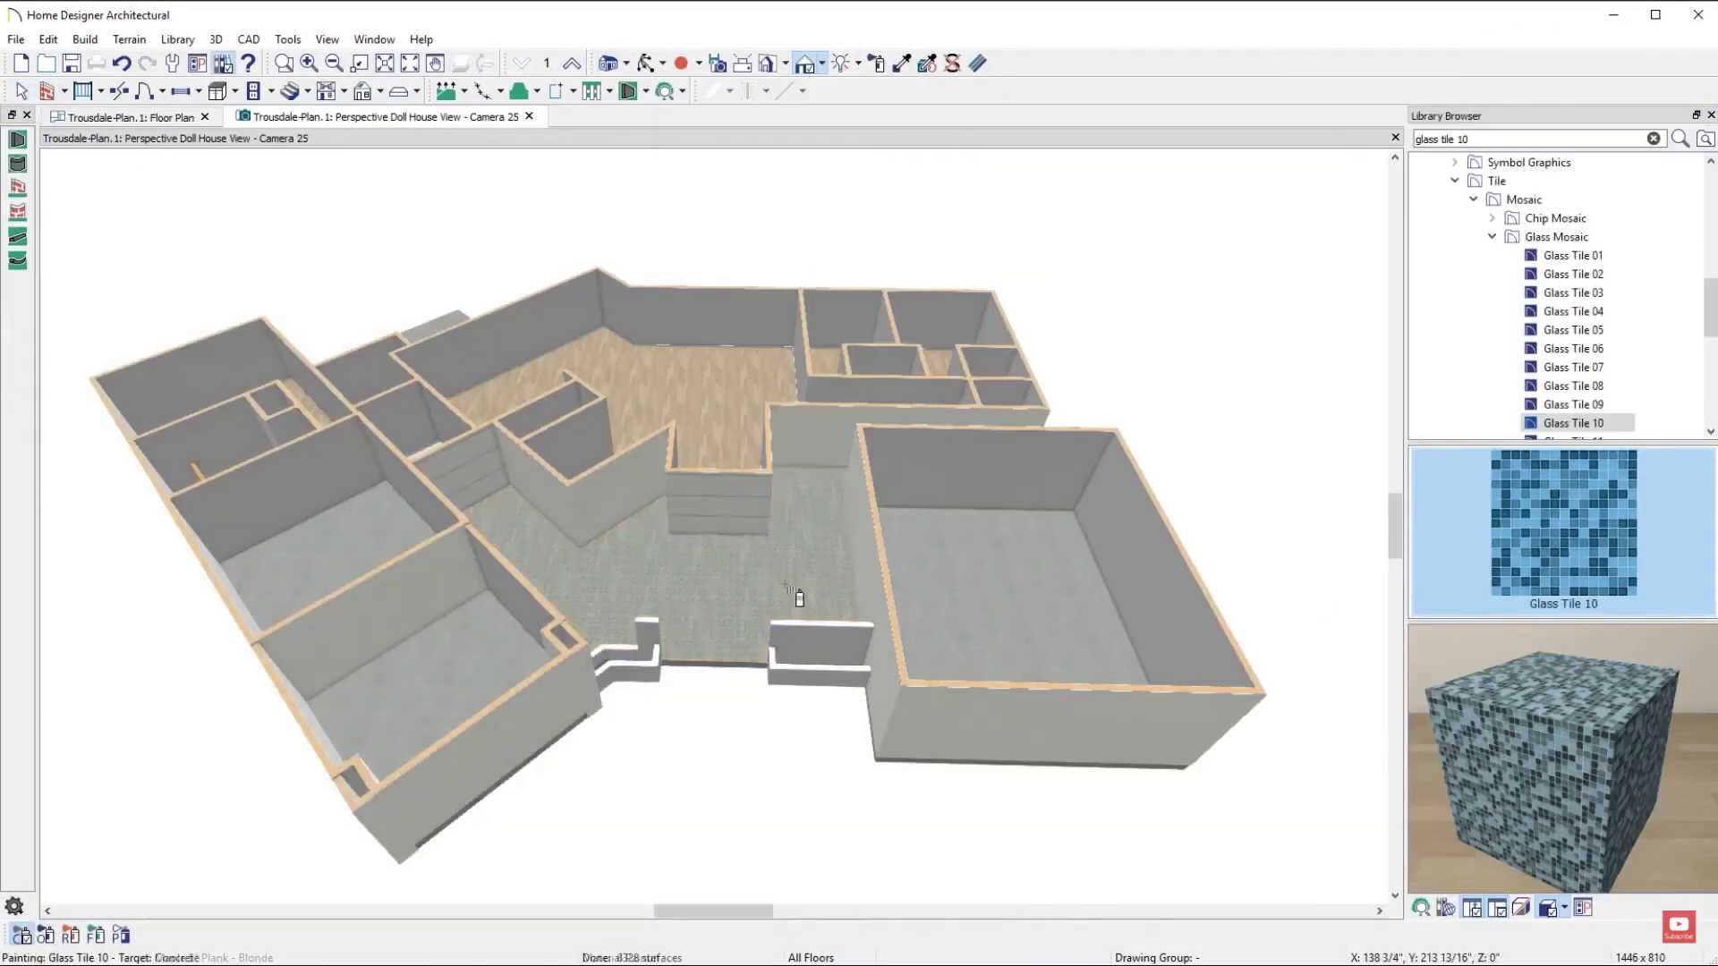
Build a slab for the entry walkway across the tiled area, cover it with Planks(redwood) Decking, and close the library
click(85, 38)
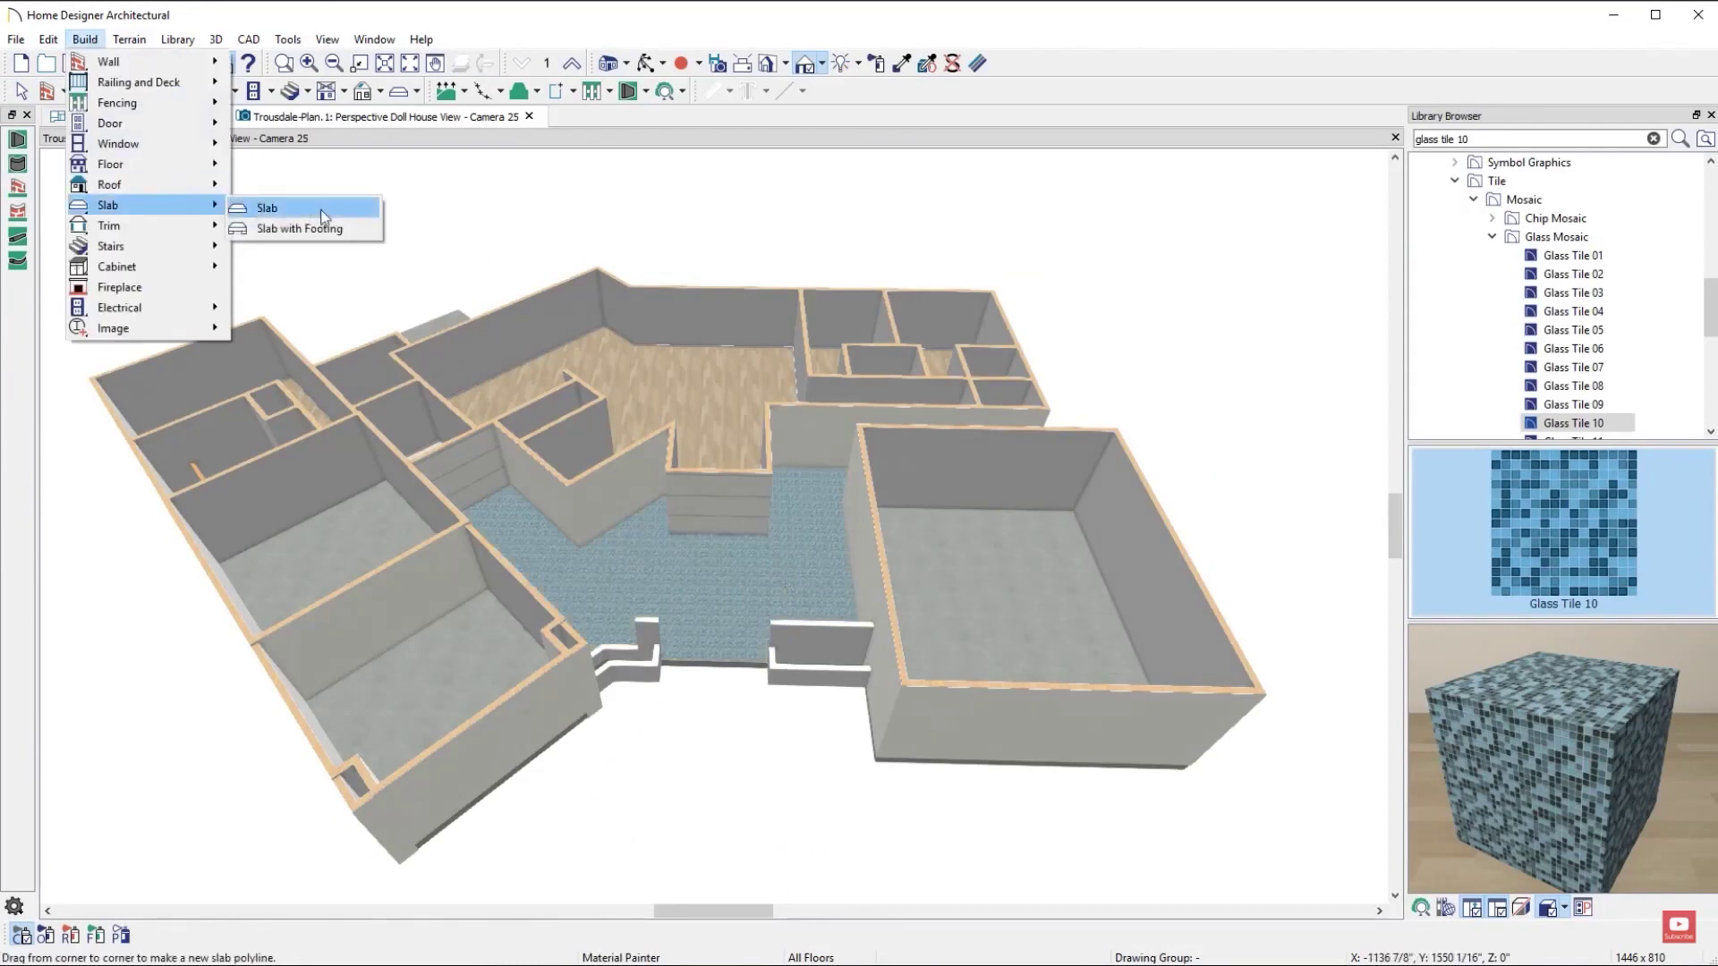
click(260, 207)
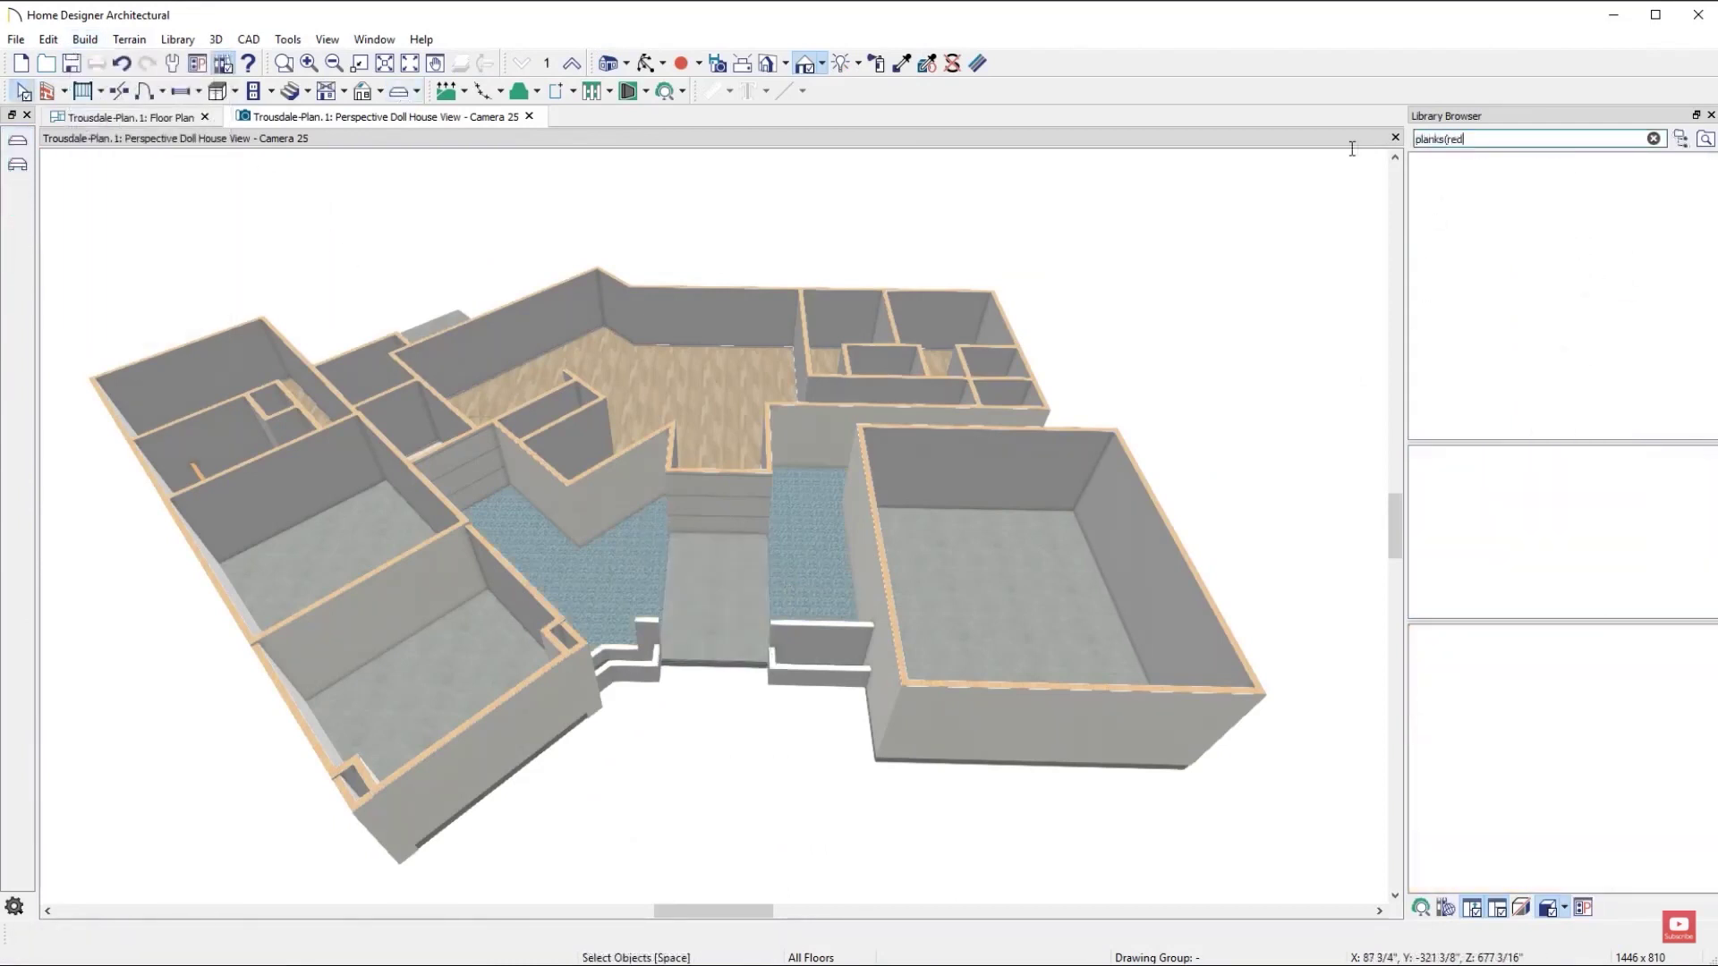
text(wood))
click(1521, 184)
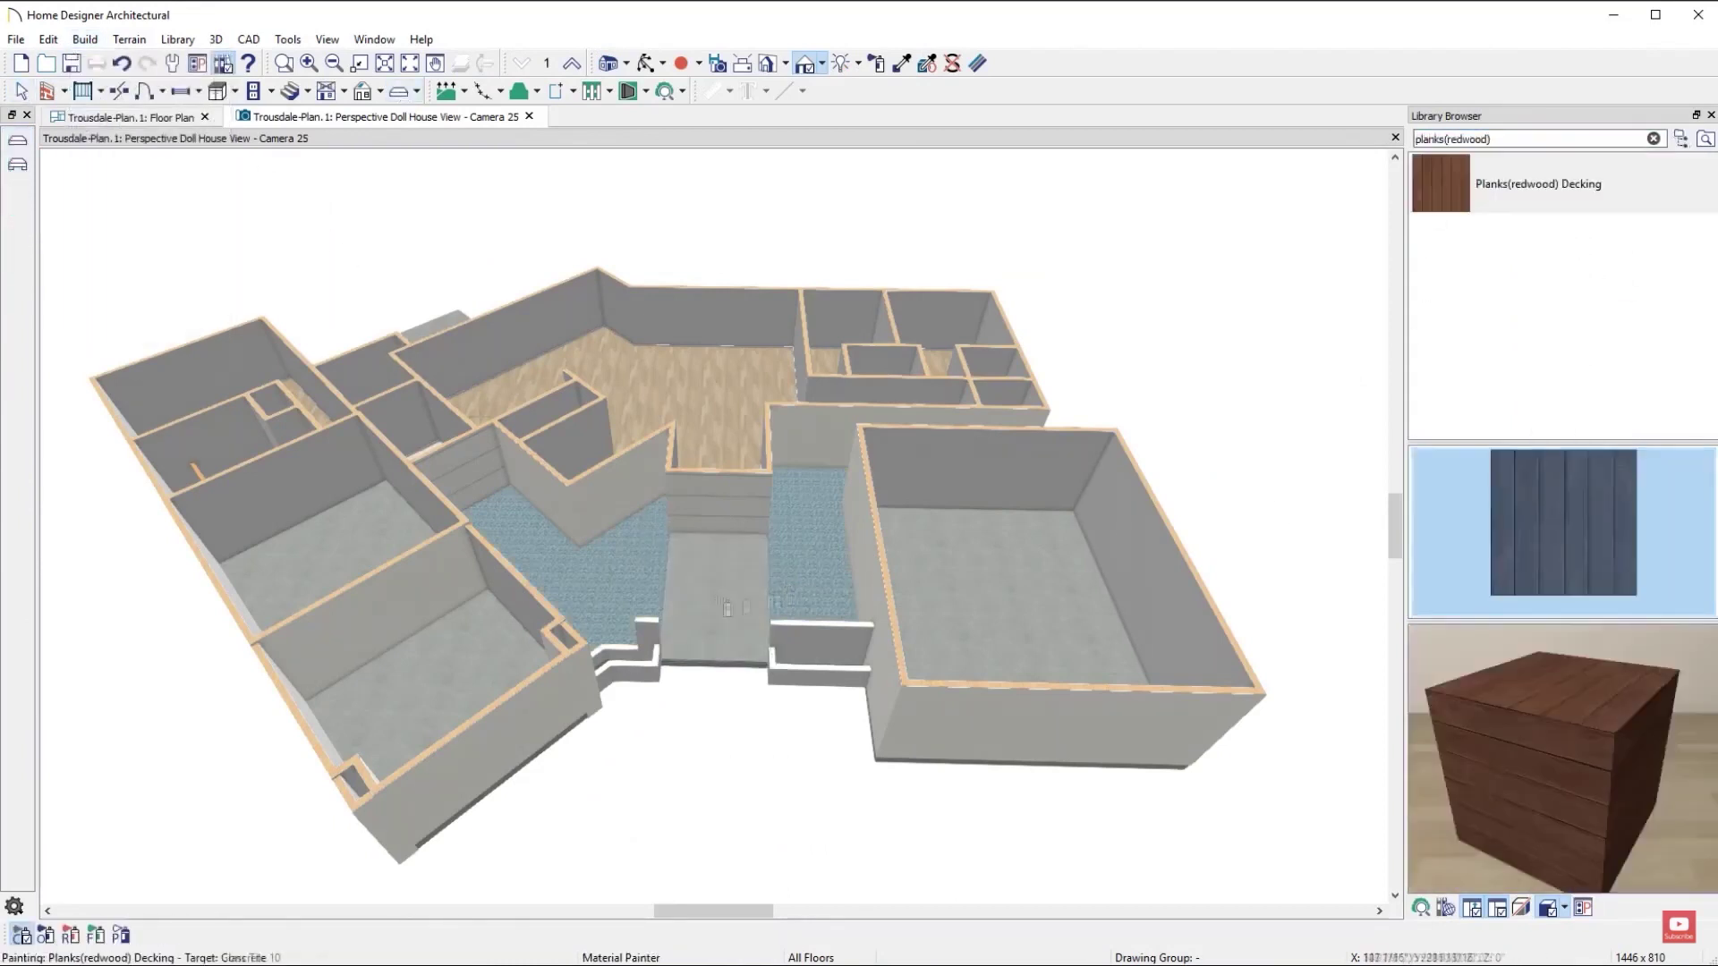
click(726, 608)
click(1710, 115)
Start adding hinged doors to the house's walls
click(162, 90)
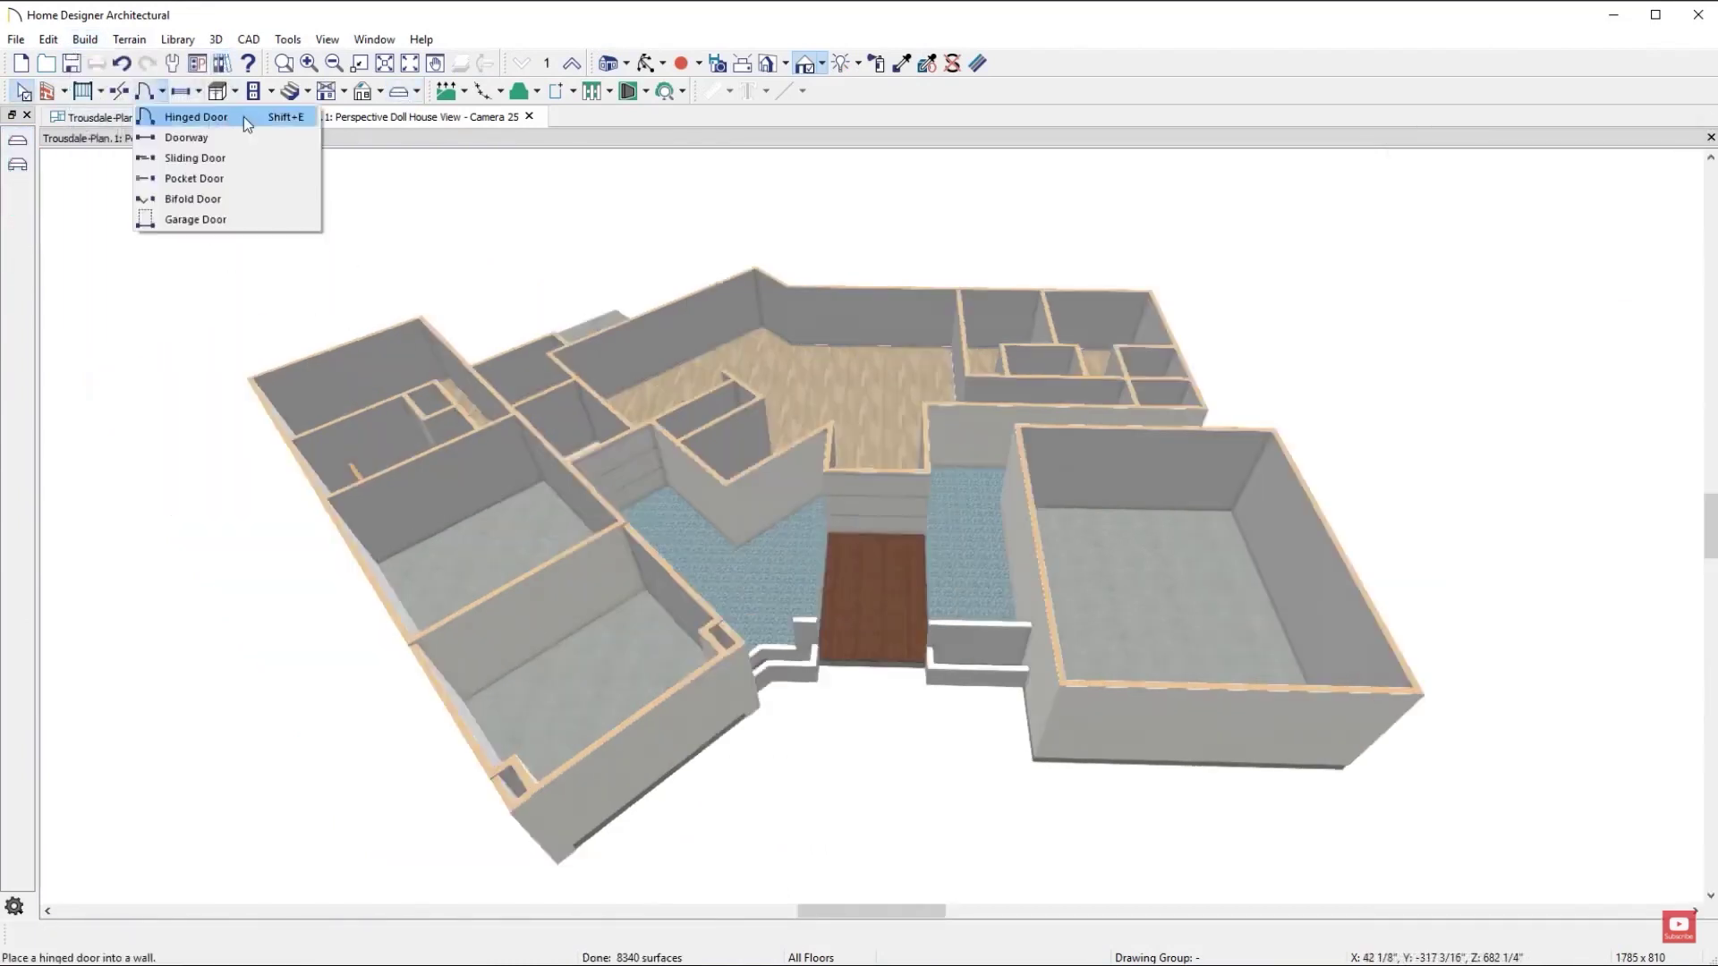
click(276, 122)
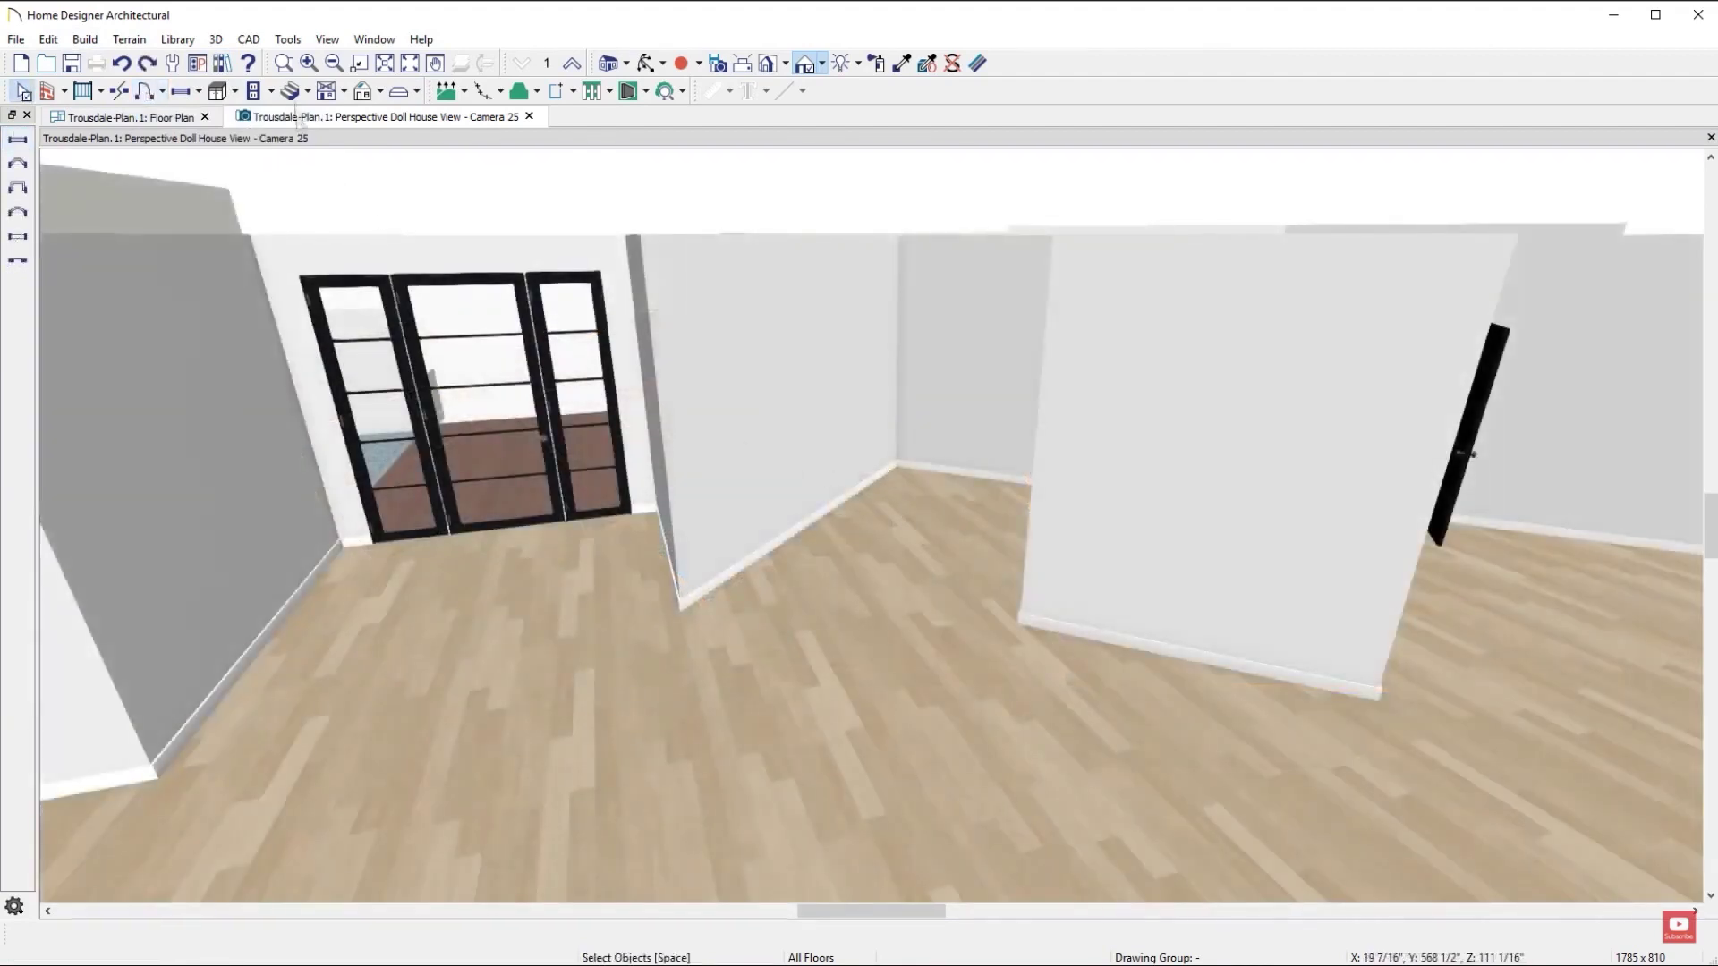
Place a U-shaped stair in the wall corner near the glass entry doors
click(307, 90)
click(409, 220)
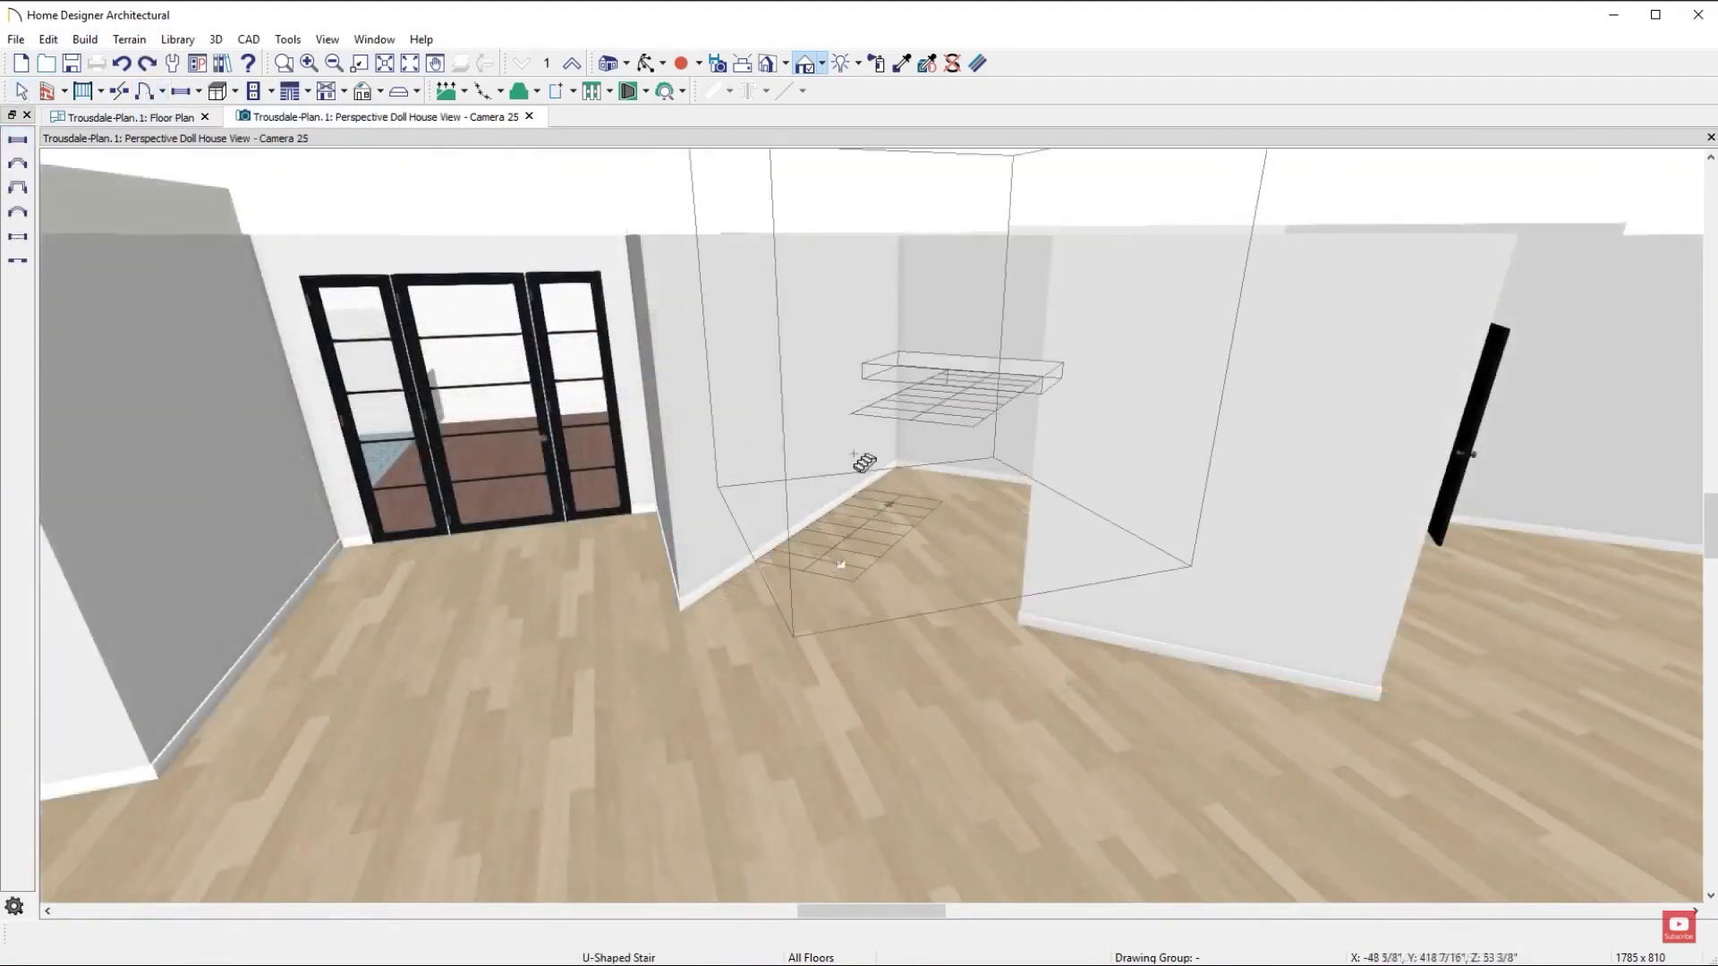
click(844, 456)
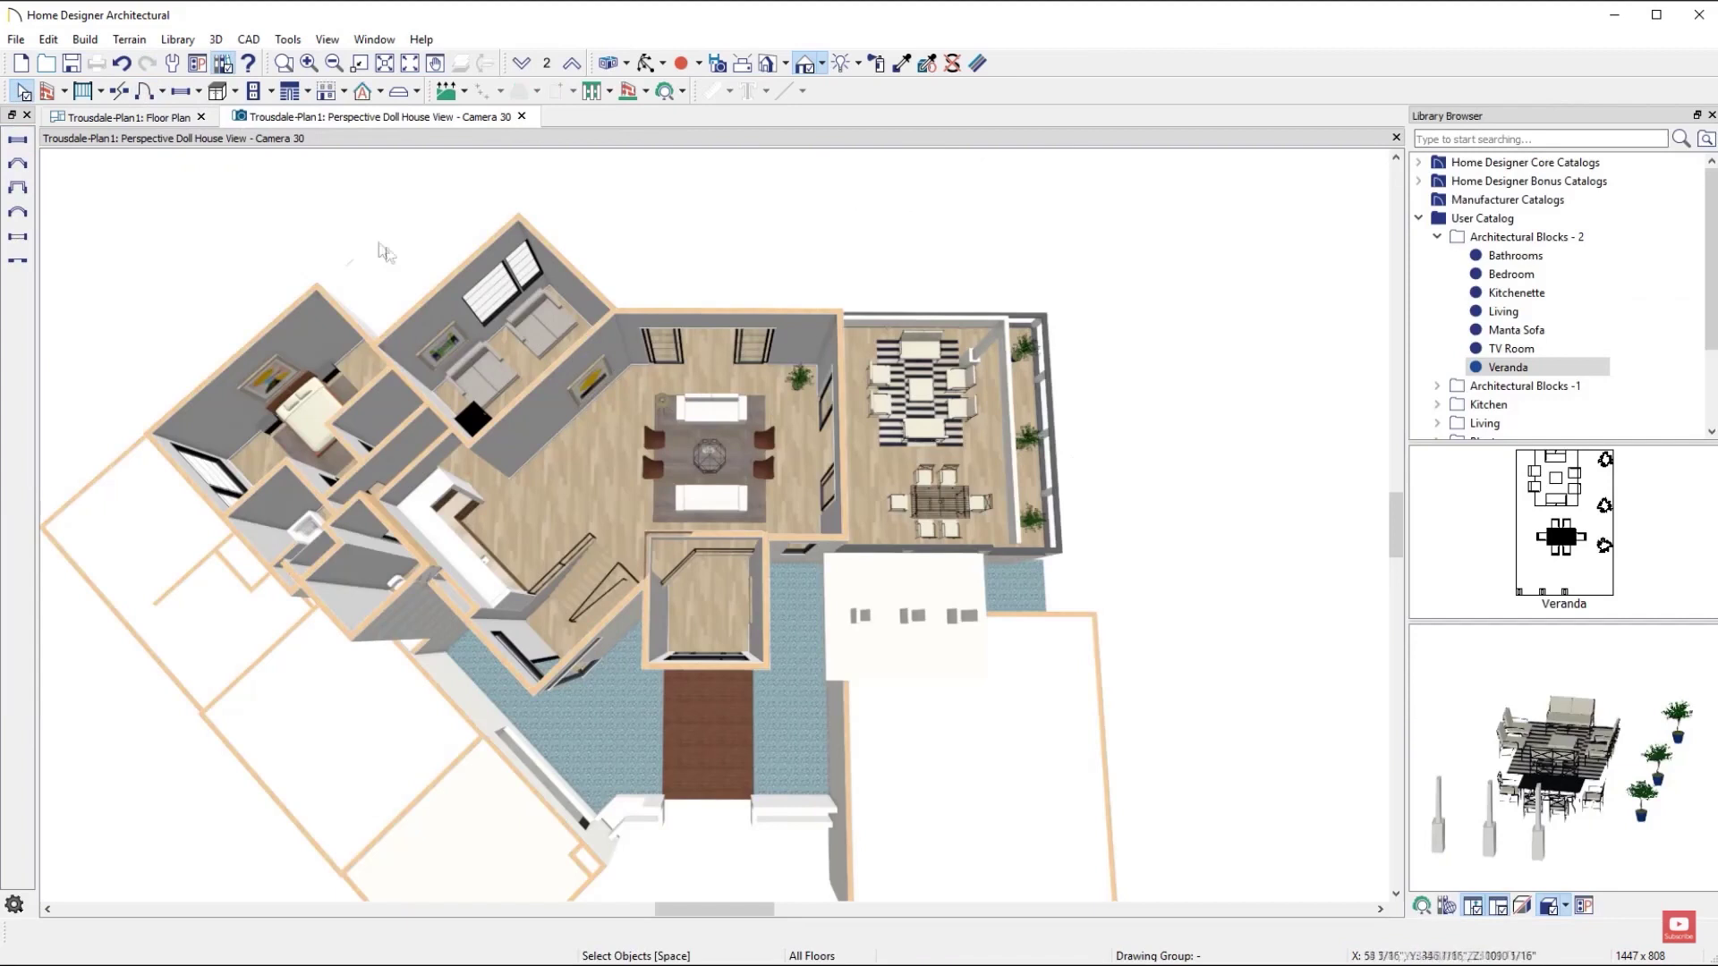
Check the available roof styles and general roof settings, and build an automatic roof over the house
click(85, 39)
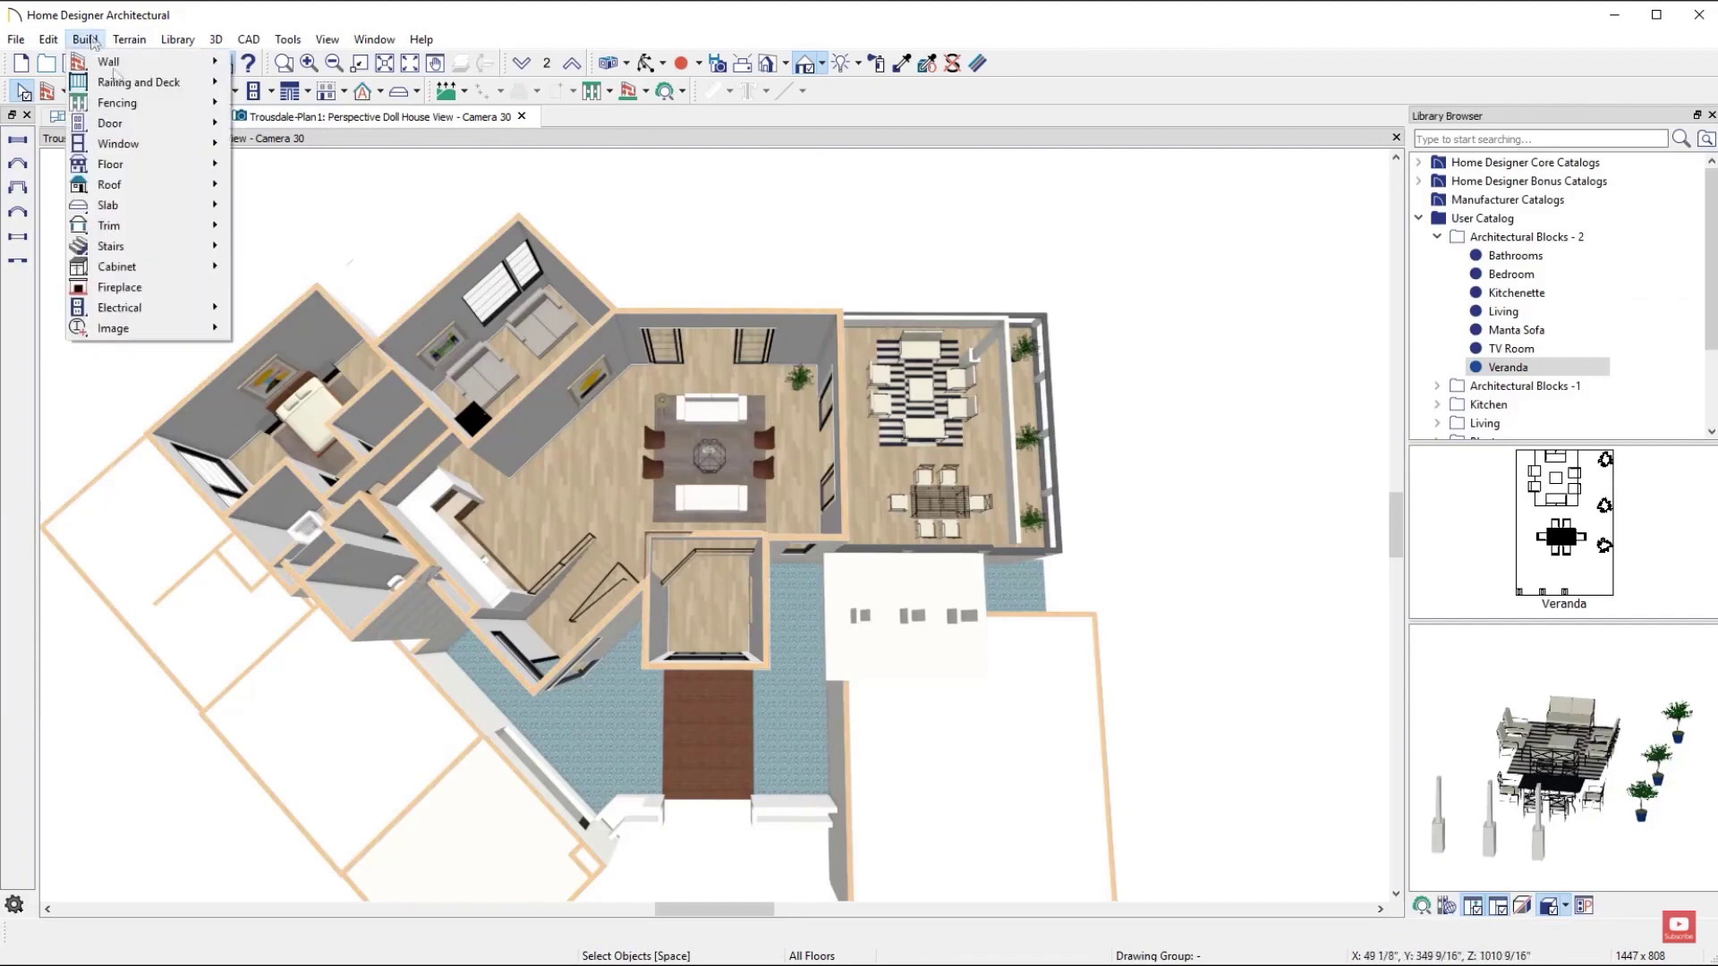
mouse_move(107, 188)
click(330, 192)
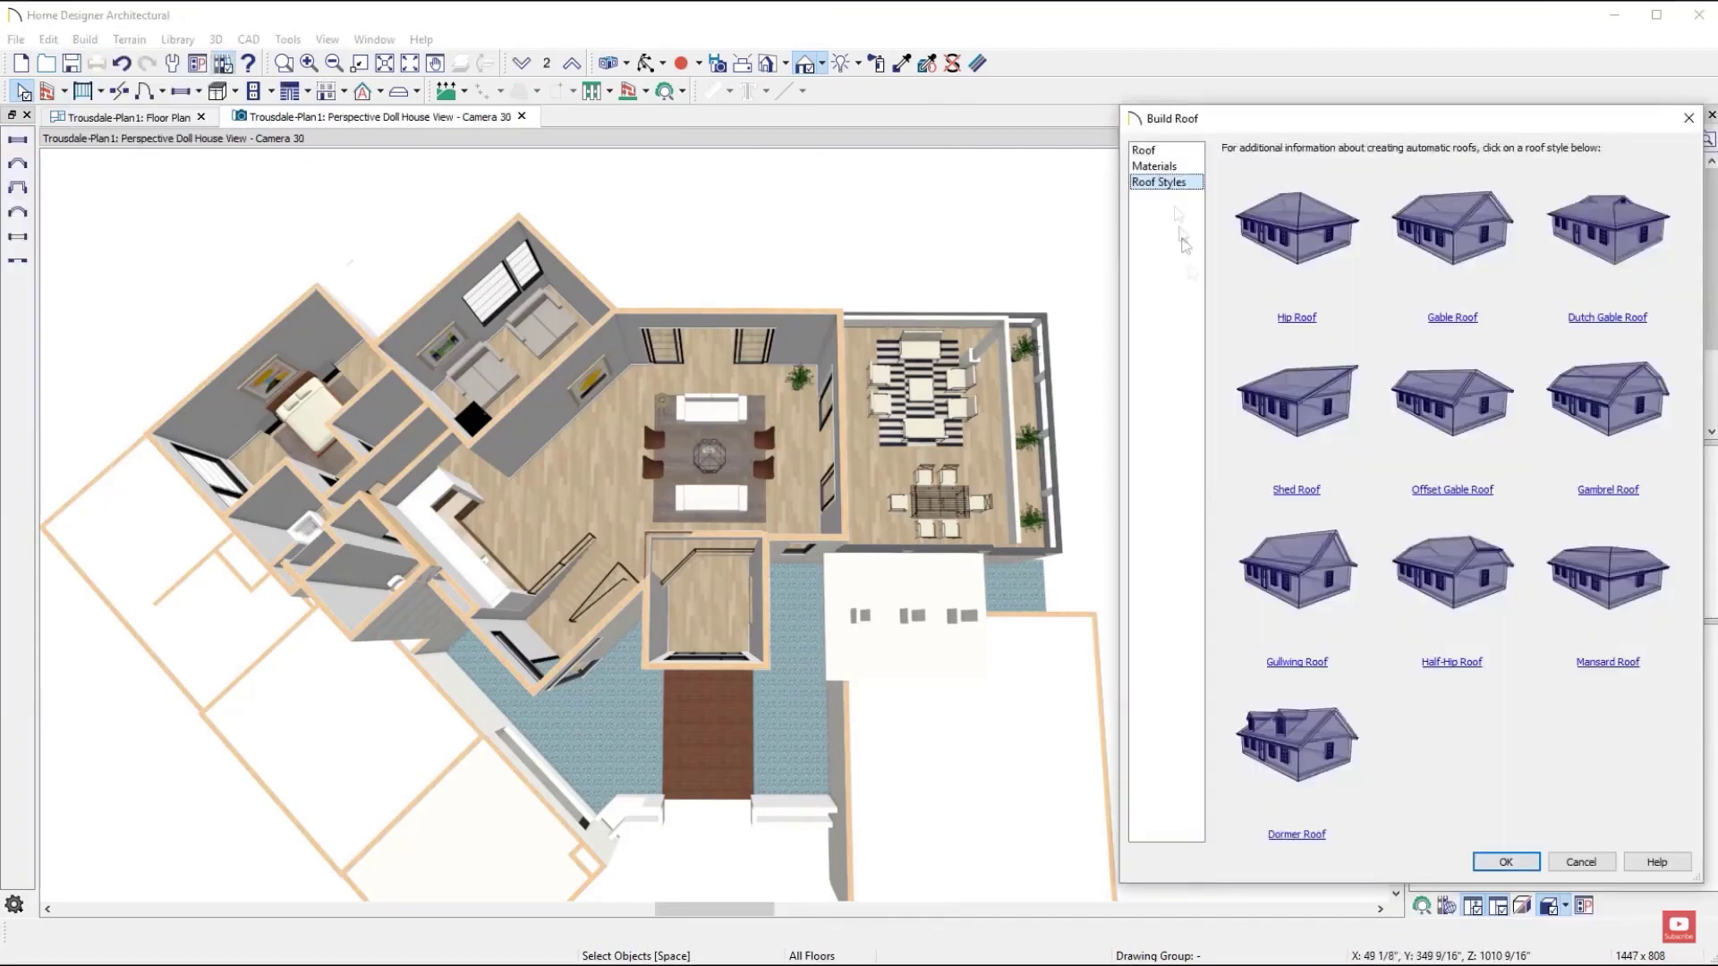
click(1159, 151)
click(1506, 862)
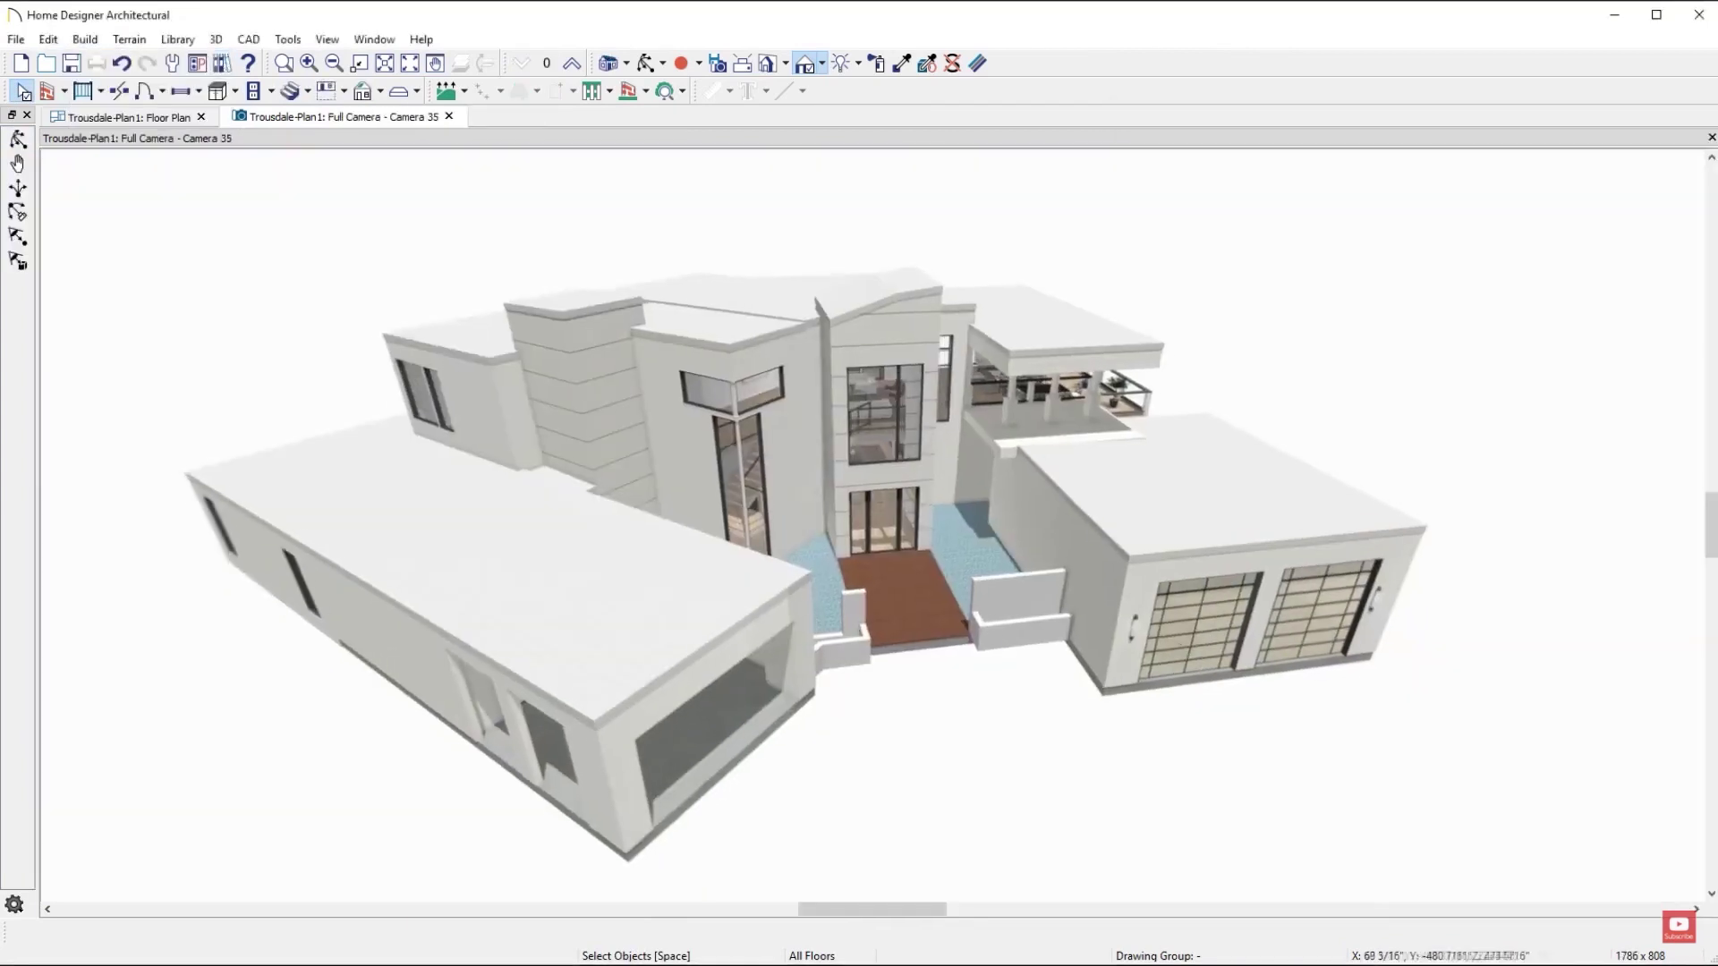
Open a Framing Overview of the whole house
click(626, 62)
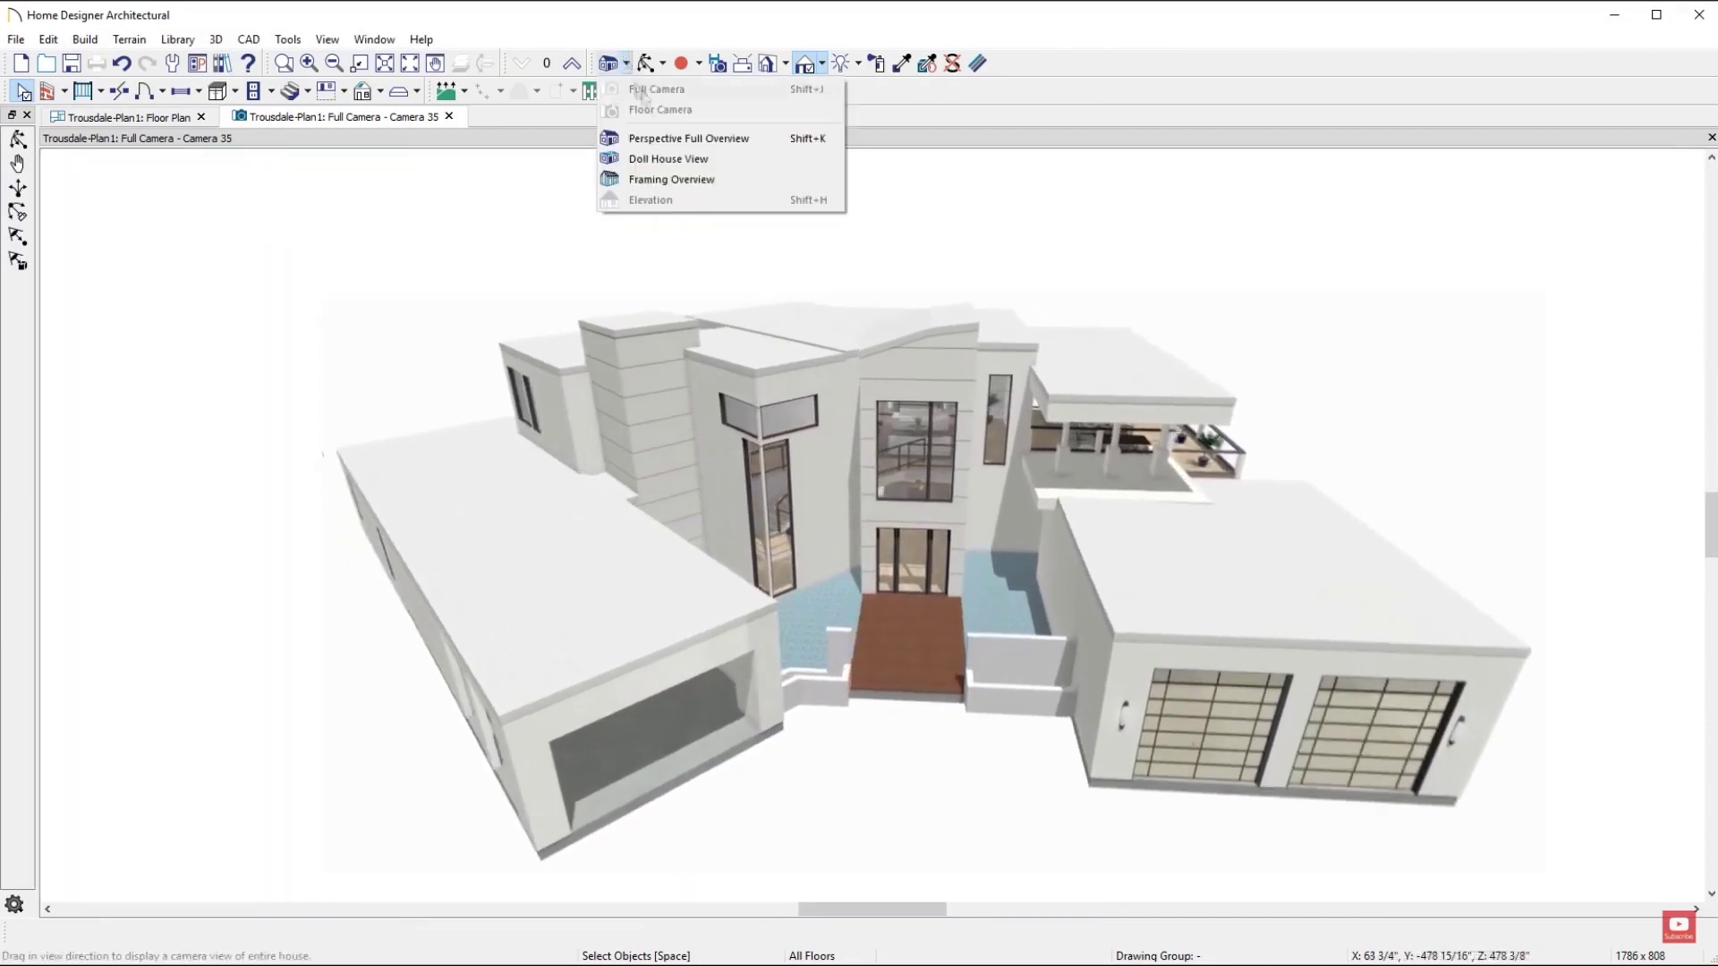
click(736, 184)
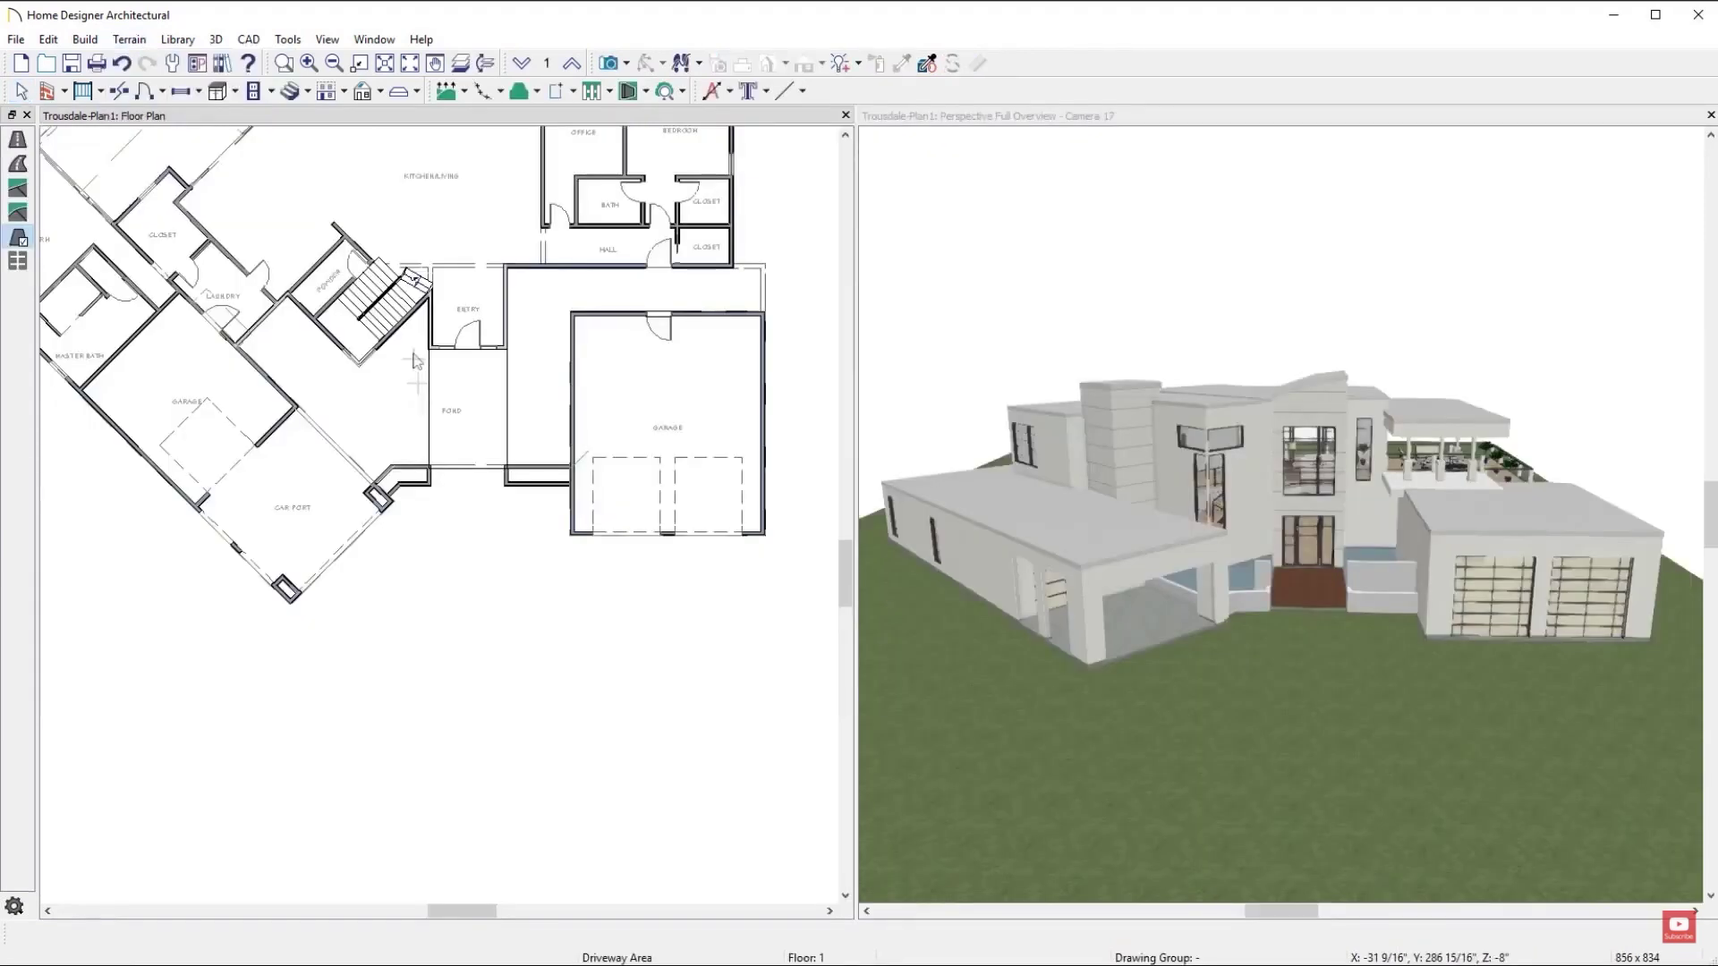
Draw a driveway area extending outward from the front of the double garage in the floor plan
drag(762, 534, 761, 725)
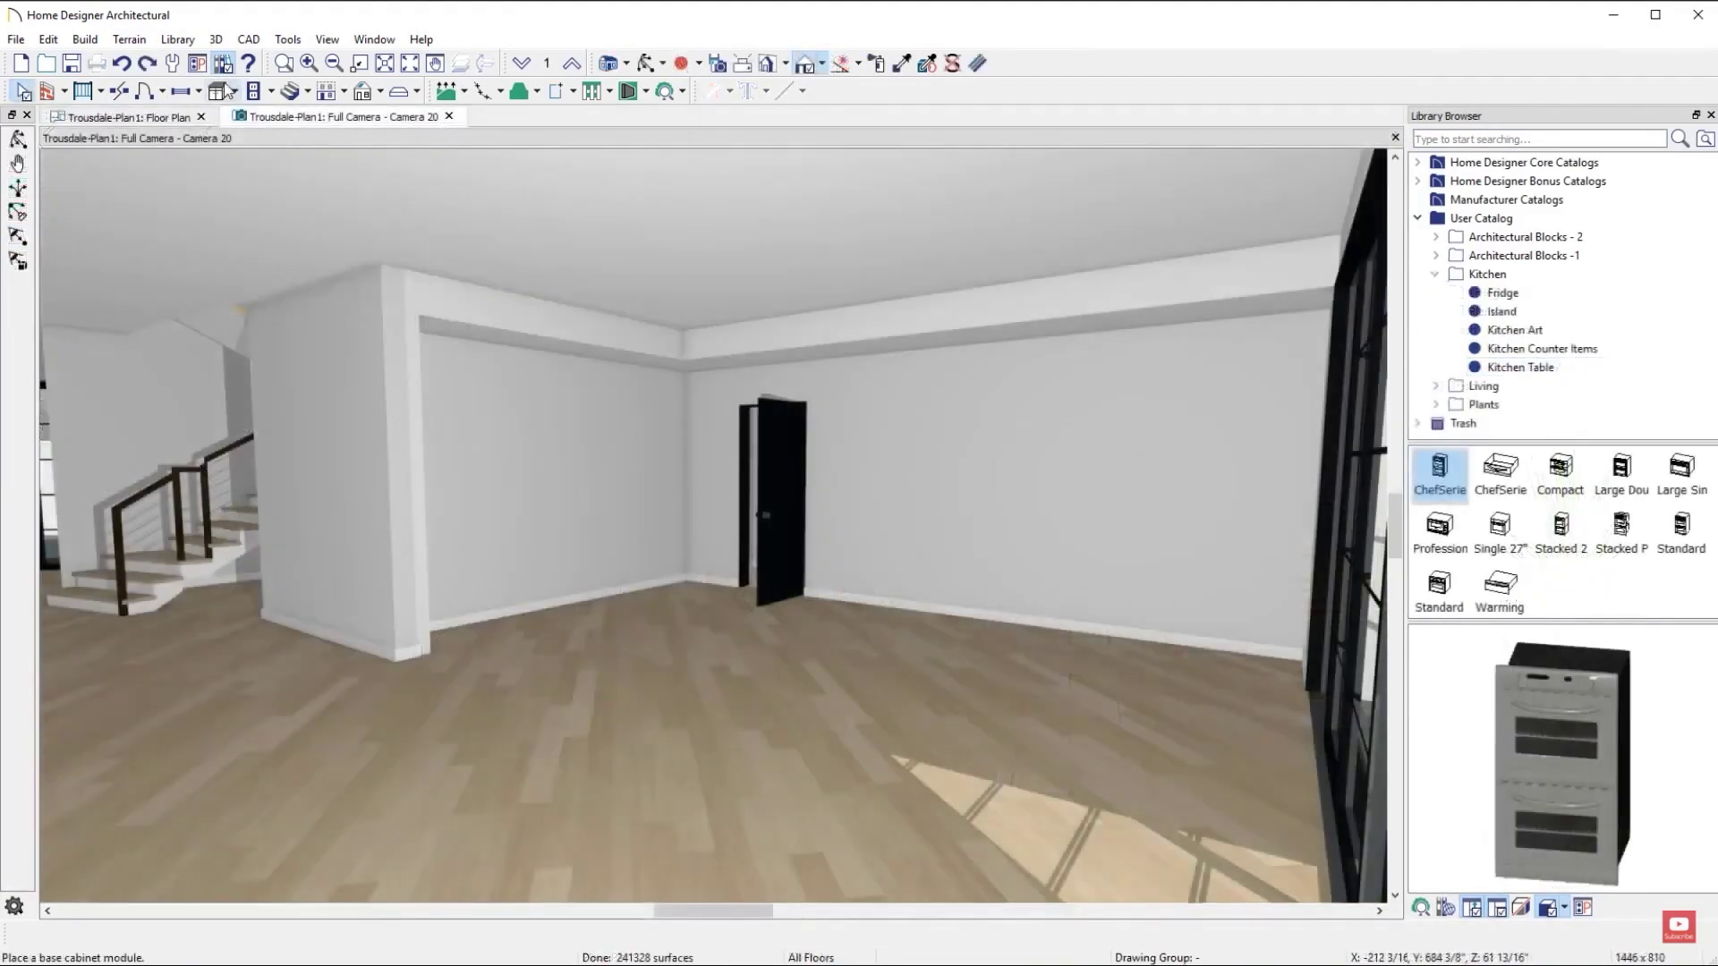
Place a base cabinet in the kitchen alcove and stretch it along the alcove's back wall
click(456, 536)
drag(465, 537, 649, 577)
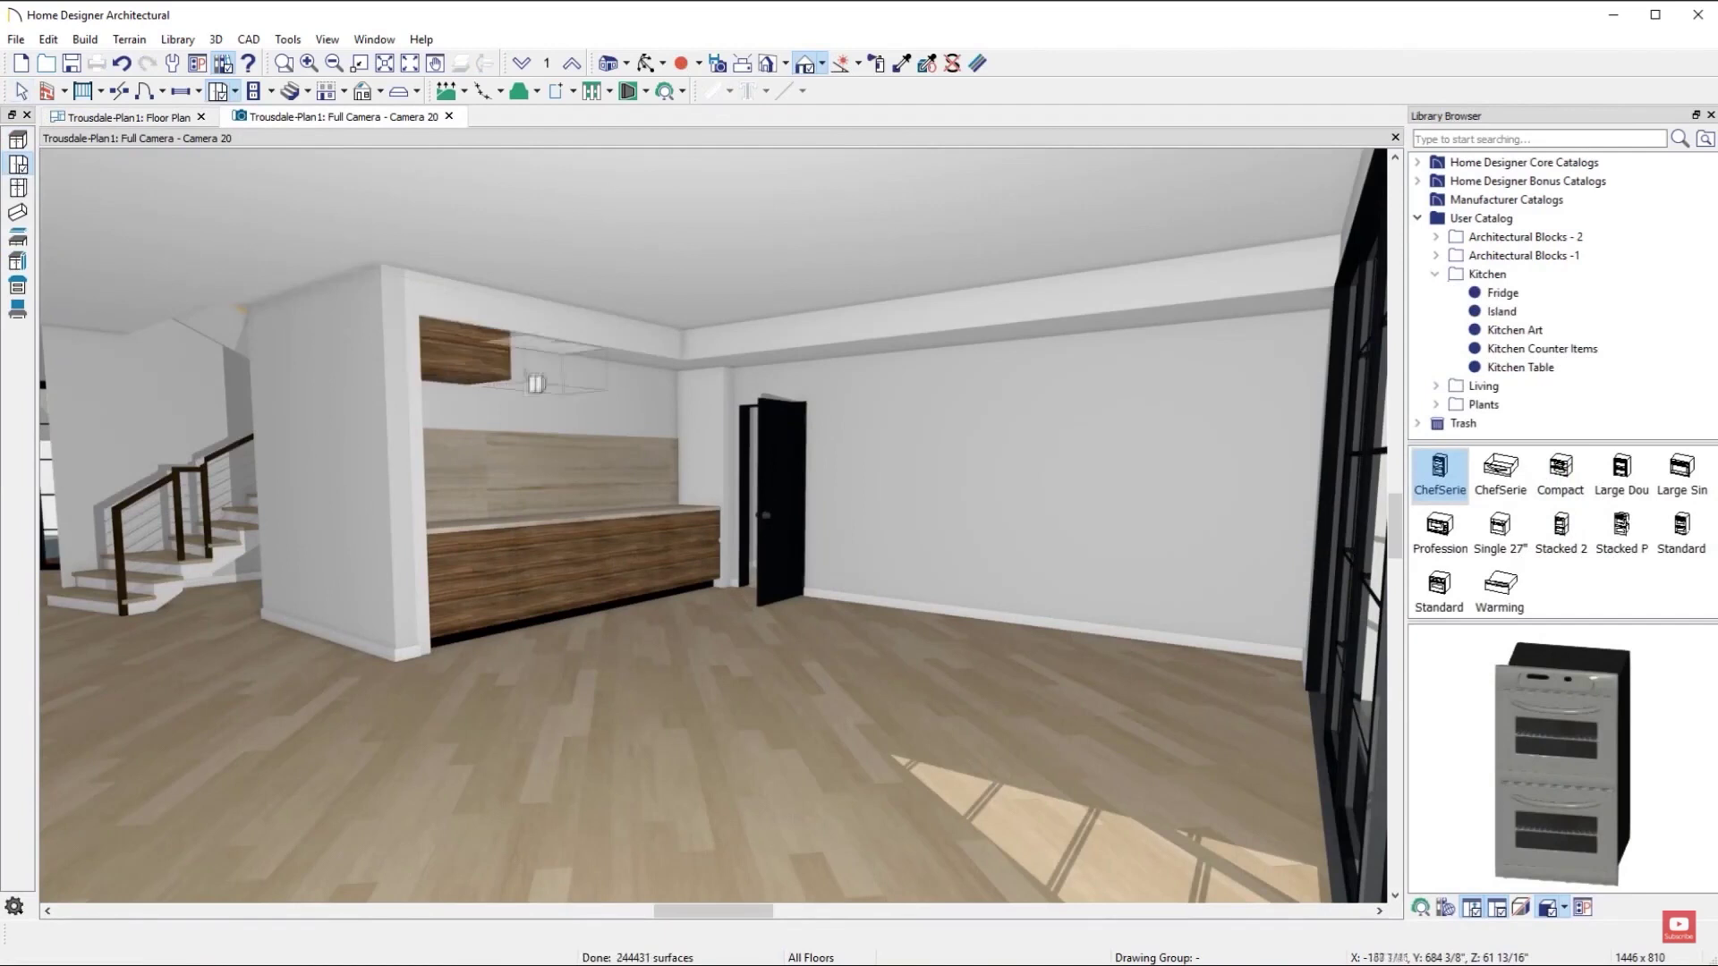
Place full-height cabinets along the wall beside the interior door and extend the adjoining wall cabinet to the wall's end
click(18, 188)
drag(805, 483, 1021, 506)
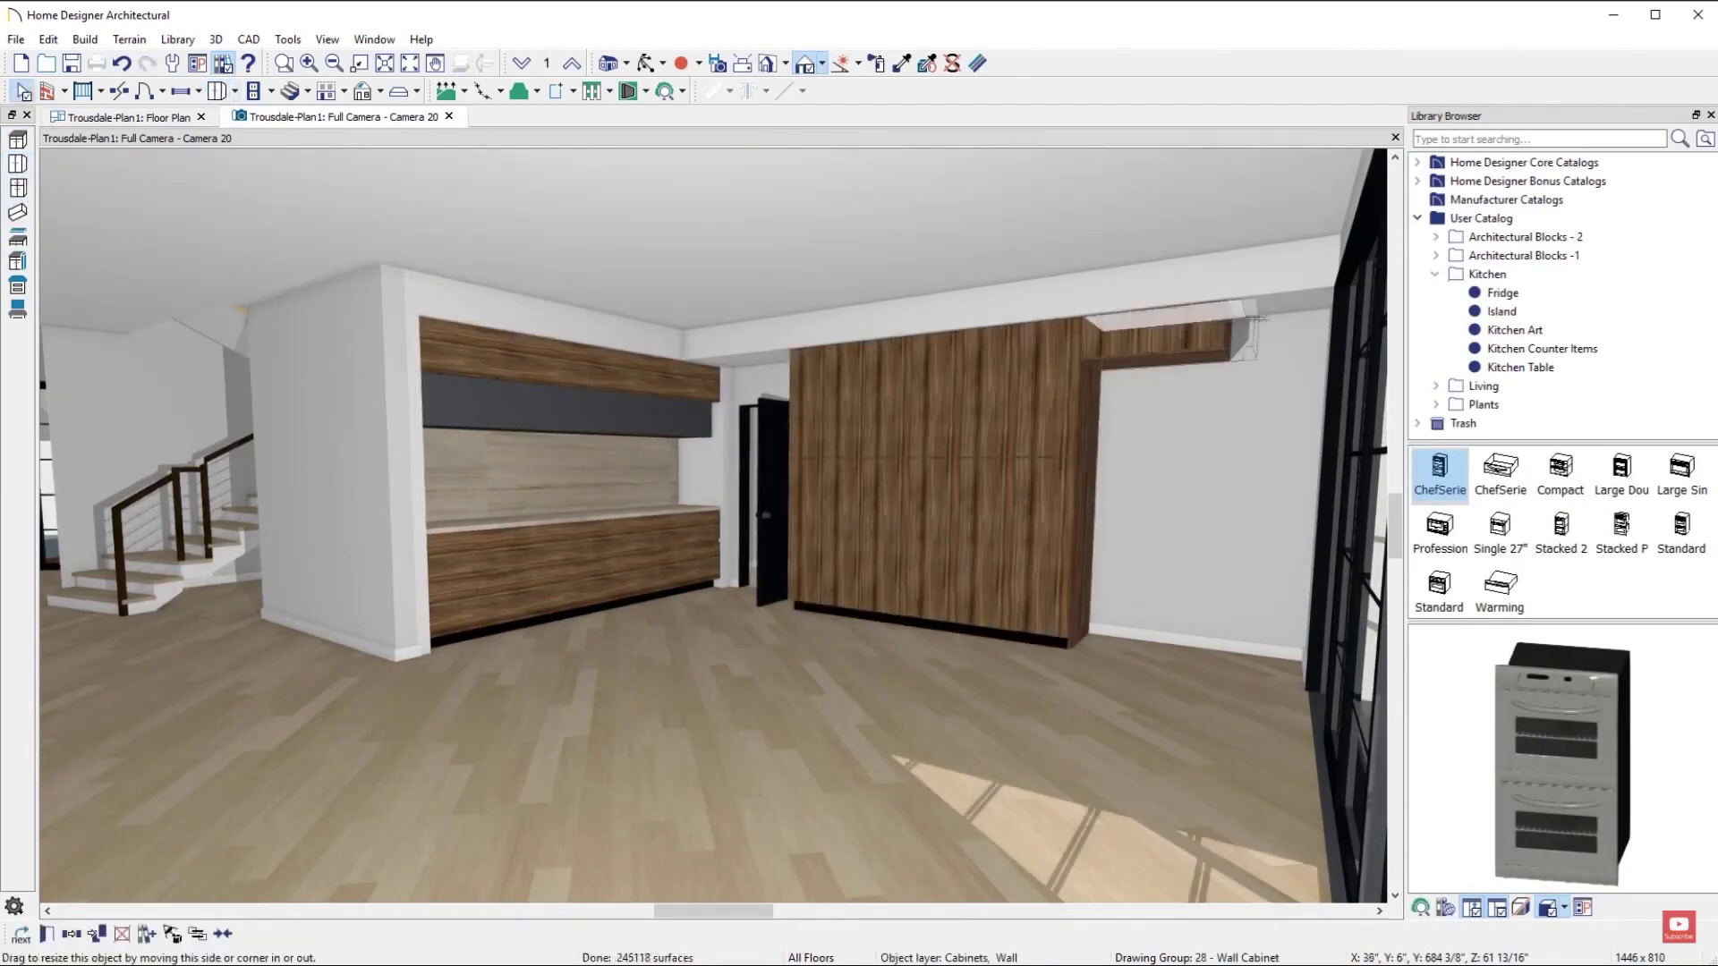
drag(1256, 317, 1304, 297)
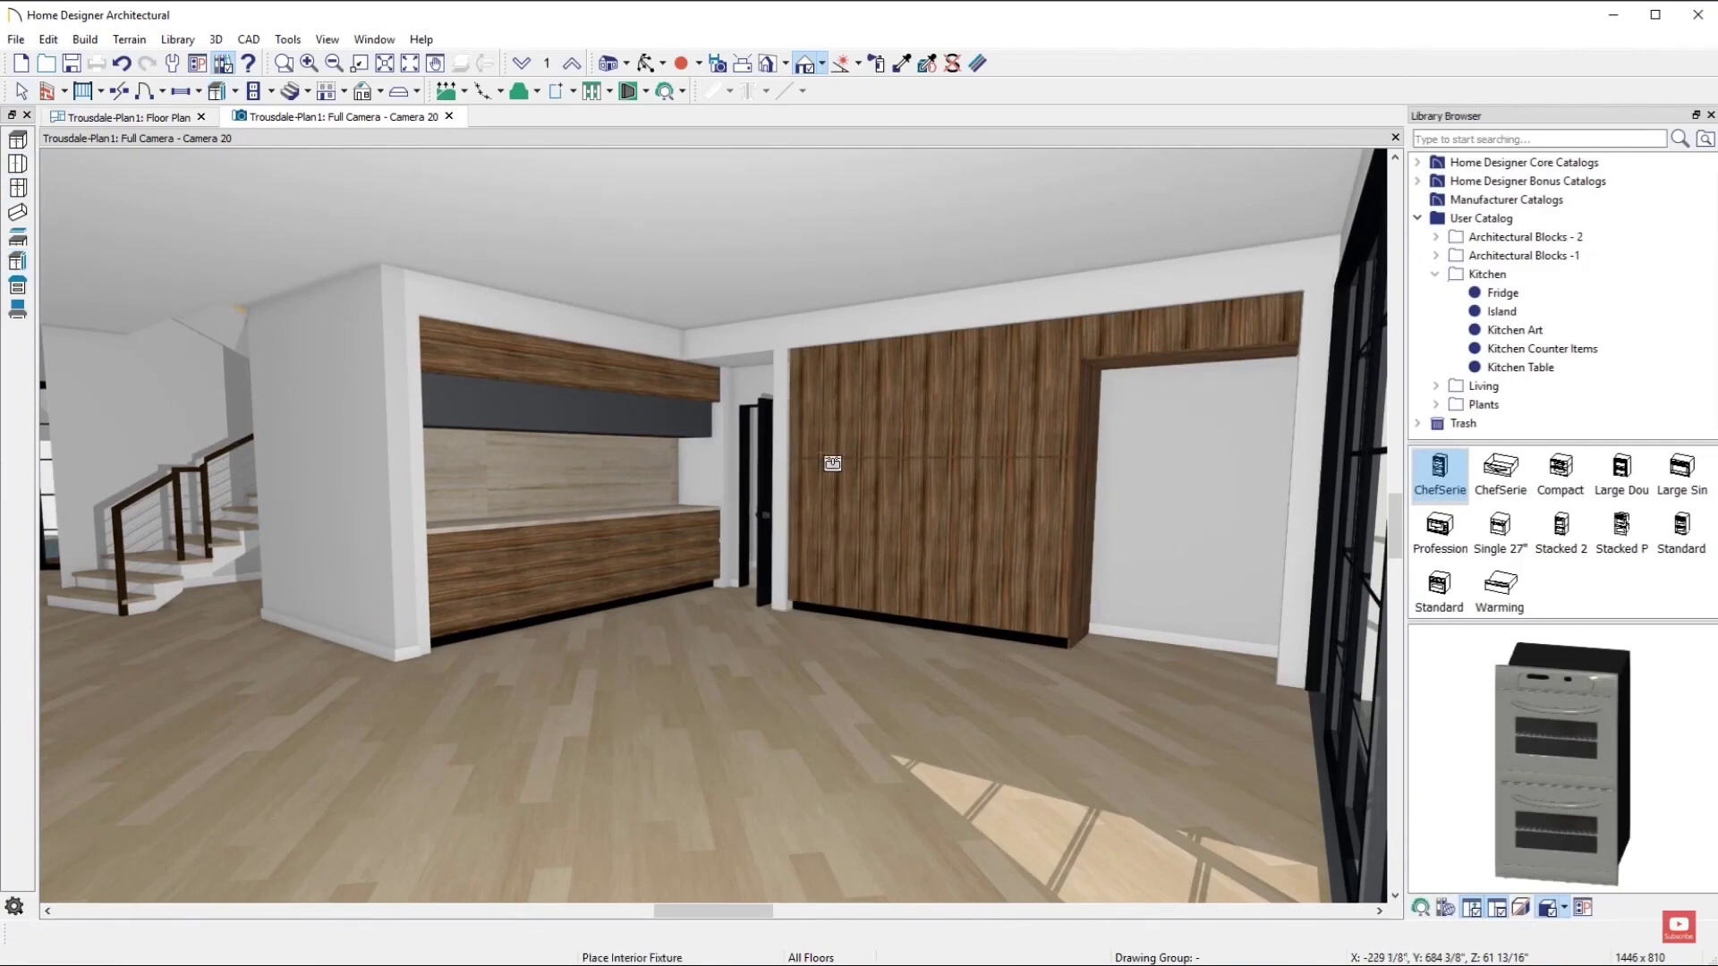
Insert the double oven into the full-height cabinets and pick the Fridge from the Kitchen folder of the user catalog
click(832, 463)
click(1502, 293)
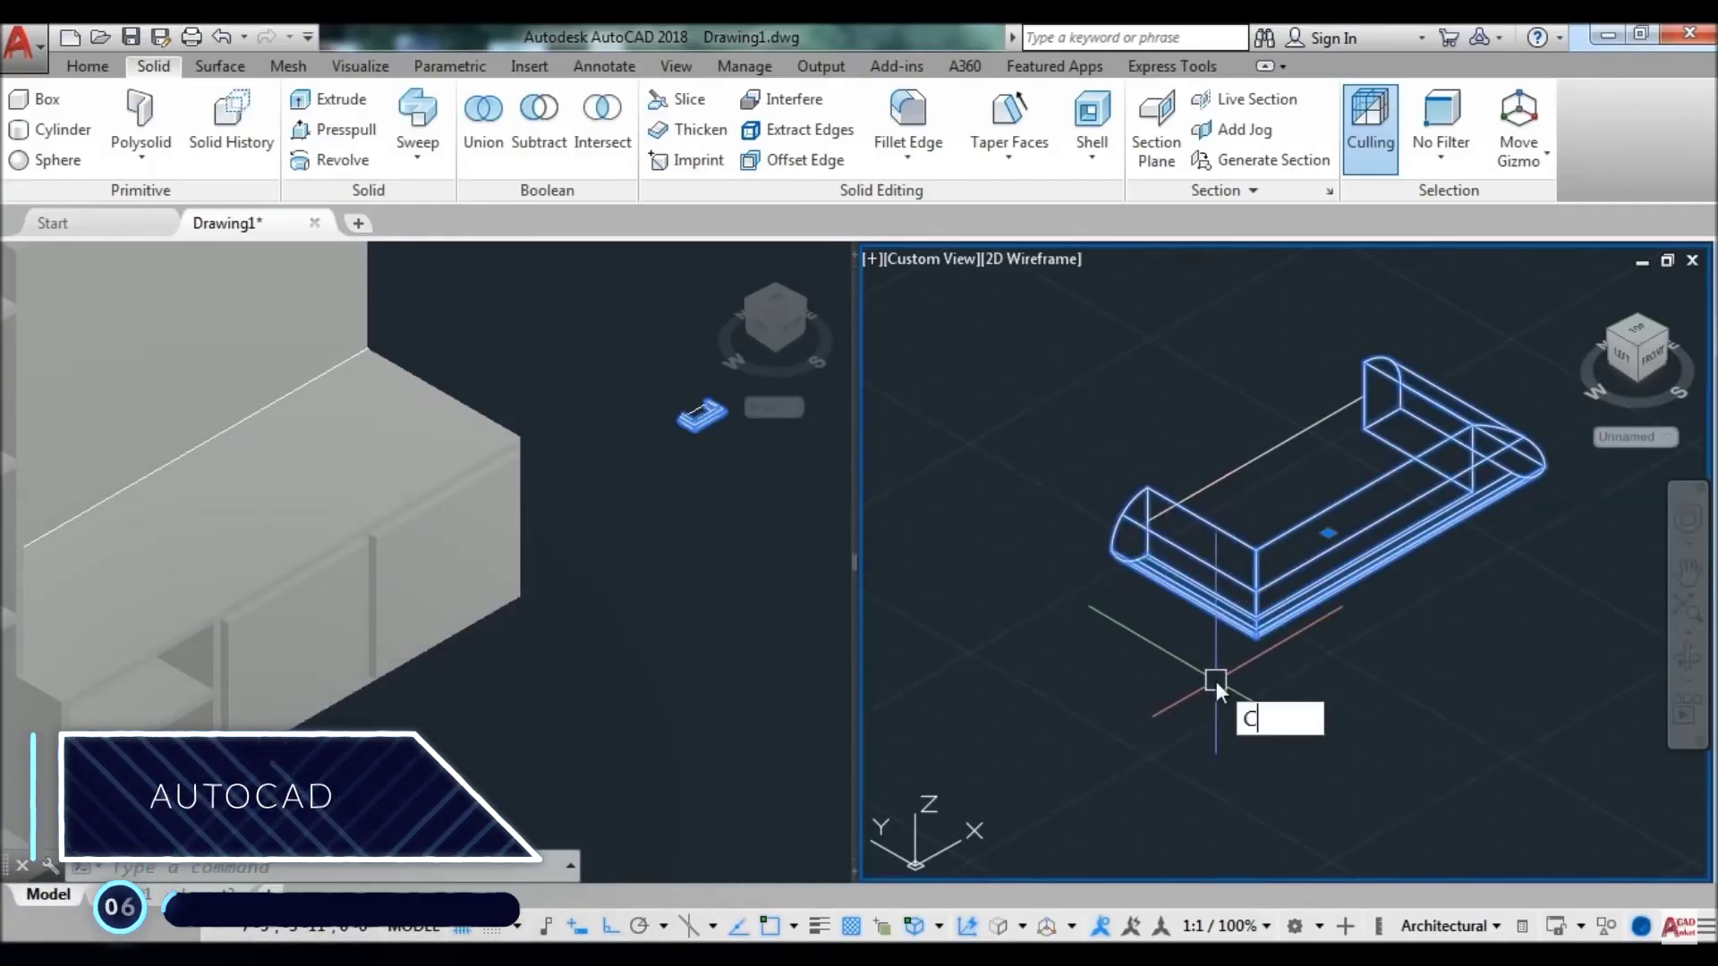
In AutoCAD, copy the drawer handle from its back-edge base point onto the cabinet front, with Ortho off
key(Return)
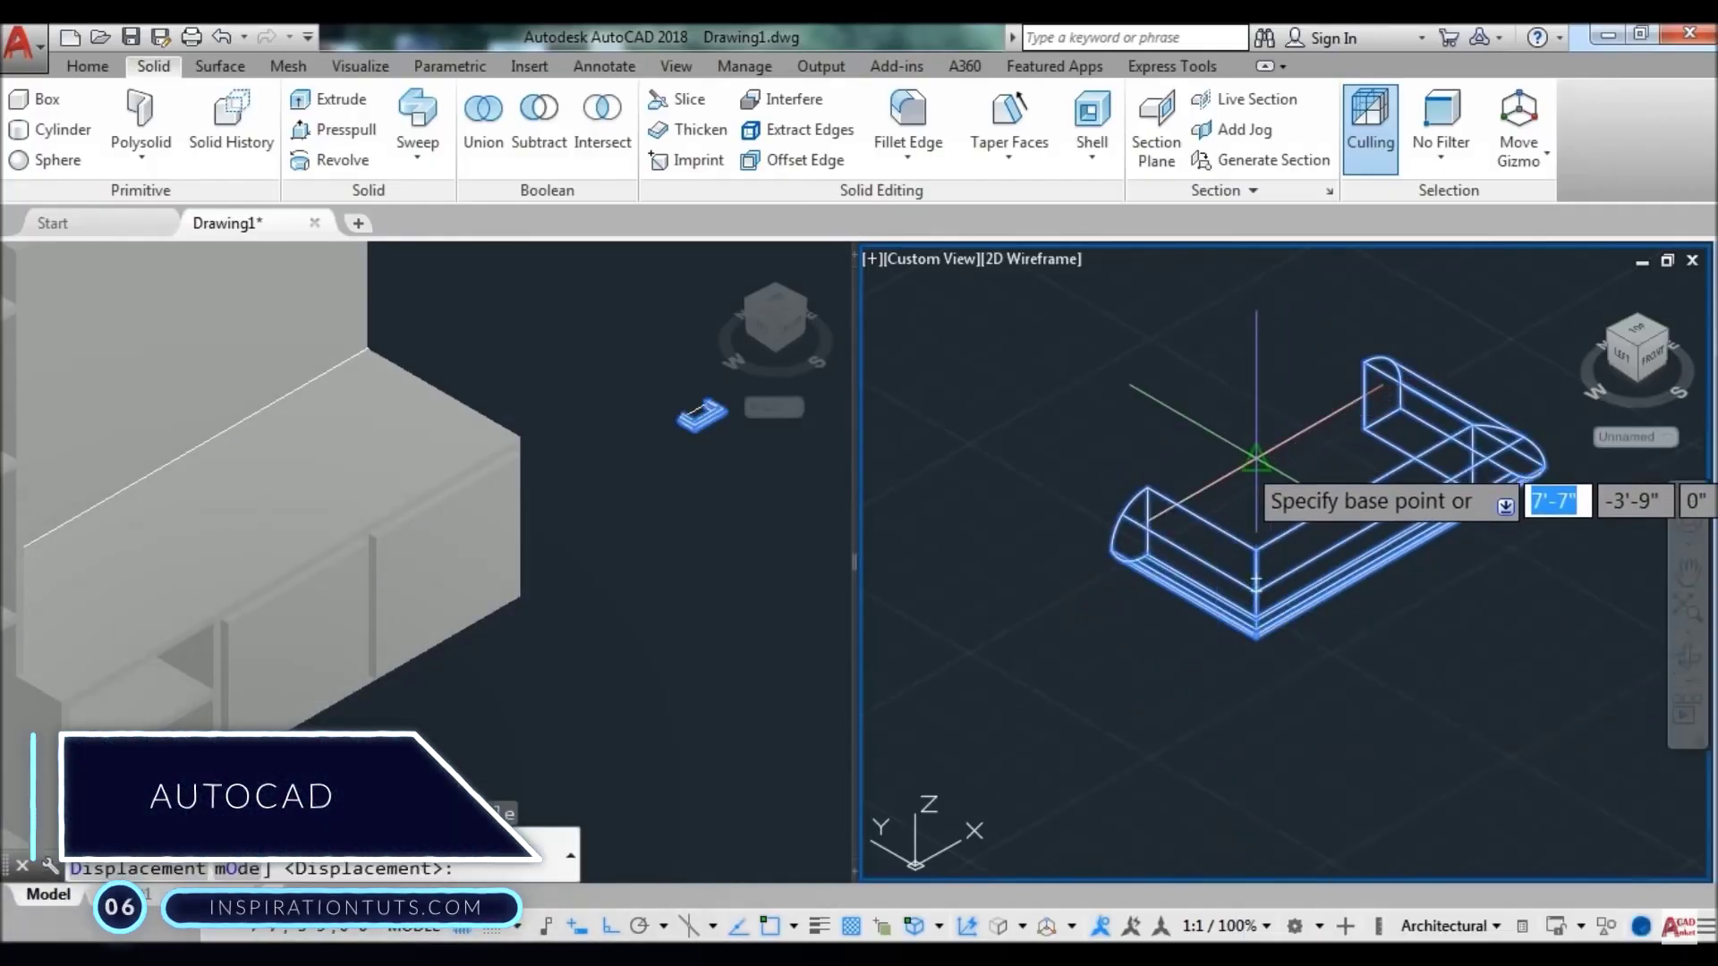
click(1256, 458)
scroll(1312, 420, down, 2)
scroll(1332, 410, down, 3)
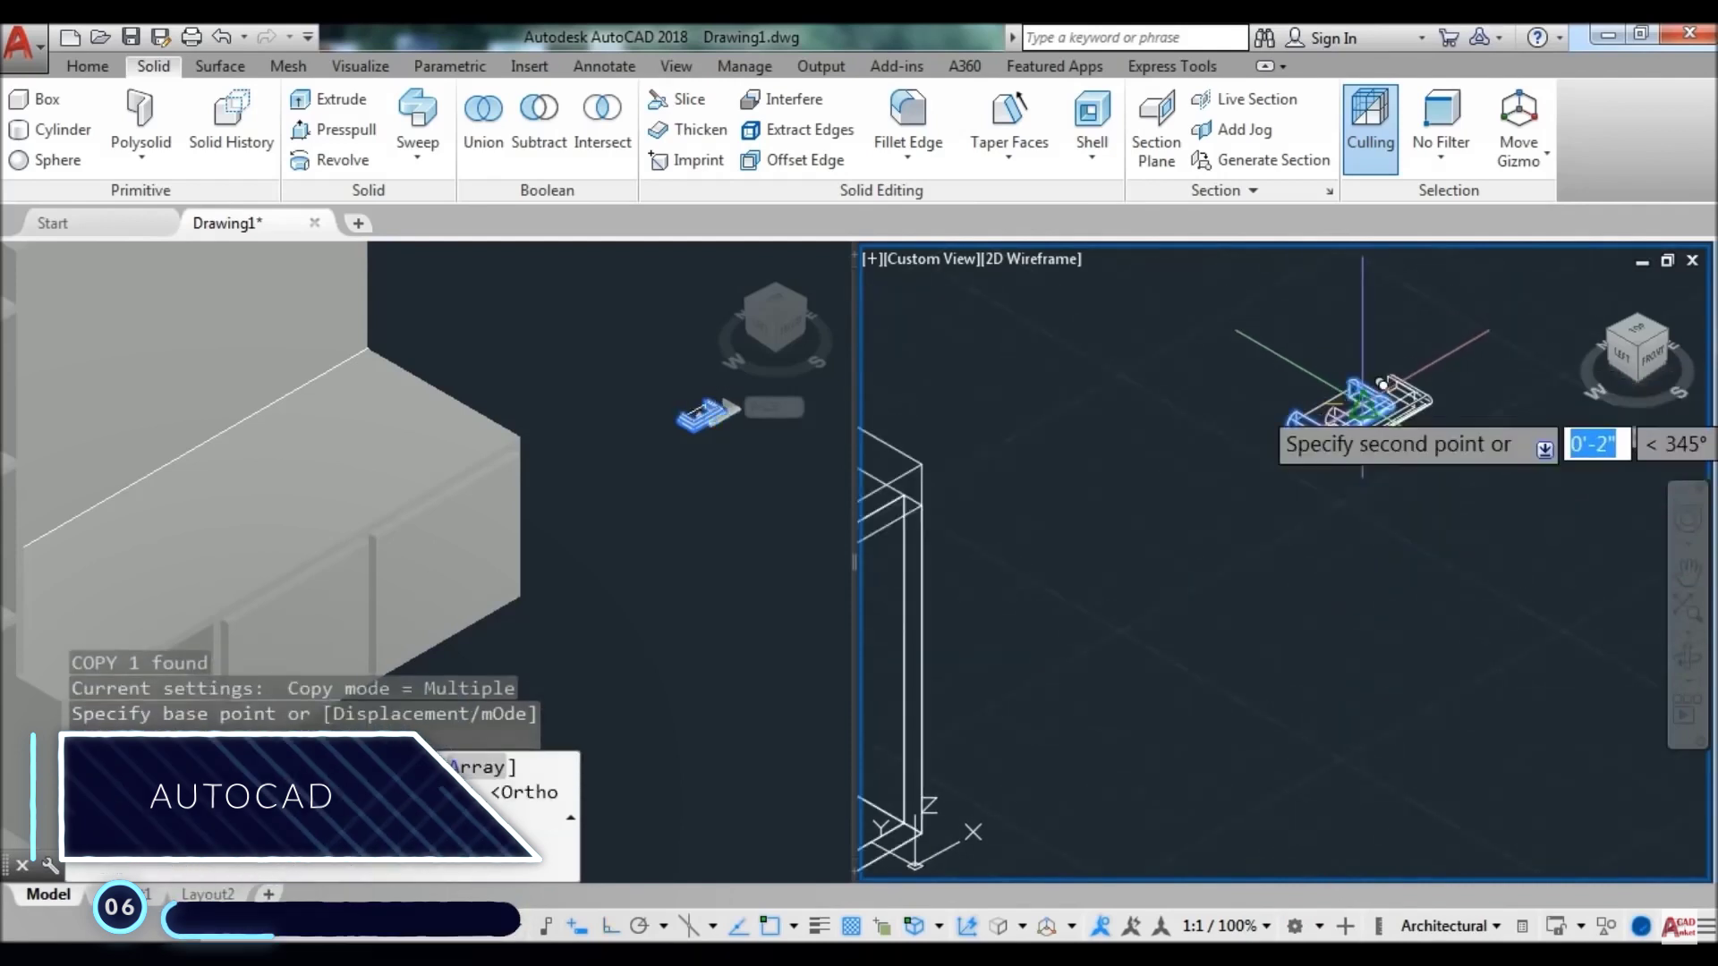
key(F8)
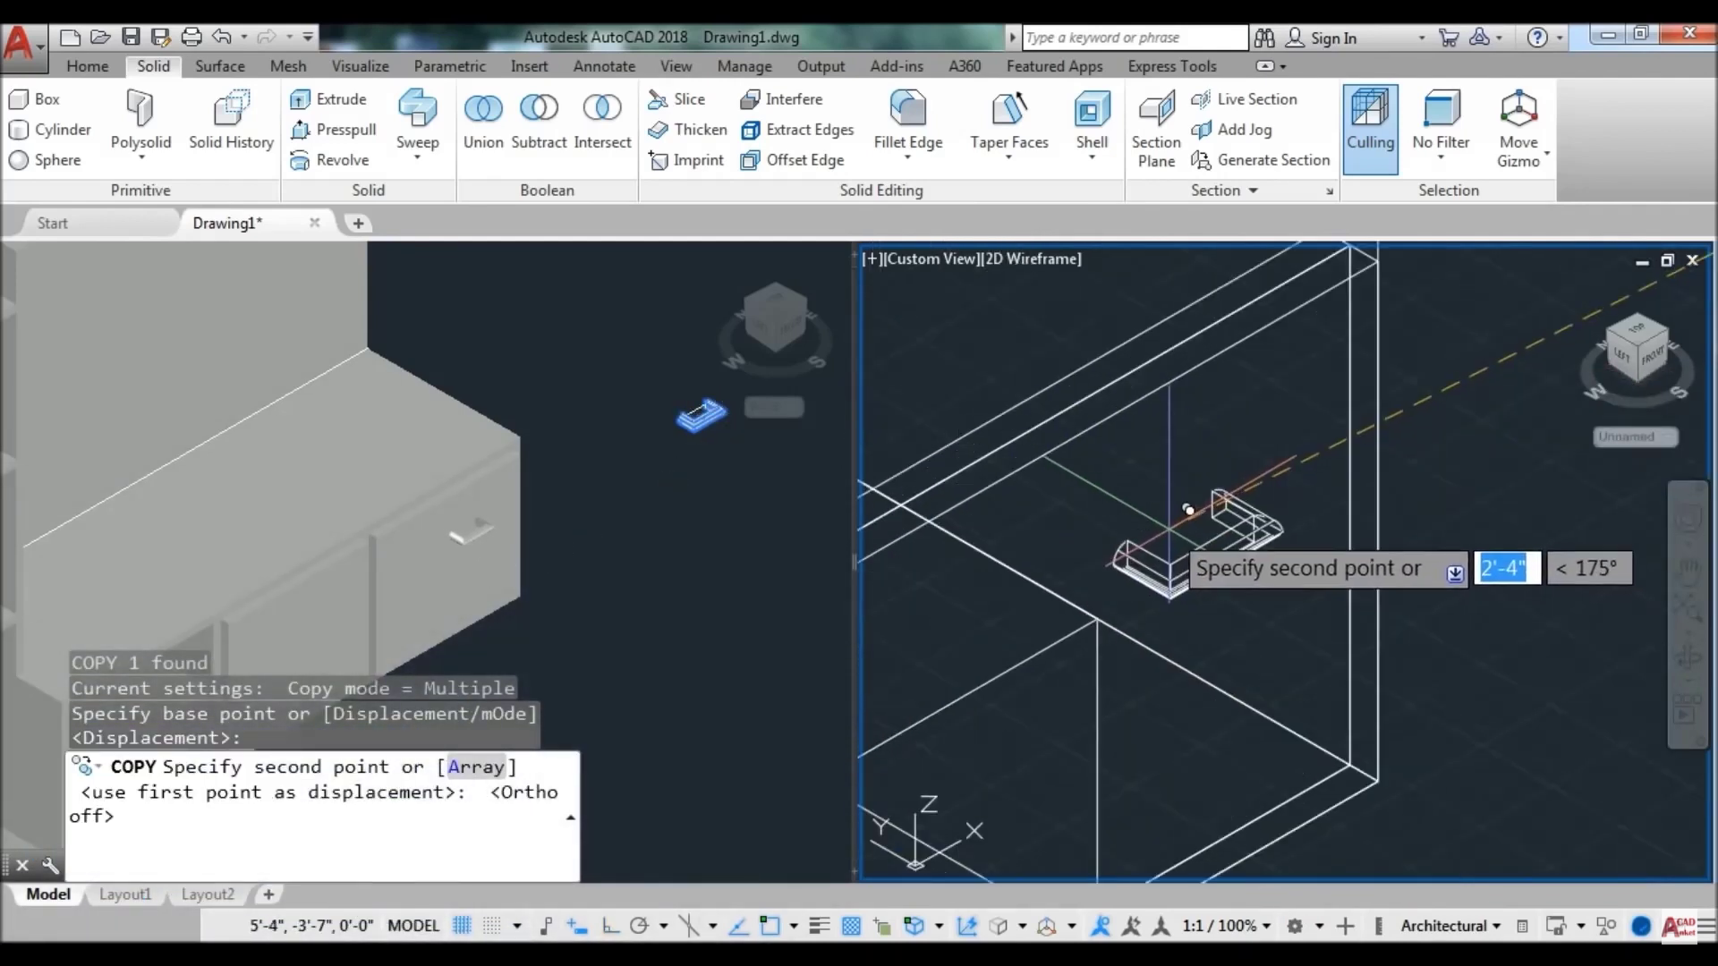
scroll(1180, 519, up, 3)
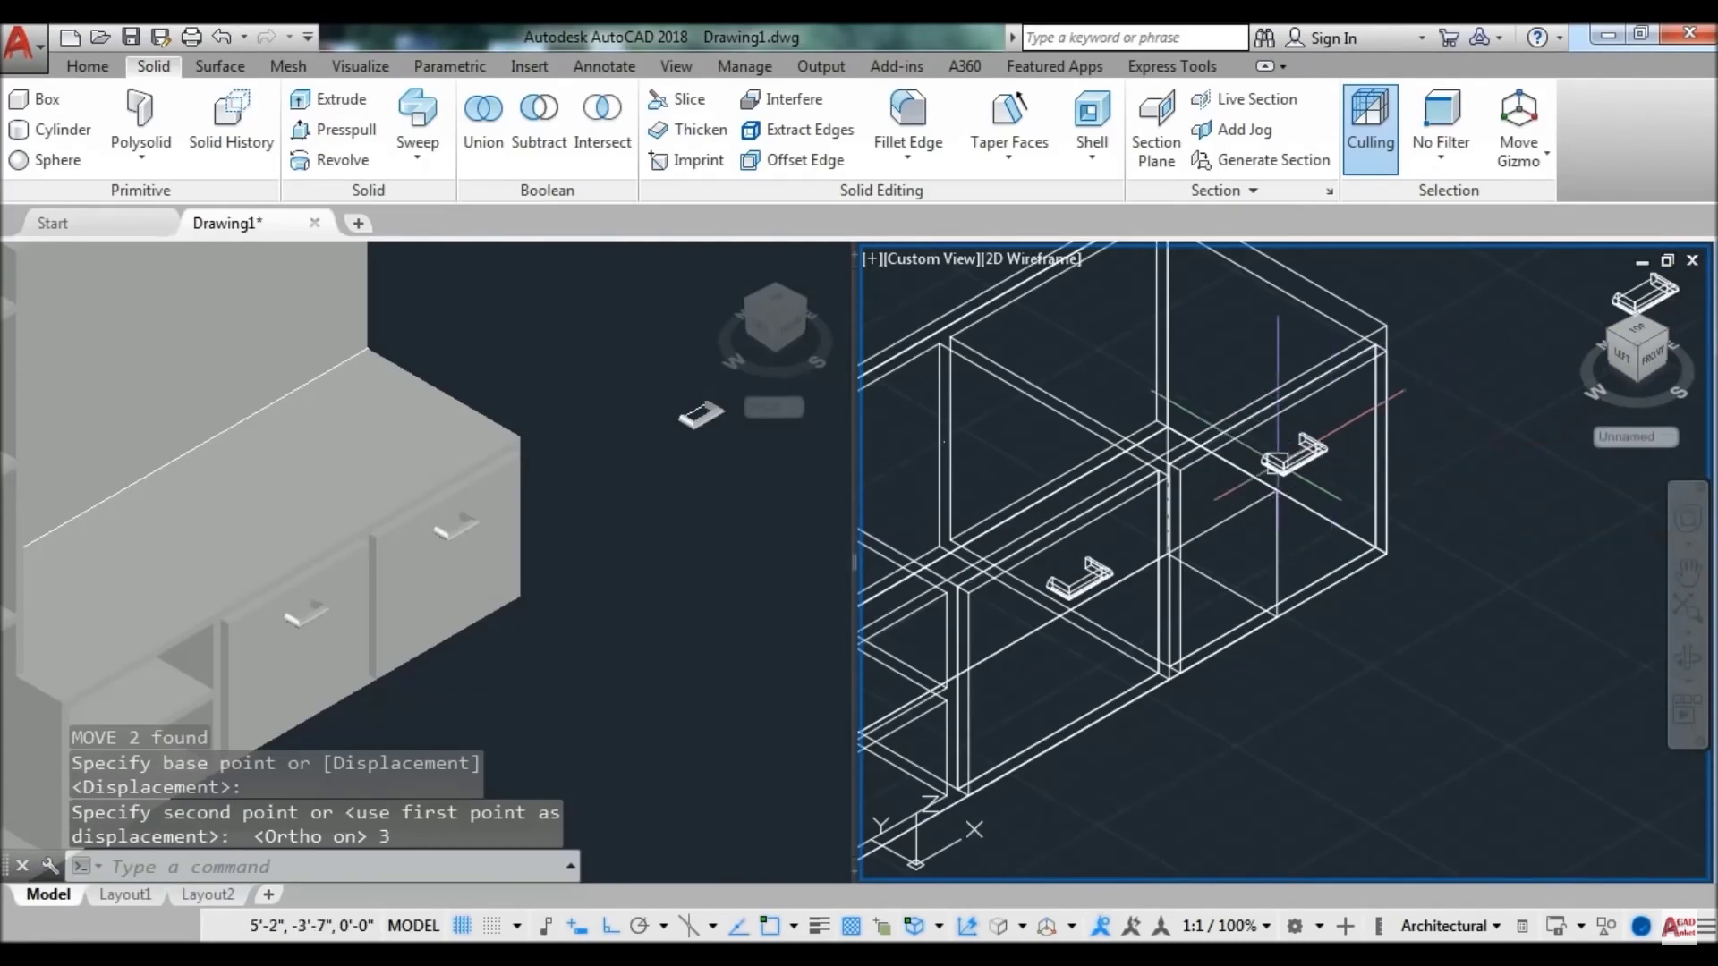
Erase the spare original handle and its leftover geometry floating beside the TV unit
scroll(1303, 526, up, 4)
scroll(1302, 526, up, 2)
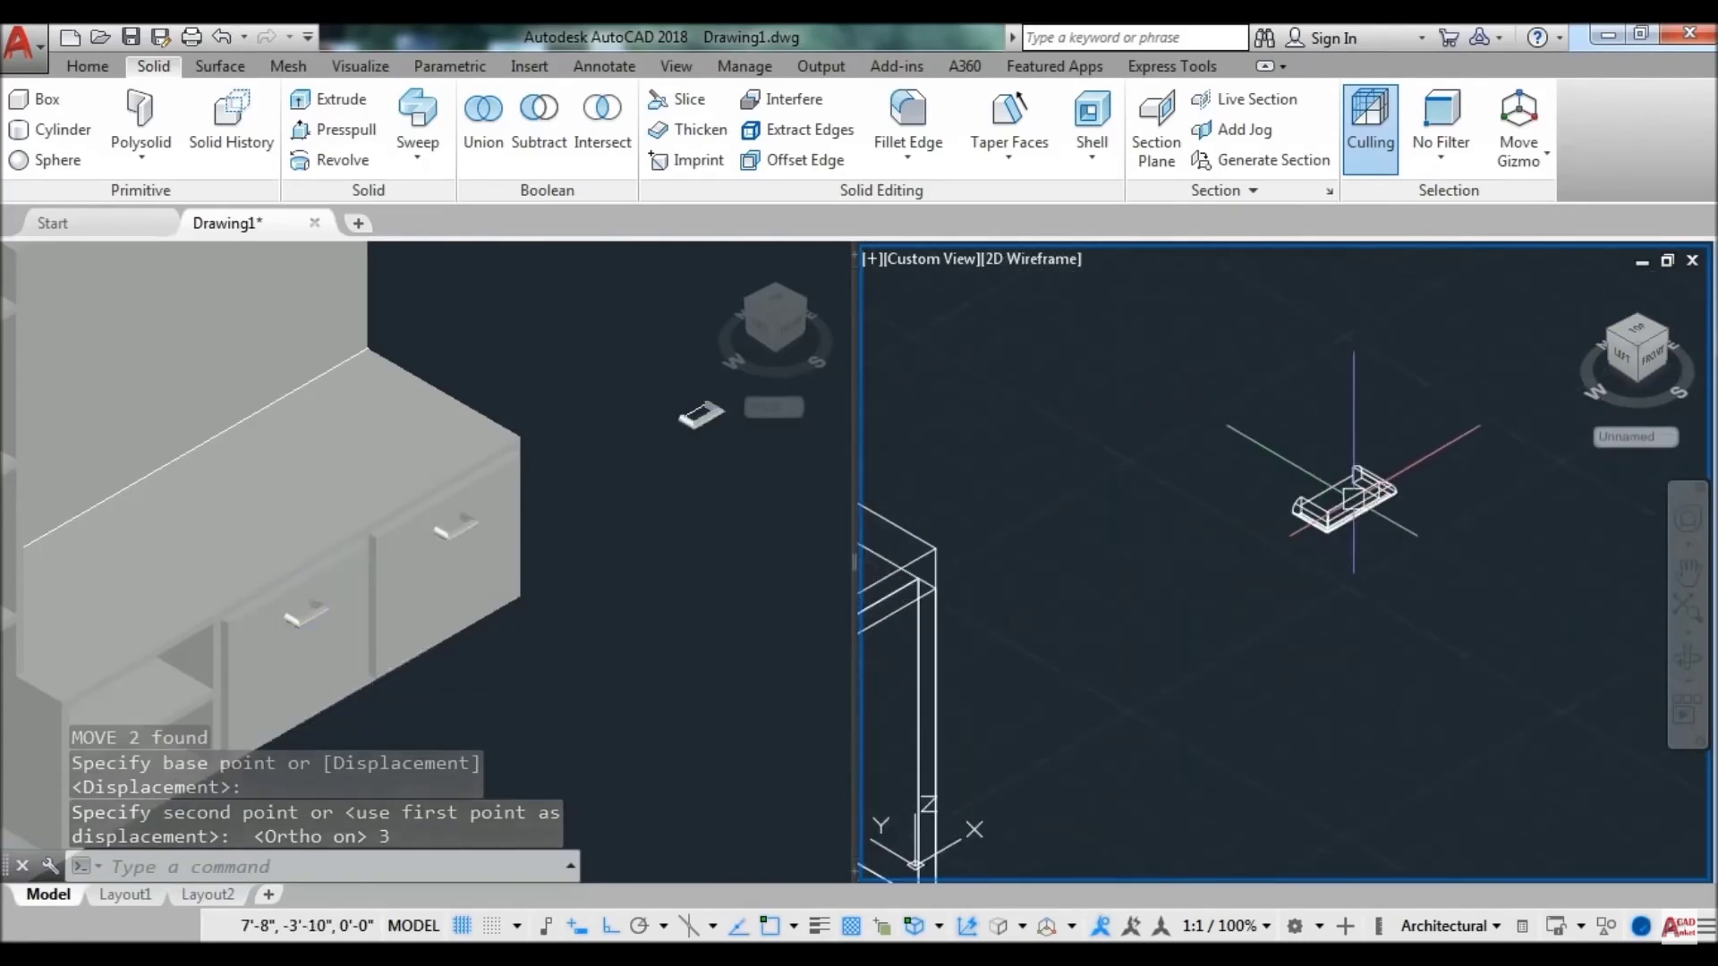
click(1440, 550)
click(1253, 407)
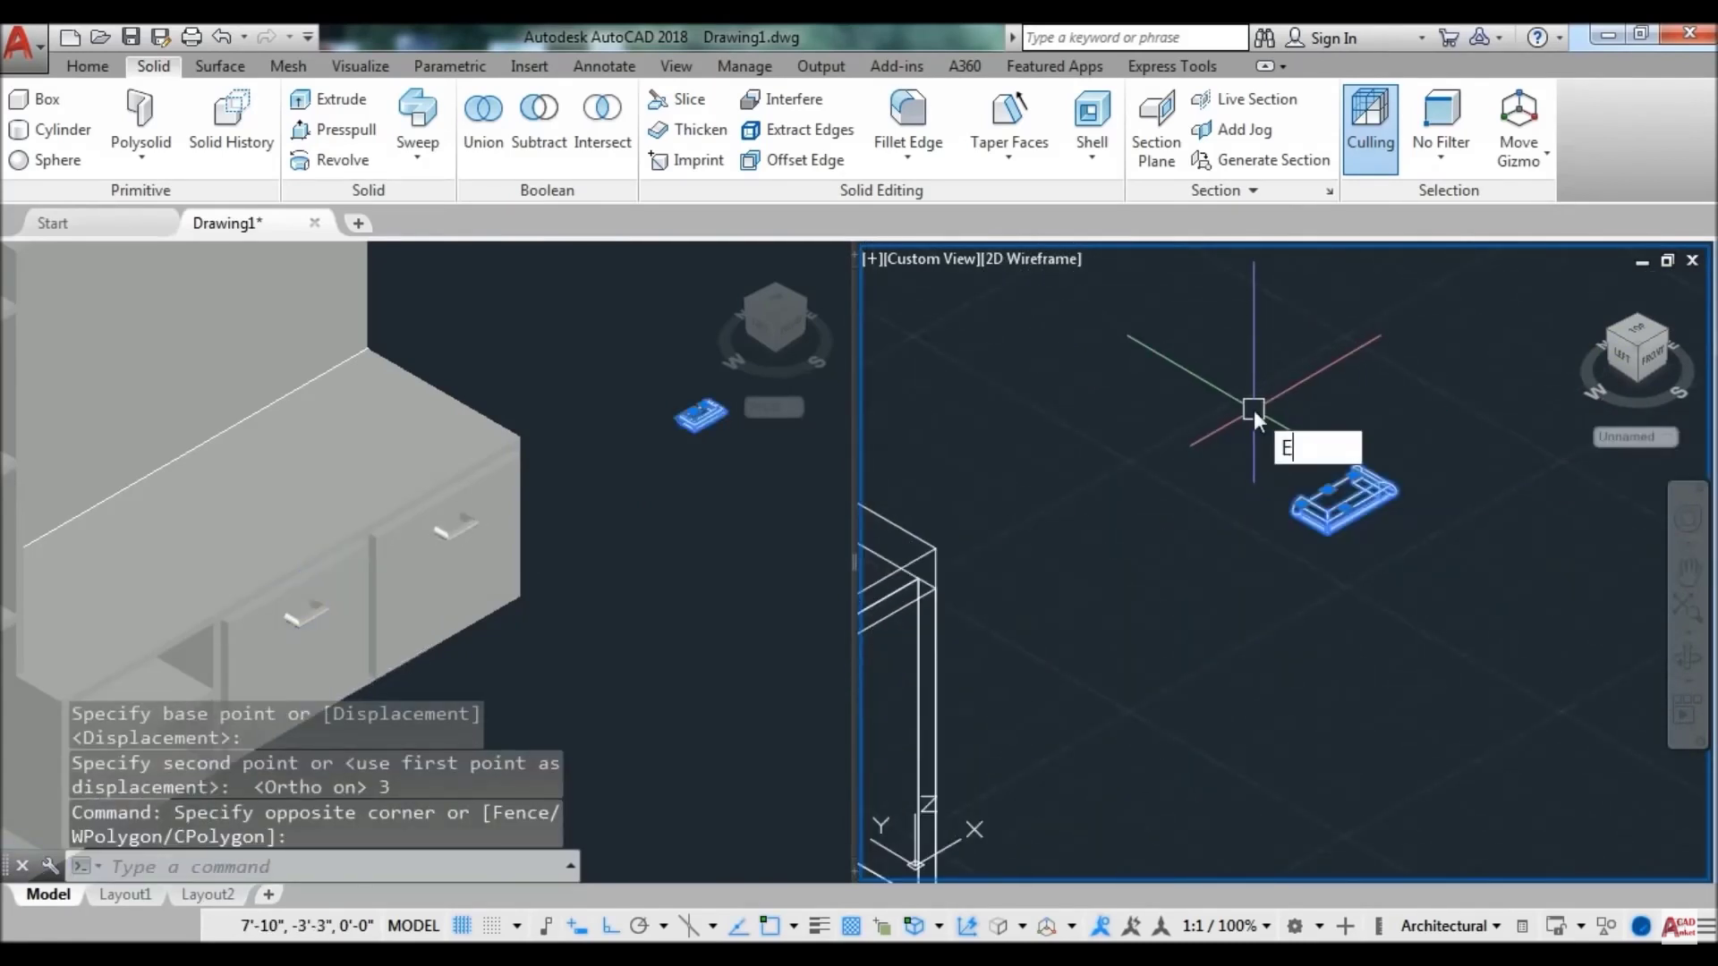
key(Return)
scroll(1310, 421, down, 5)
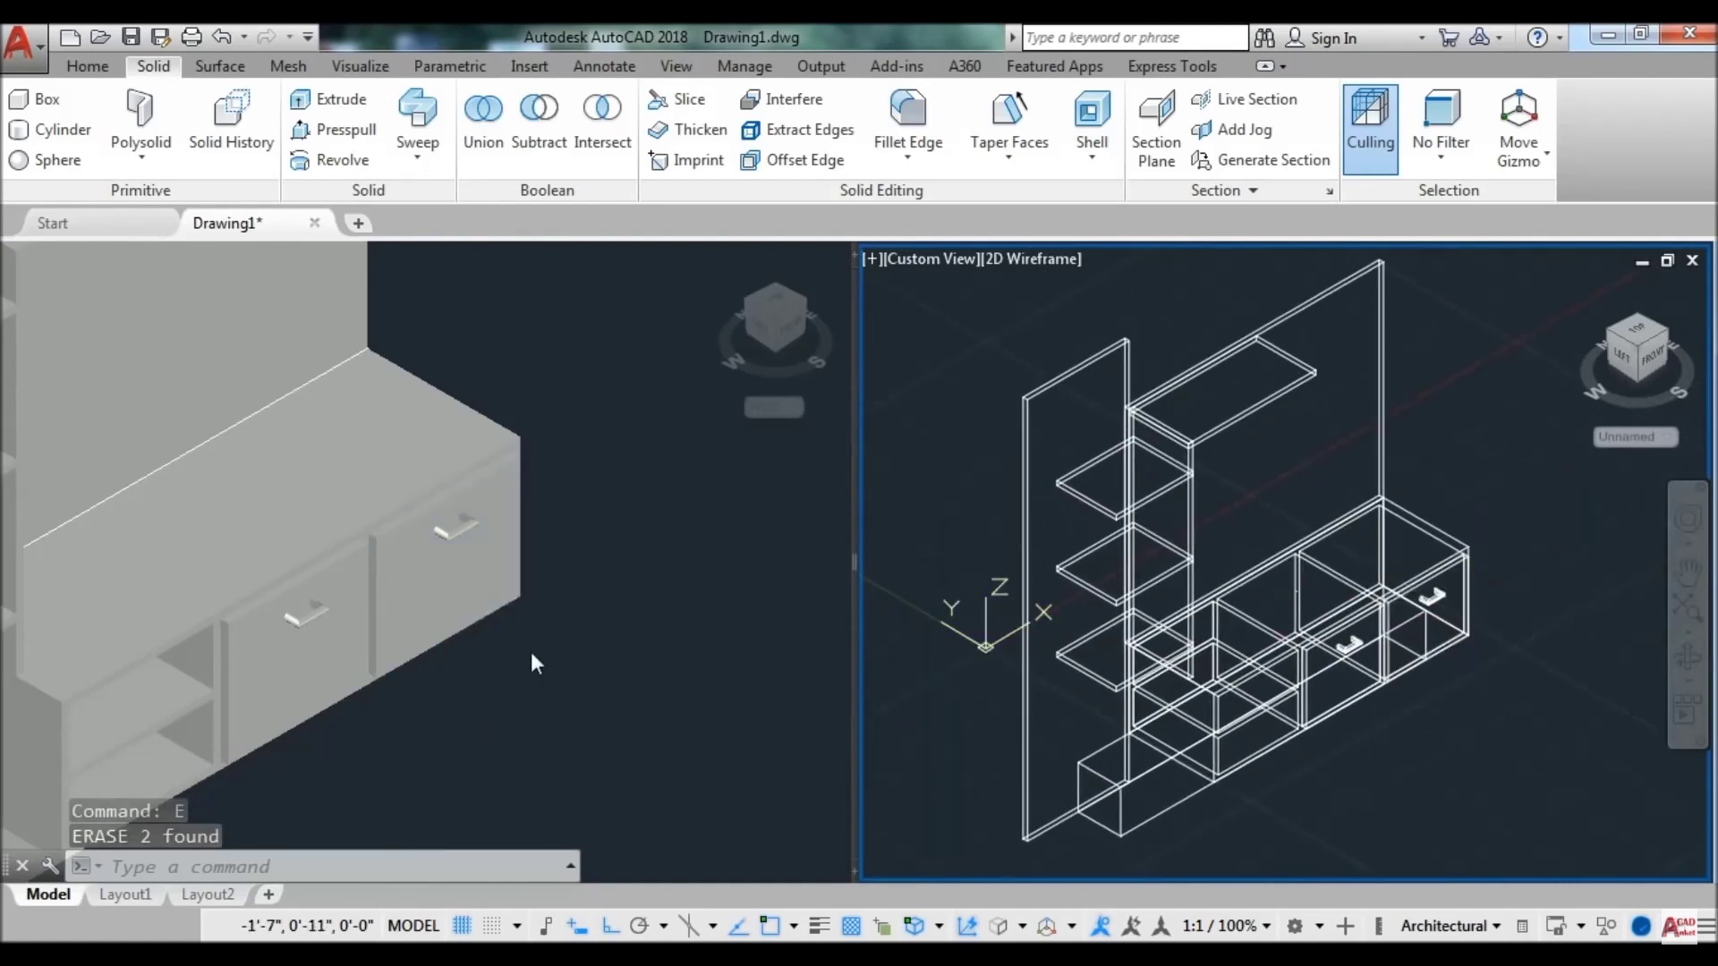
Switch the shaded viewport to a single-viewport layout showing the whole TV unit
click(613, 647)
click(11, 258)
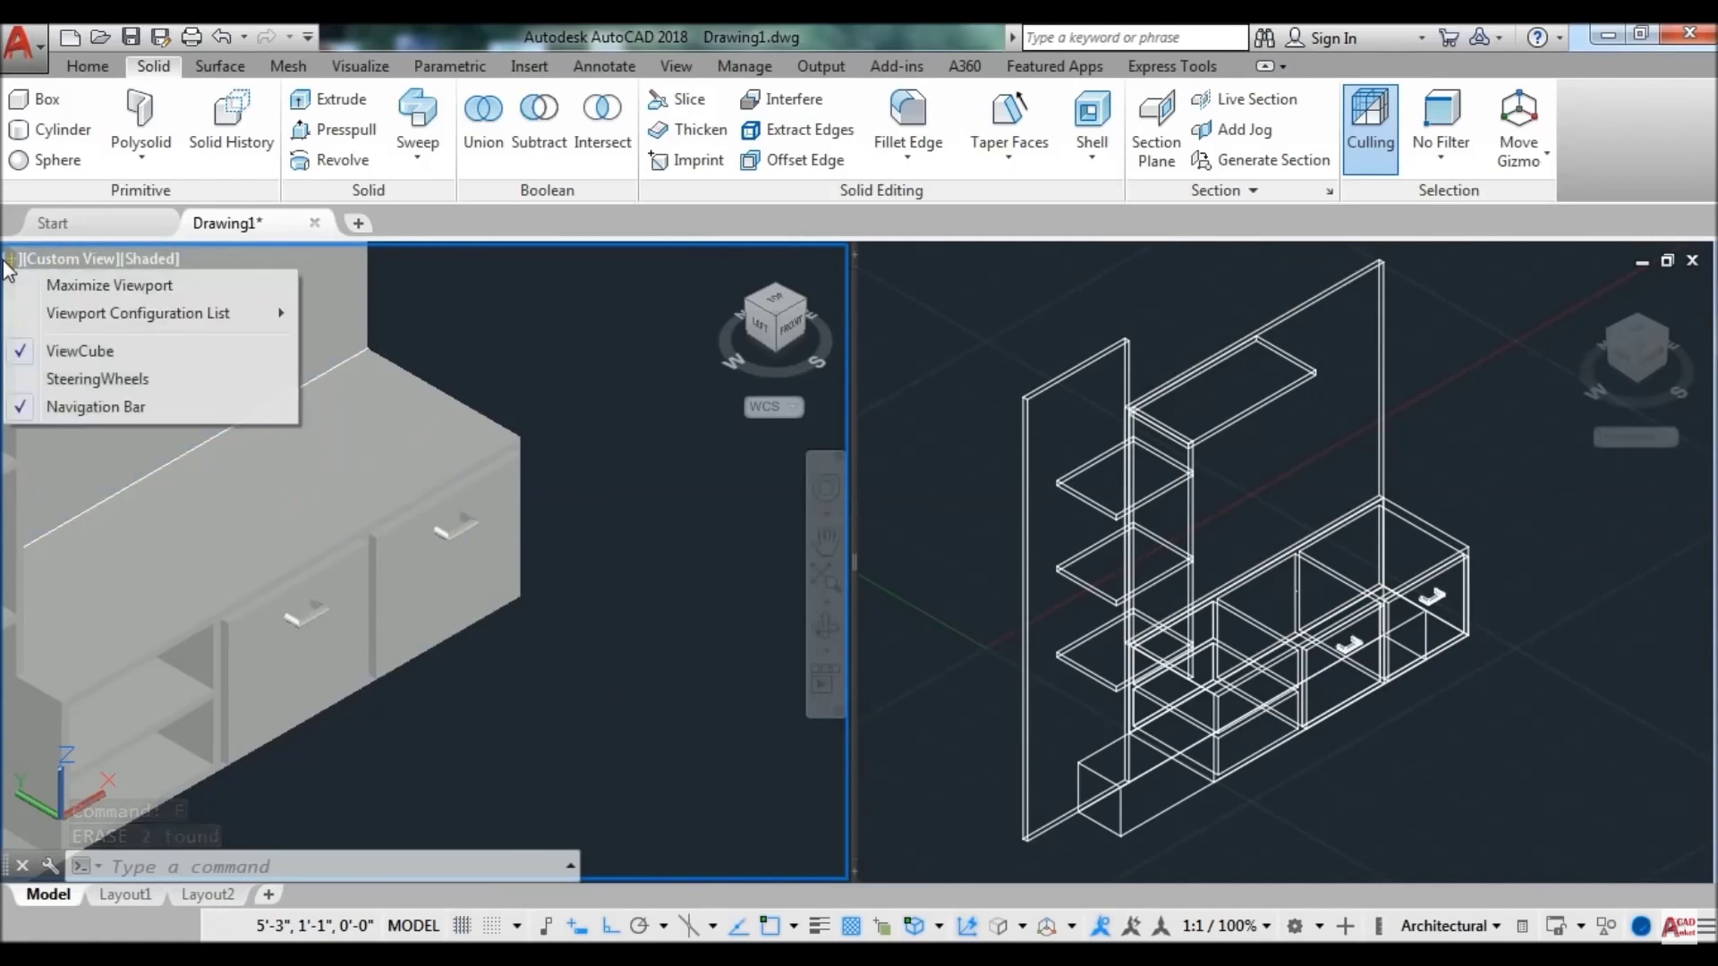
mouse_move(179, 313)
click(333, 352)
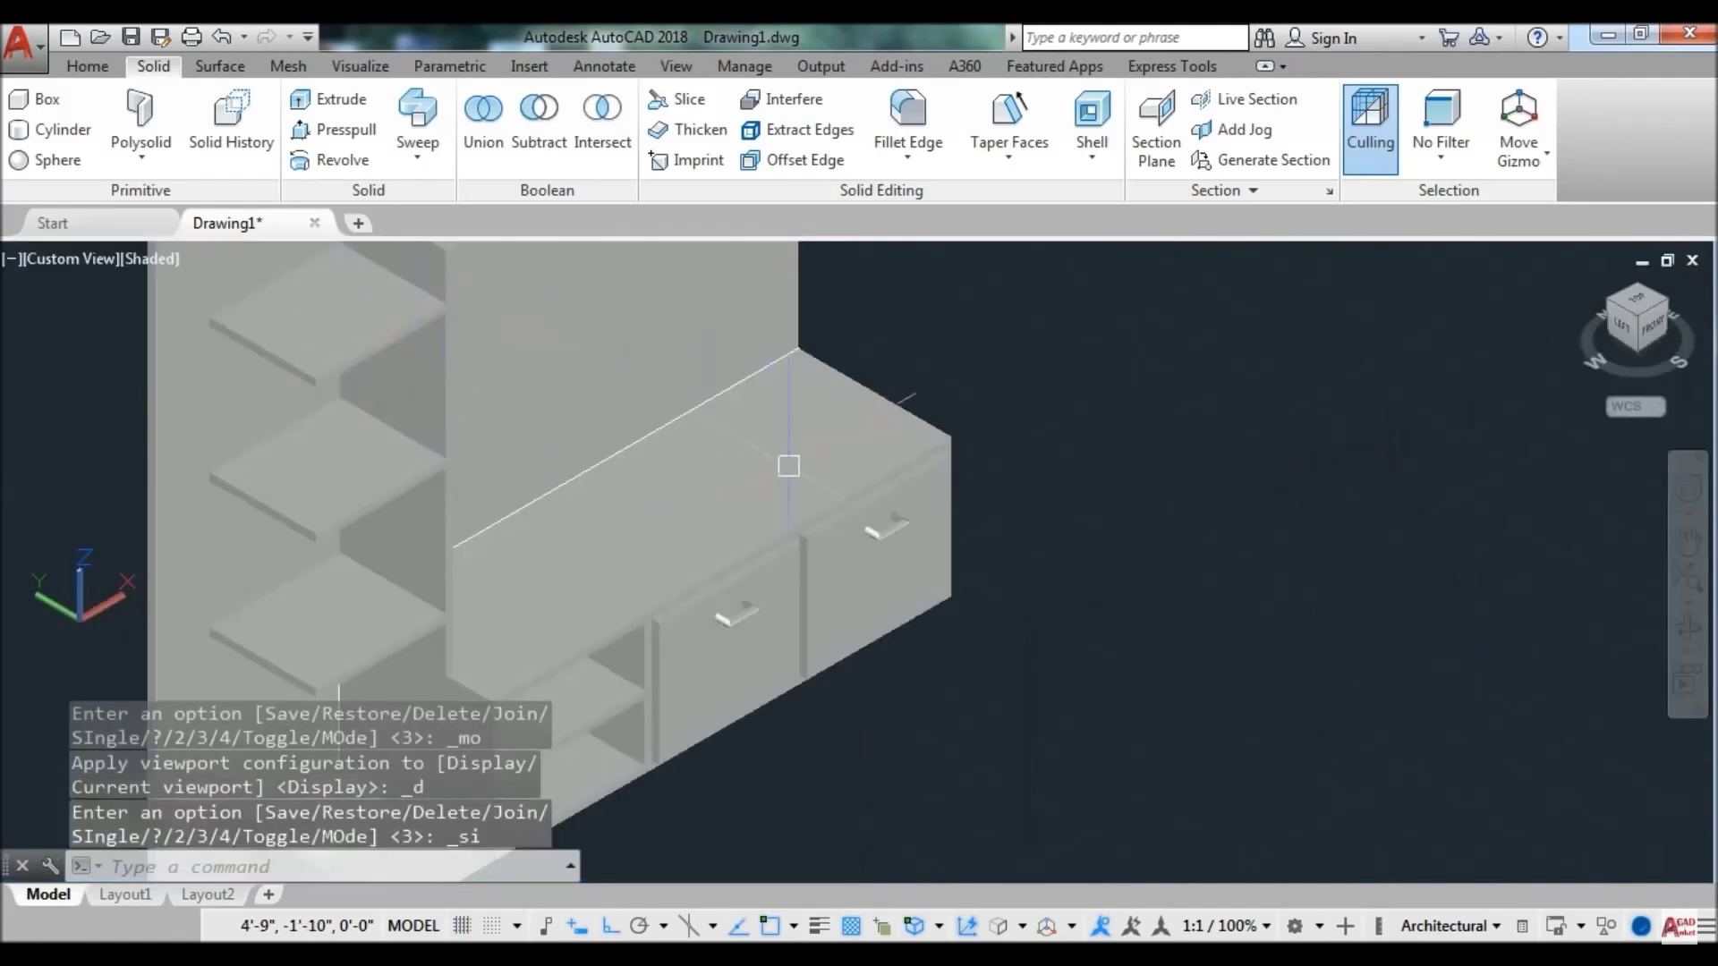
scroll(1066, 510, down, 3)
middle_drag(1065, 510, 1165, 561)
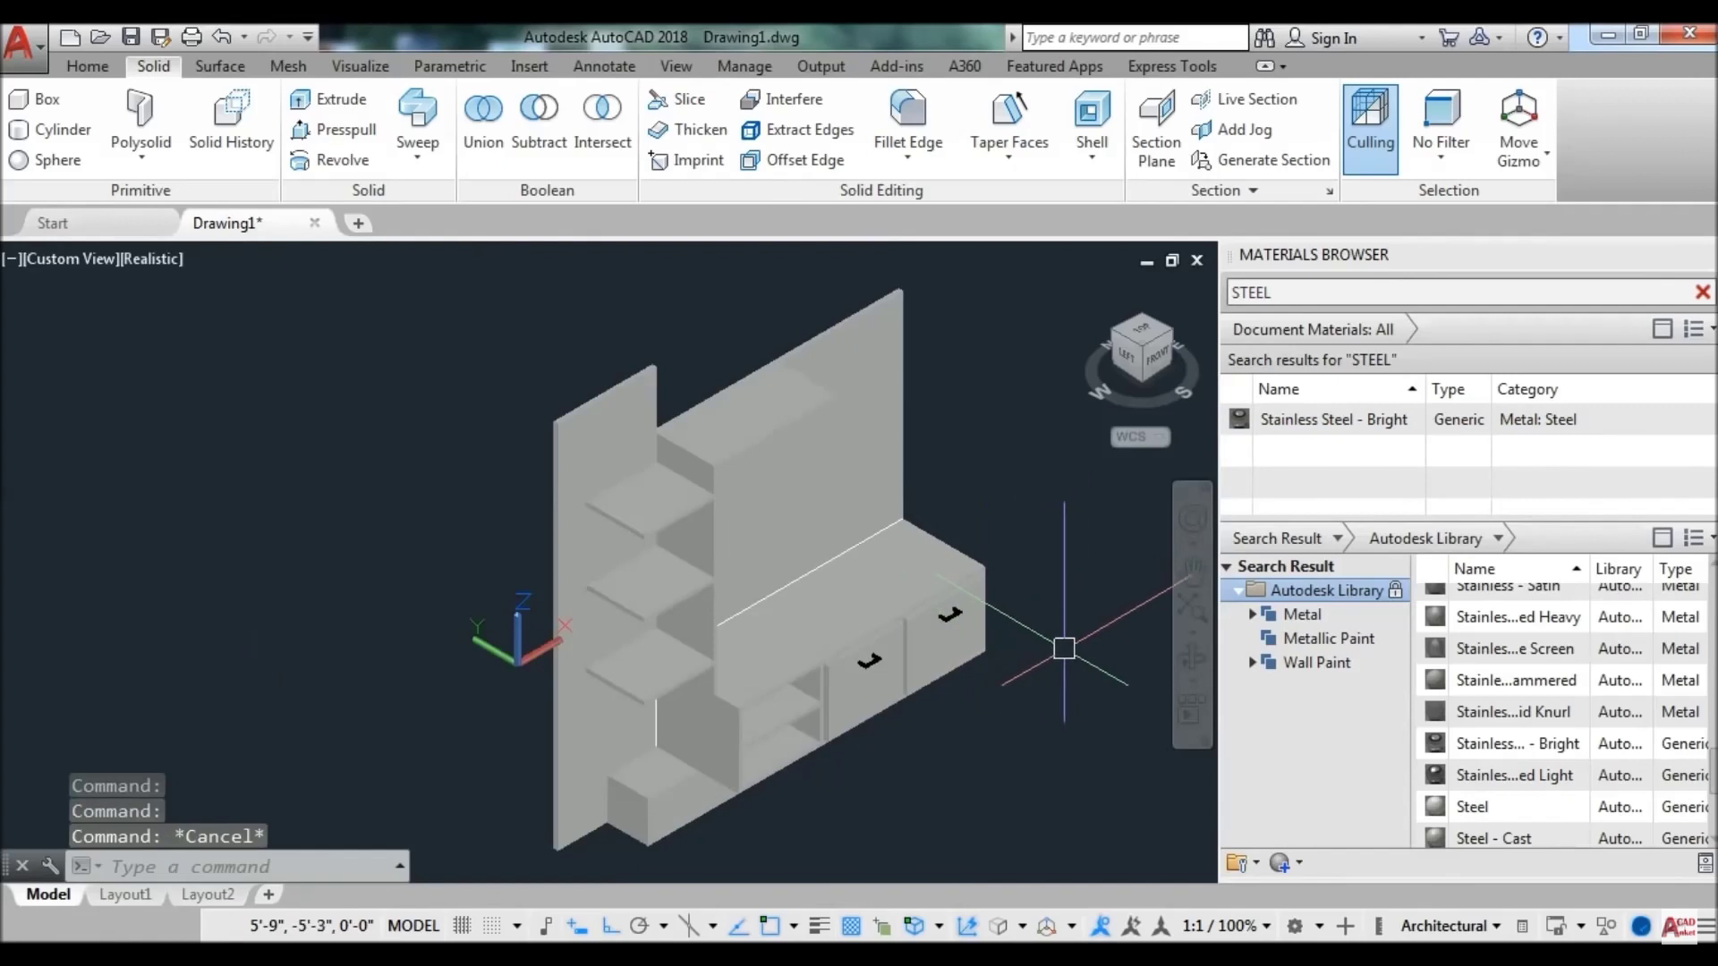
Duplicate the Global material, open the copy for editing and browse the texture folder for its image
key(Escape)
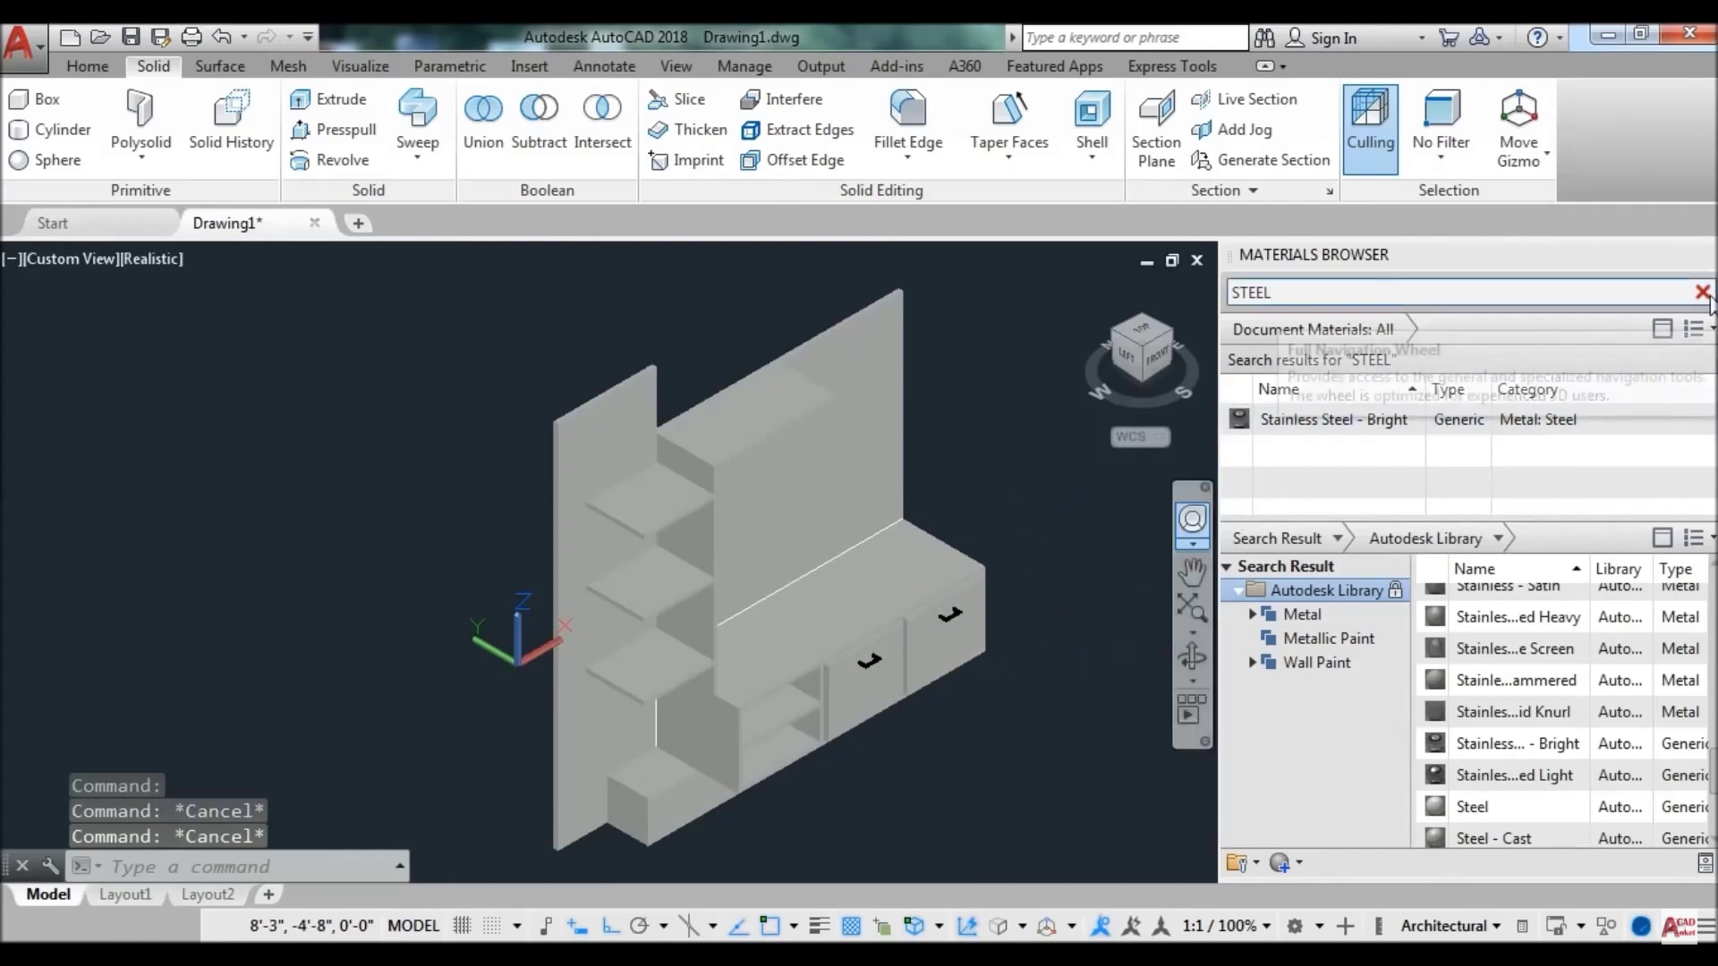
right_click(1476, 394)
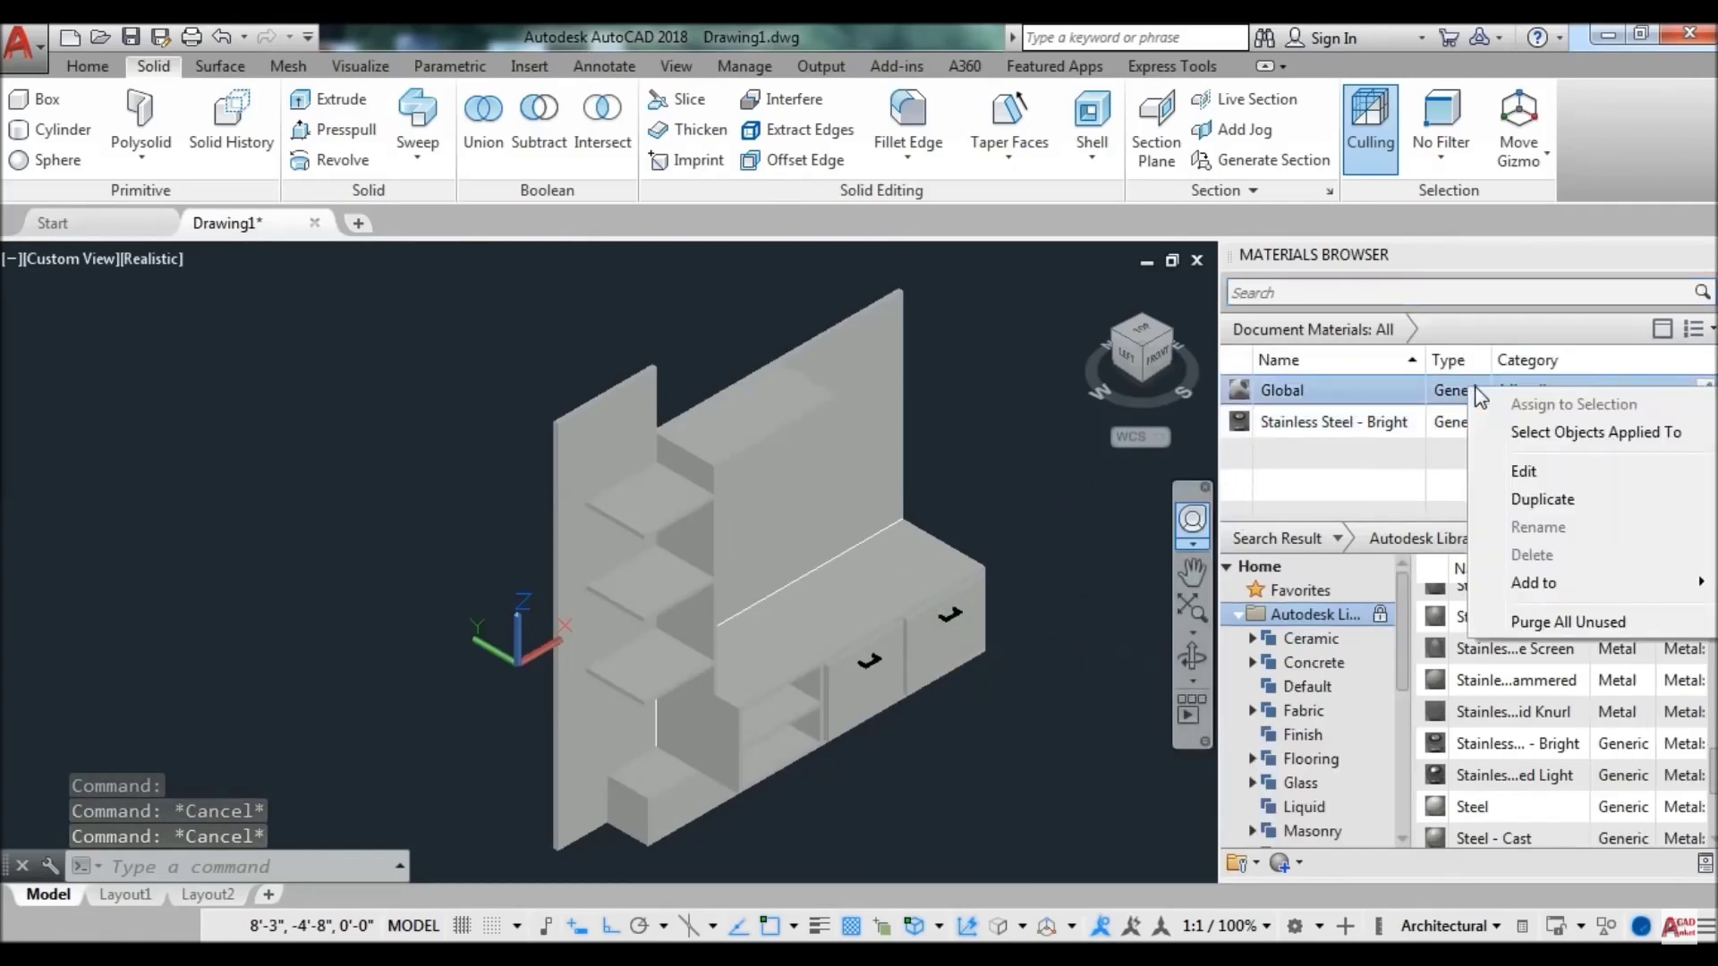
click(1540, 499)
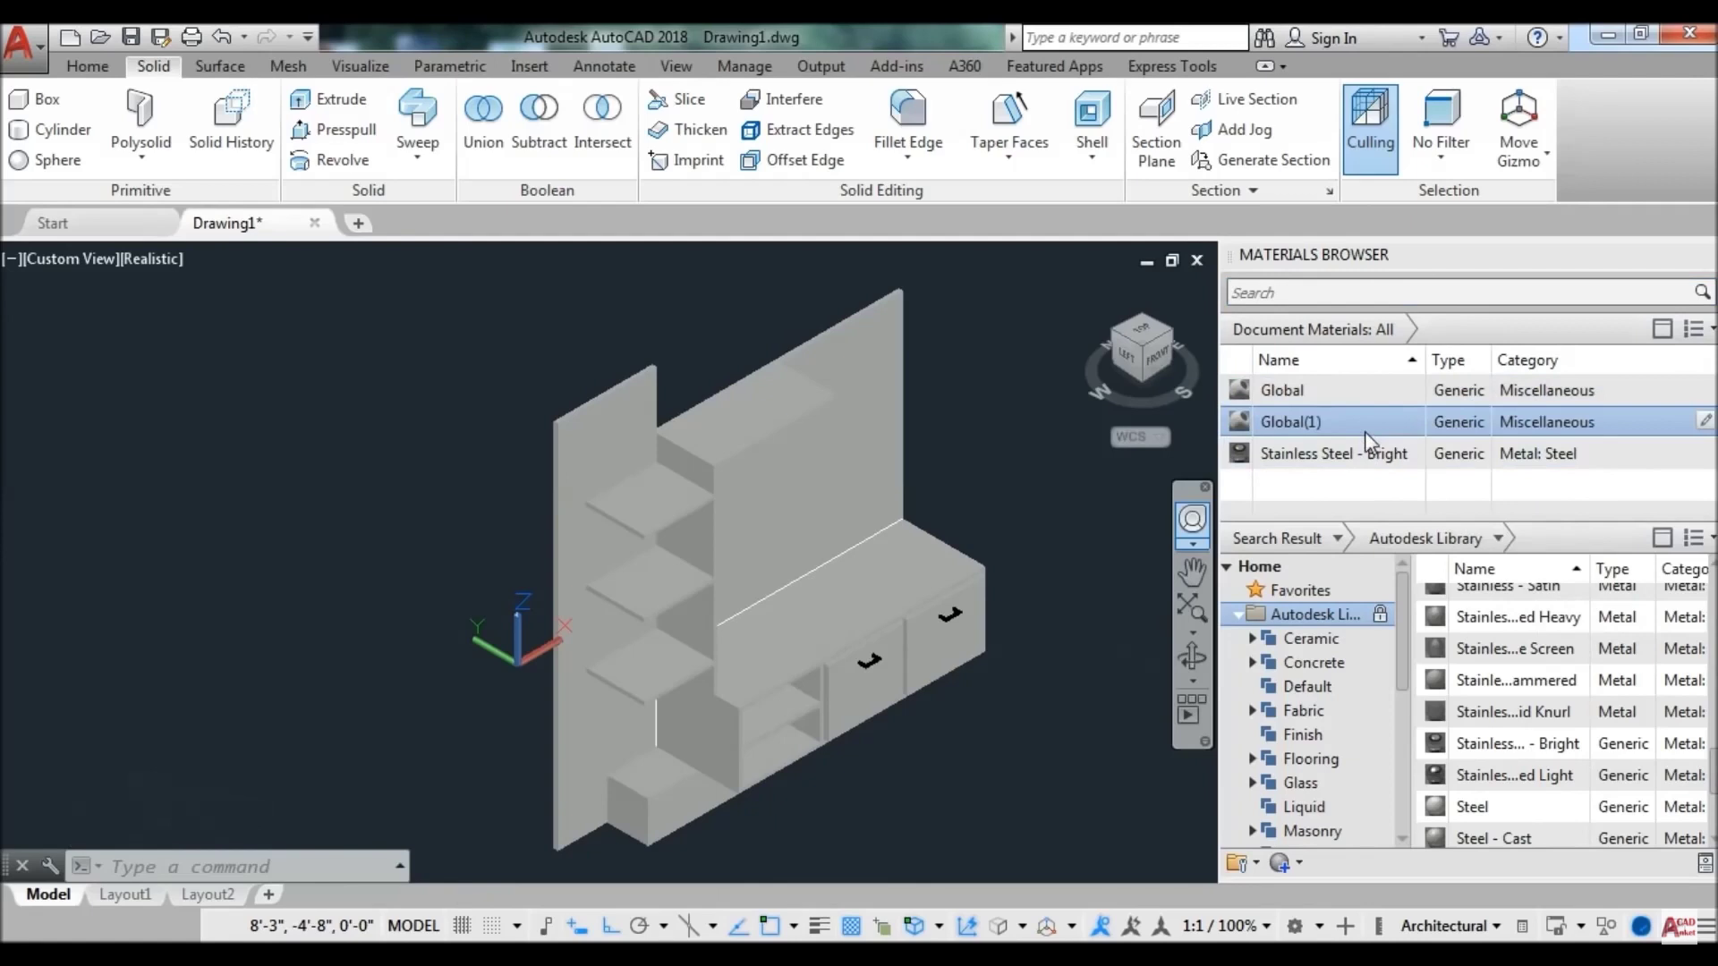
click(1701, 422)
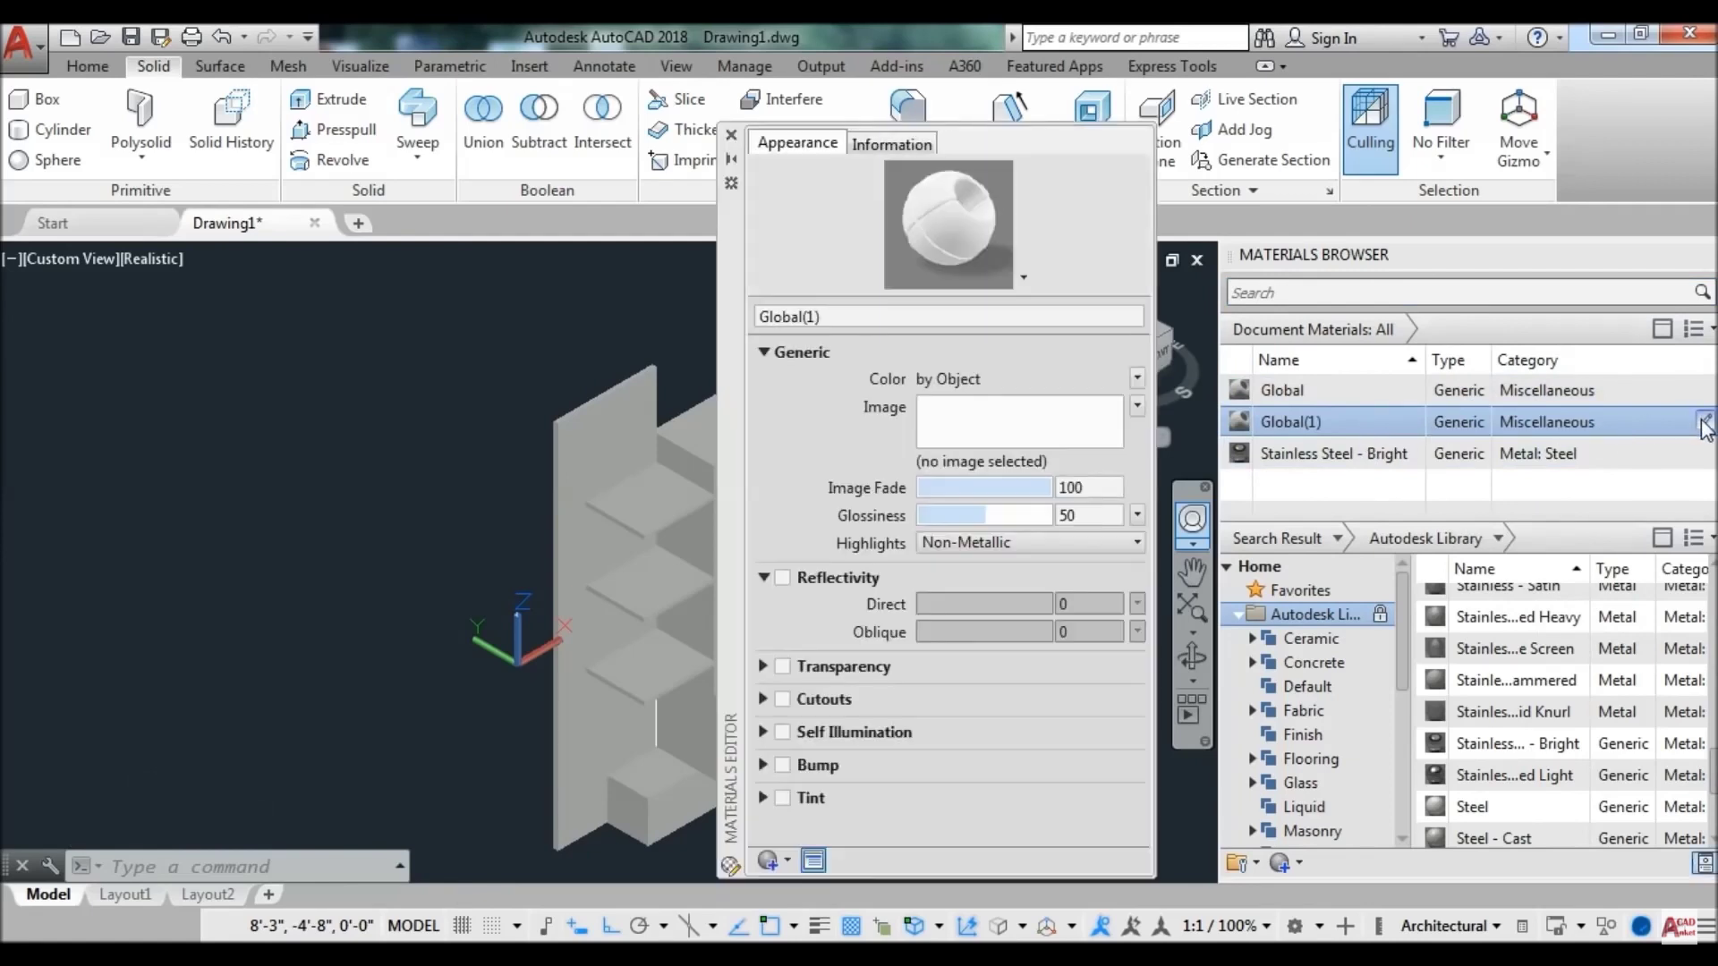
click(956, 436)
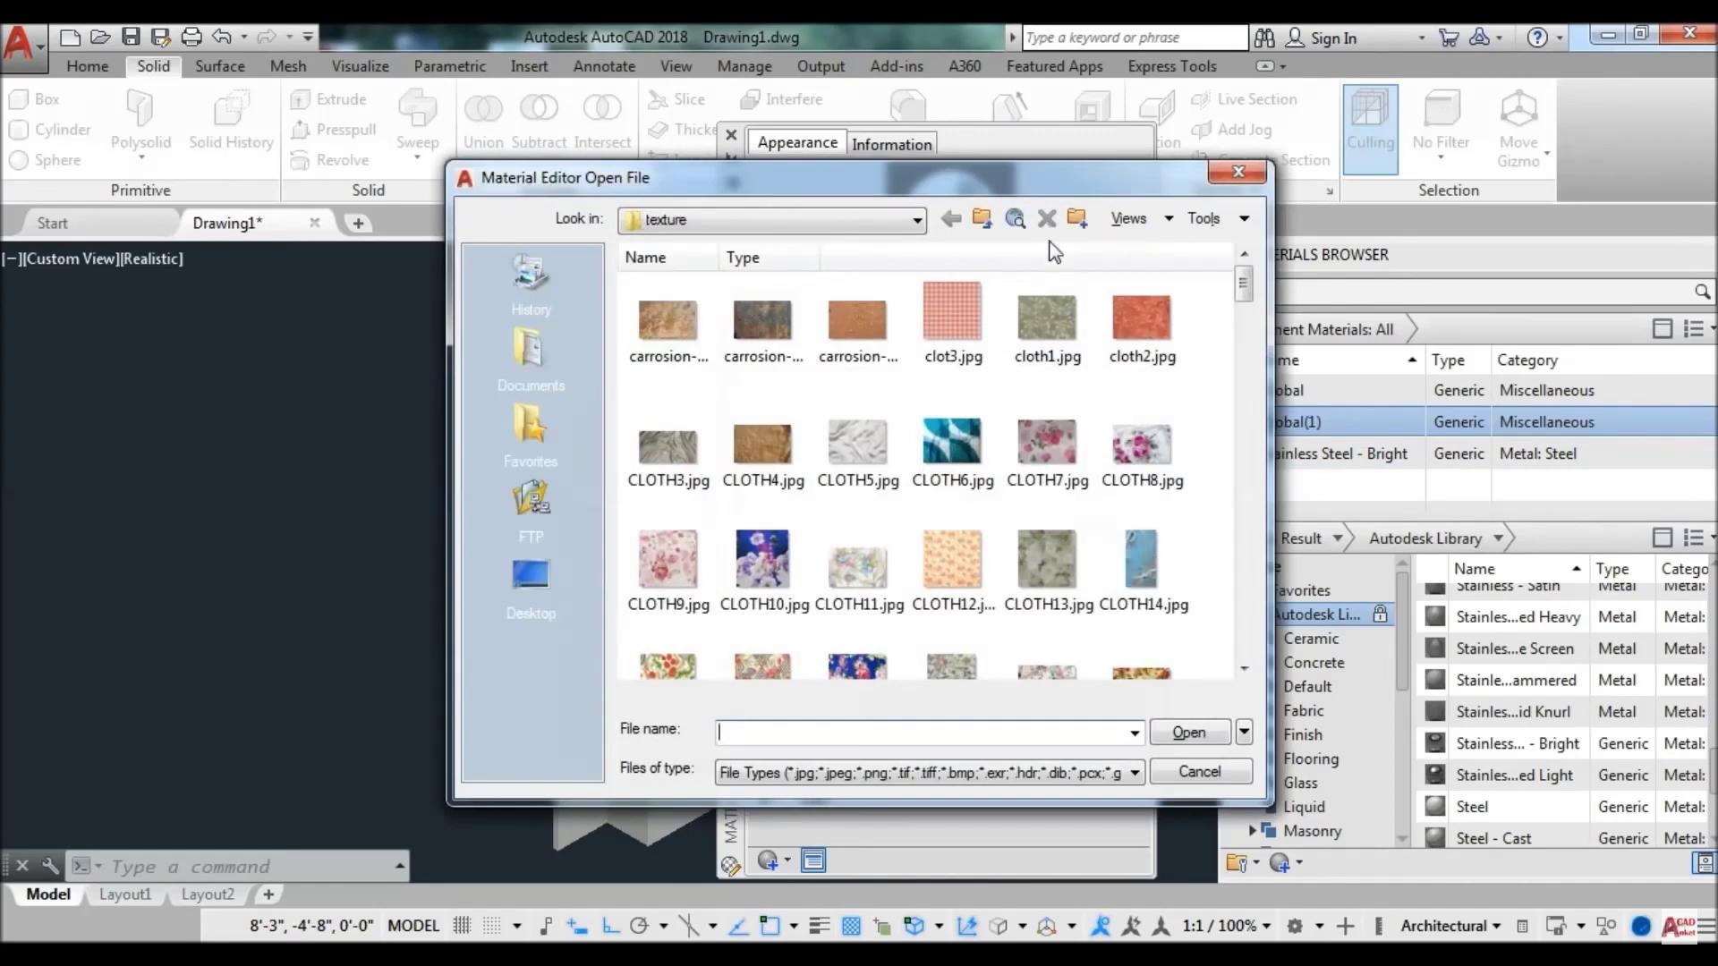
drag(1050, 185, 1077, 182)
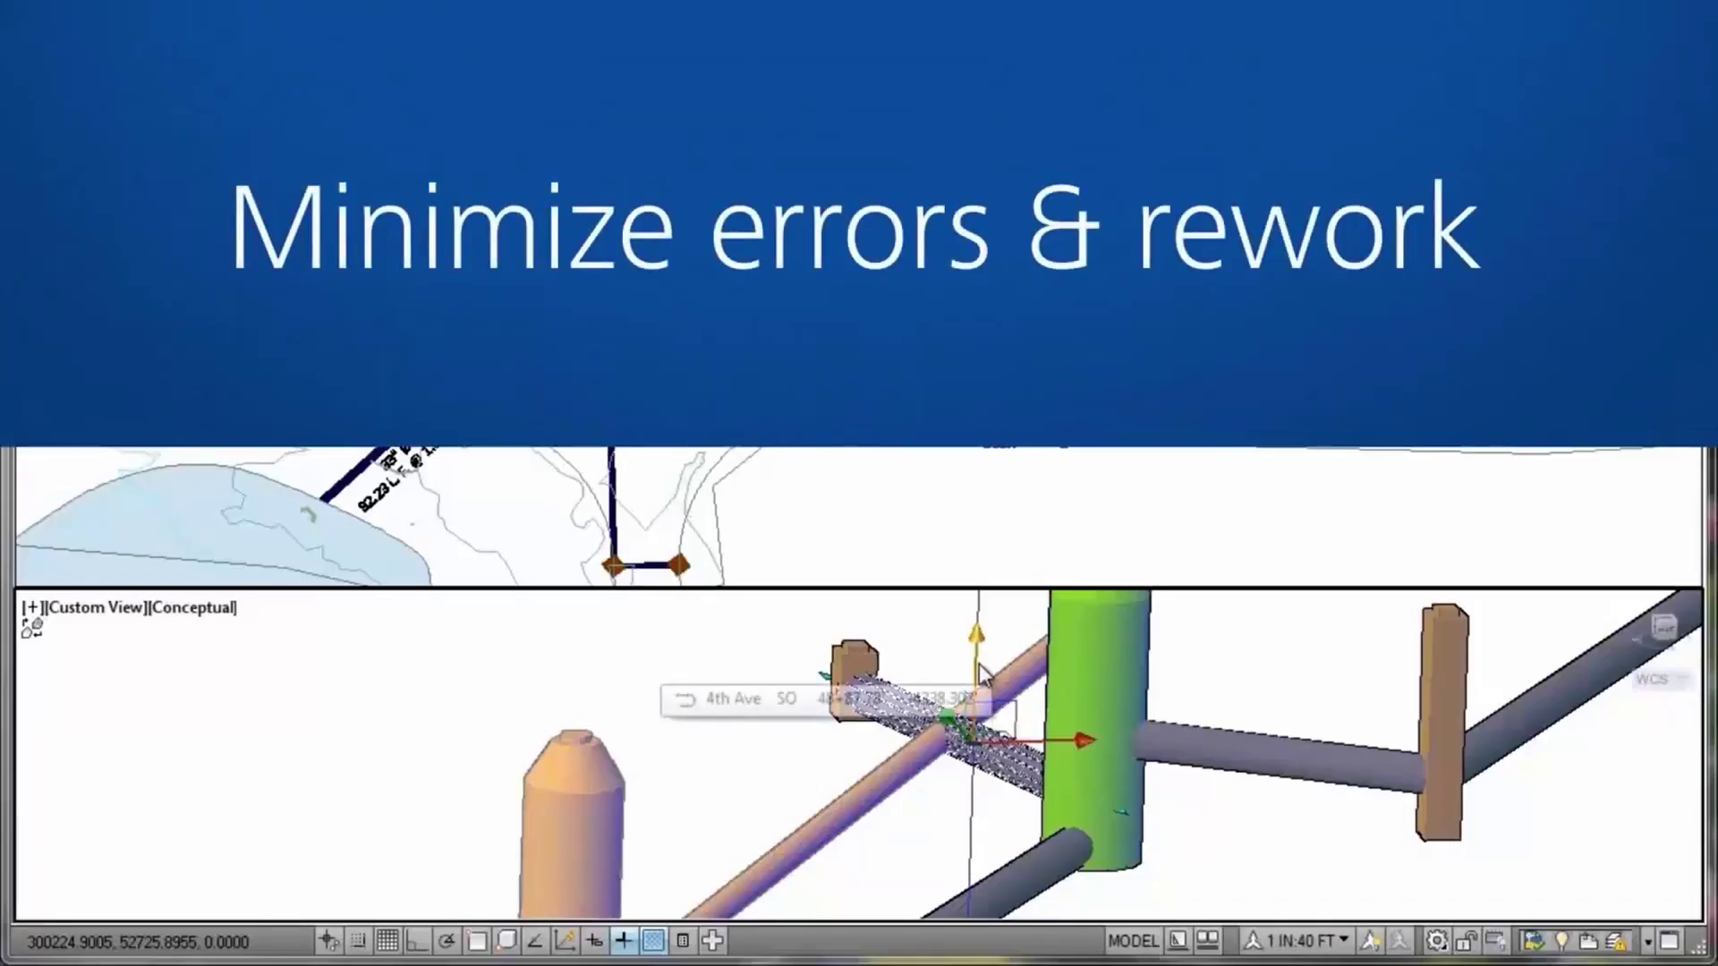
In the pipe network drawing, adjust the selected pipe's elevation beside the green manhole in the conceptual 3D view
click(970, 779)
drag(973, 787, 974, 803)
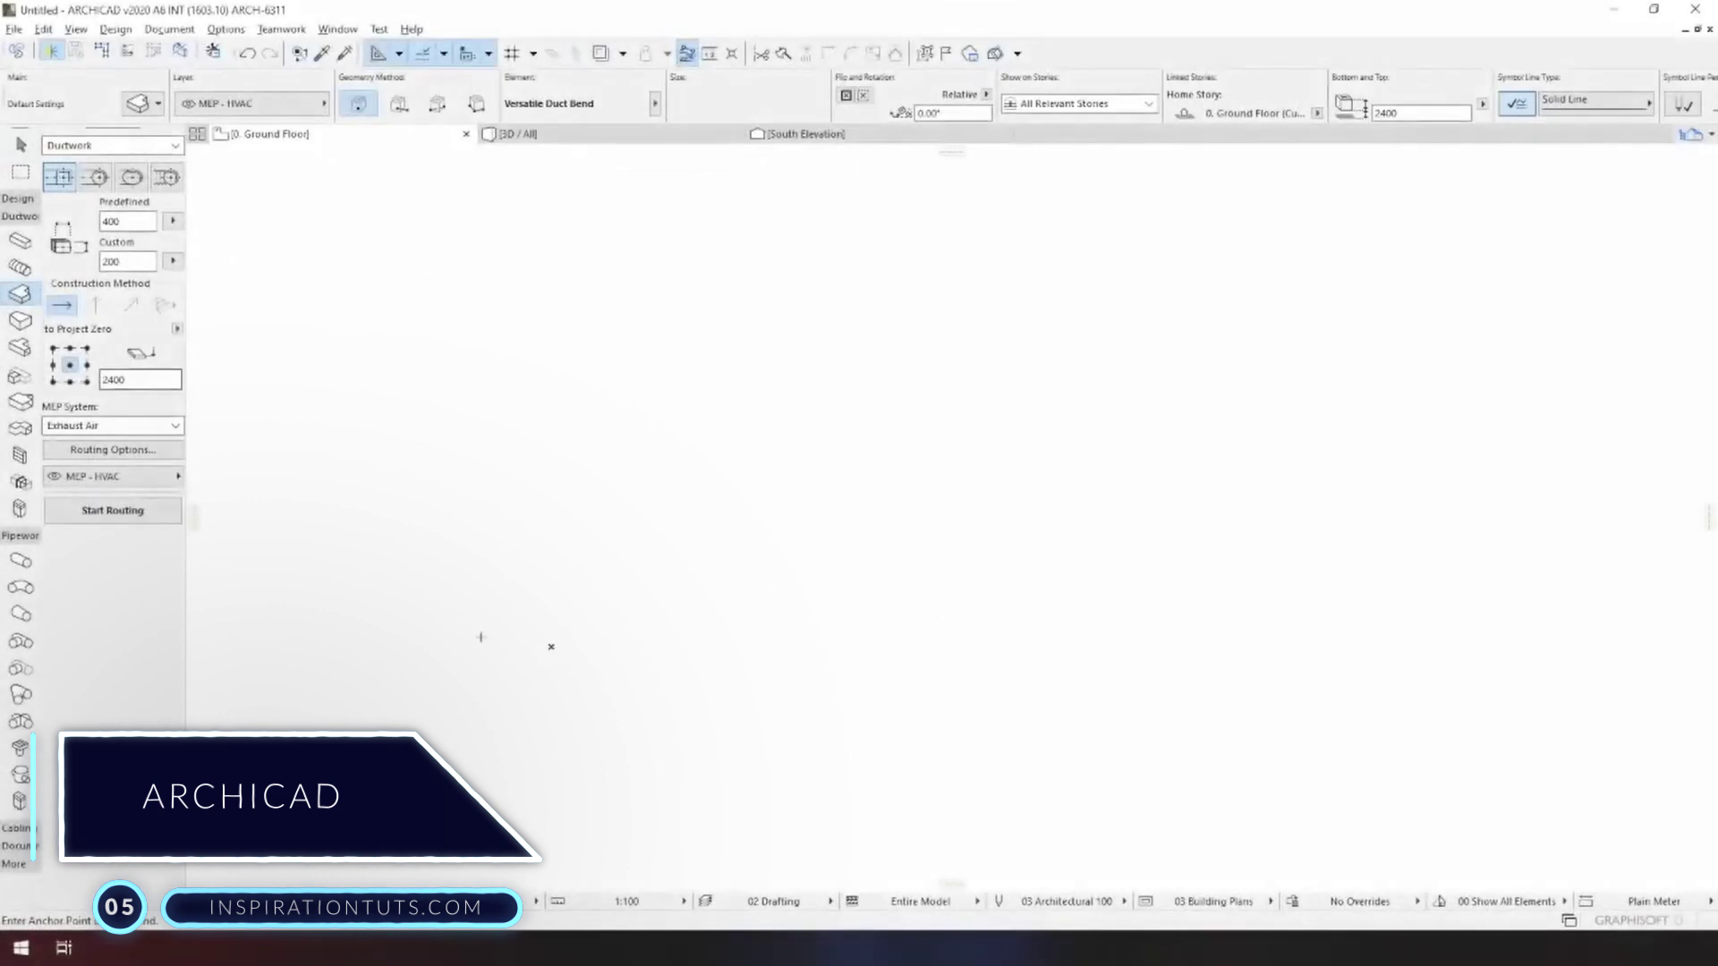
In Archicad, set the anchor point of a Versatile Duct Bend for the Exhaust Air system on the Ground Floor plan
click(553, 644)
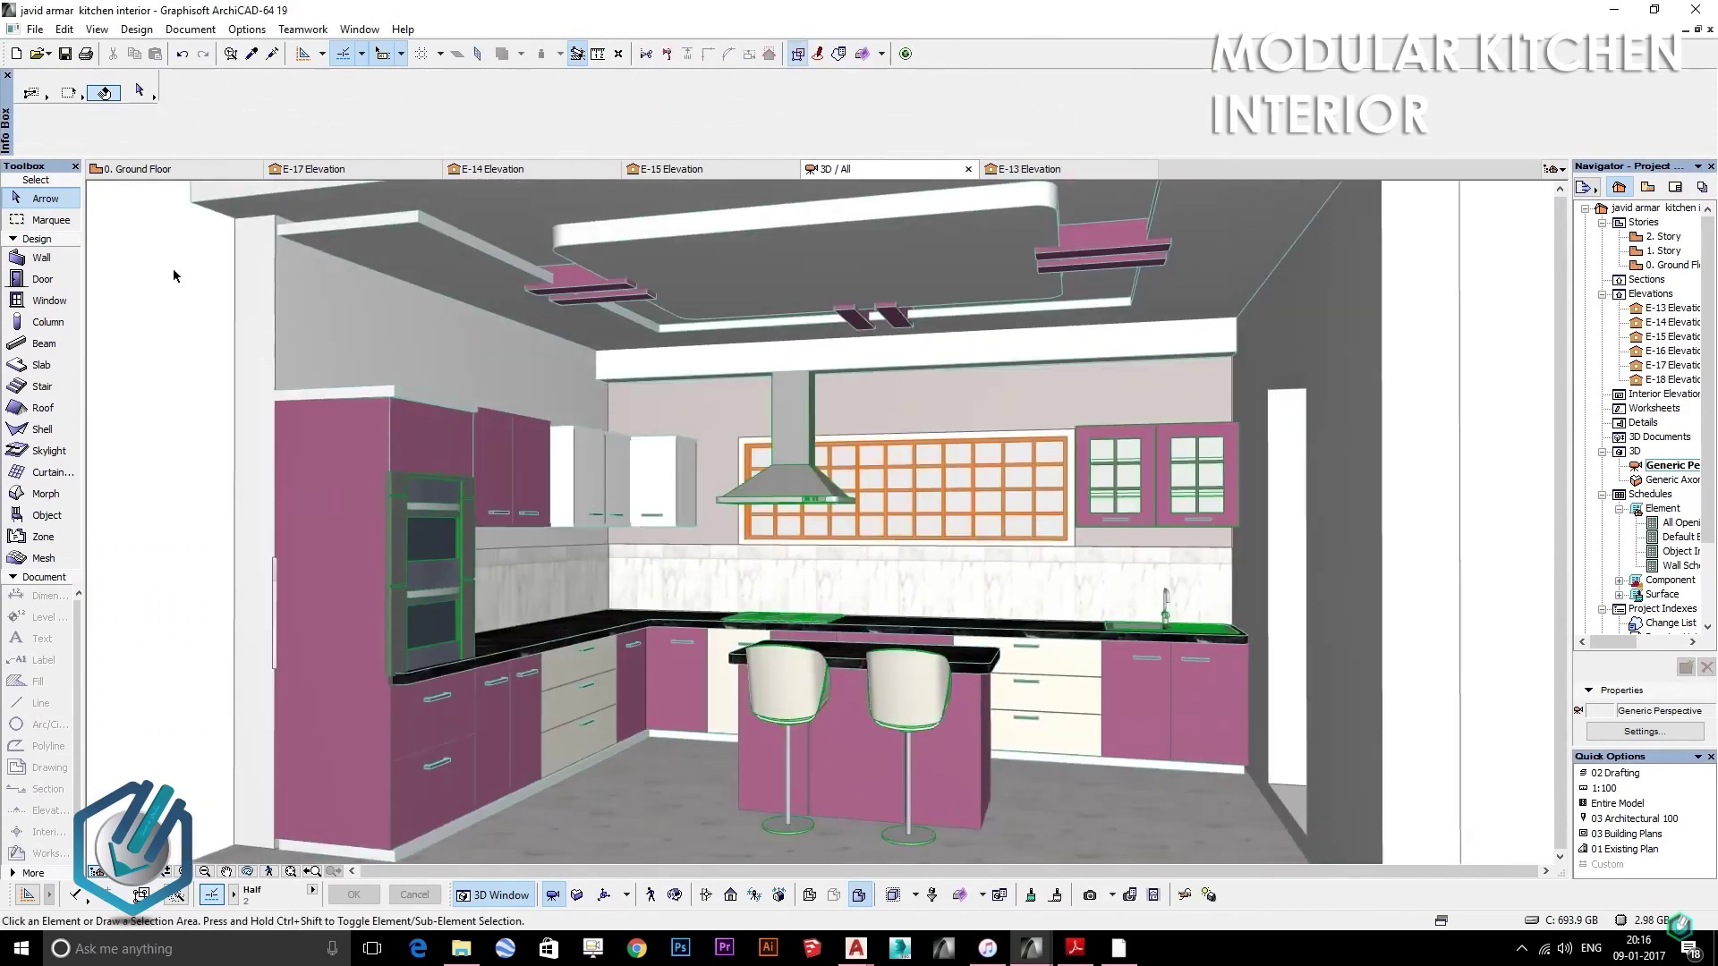
Open the kitchen's Ground Floor plan and place a Microwave Oven 19 from the object library near the corner counter
click(134, 169)
click(46, 515)
double_click(47, 514)
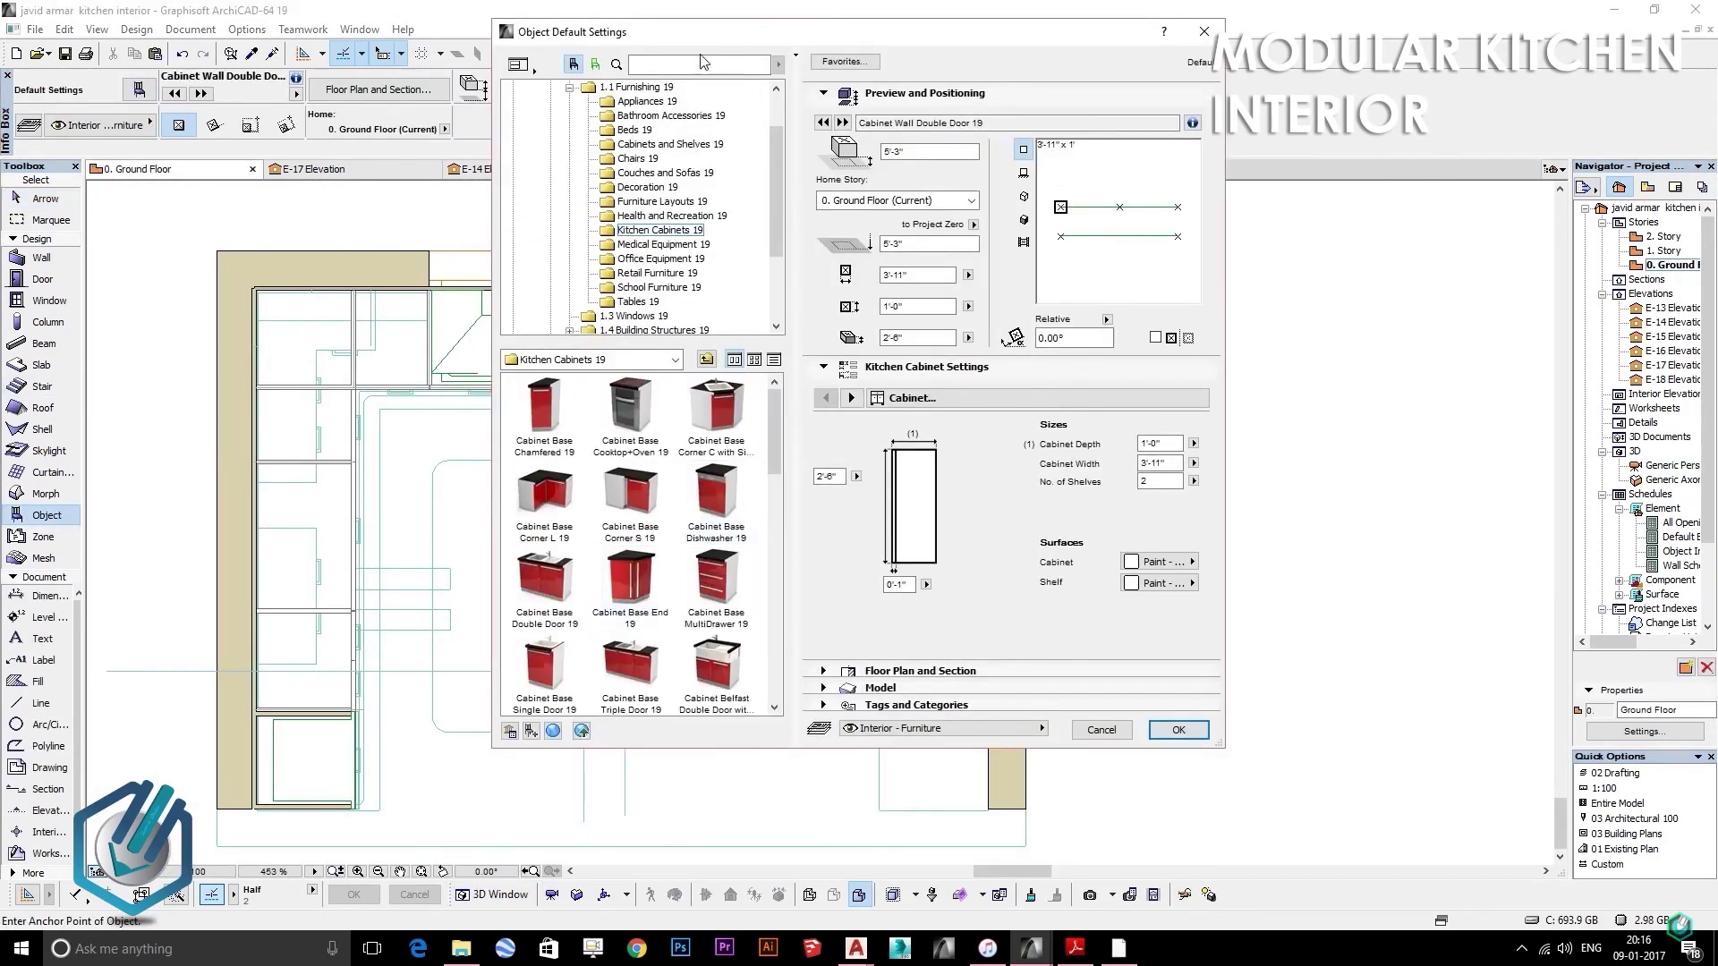
scroll(644, 537, down, 5)
click(689, 573)
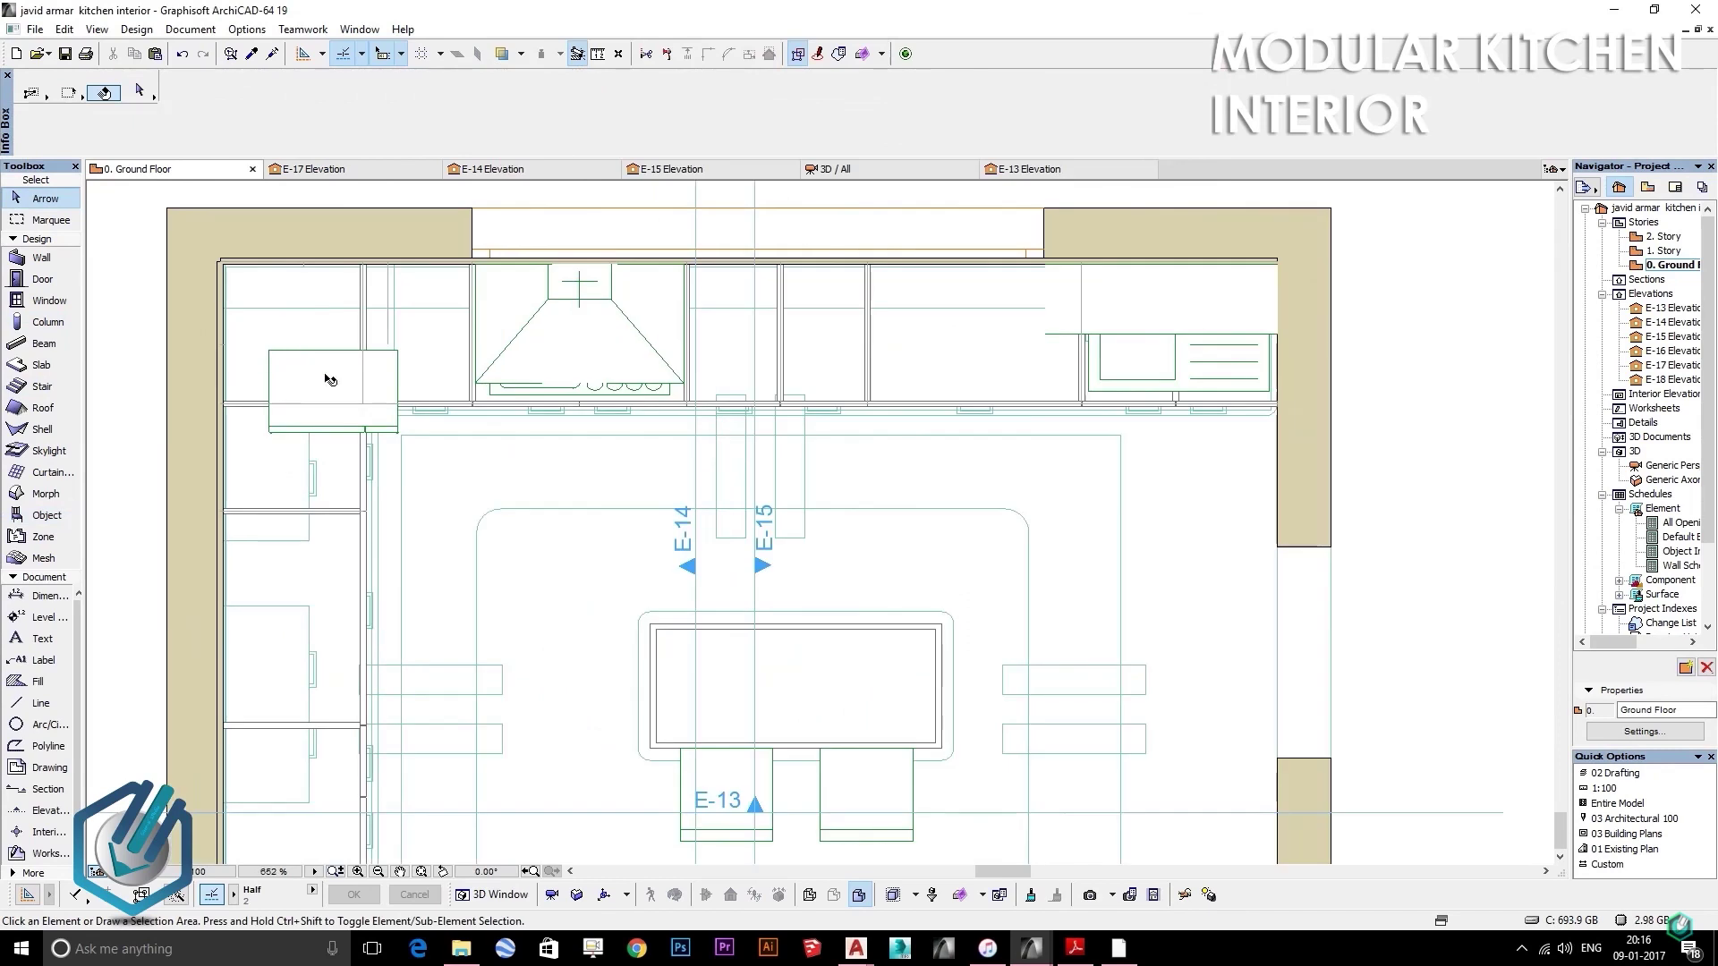
Move the microwave onto the back counter beside the cooktop and raise it to 2'-8" in the 3D view
click(329, 380)
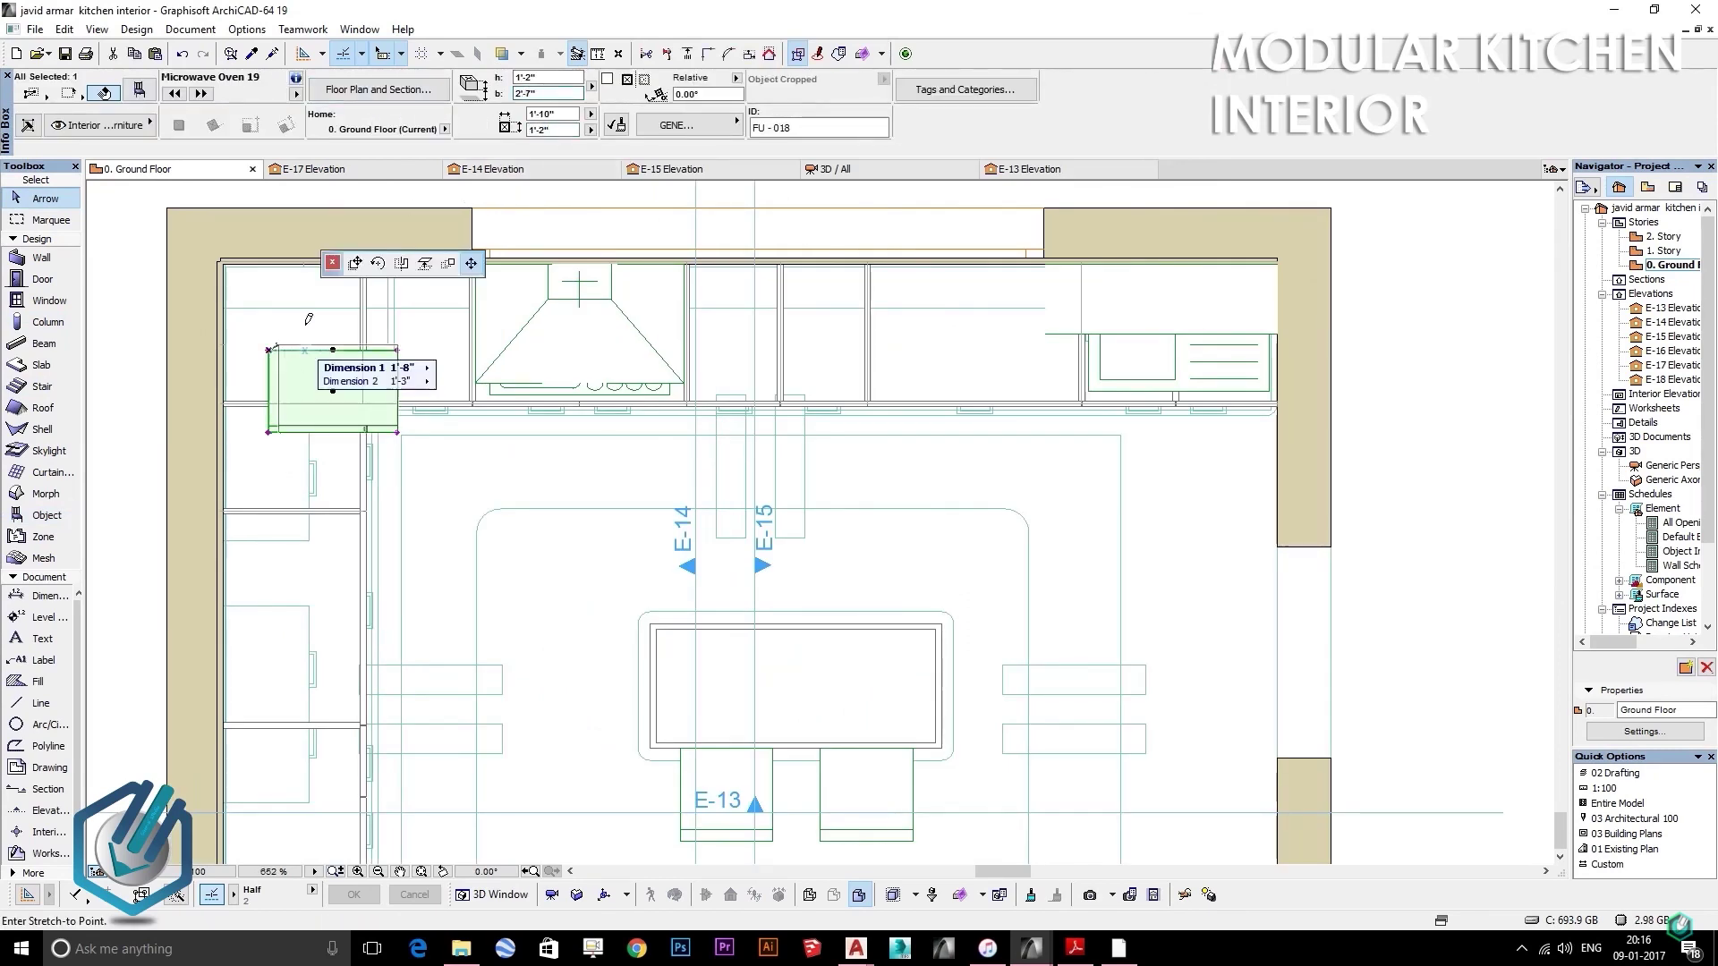
key(F3)
click(767, 637)
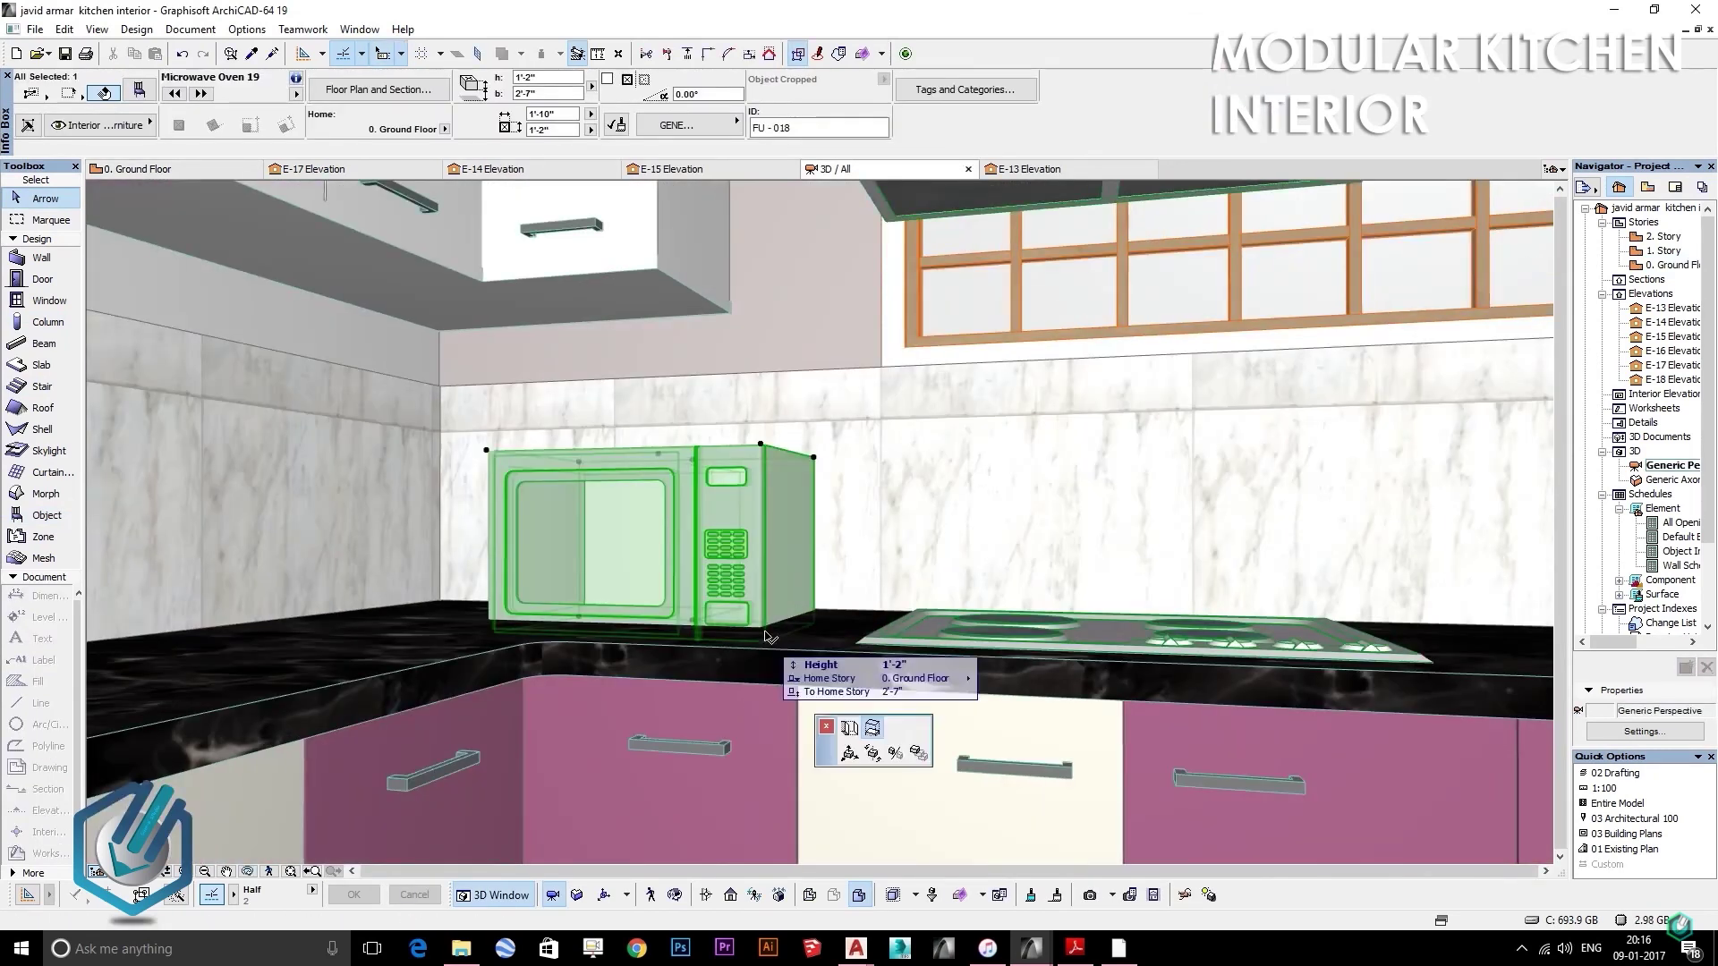
key(Escape)
key(F2)
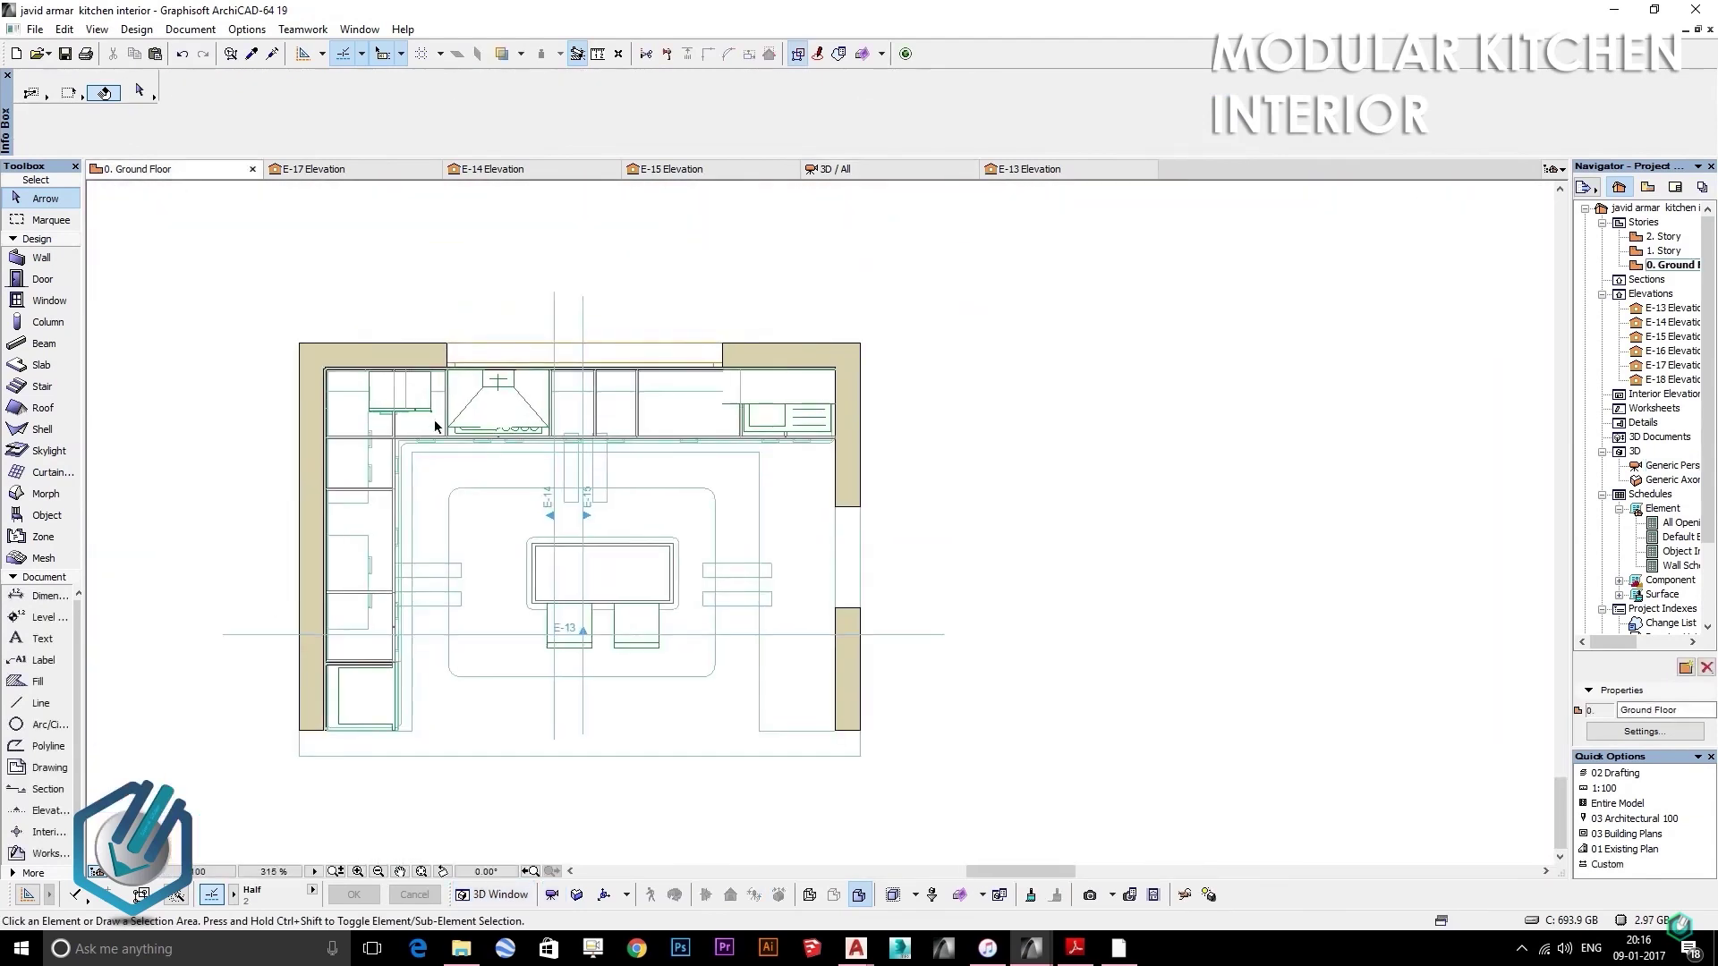
Starting from the microwave's object settings, place a Blender 19 on the back counter near the sink and view it in 3D
click(433, 414)
scroll(436, 420, up, 3)
double_click(748, 383)
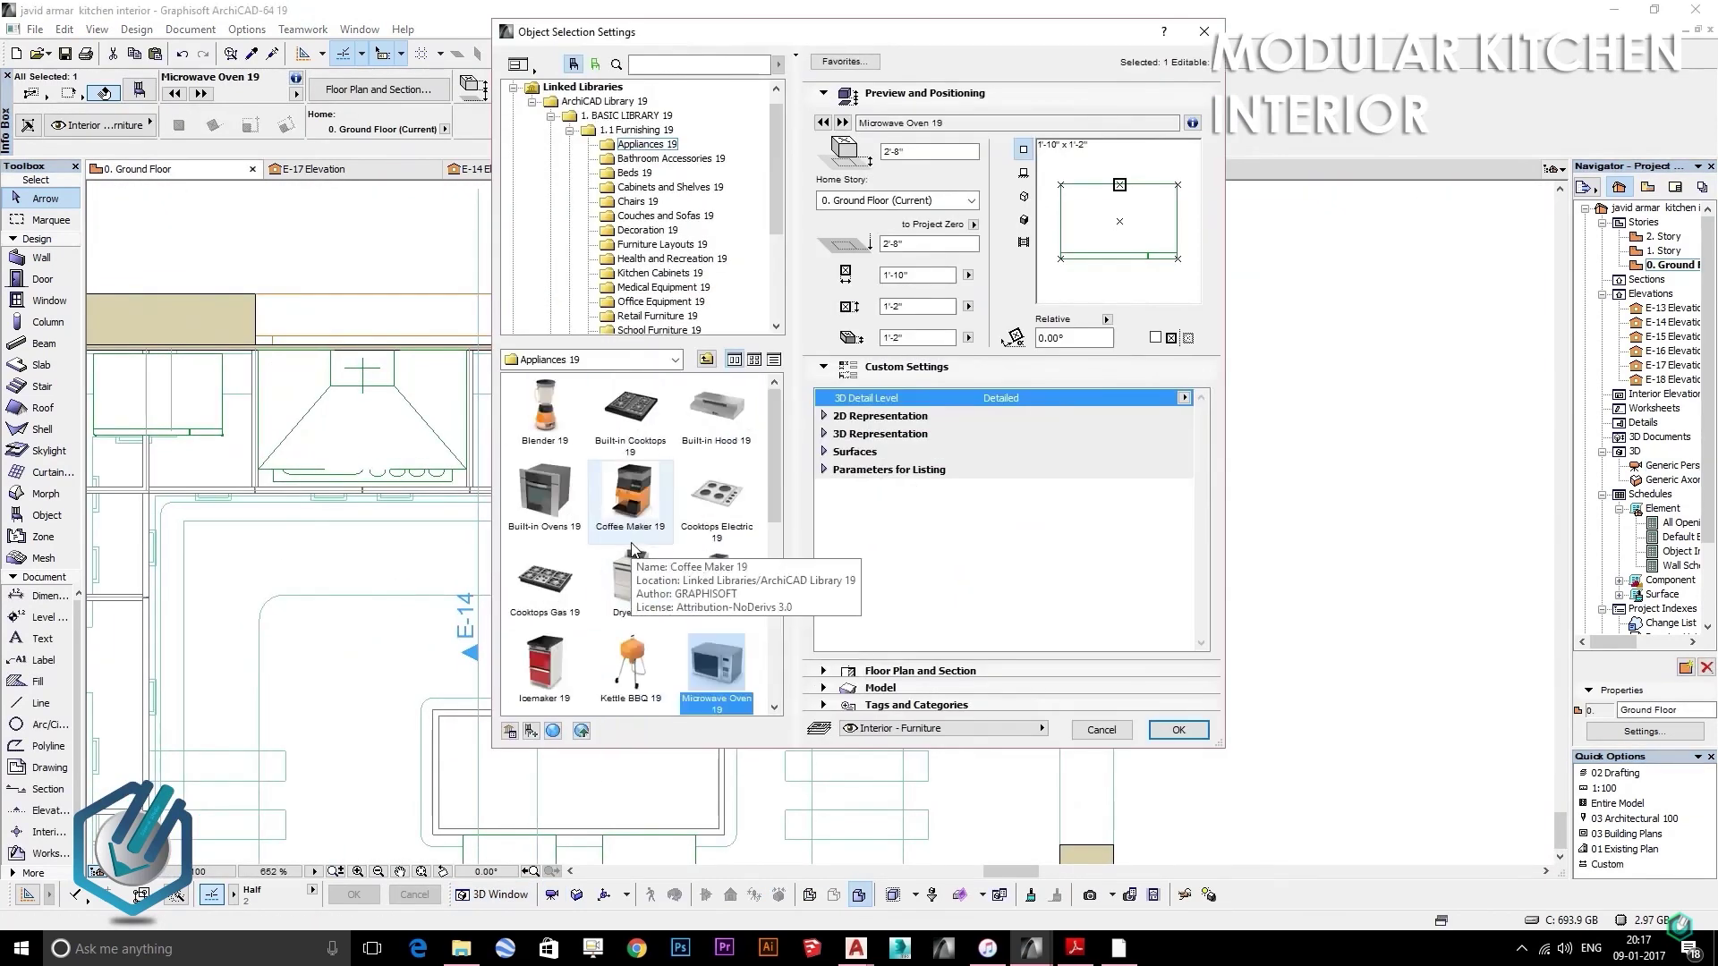
key(Escape)
drag(766, 460, 755, 383)
key(F3)
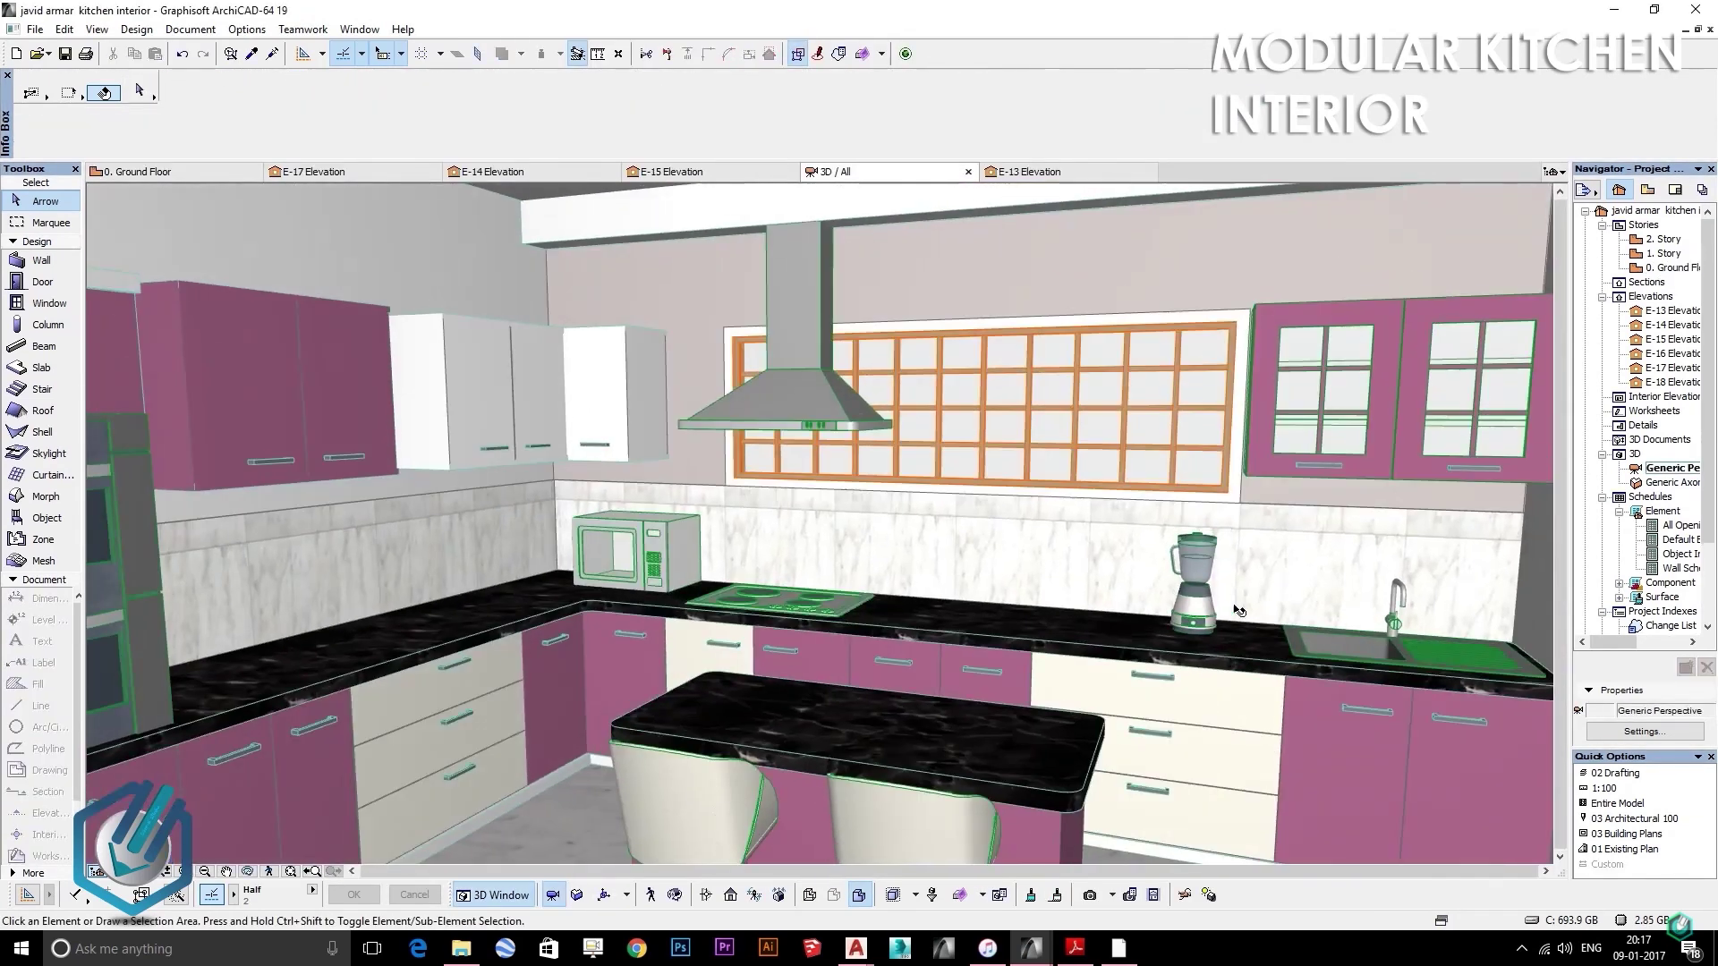
Rotate the selected blender about its centre on the Ground Floor plan and return to the 3D view
key(F2)
key(ctrl+e)
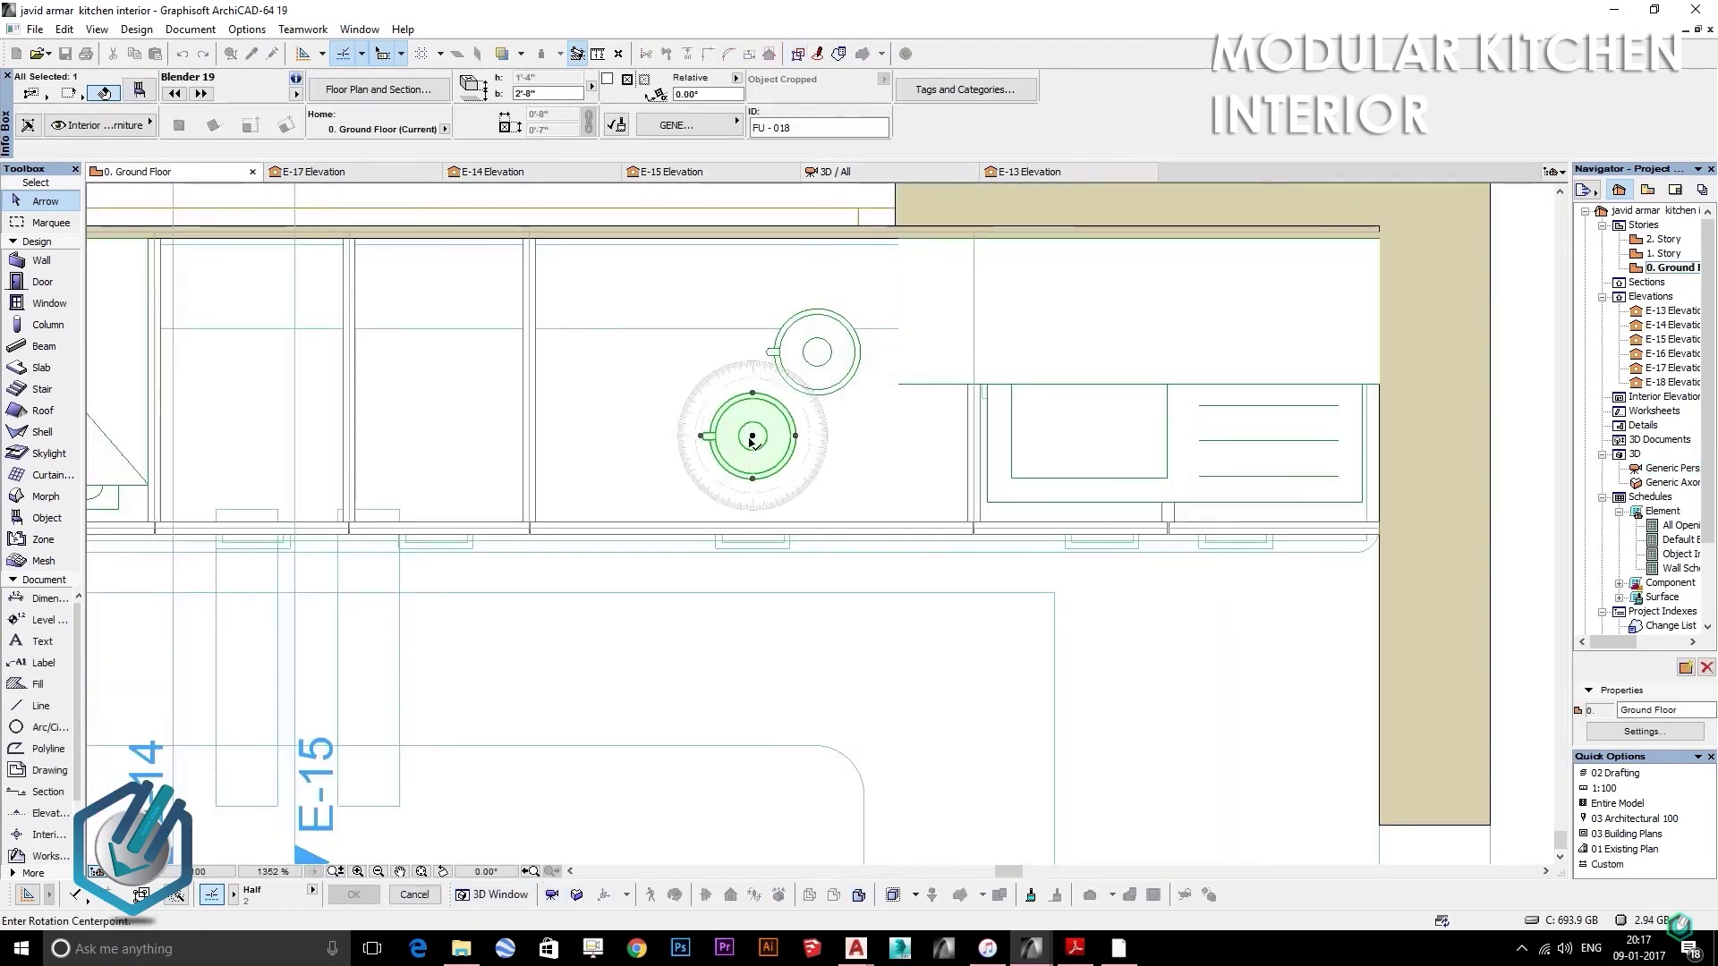
click(799, 438)
key(F3)
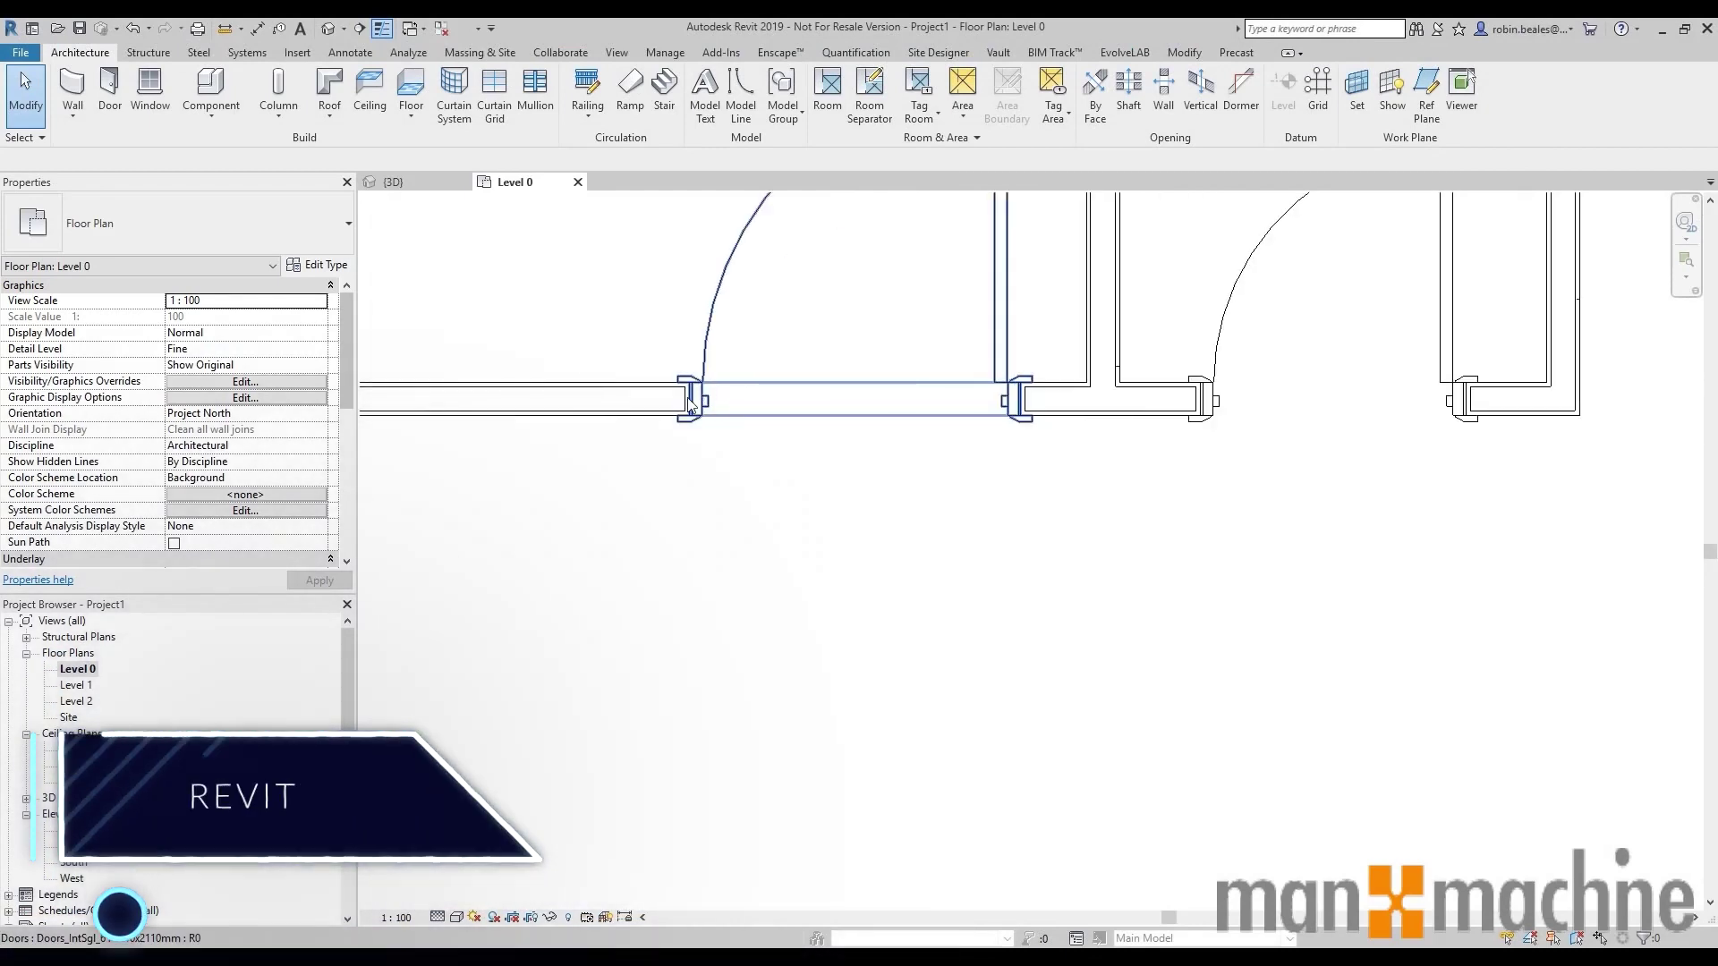
In Revit, examine how the interior door frames meet the walls on the Level 0 floor plan
scroll(664, 364, up, 5)
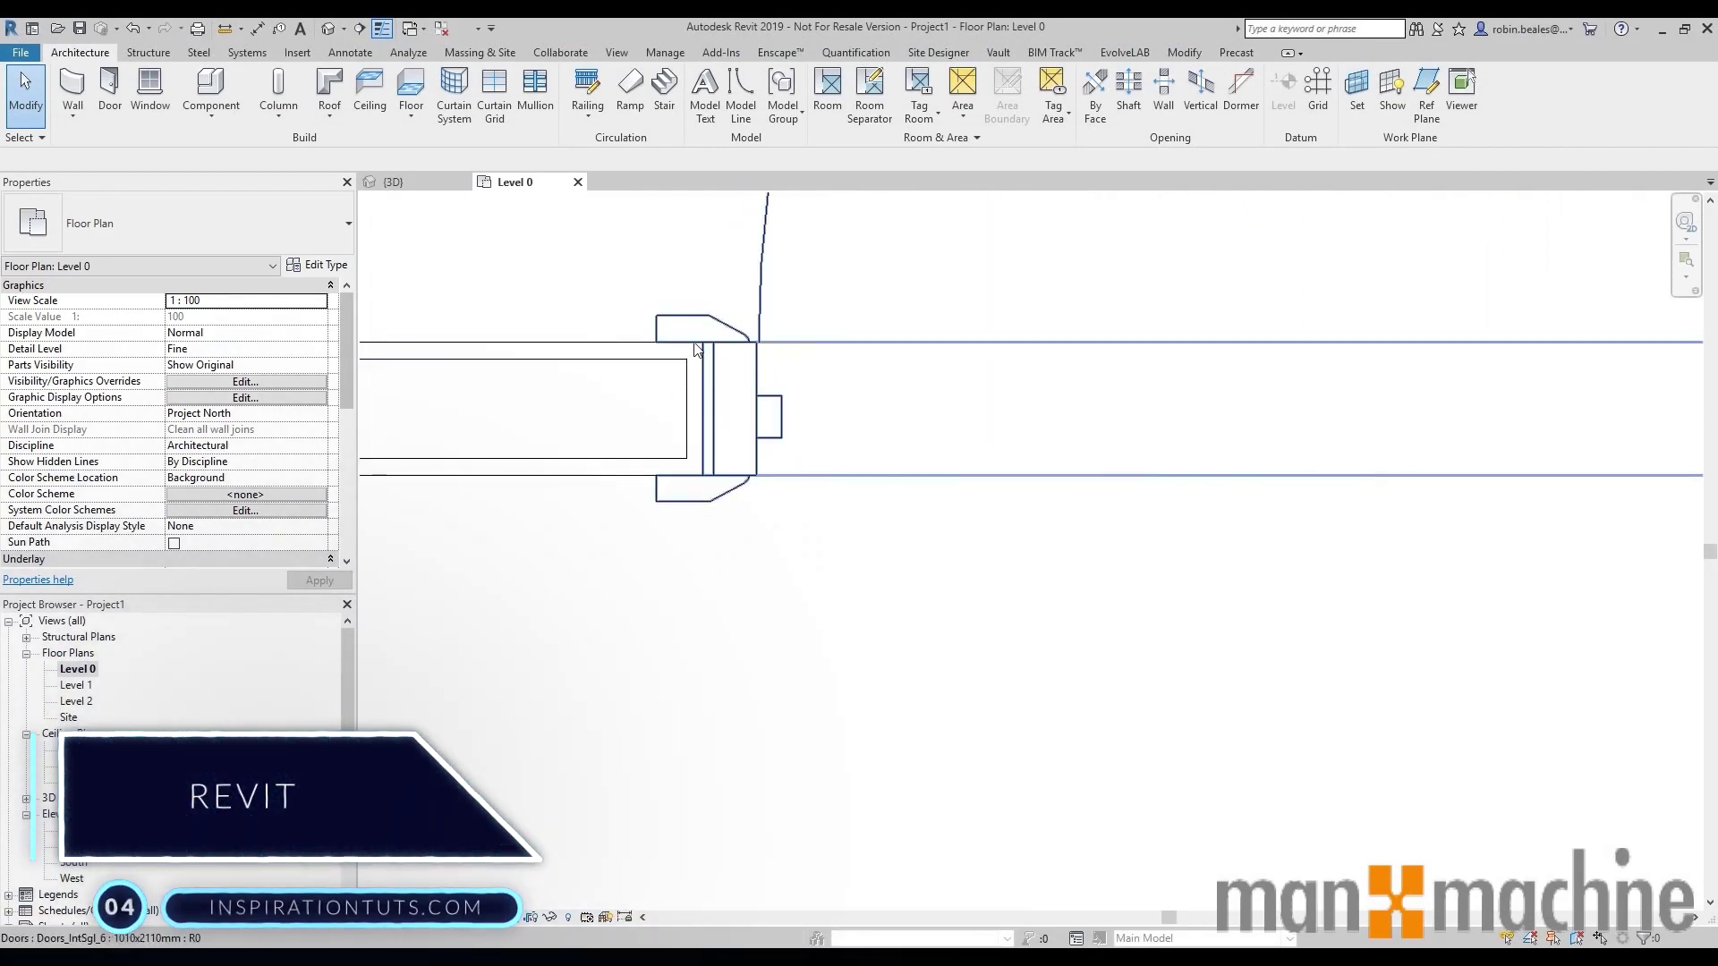
scroll(713, 484, down, 5)
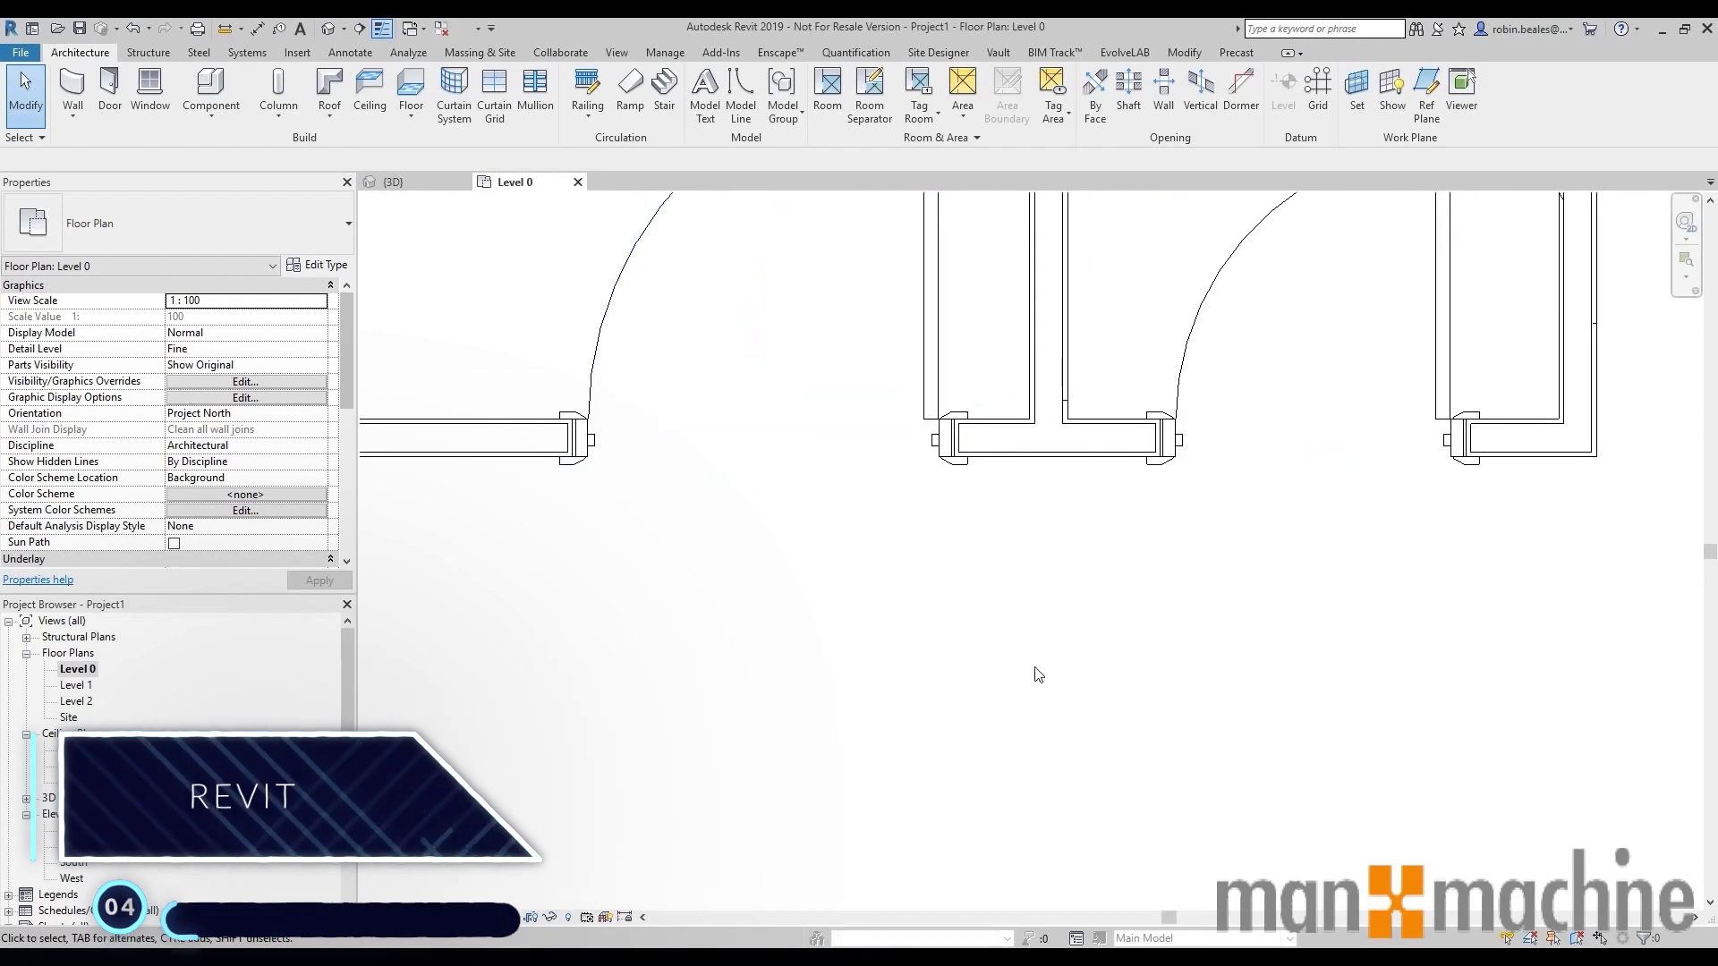
scroll(1069, 726, down, 5)
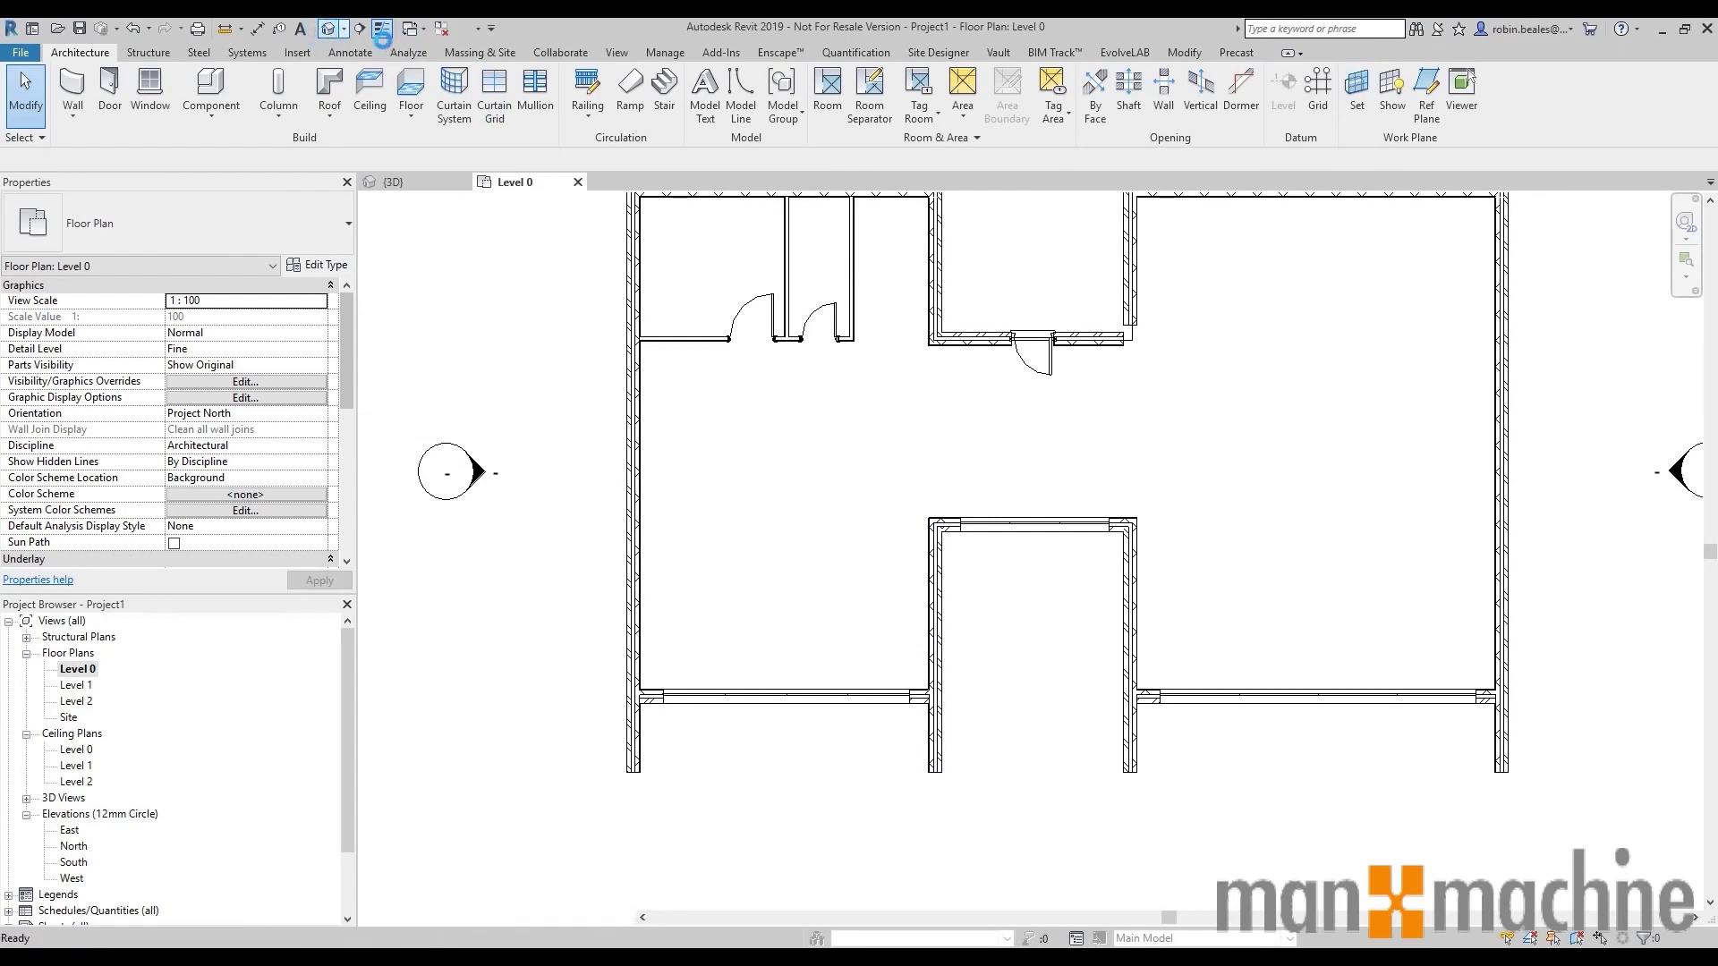
Open the 3D view and examine the house model's facade and roofs from several angles
click(393, 181)
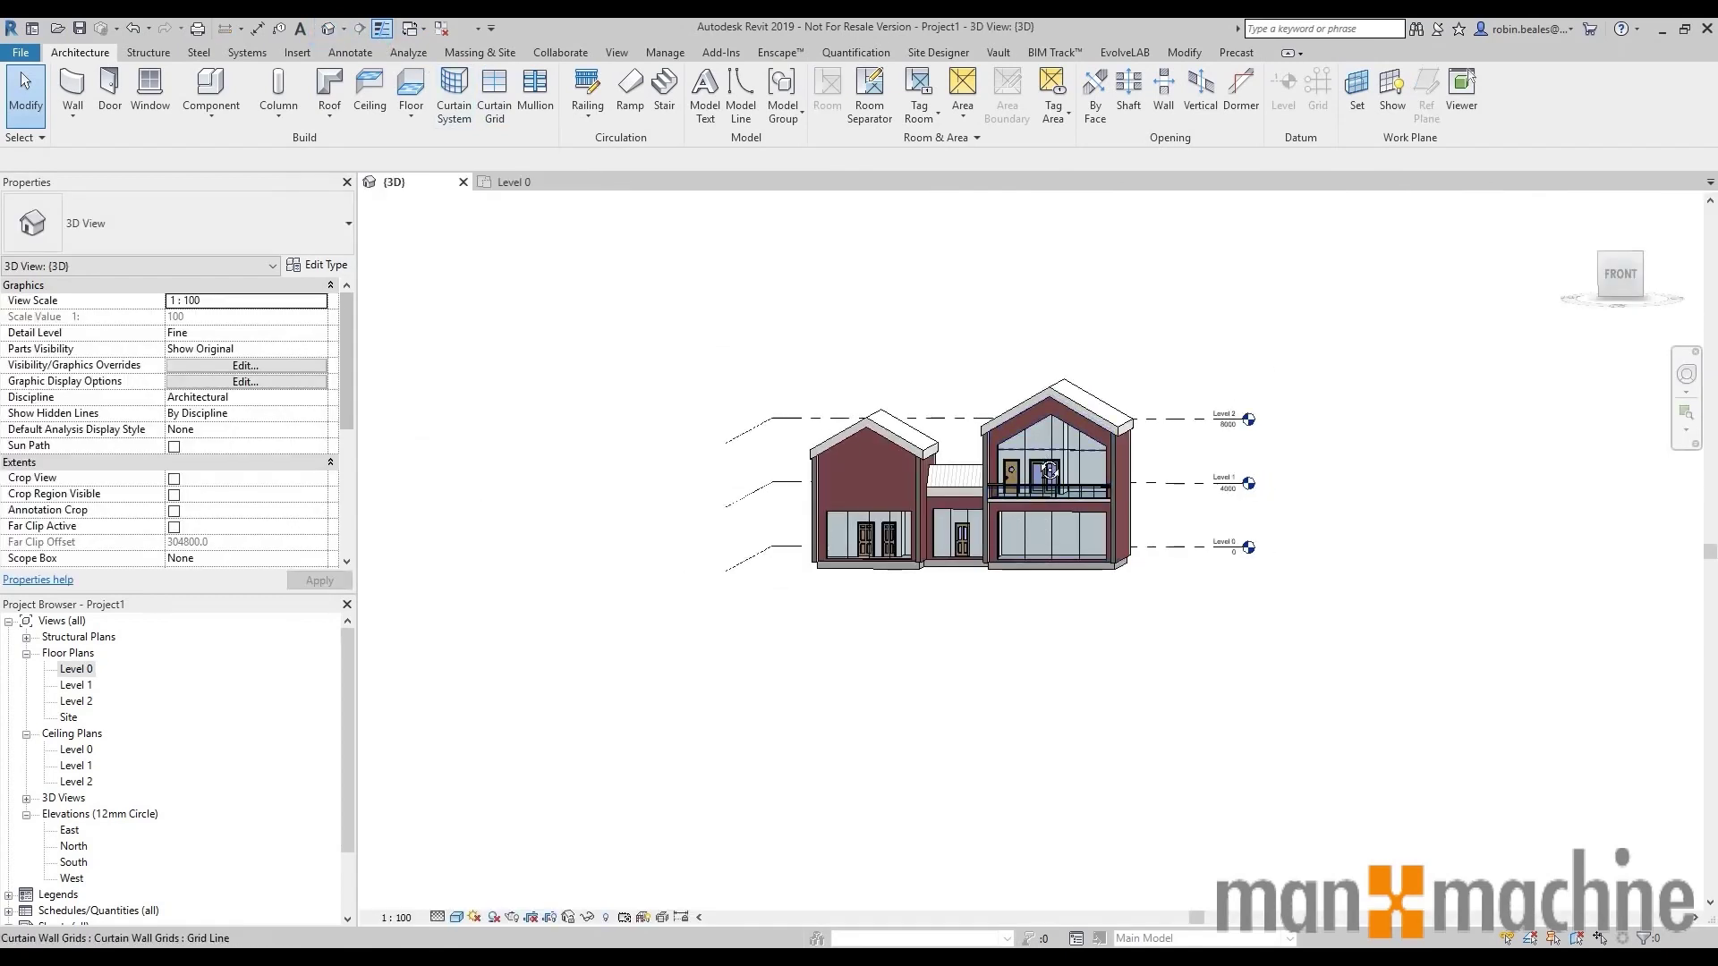
shift+middle_drag(1049, 470, 982, 426)
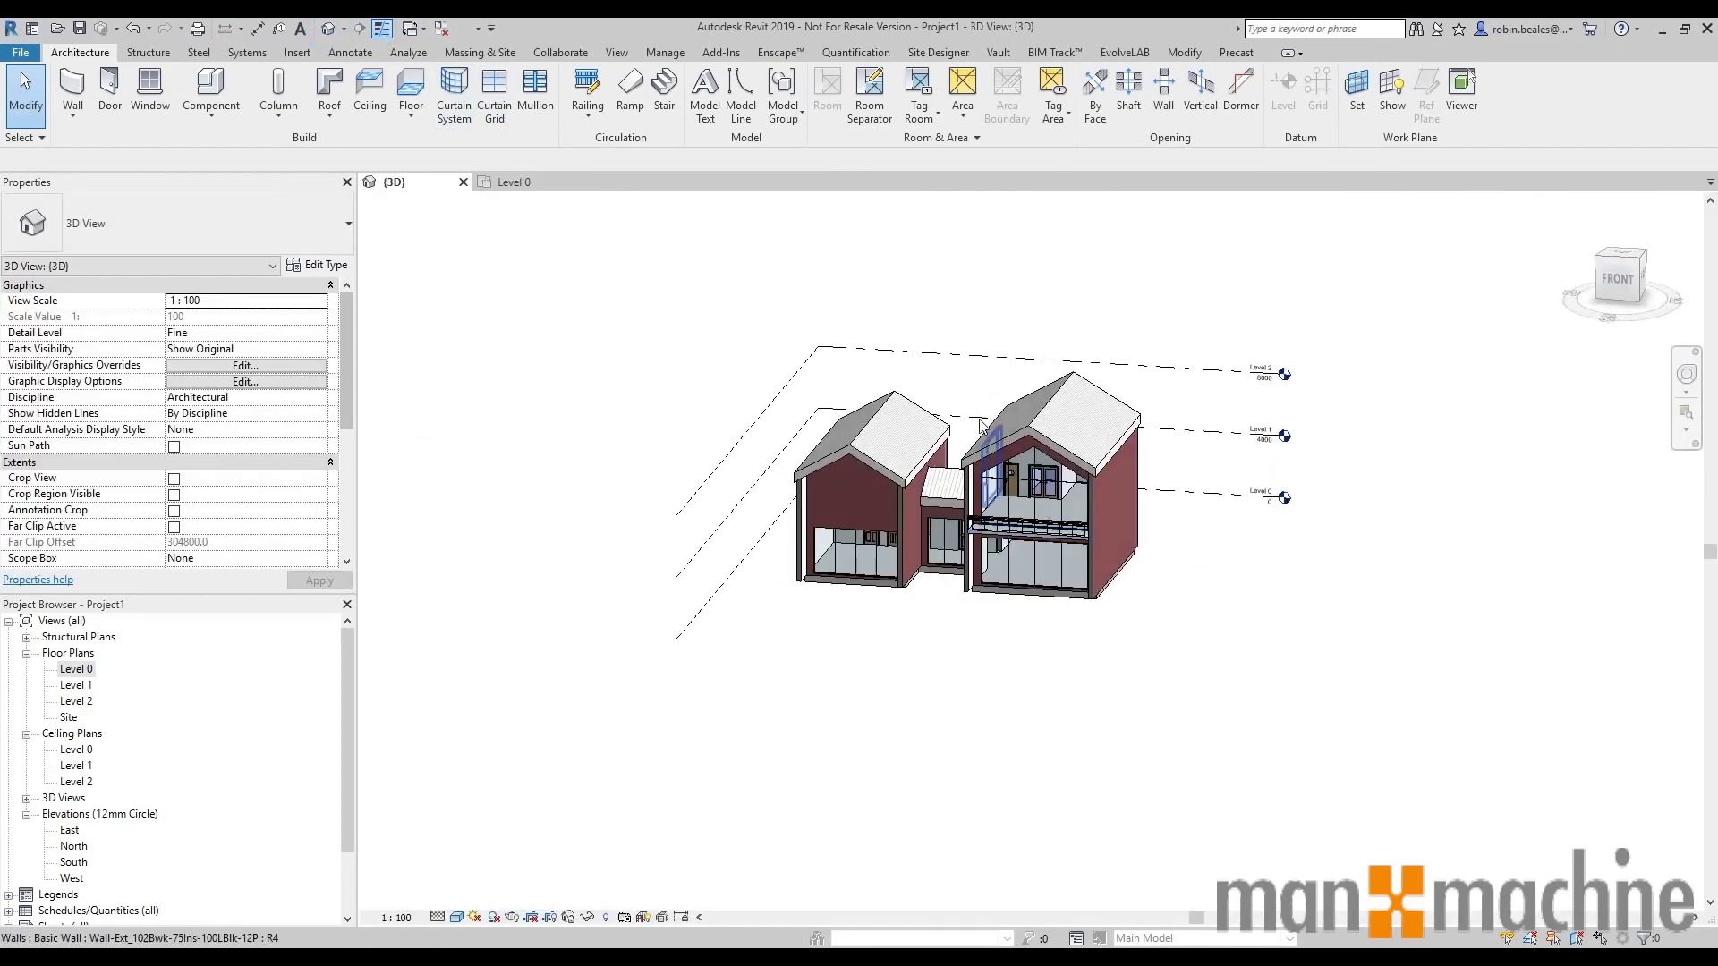
shift+middle_drag(1249, 570, 1073, 559)
scroll(1000, 551, up, 5)
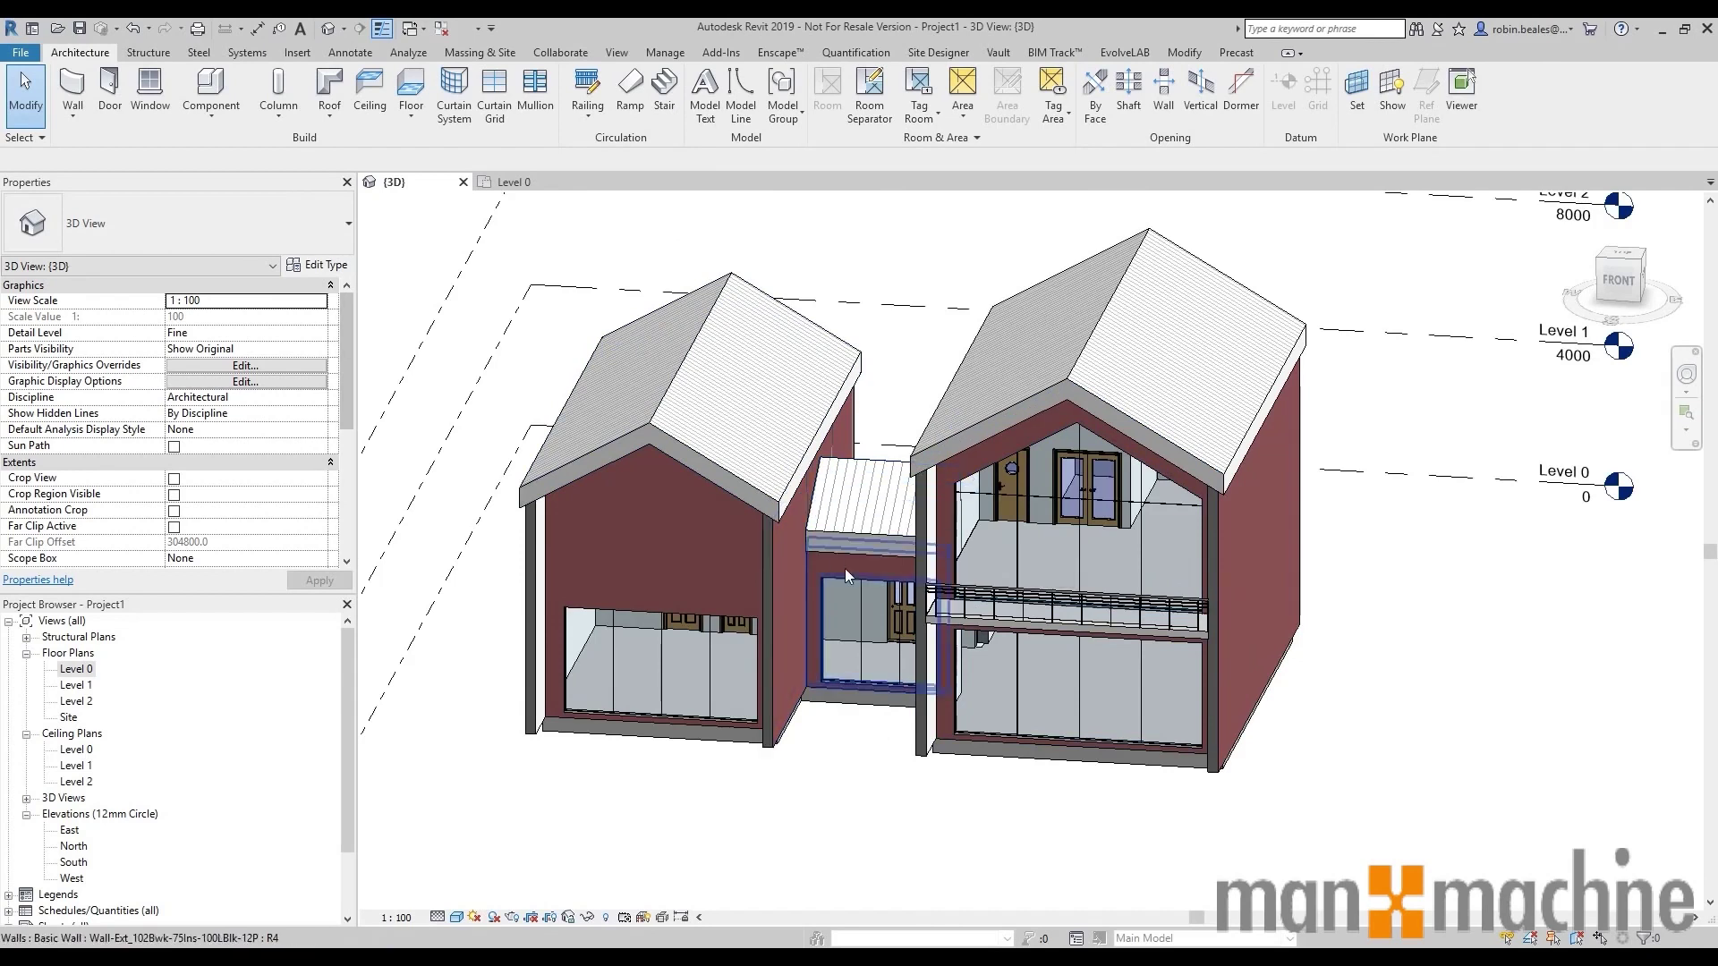
shift+middle_drag(860, 653, 1003, 619)
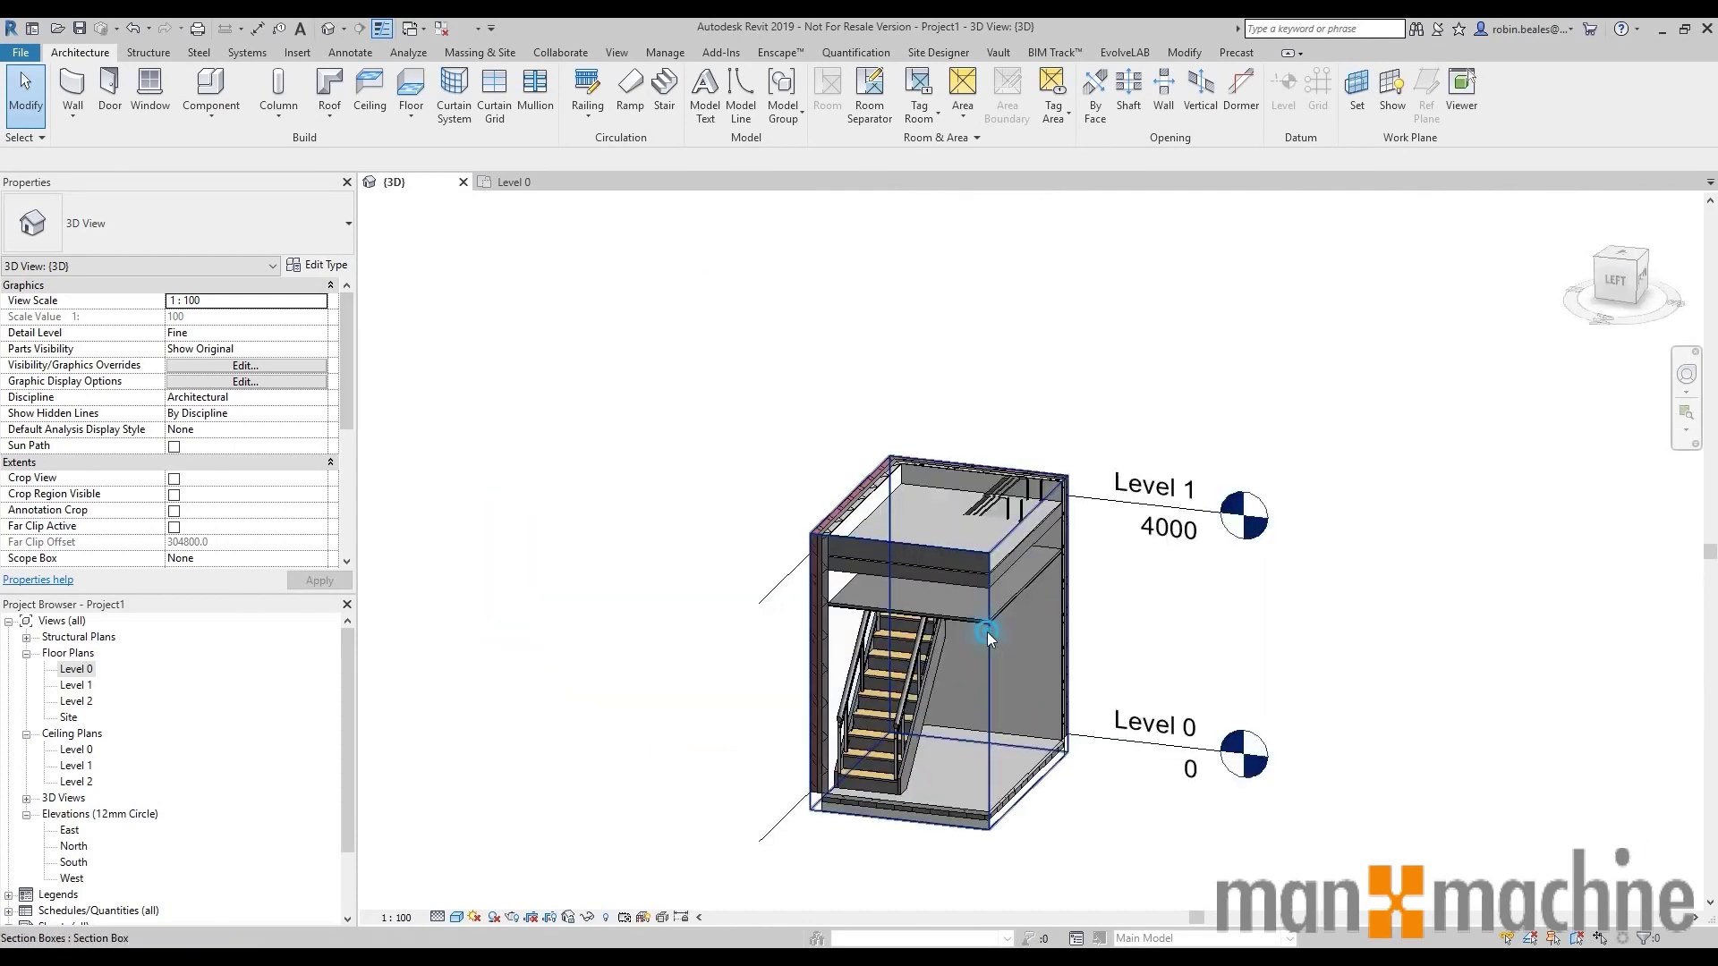
Extend the section box upward and sideways around the staircase to include the floor above and more of the interior
click(986, 632)
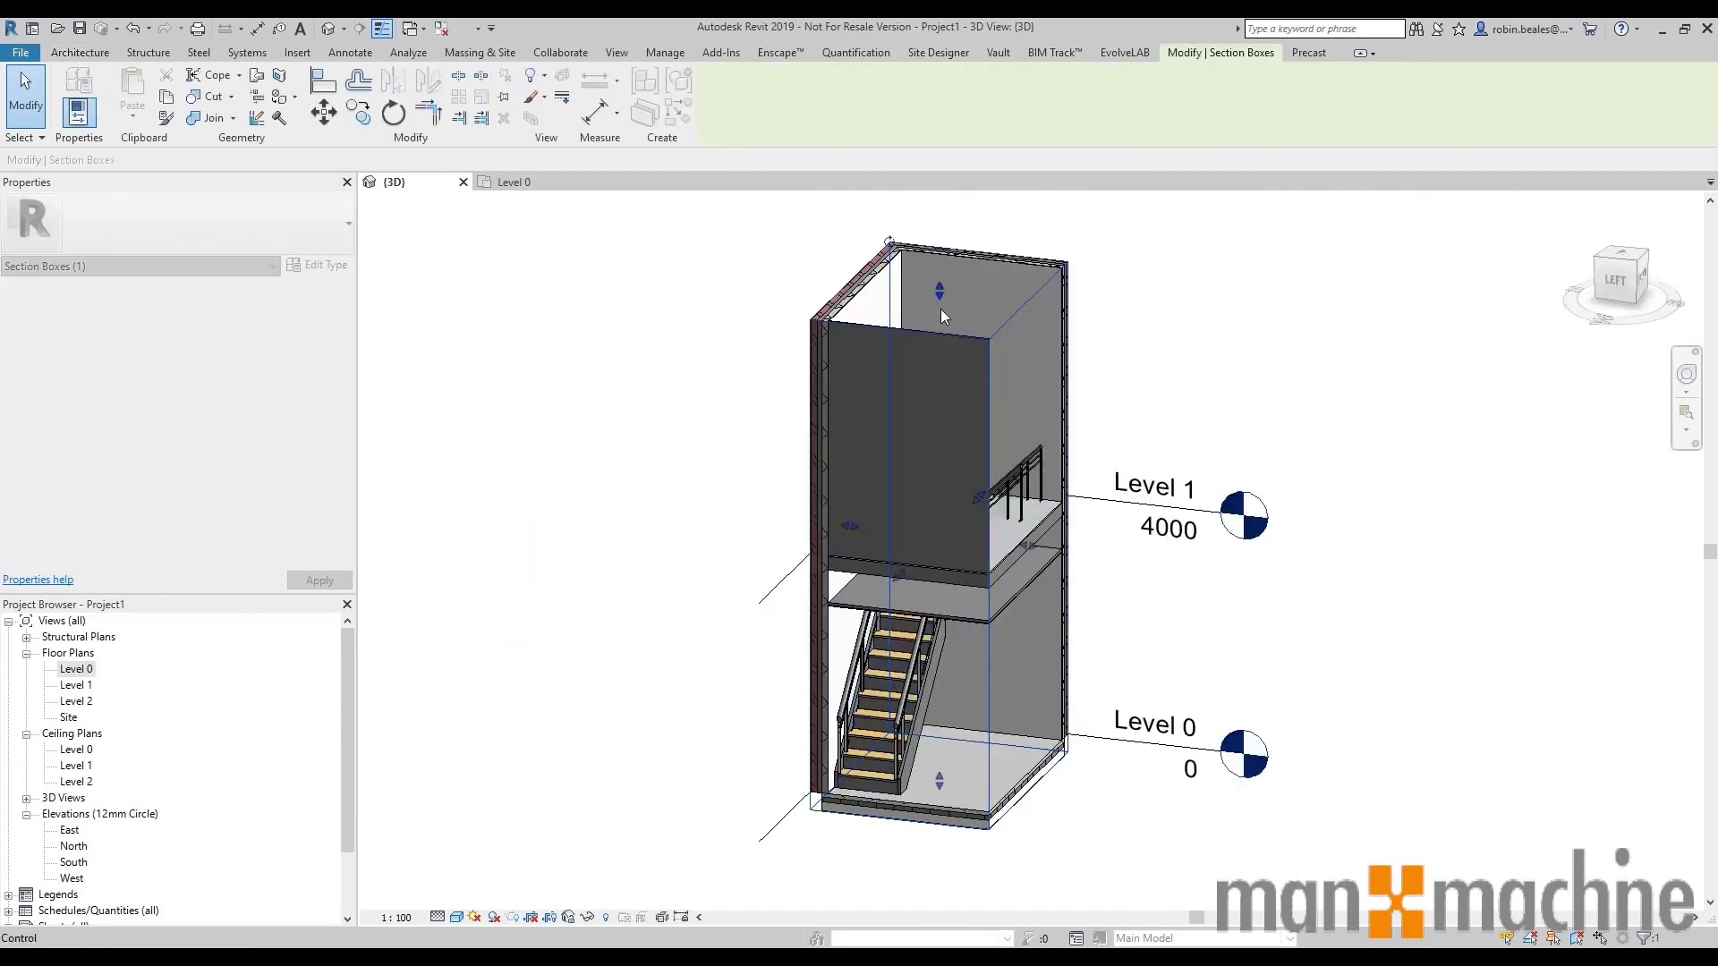
shift+middle_drag(941, 316, 1087, 585)
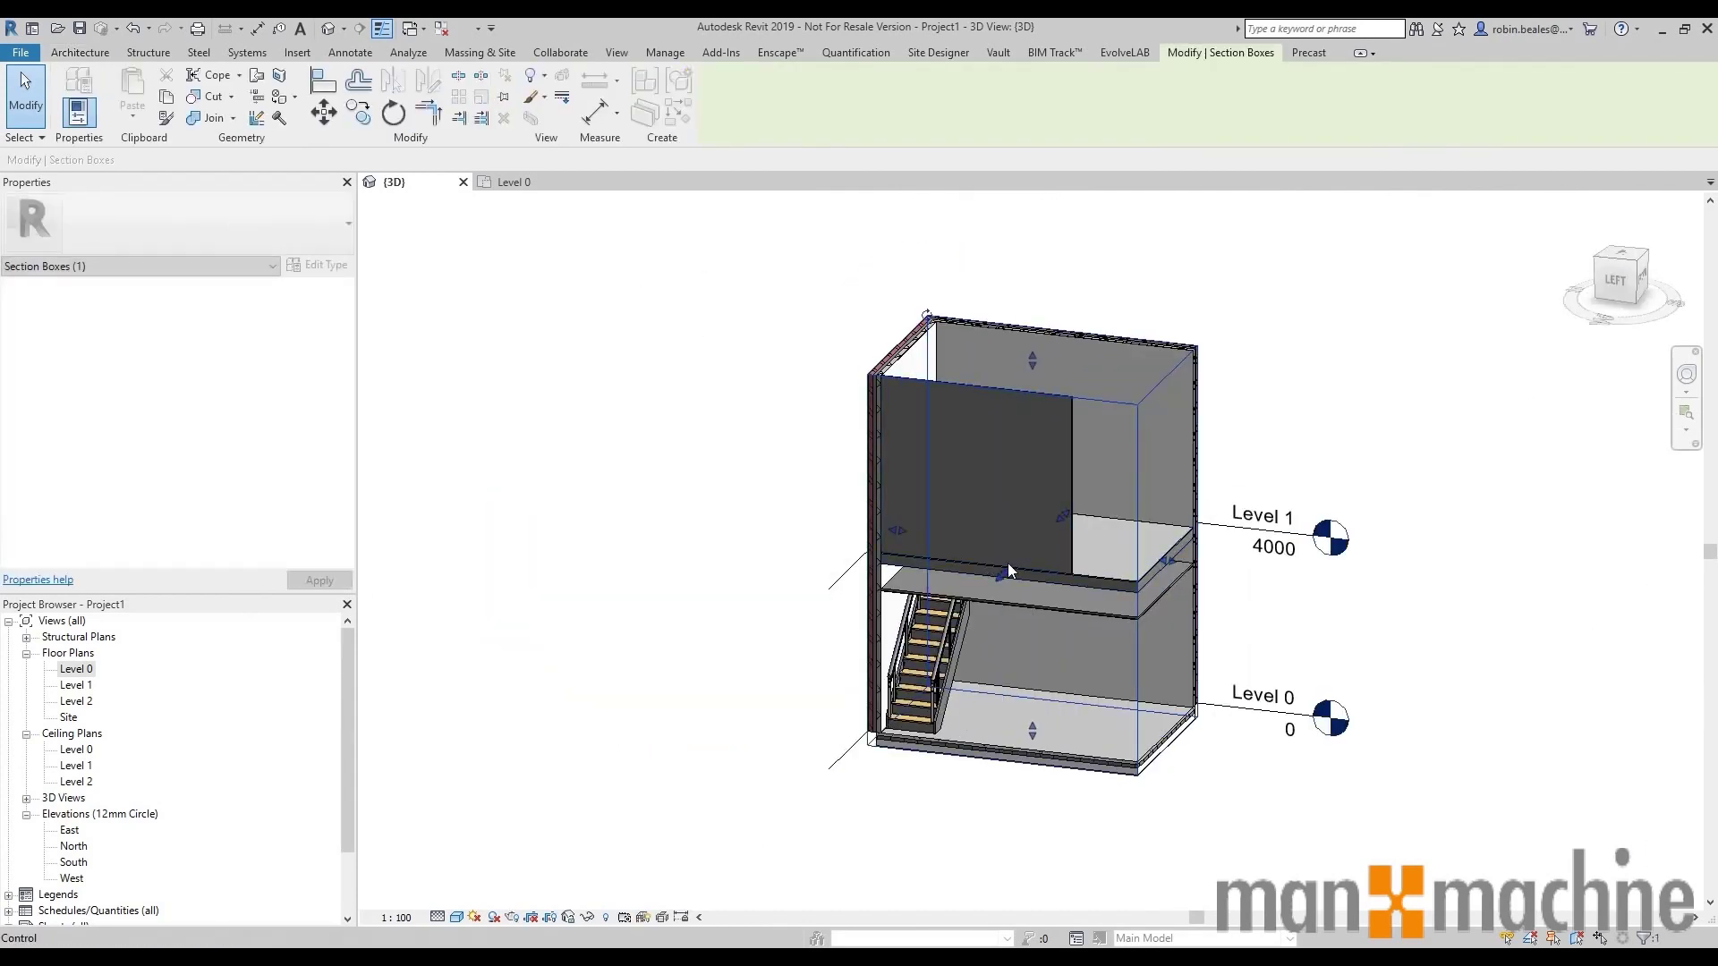
shift+middle_drag(1062, 527, 1167, 572)
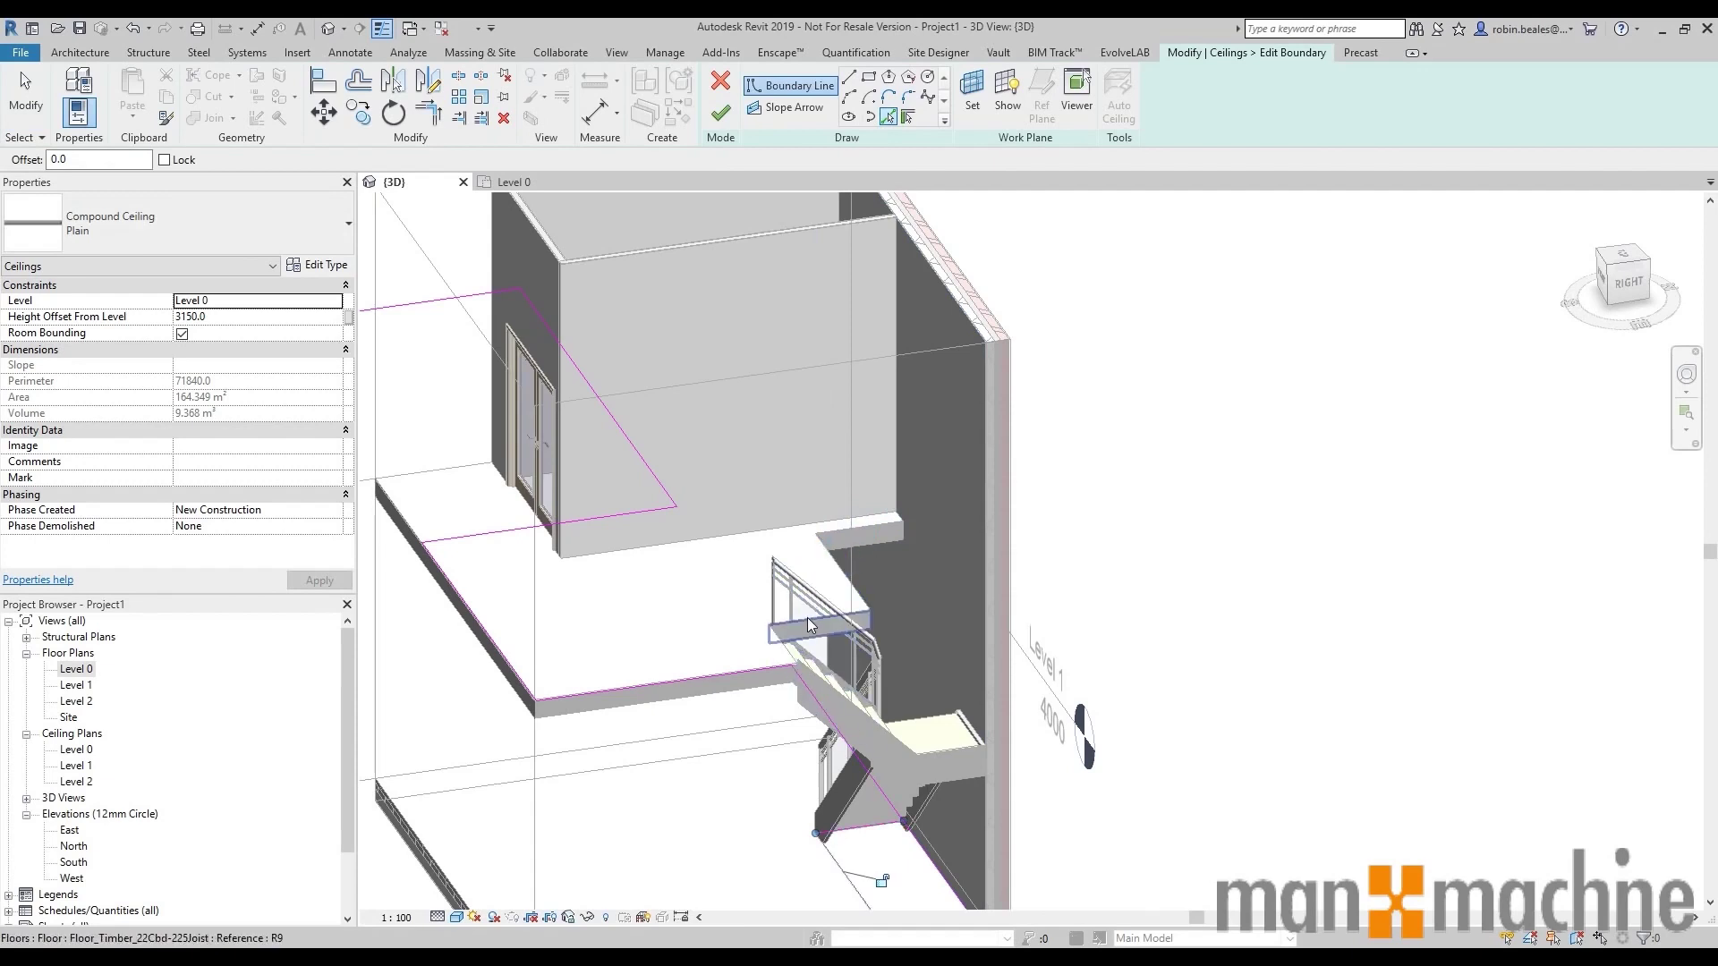
Trim the ceiling's boundary lines into clean corners at the stair opening using Trim/Extend to Corner
shift+middle_drag(810, 646, 766, 633)
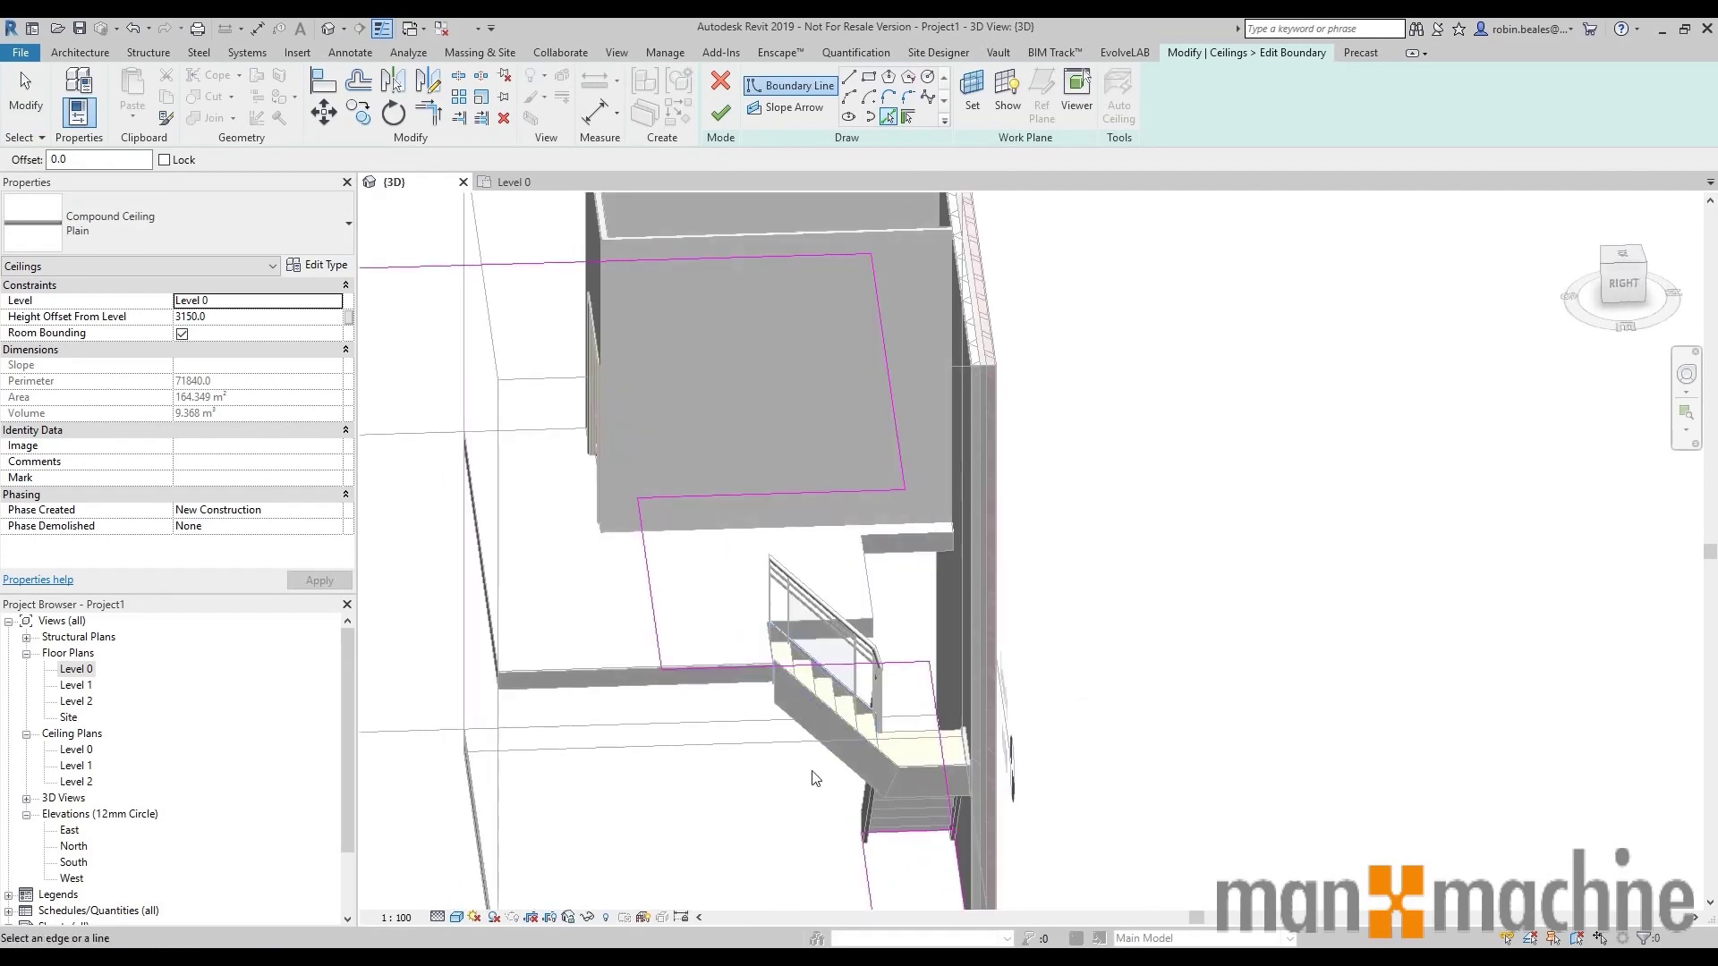
key(t)
key(r)
middle_drag(815, 763, 845, 567)
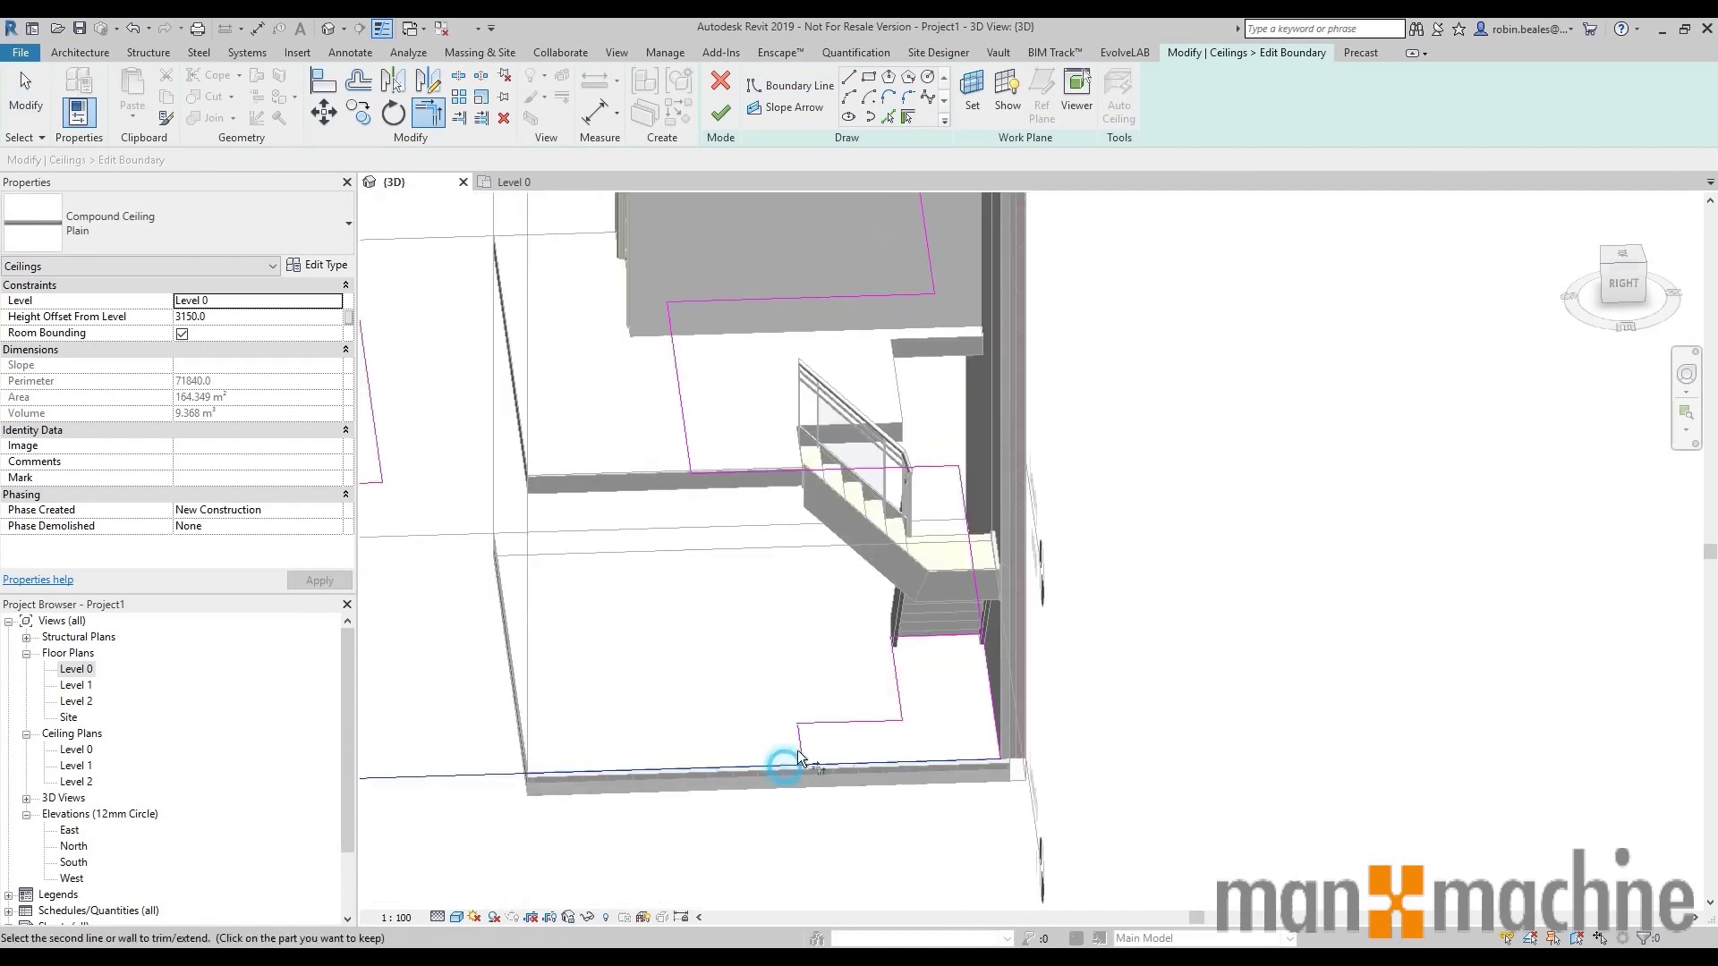
click(808, 725)
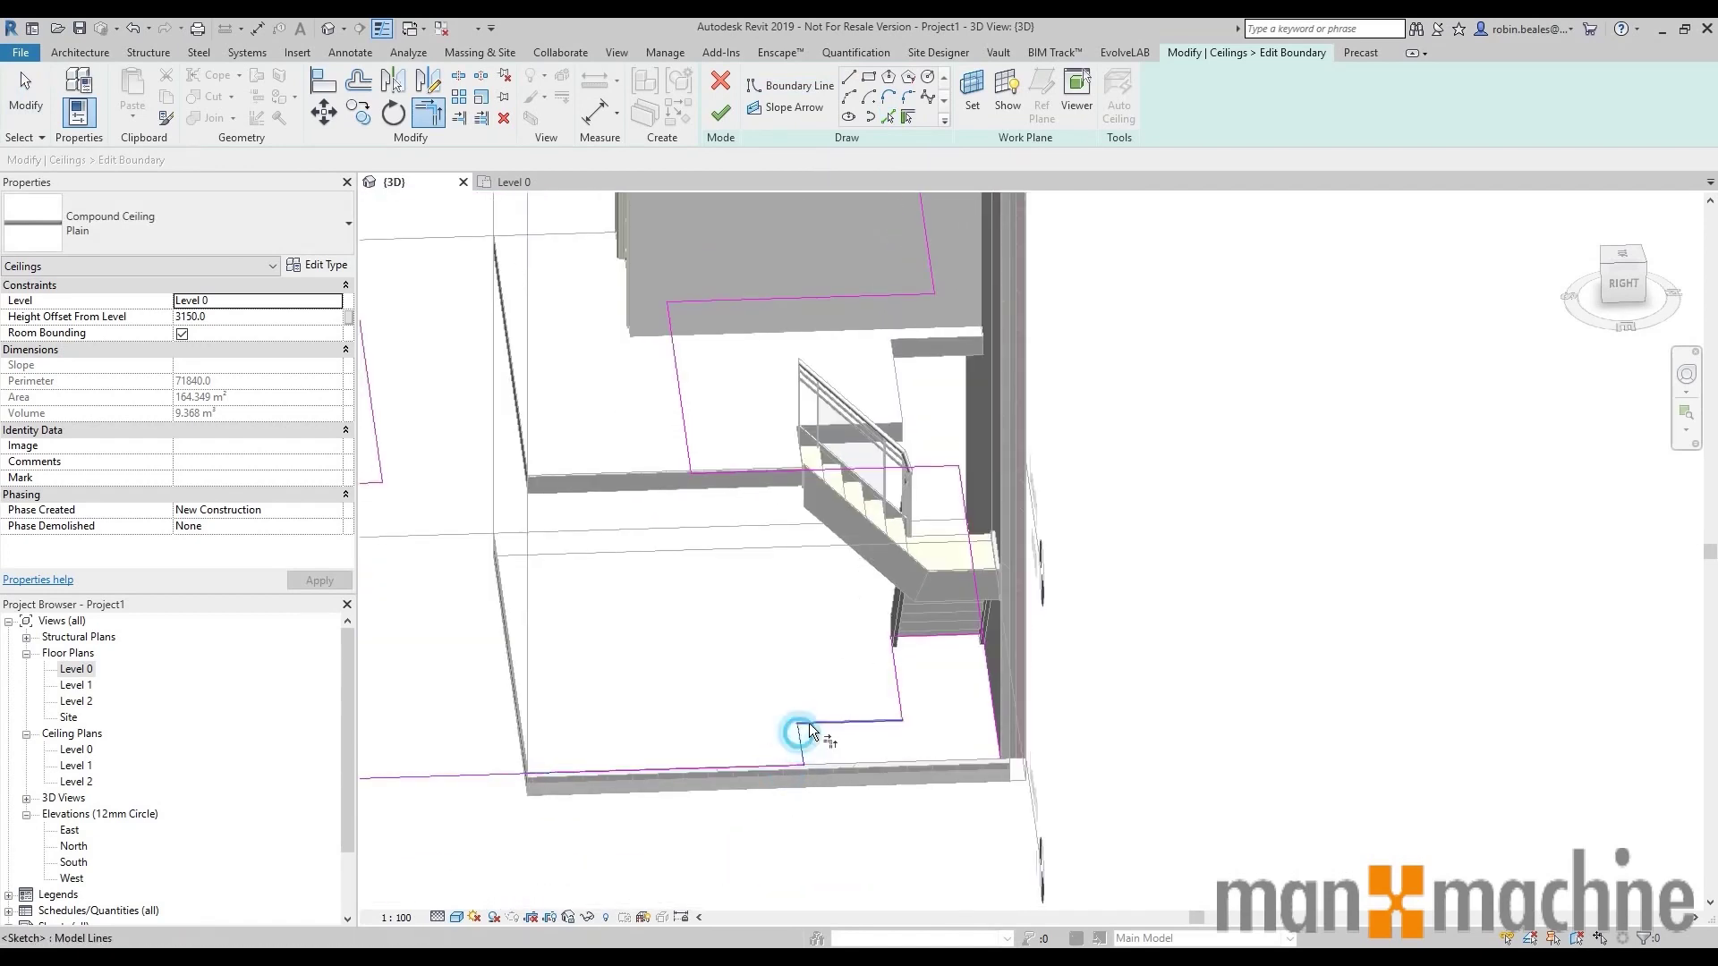
click(845, 723)
click(900, 697)
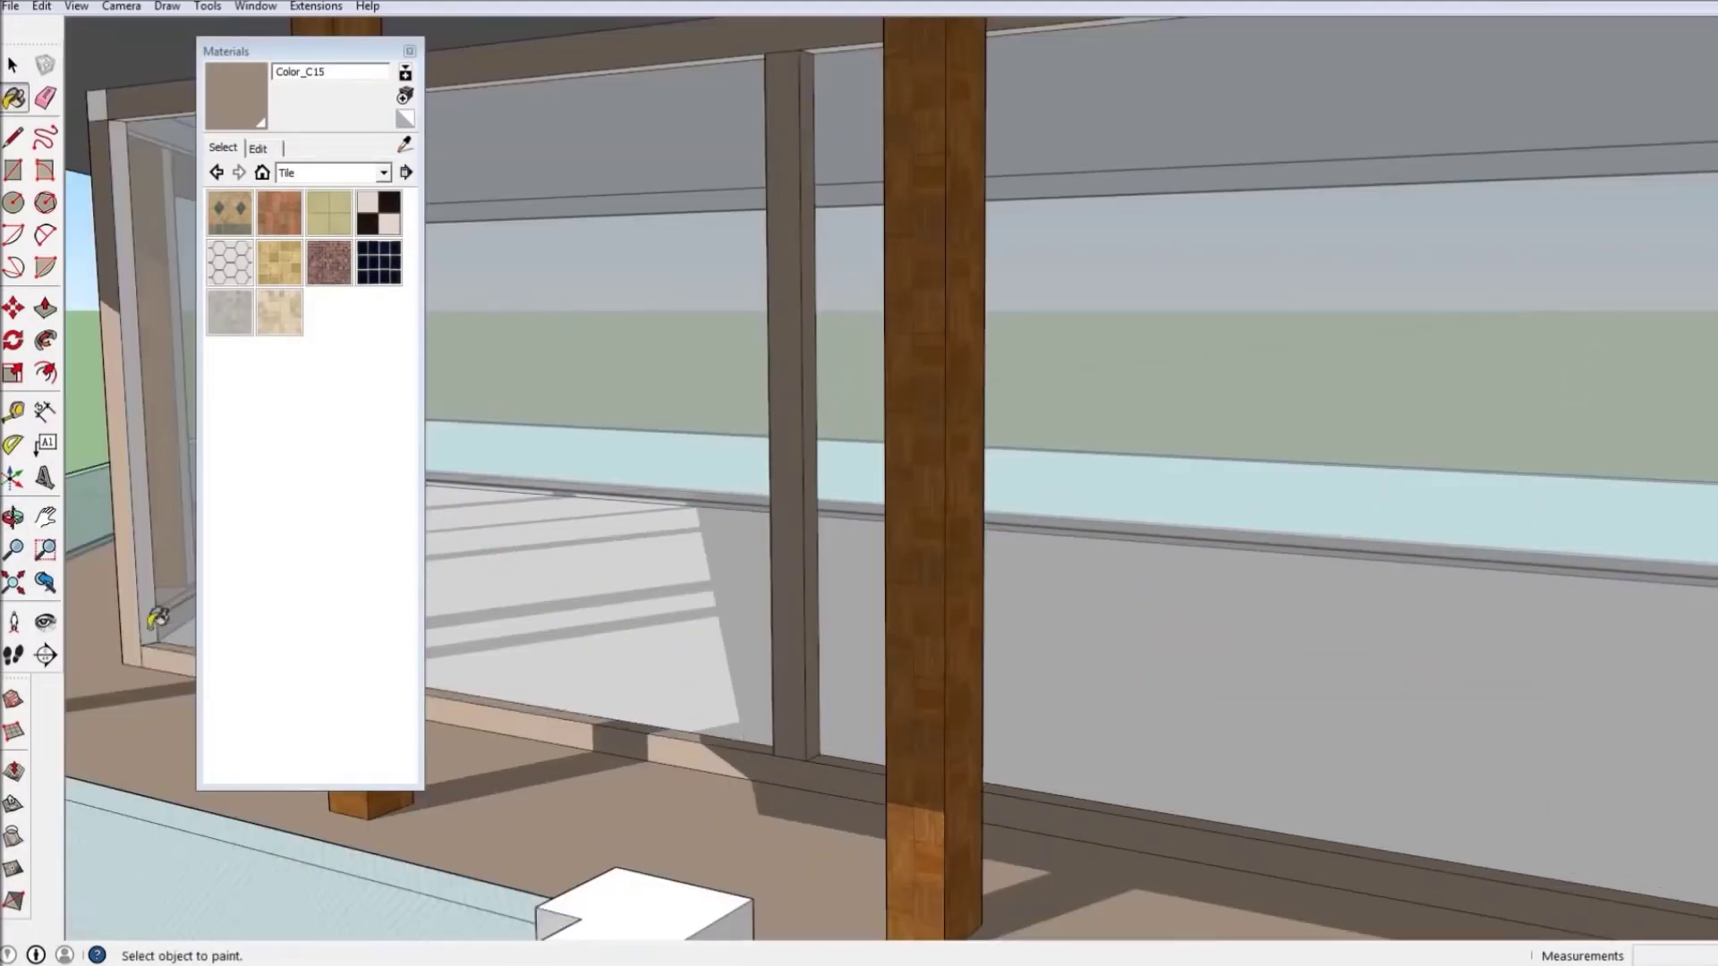
middle_drag(1029, 582, 1165, 413)
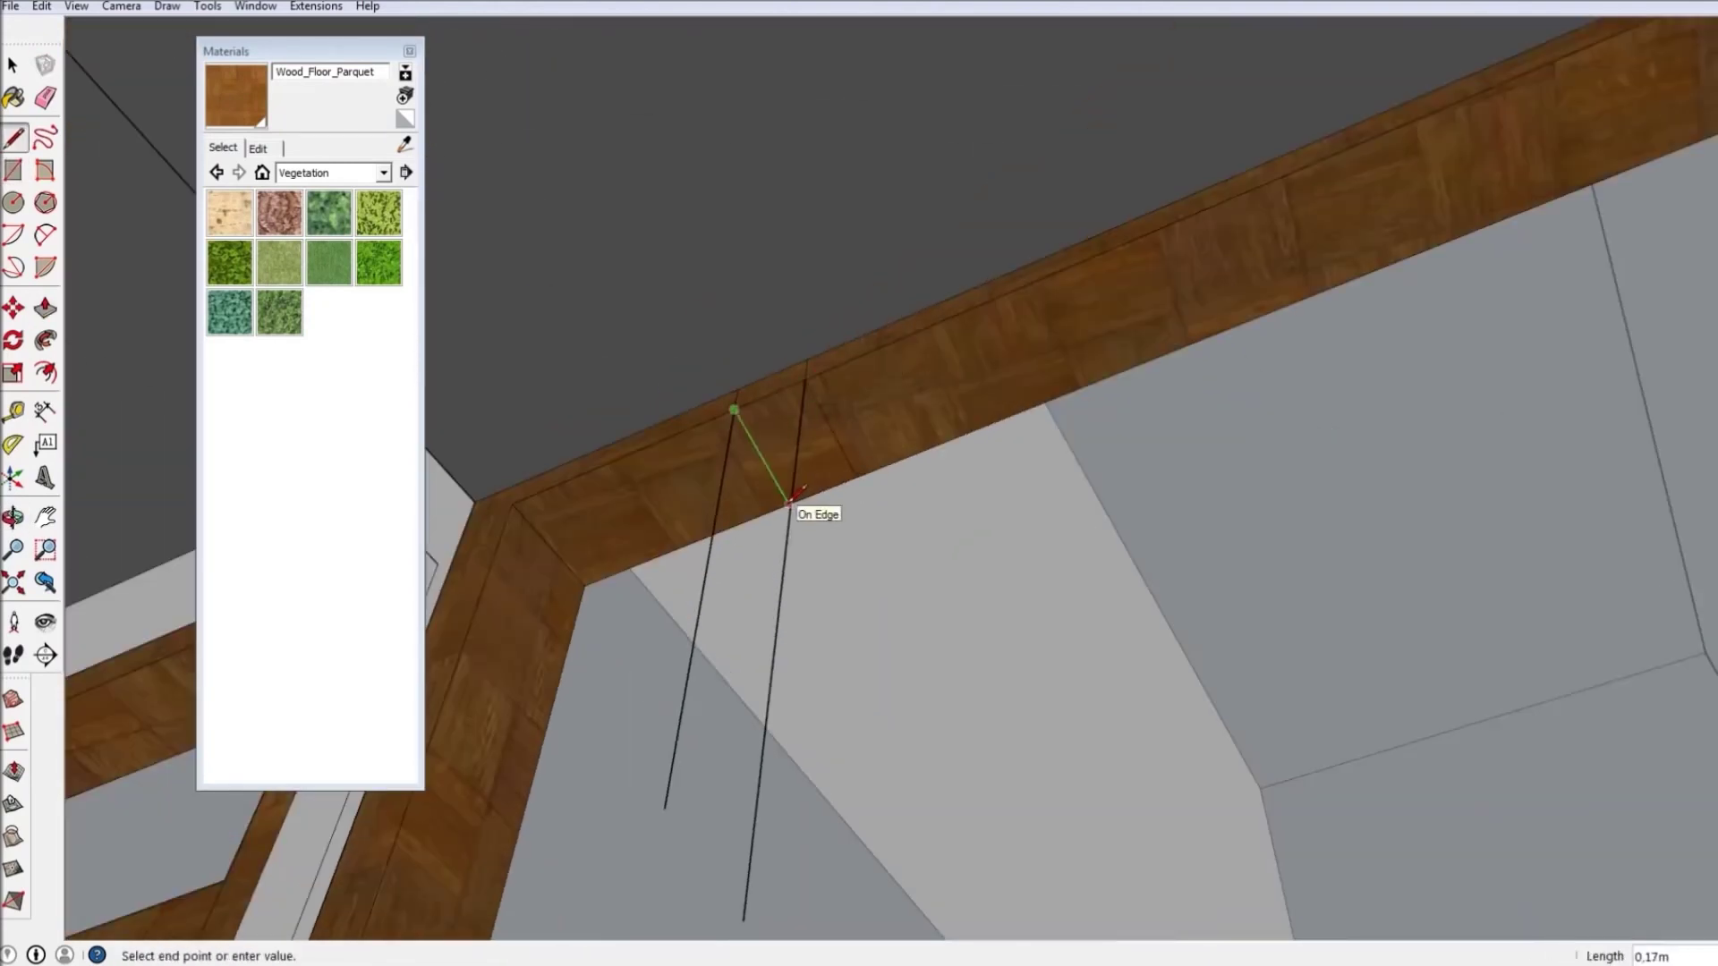
In SketchUp, sample the Cladding_Siding_Tan material from the low wall beside the deck stairs
middle_drag(787, 505, 855, 466)
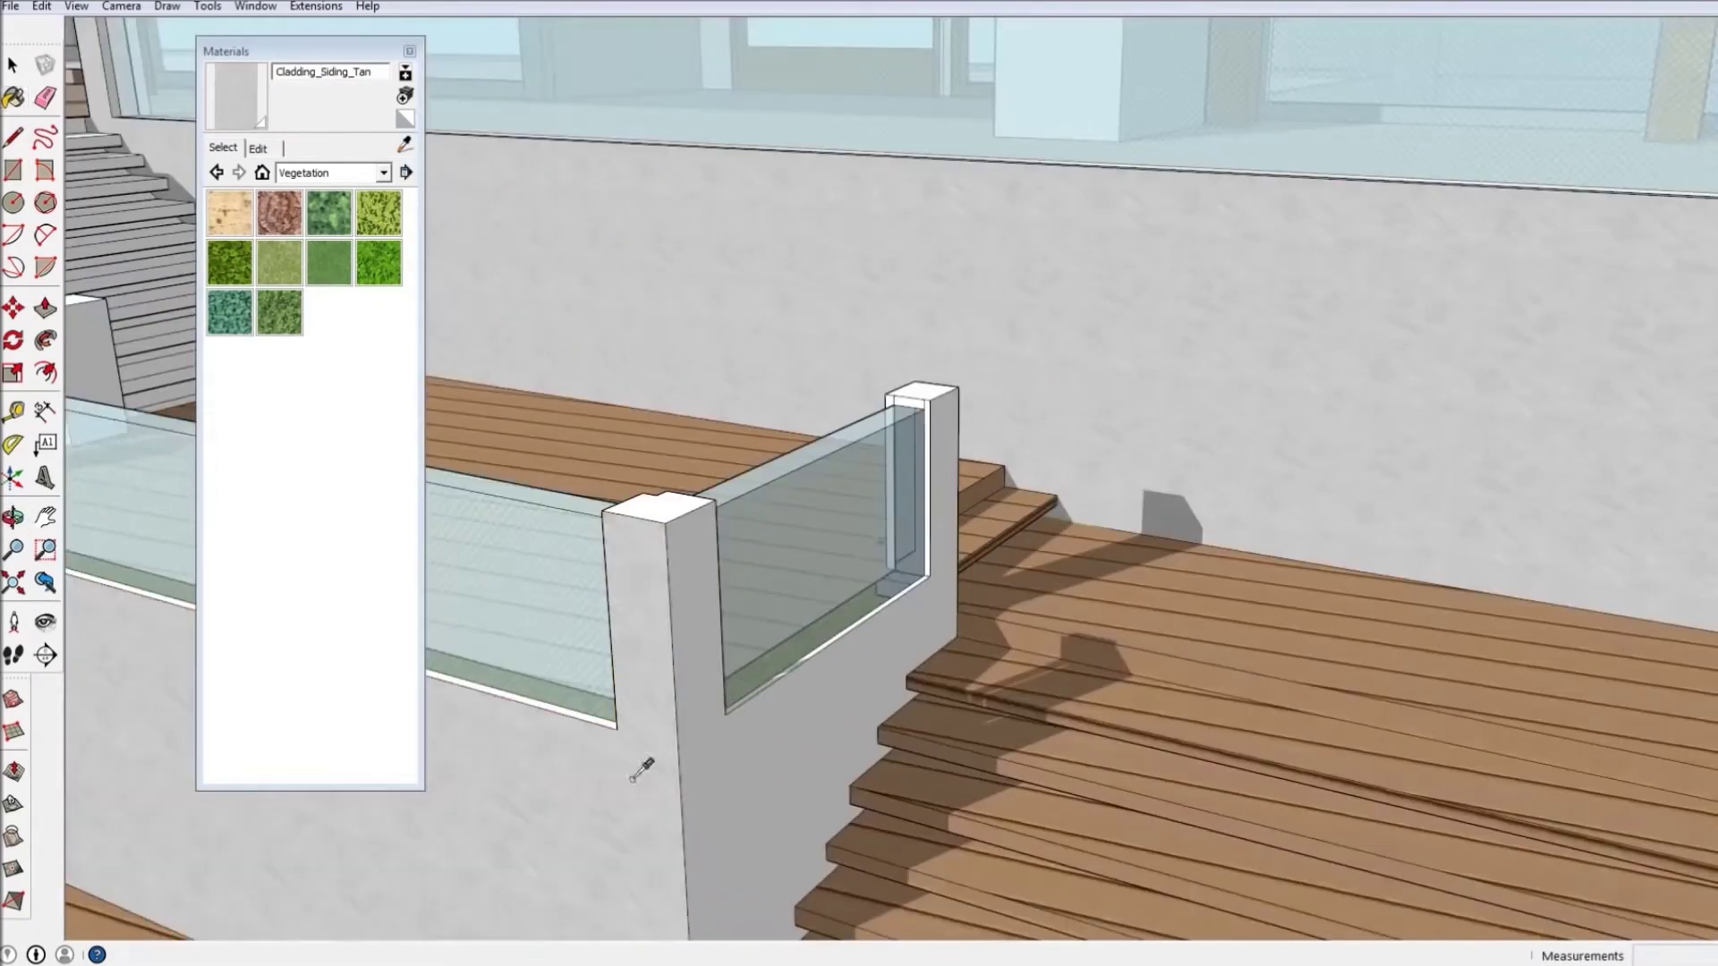
click(641, 769)
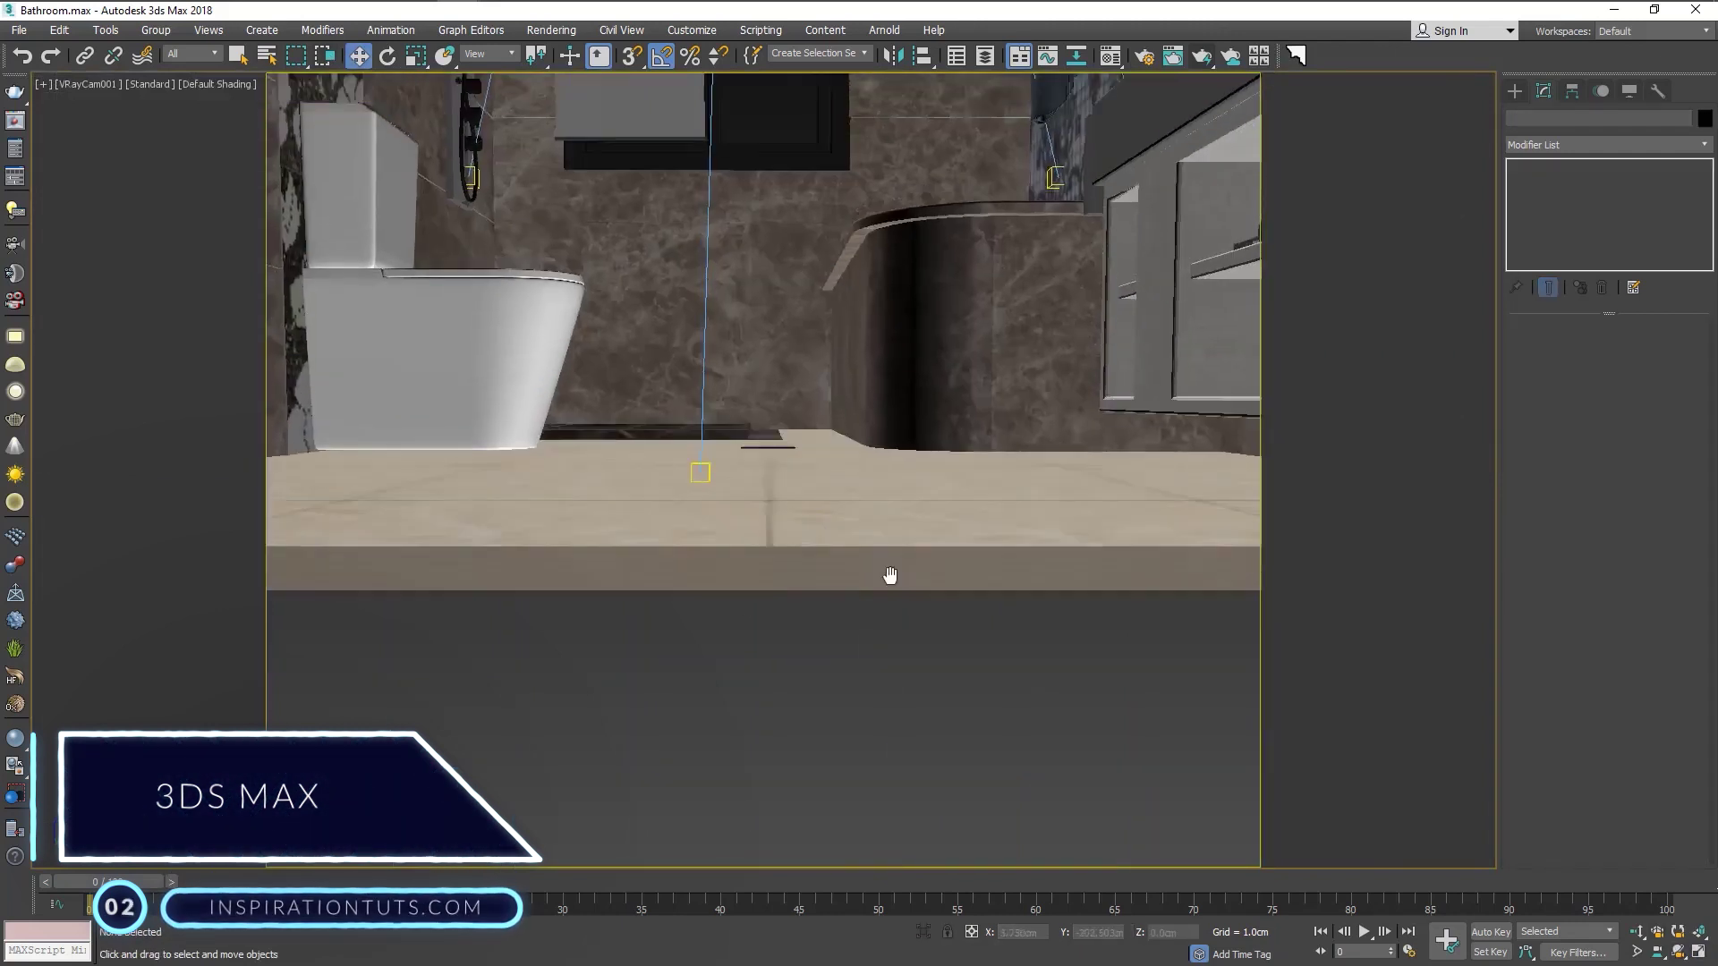
In 3ds Max, reframe the bathroom's VRayCam001 by widening its field of view, dollying back and orbiting to show the ceiling, bathtub and vanity
middle_drag(890, 575, 841, 793)
click(1636, 952)
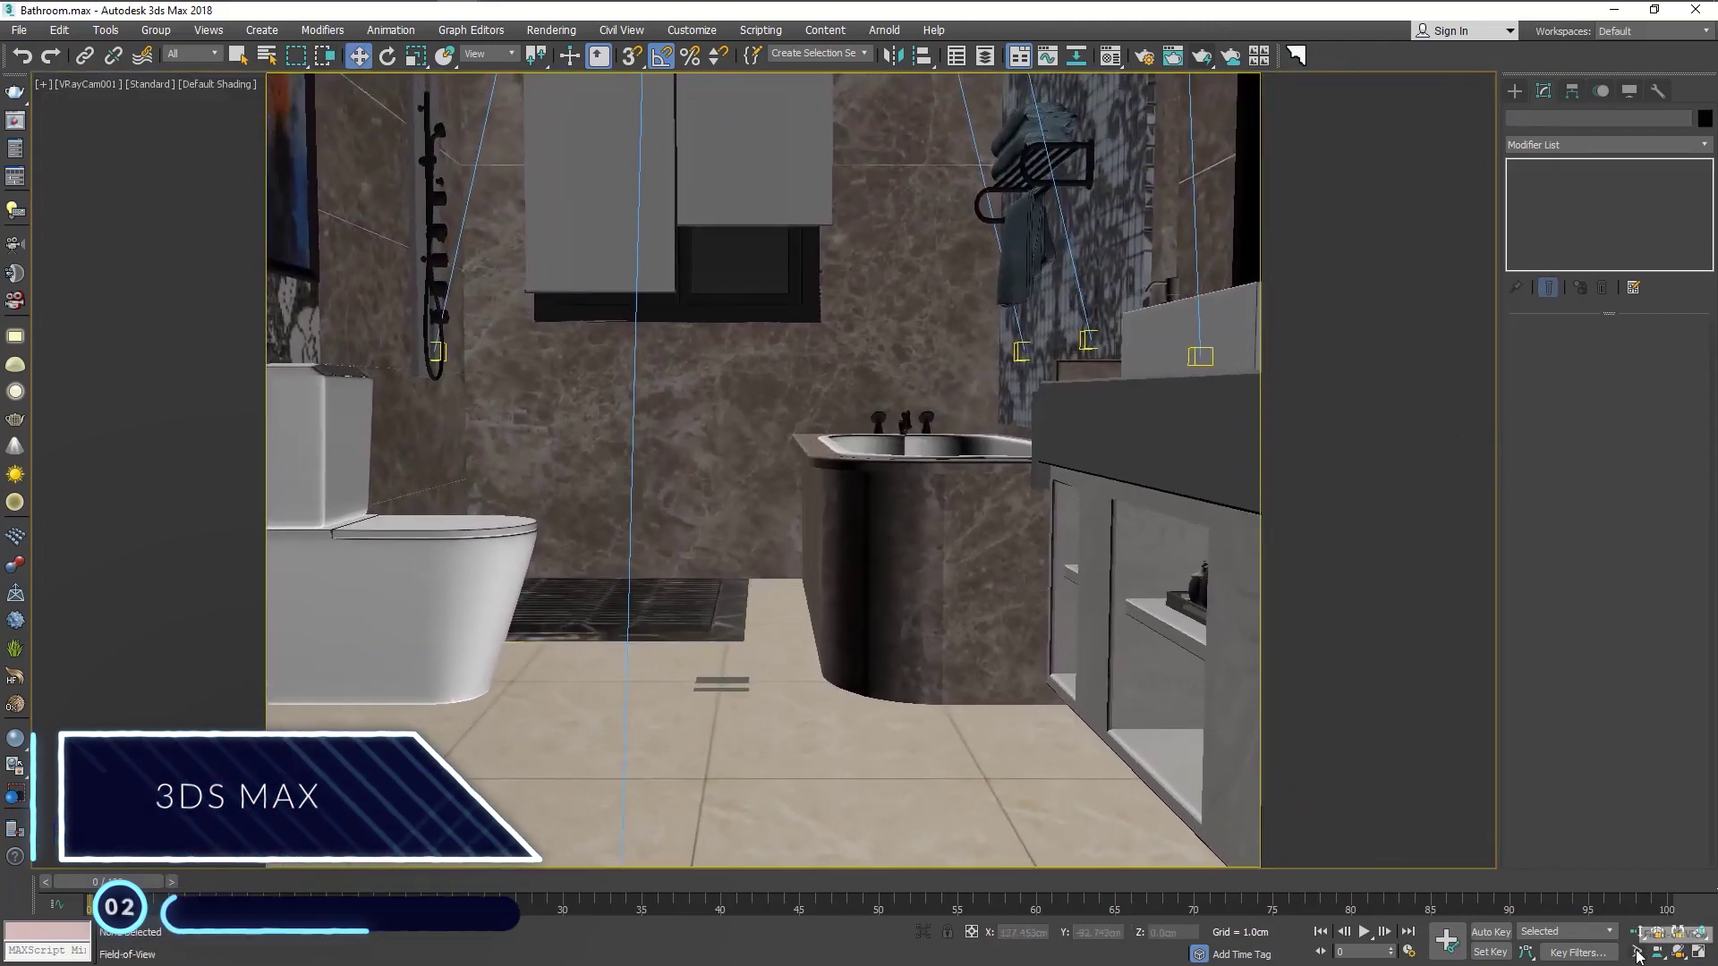
drag(962, 536, 979, 566)
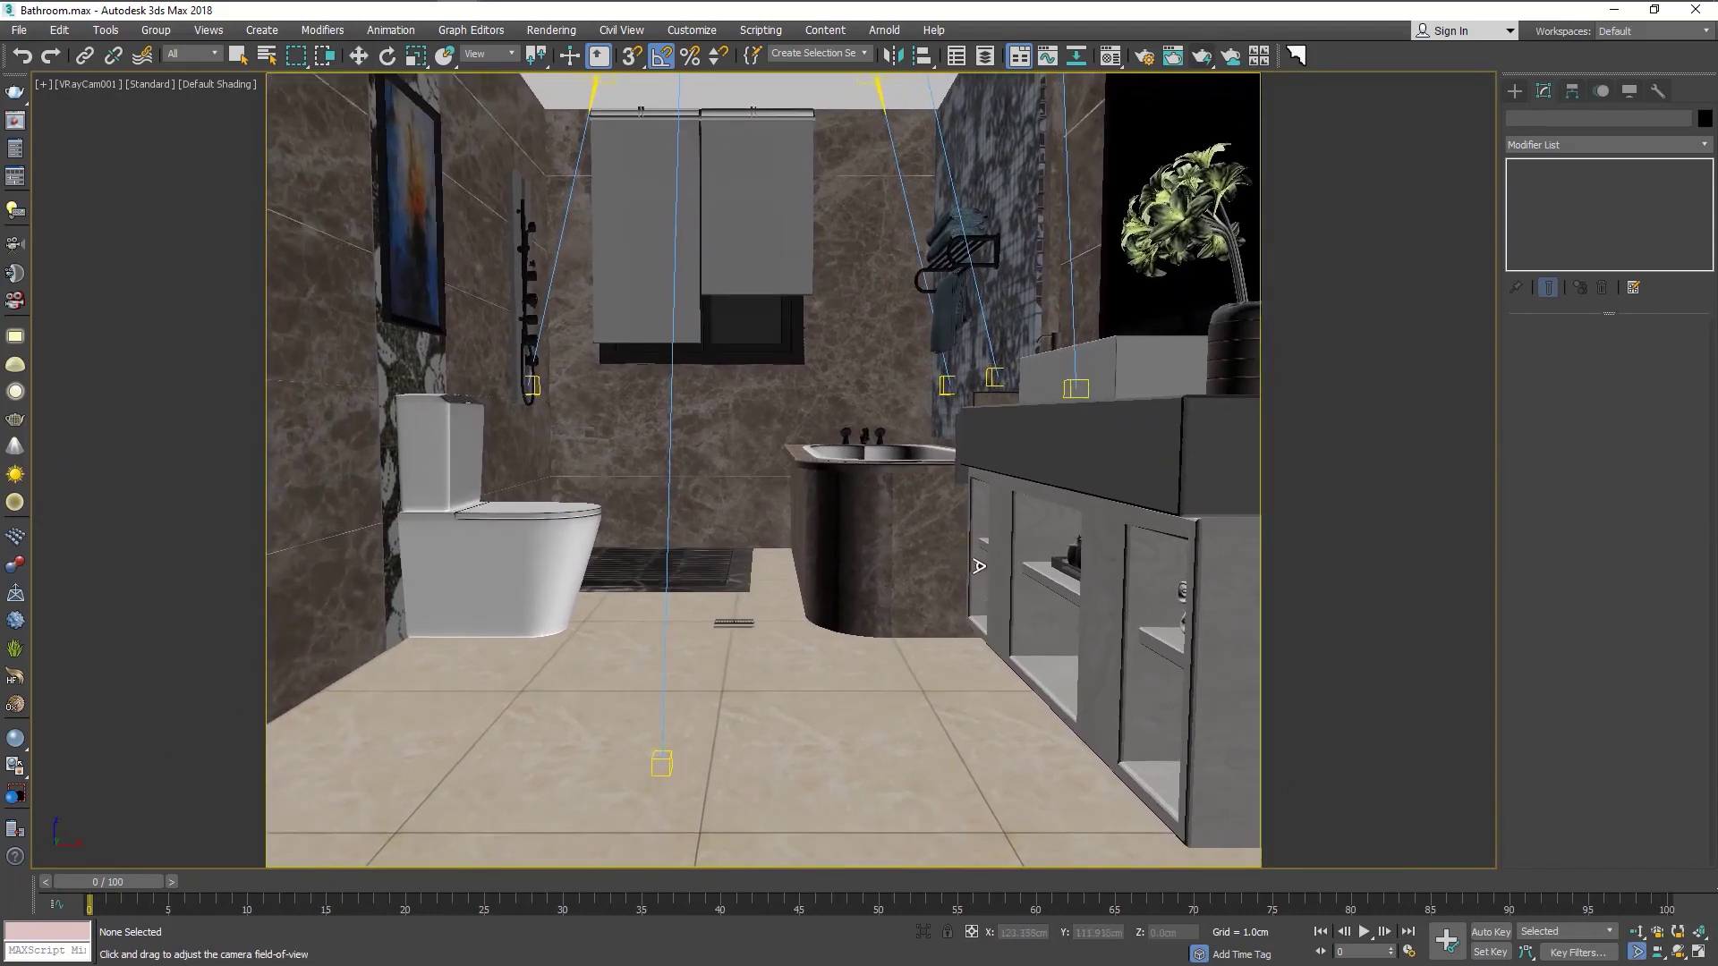
click(1637, 931)
drag(829, 537, 834, 546)
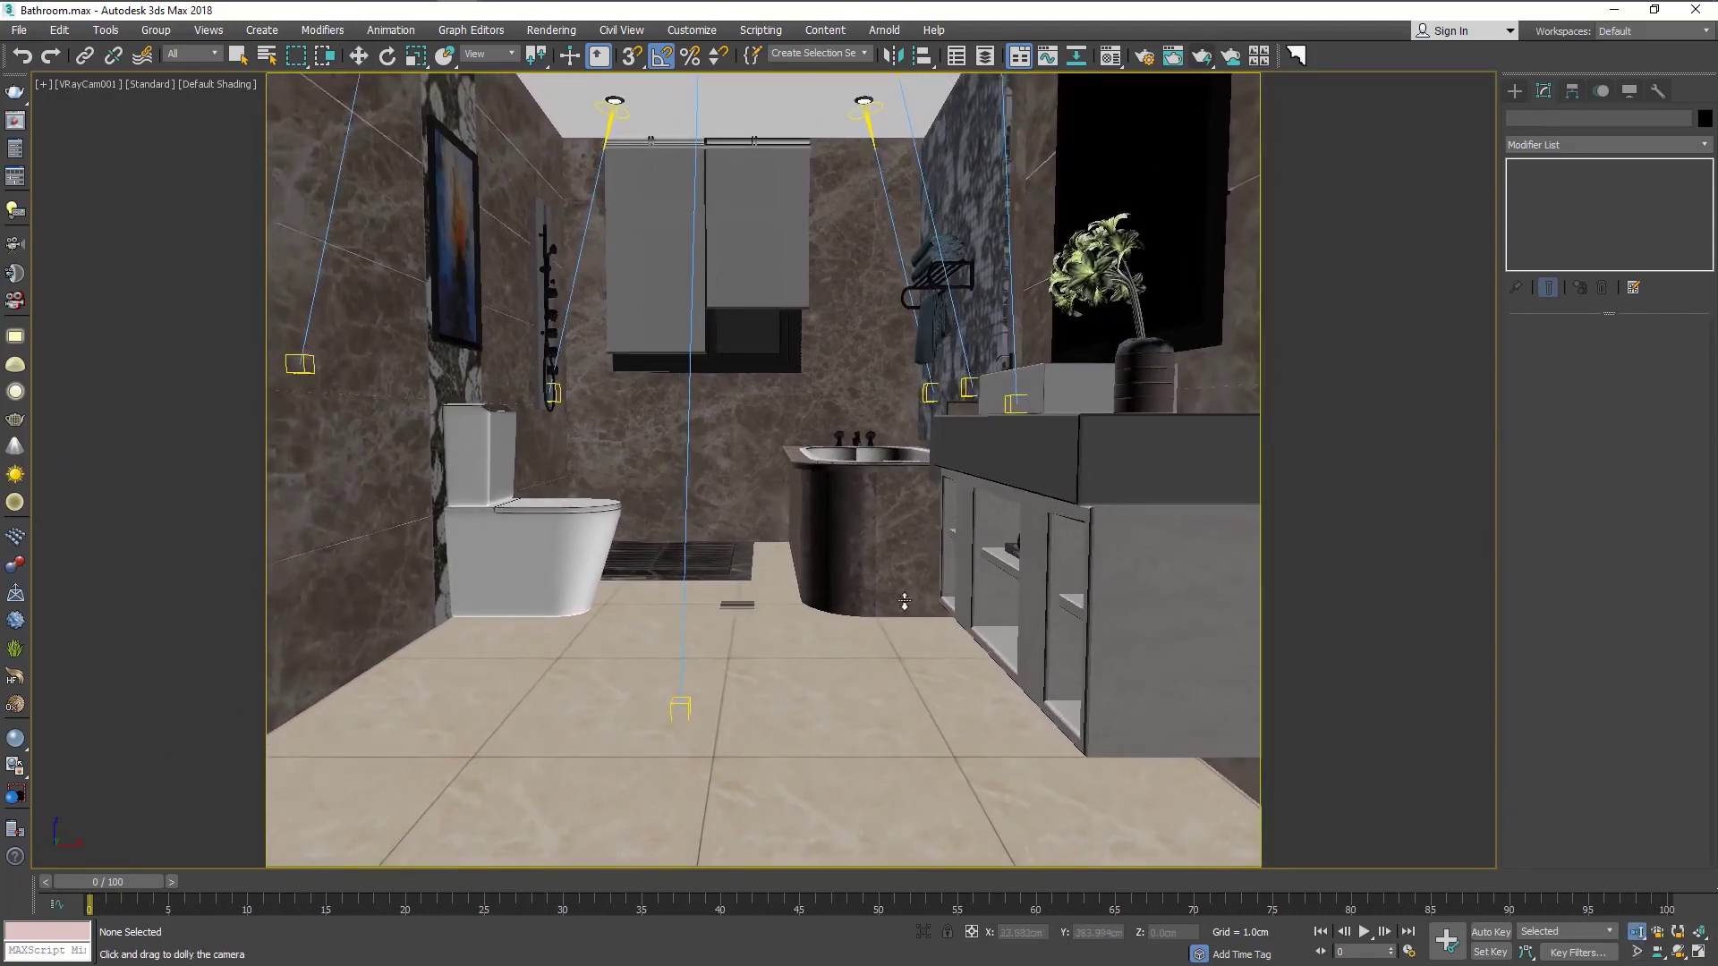
drag(1362, 801, 827, 647)
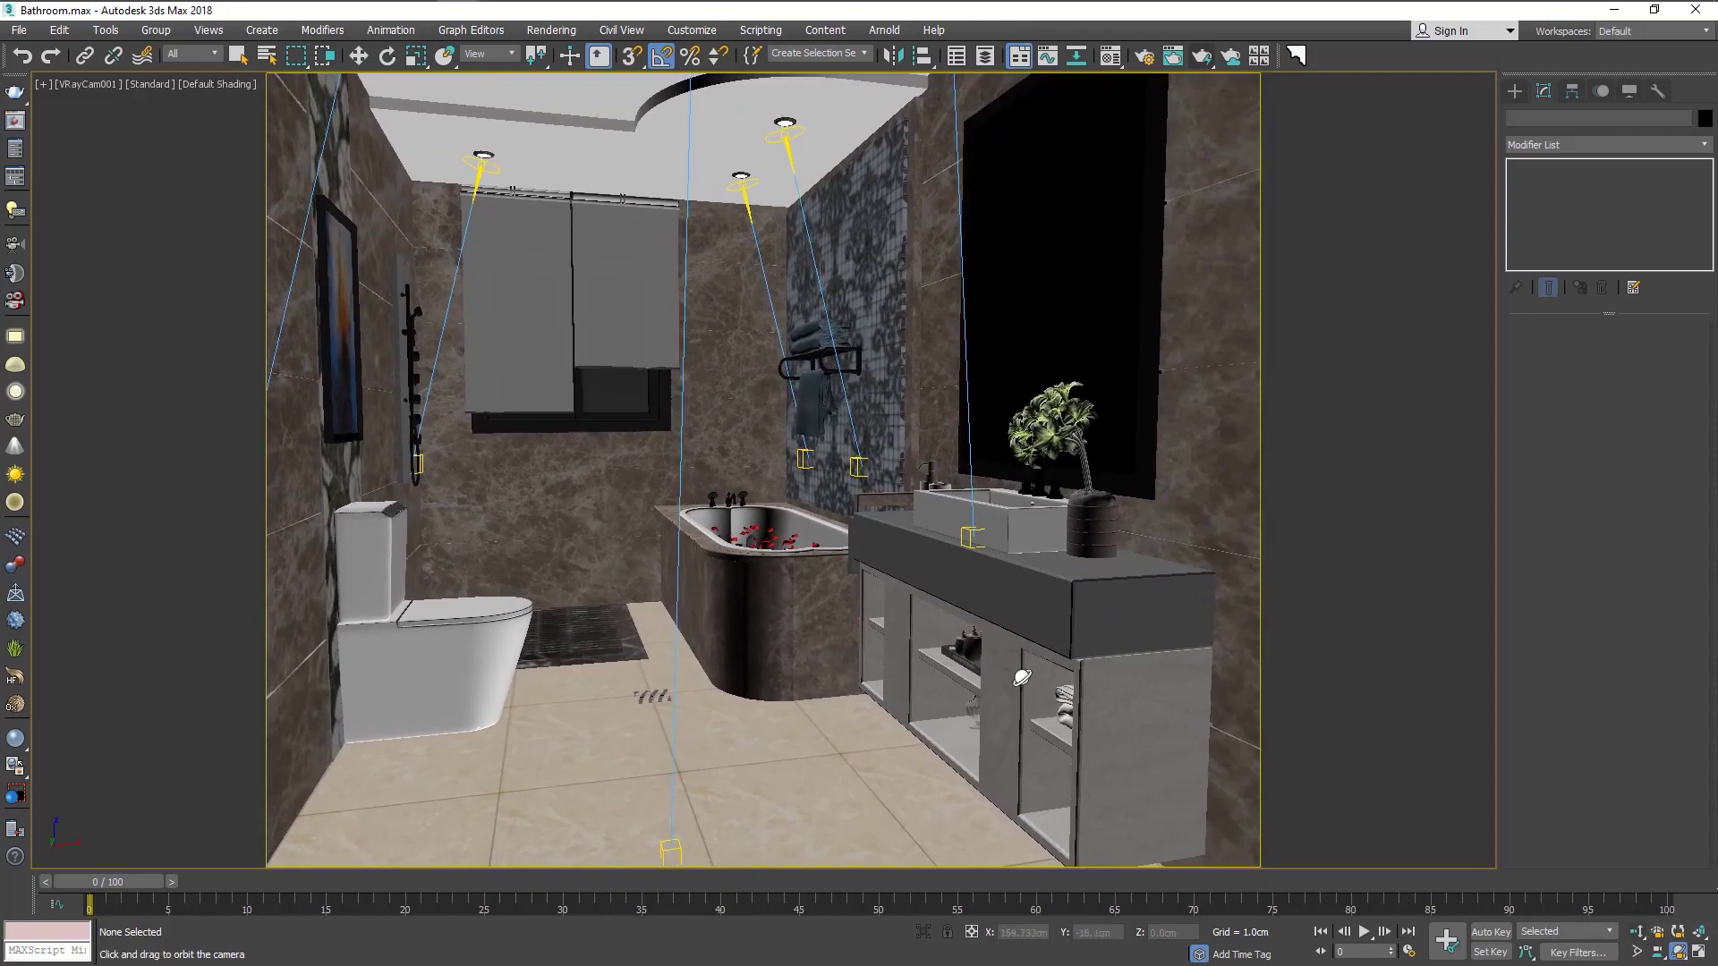
drag(1022, 678, 1020, 666)
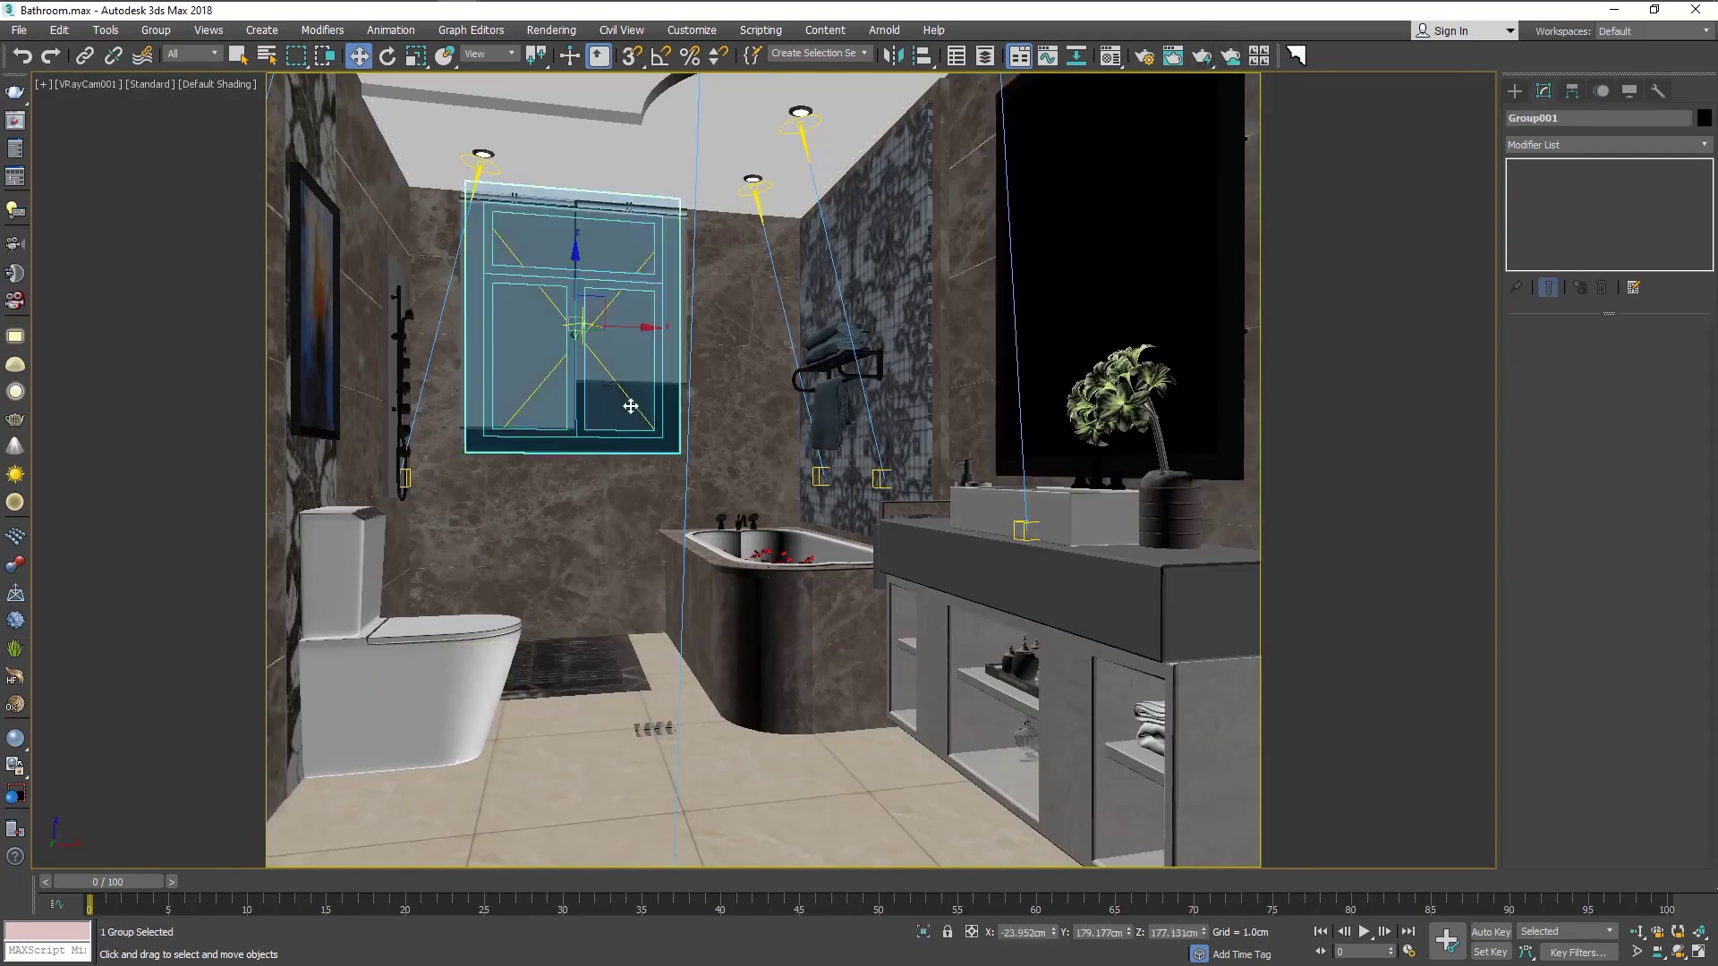
Clone the VRay plane light at the bathroom window as one instance and open its colour selection
click(631, 406)
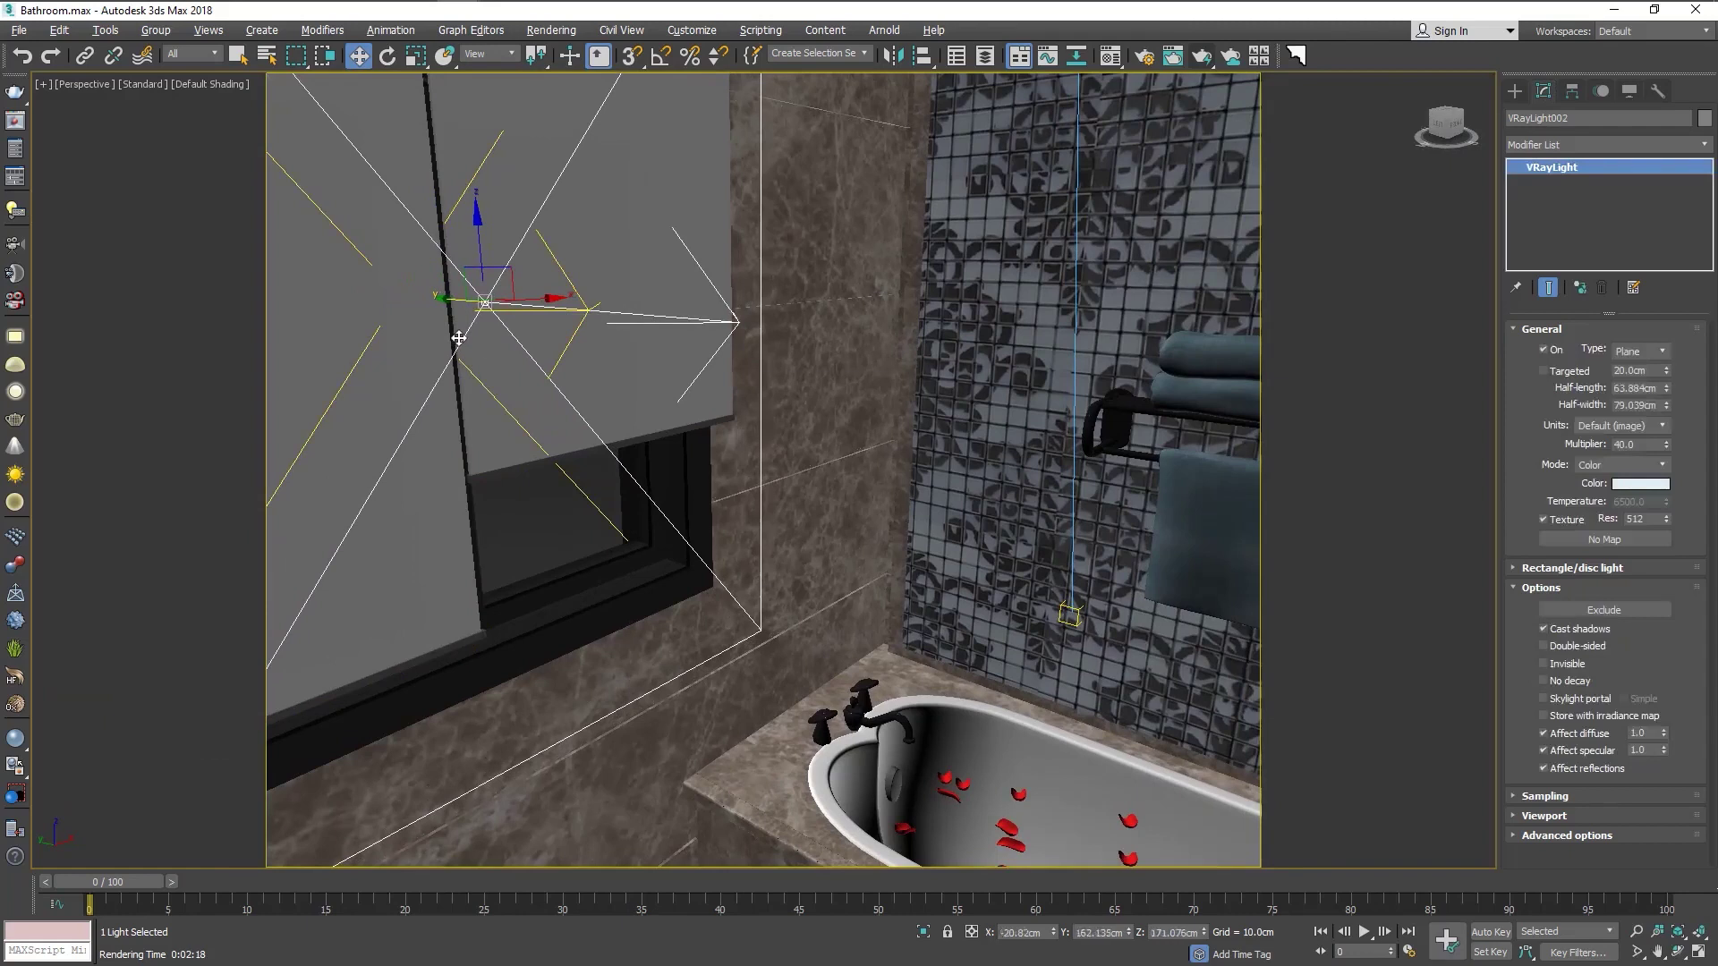
key(ctrl+v)
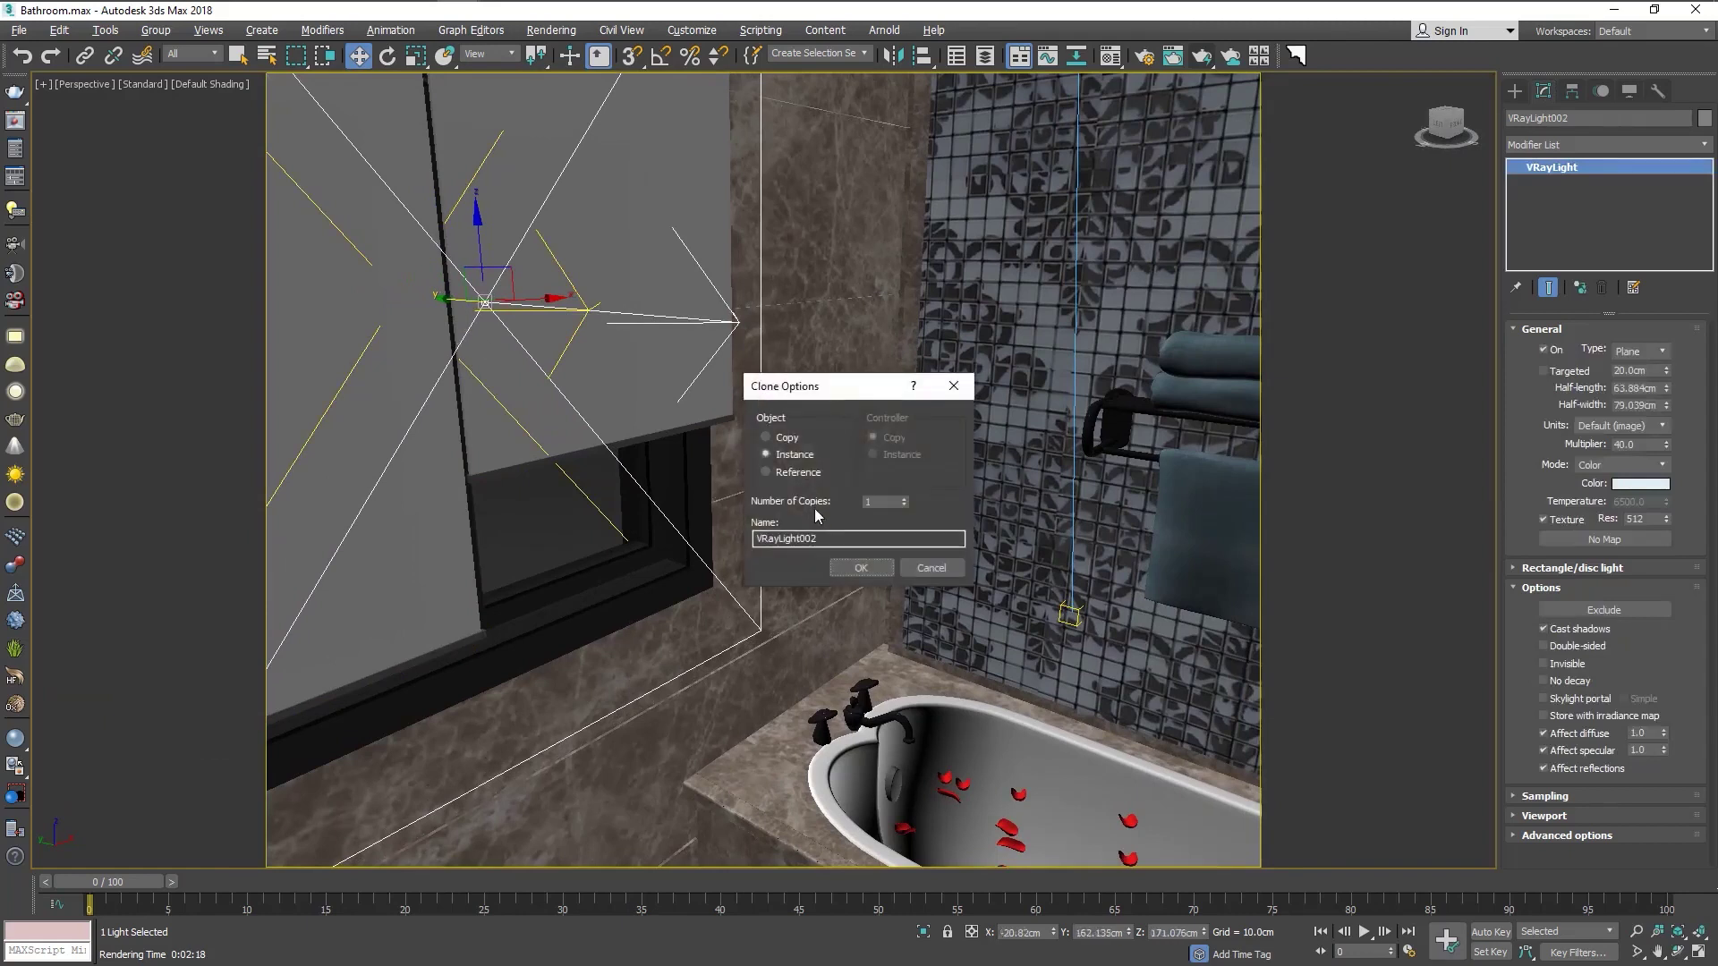
click(861, 567)
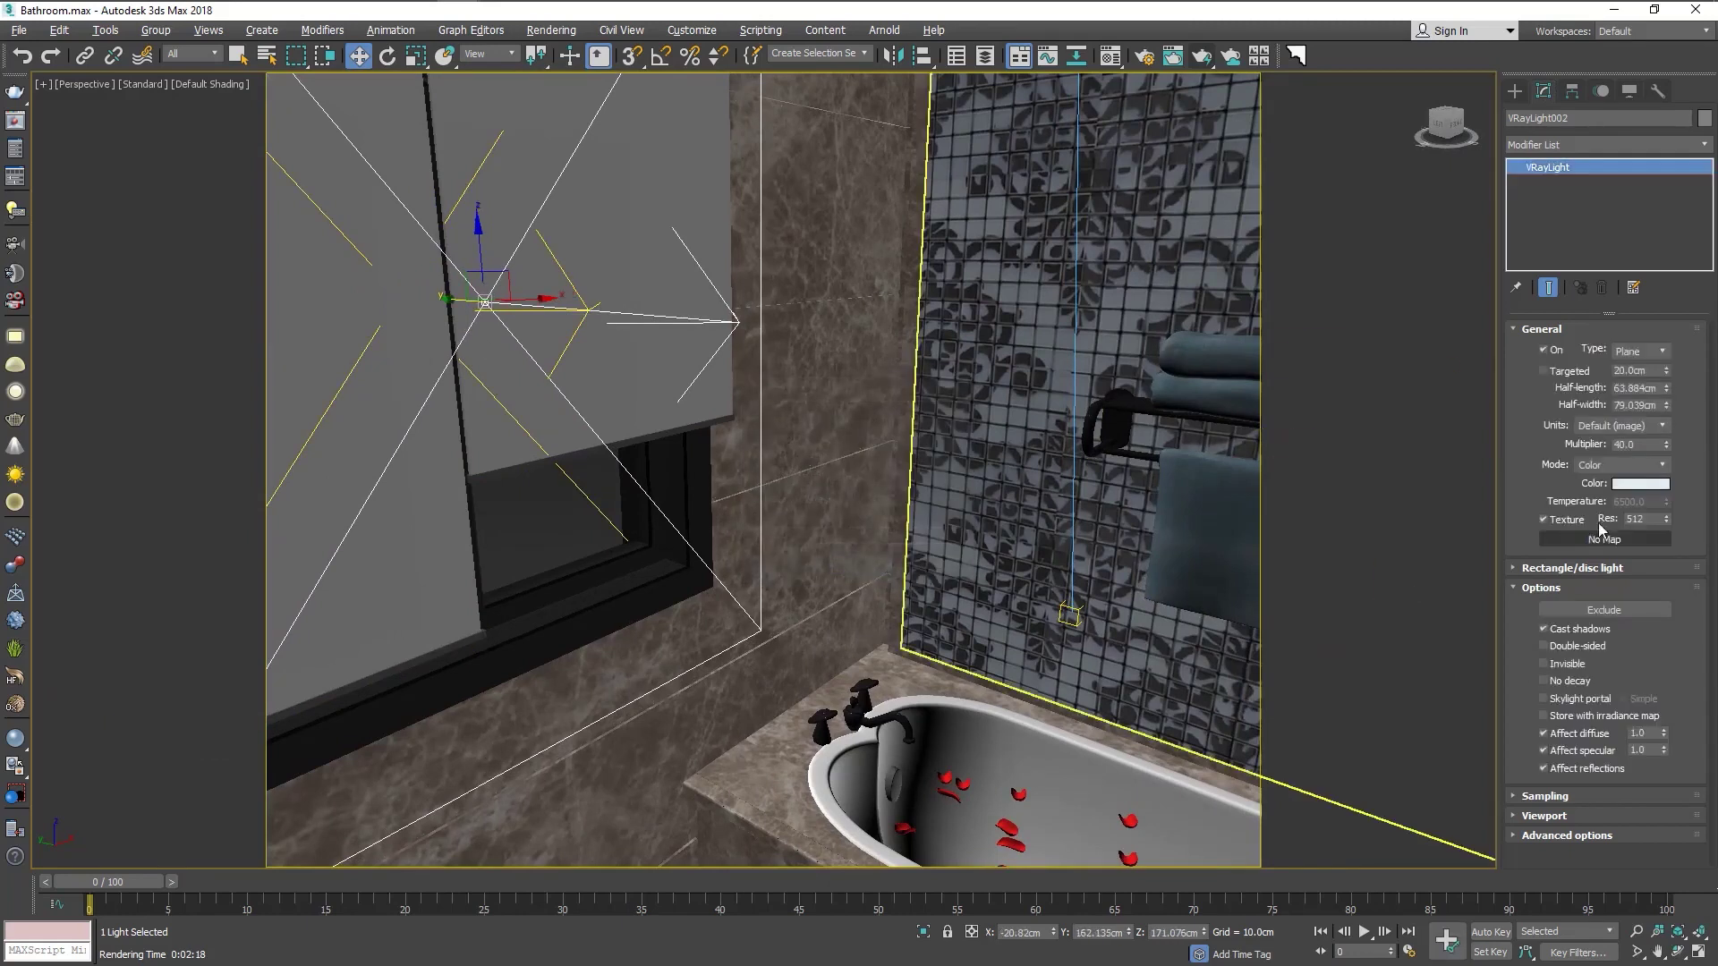
click(1638, 484)
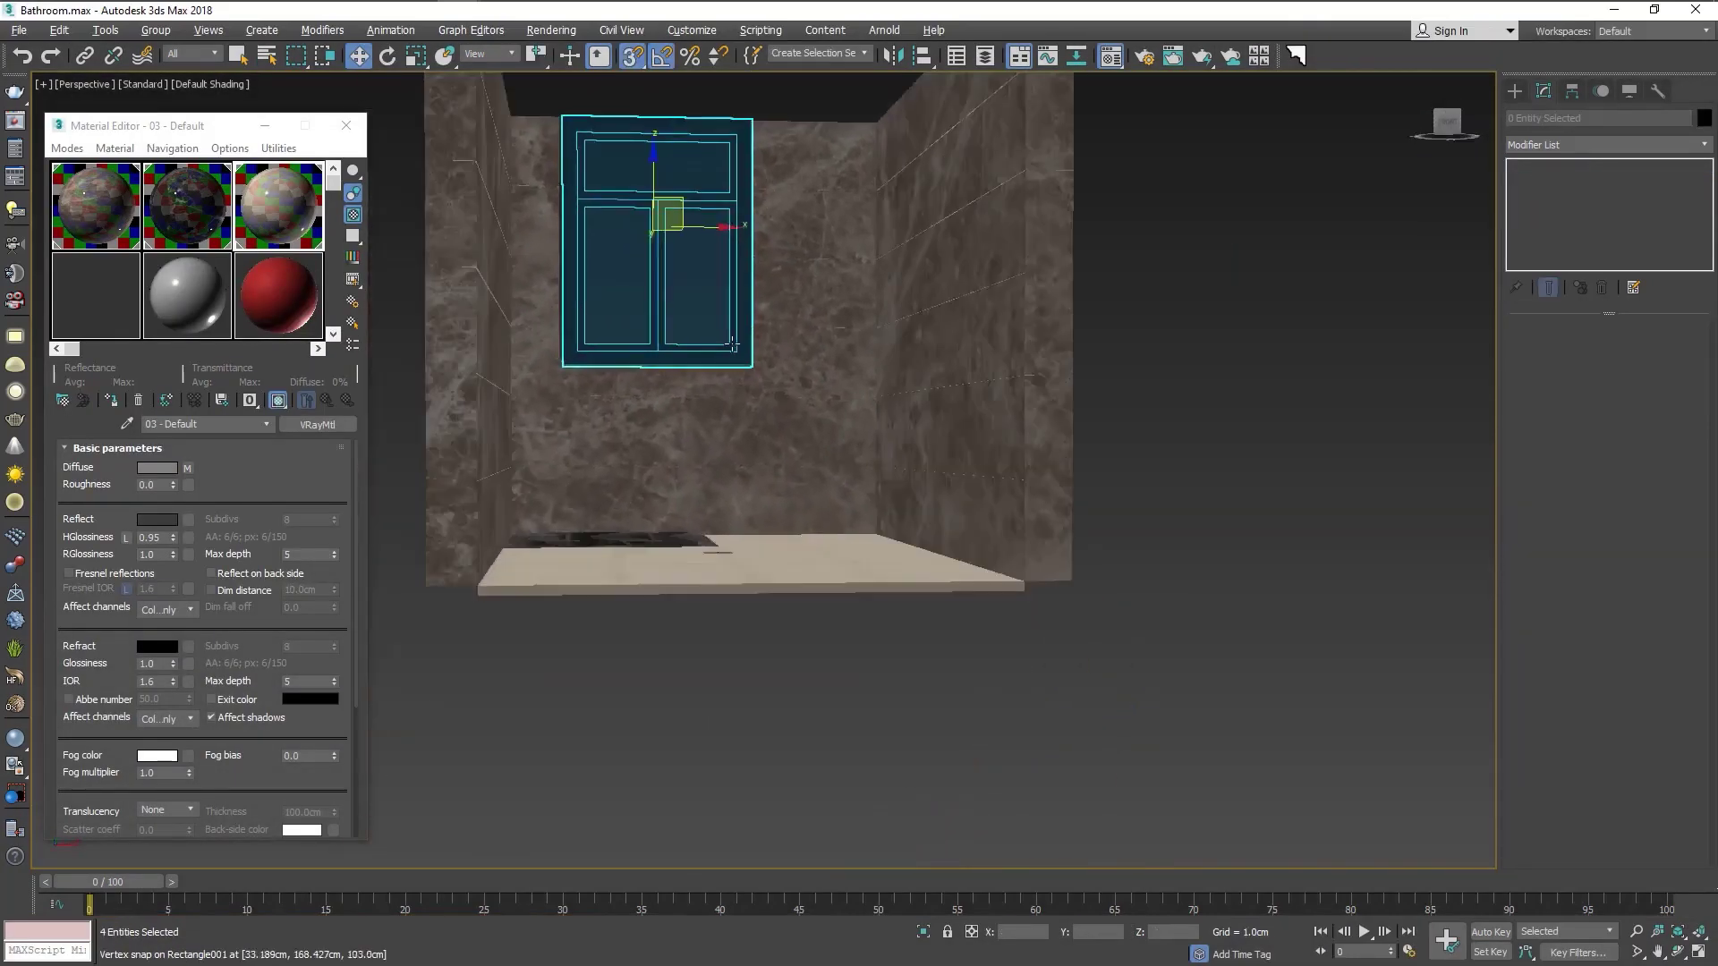
alt+middle_drag(695, 357, 755, 433)
scroll(754, 421, up, 5)
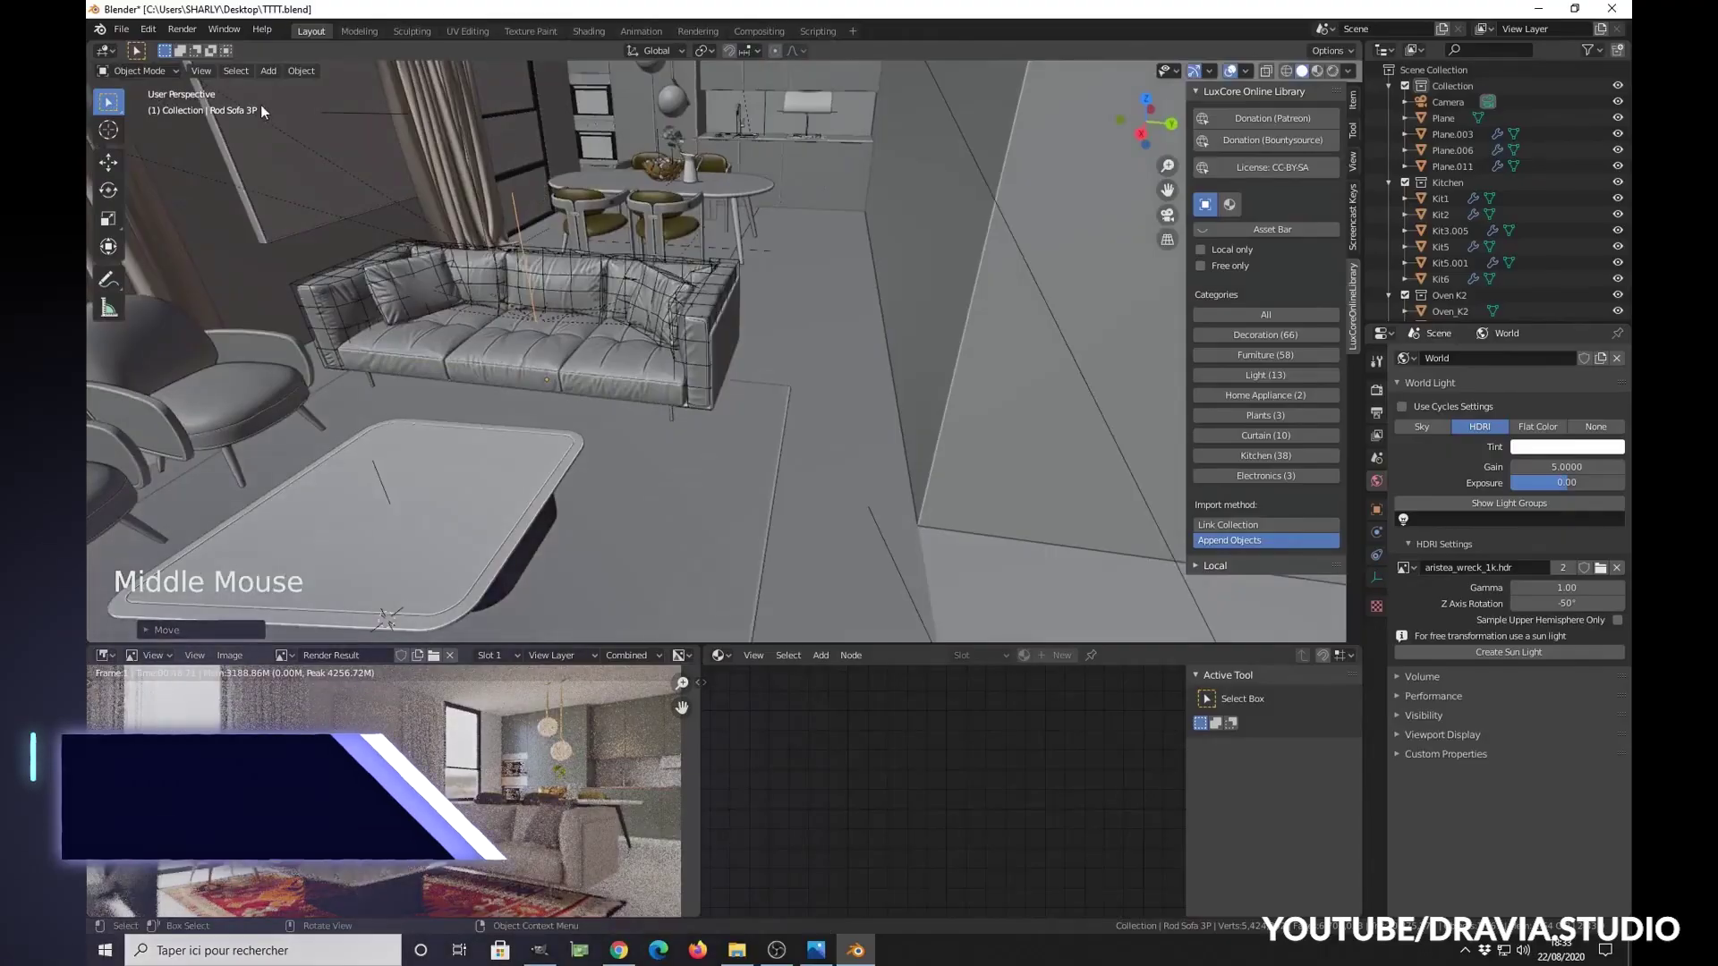
In Blender, place the round tray side table from the LuxCore Online Library on the floor beside the sofa's end
click(1194, 229)
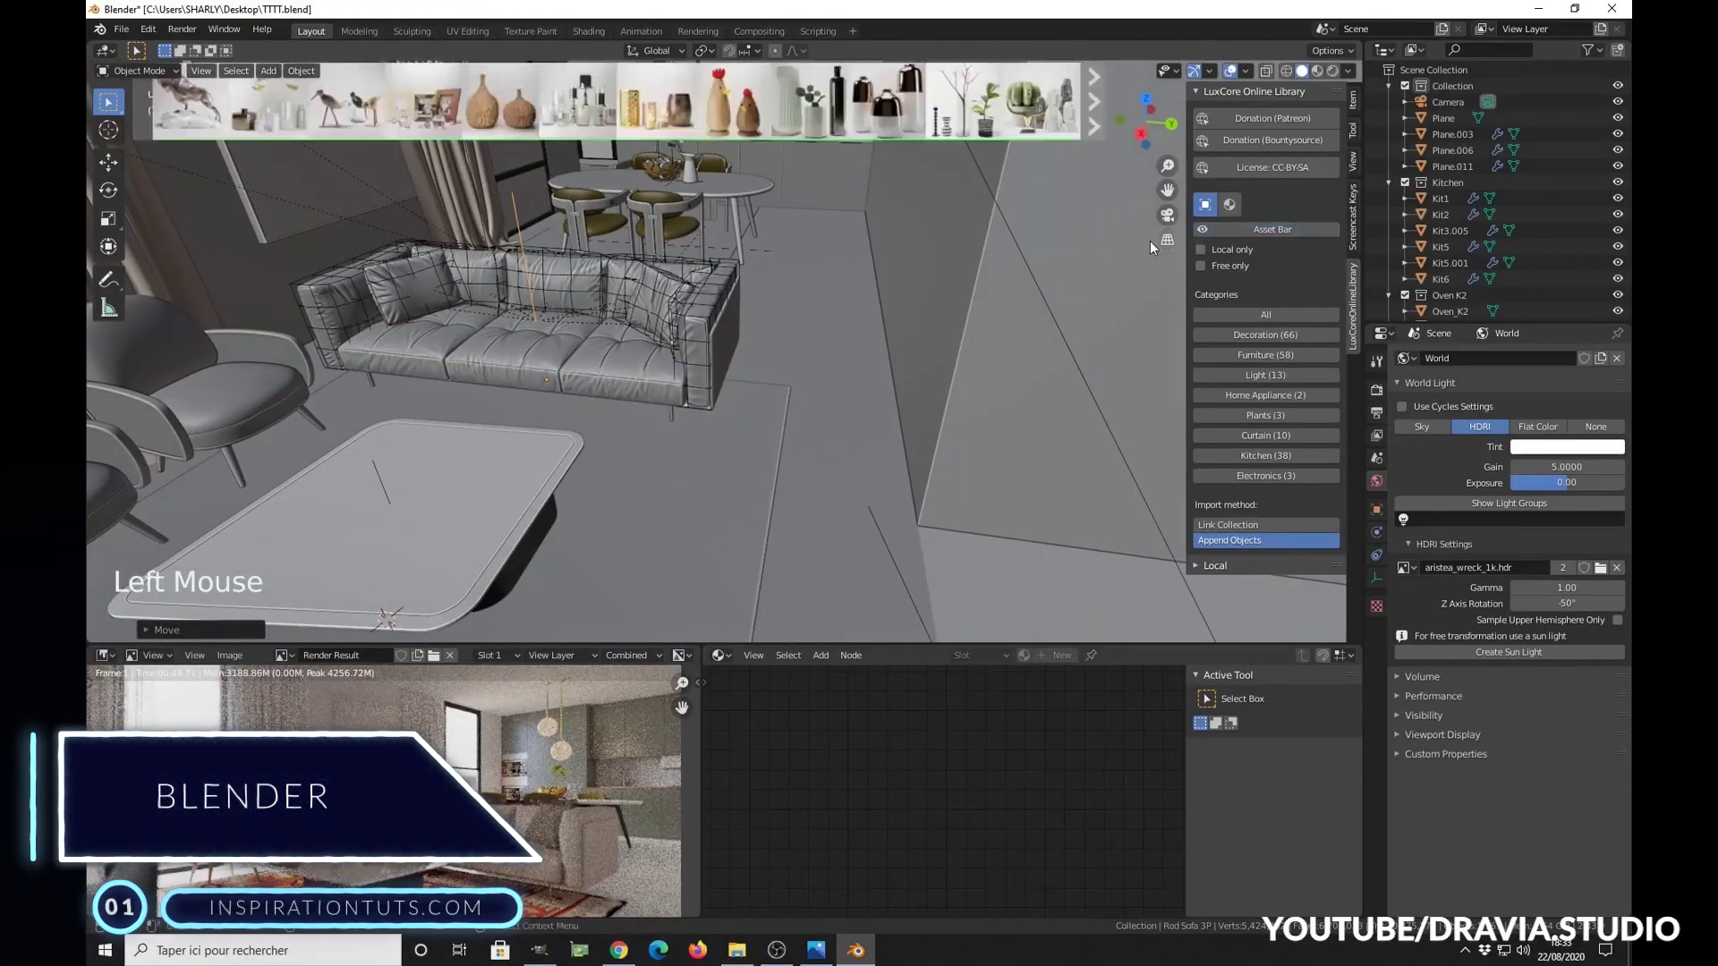
drag(895, 99, 820, 447)
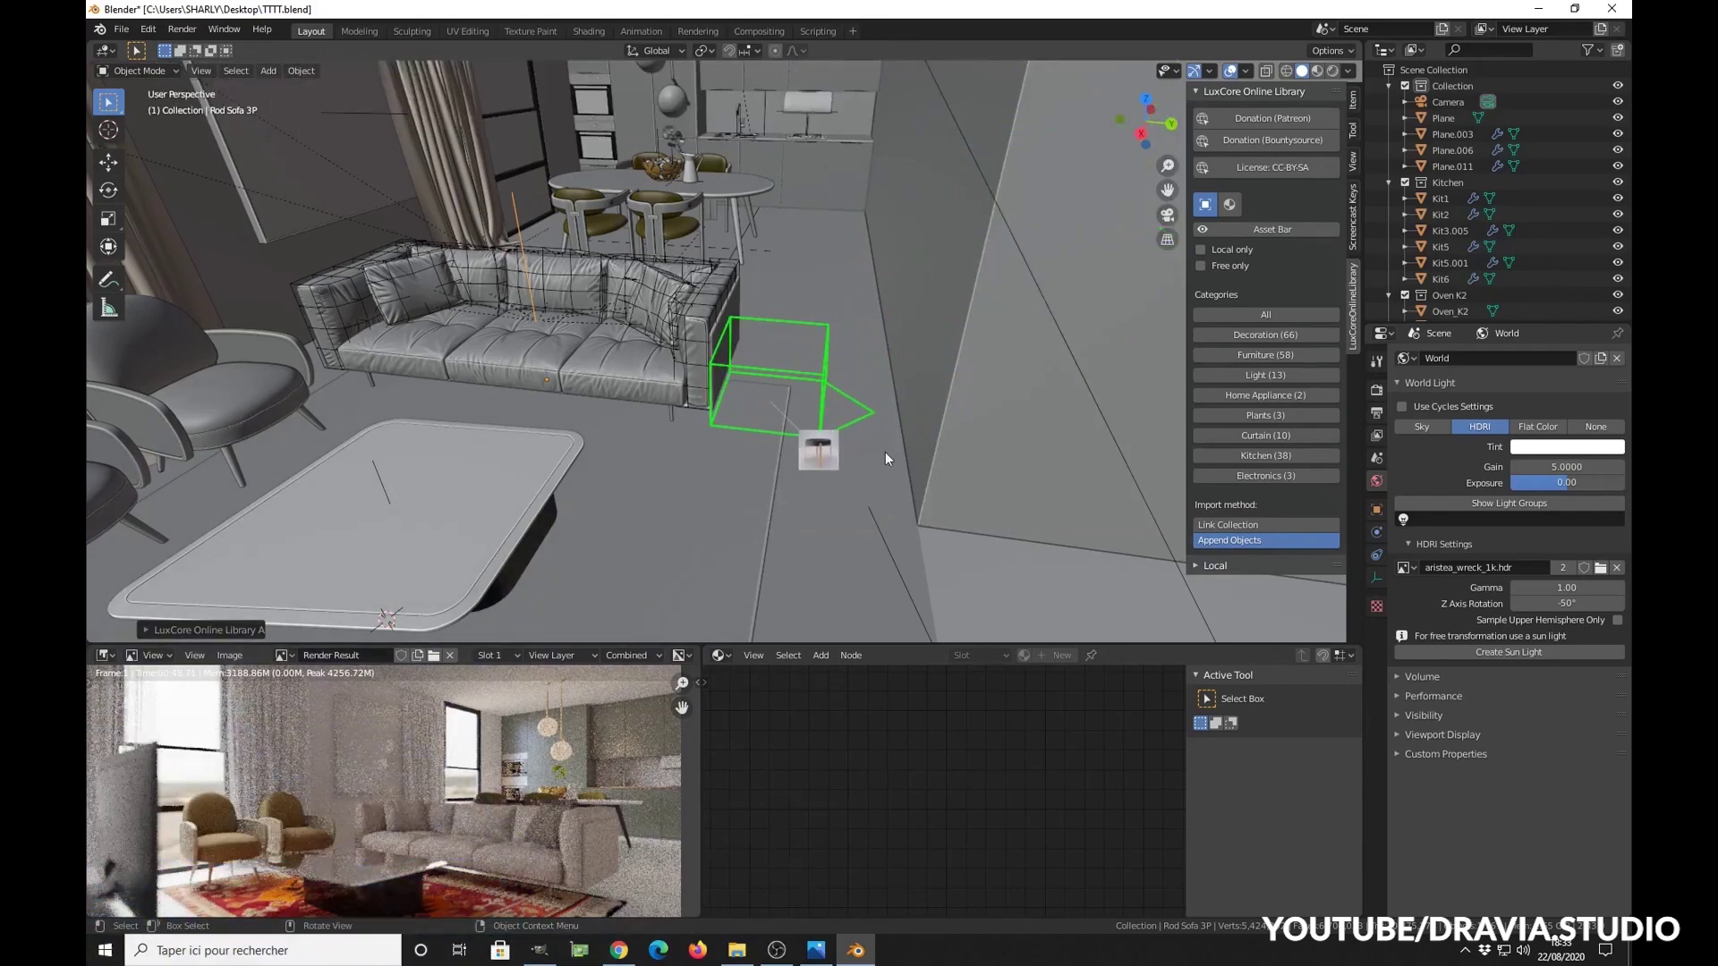
middle_drag(871, 416, 794, 350)
scroll(751, 388, up, 2)
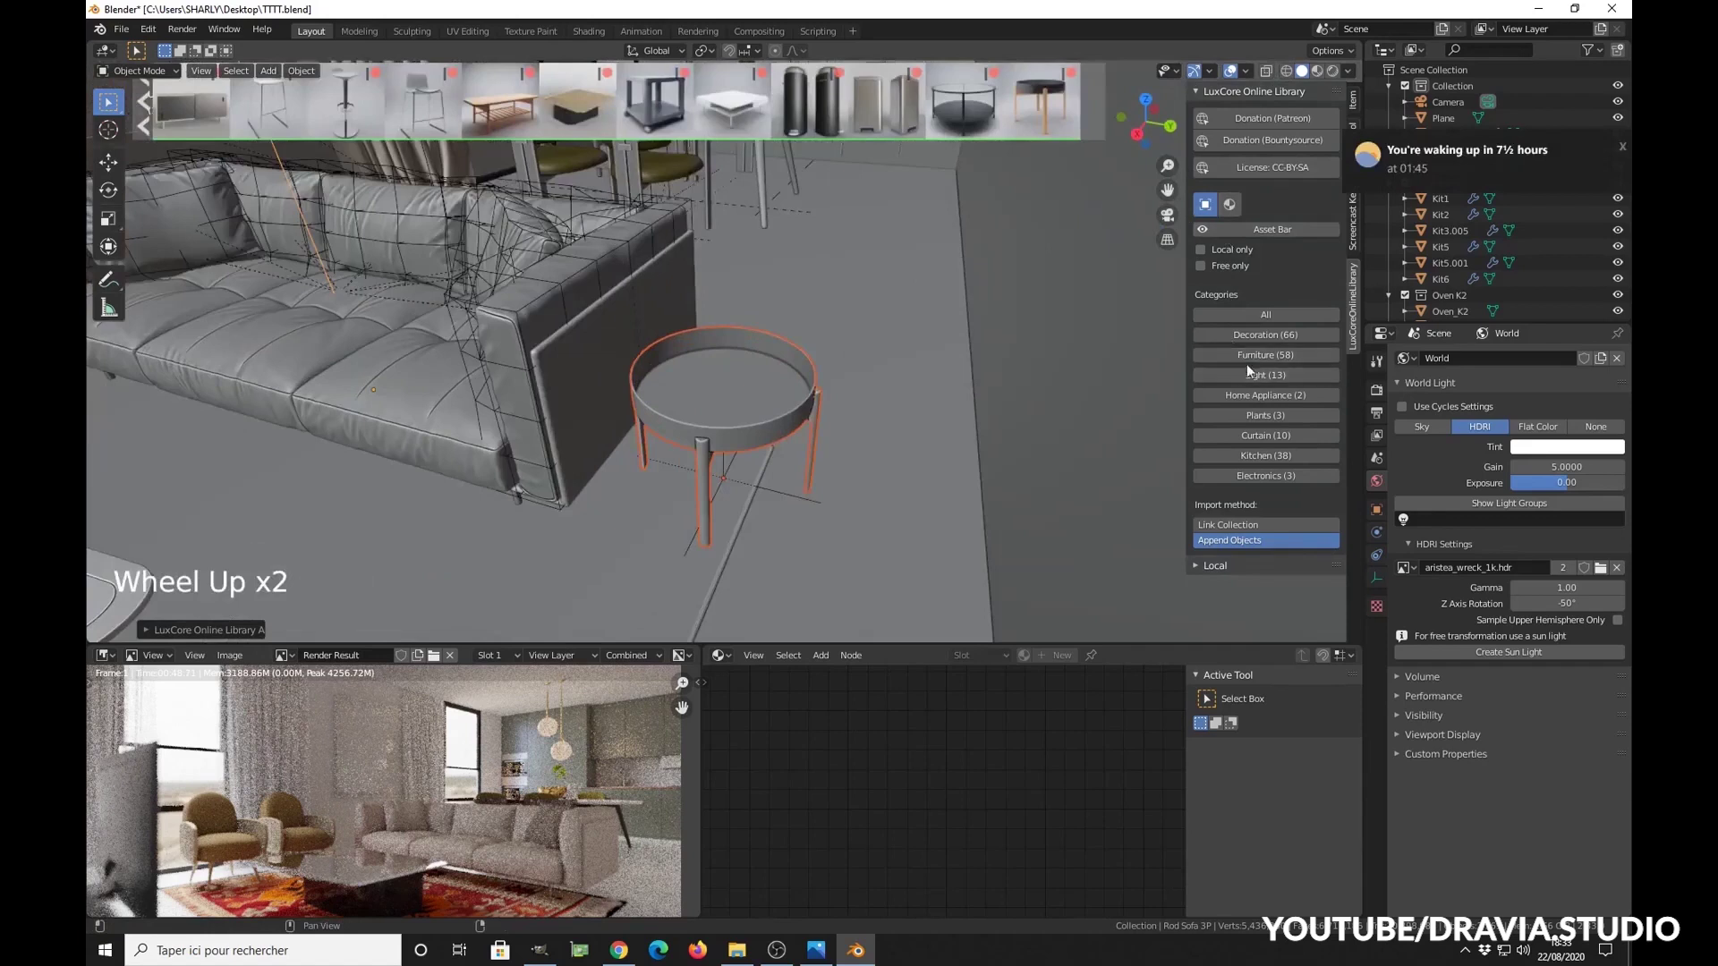
Browse the library's Decoration category and place the candle design set on the side table's top
click(1264, 335)
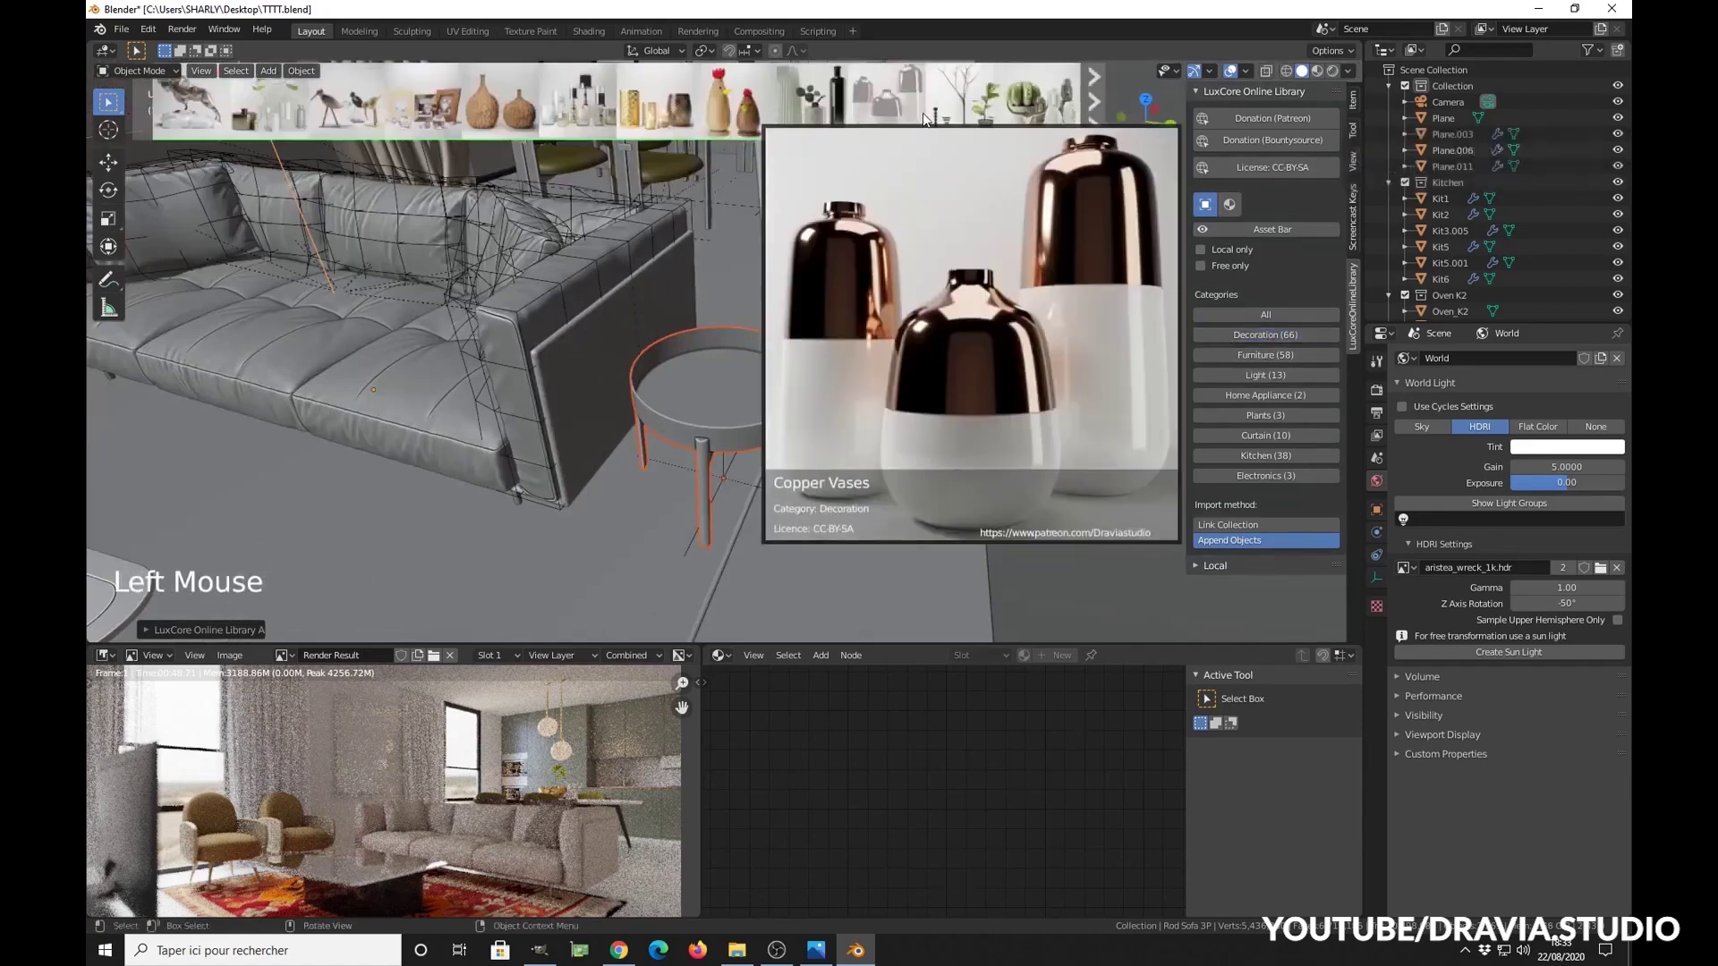
scroll(742, 148, up, 4)
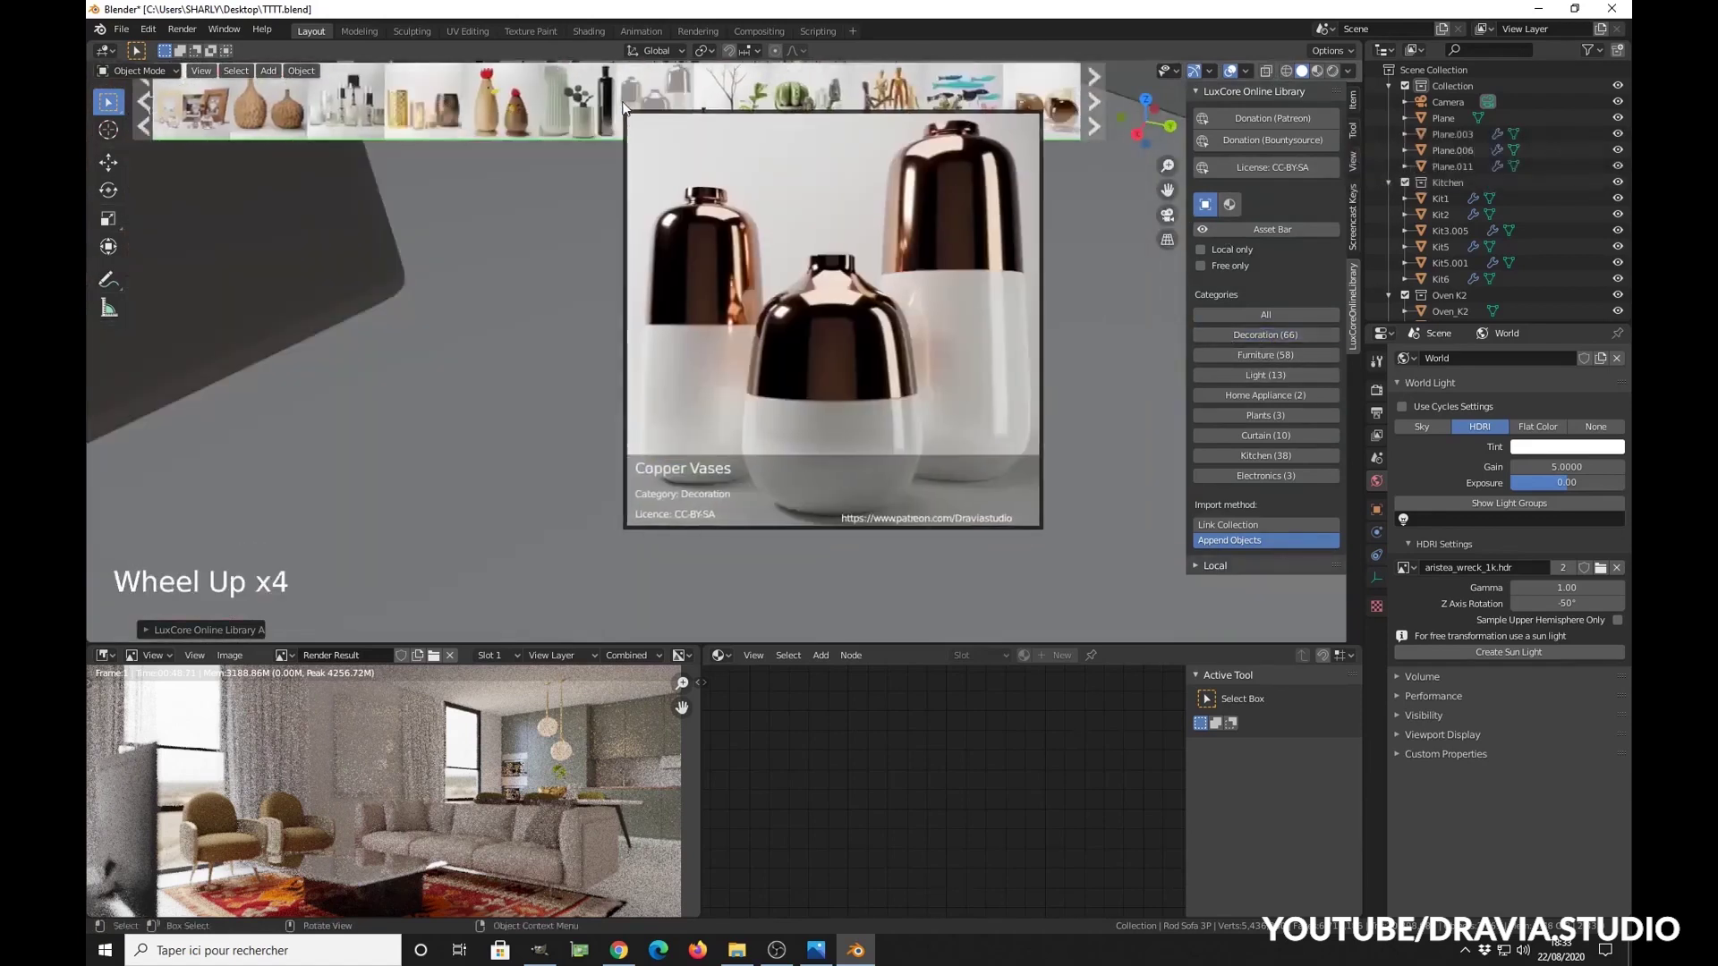
scroll(631, 111, down, 5)
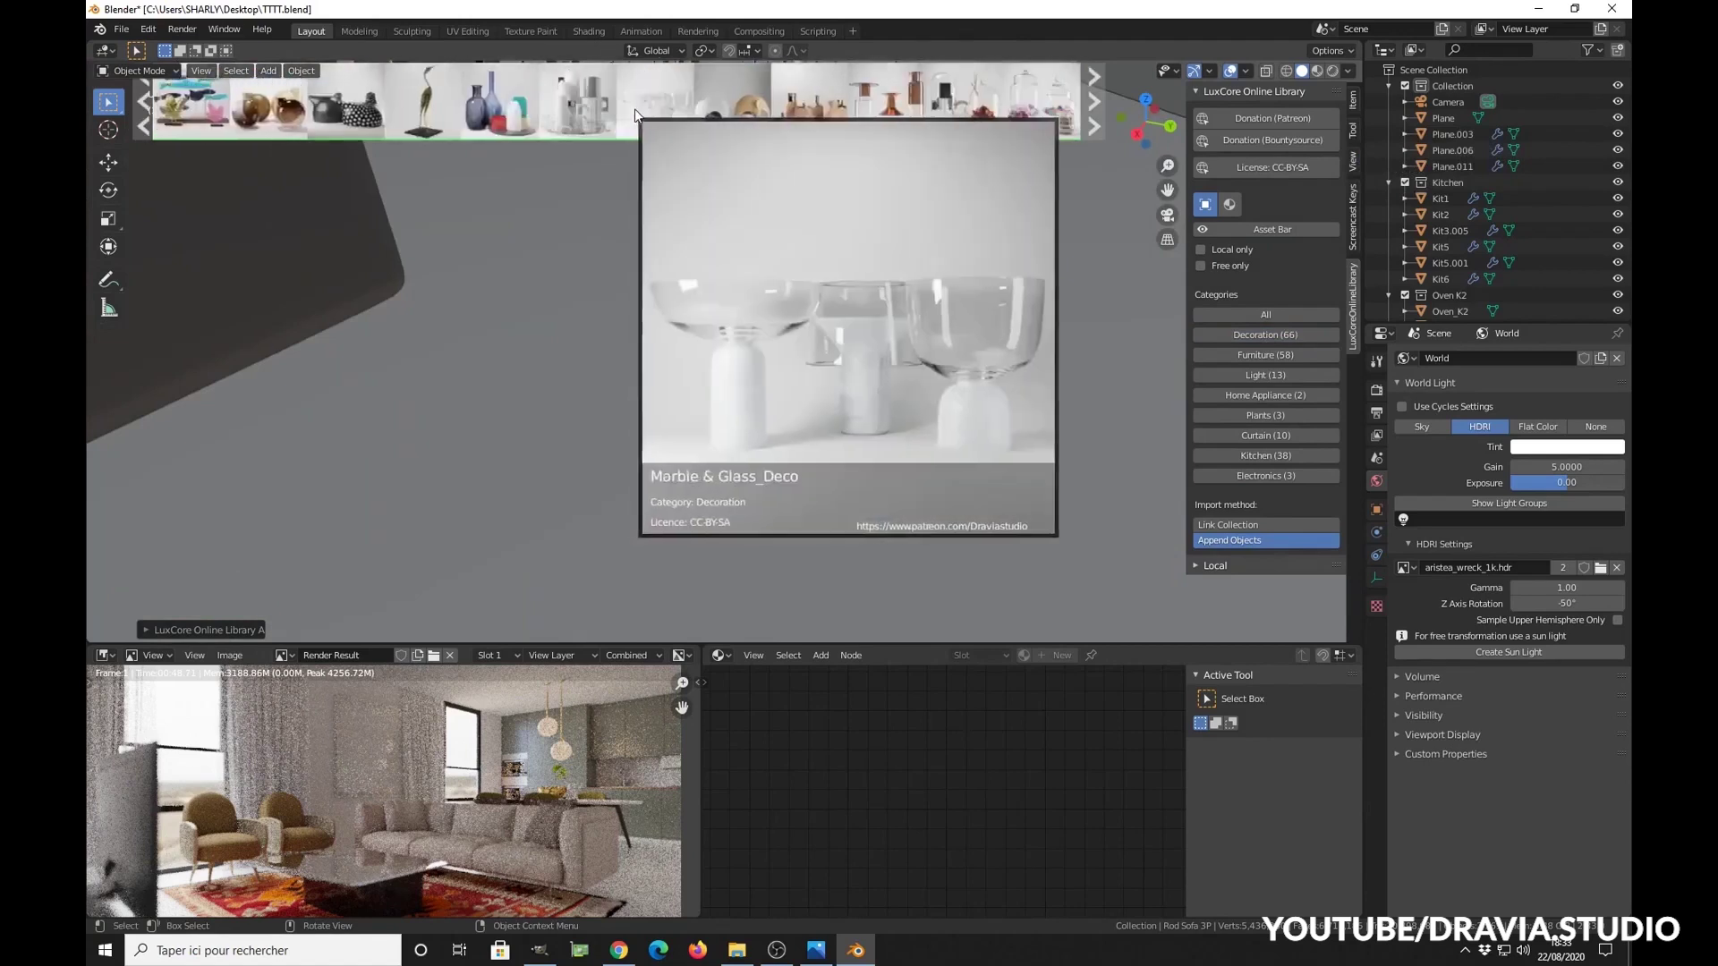
scroll(680, 113, down, 5)
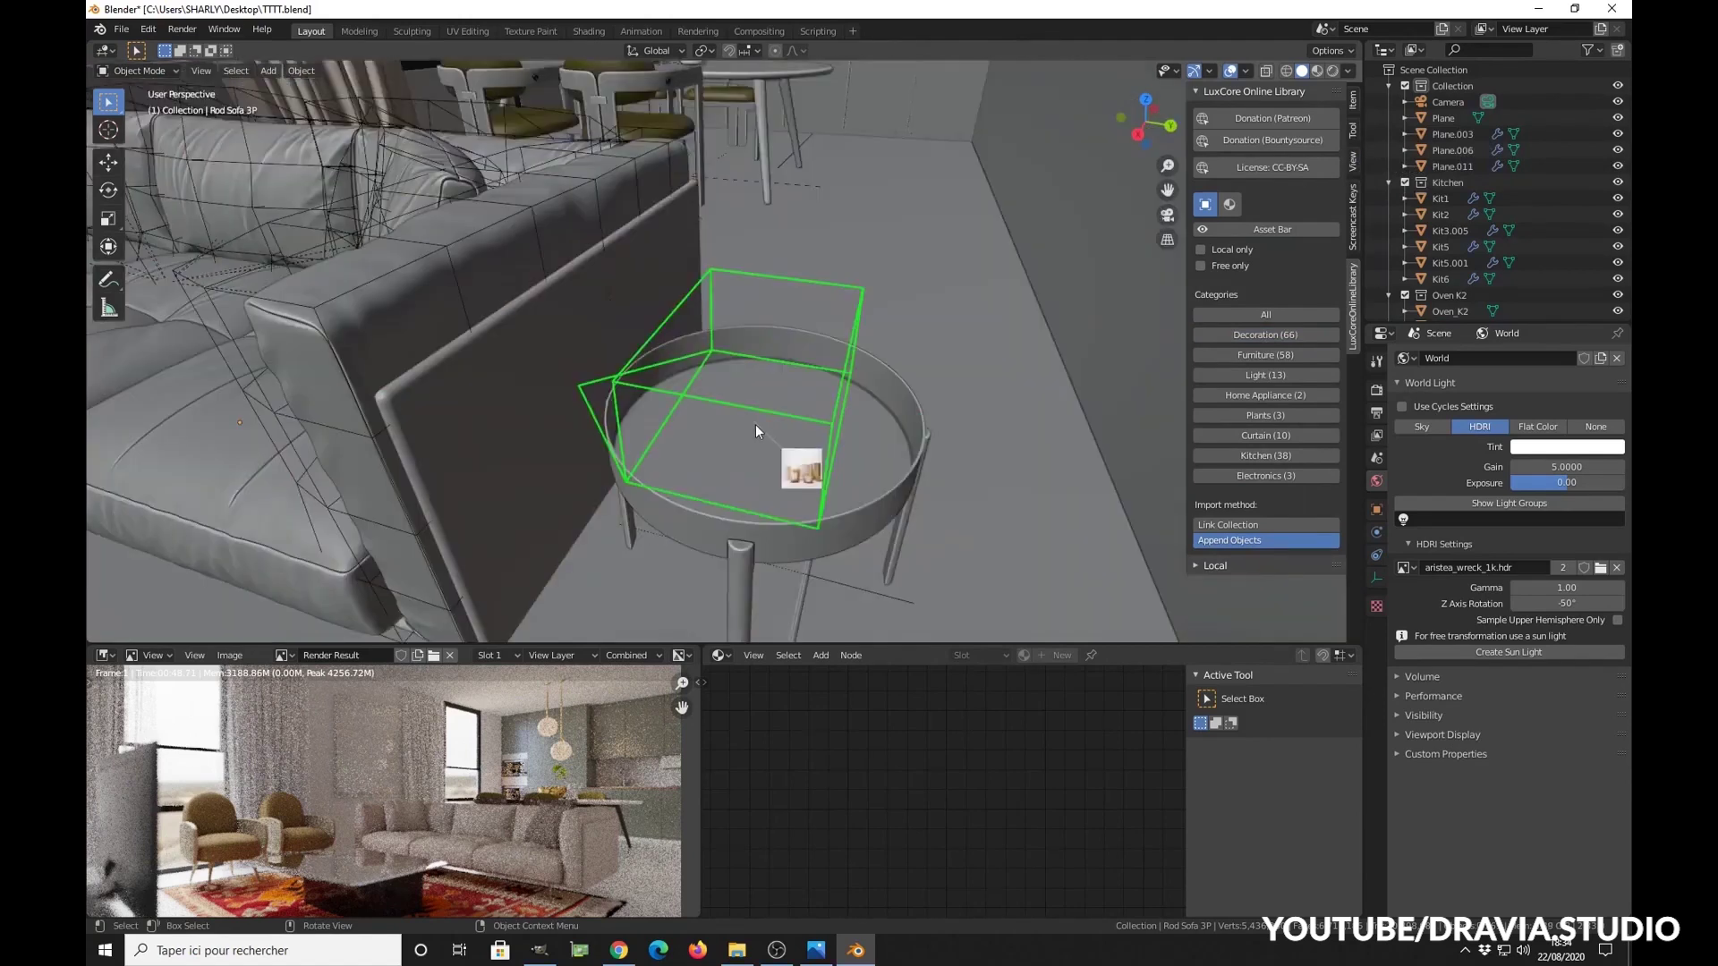
drag(755, 424, 757, 426)
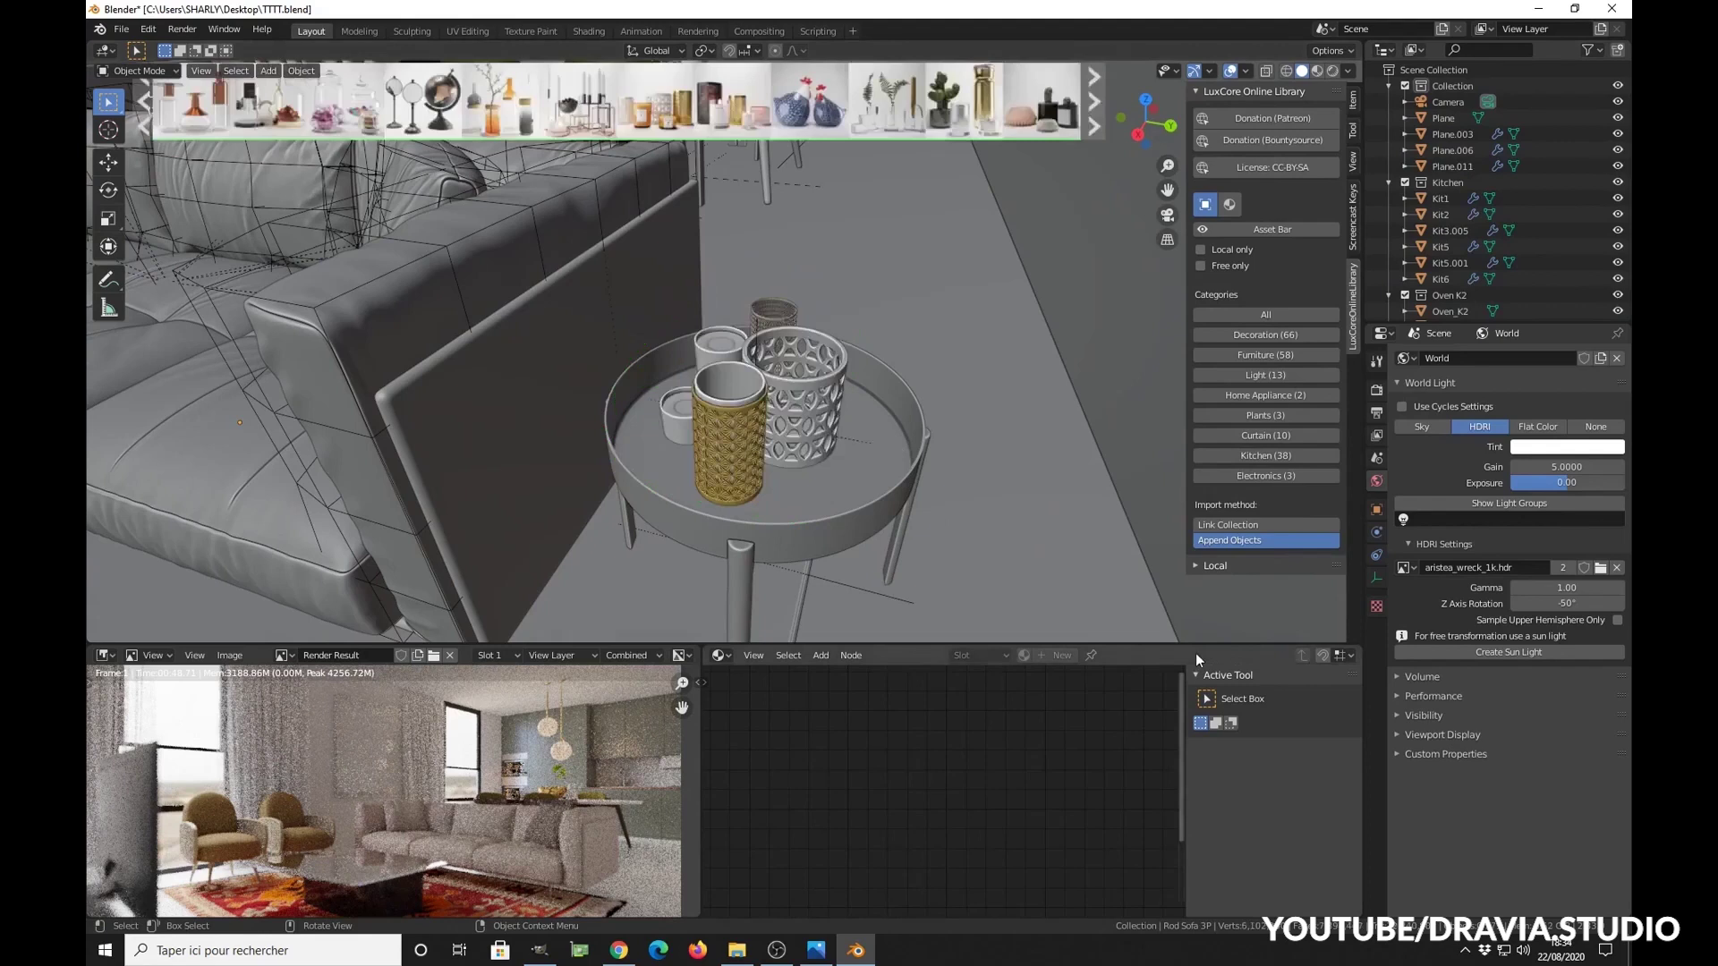
Disable the f.lux screen colour adjustment for an hour
click(1465, 951)
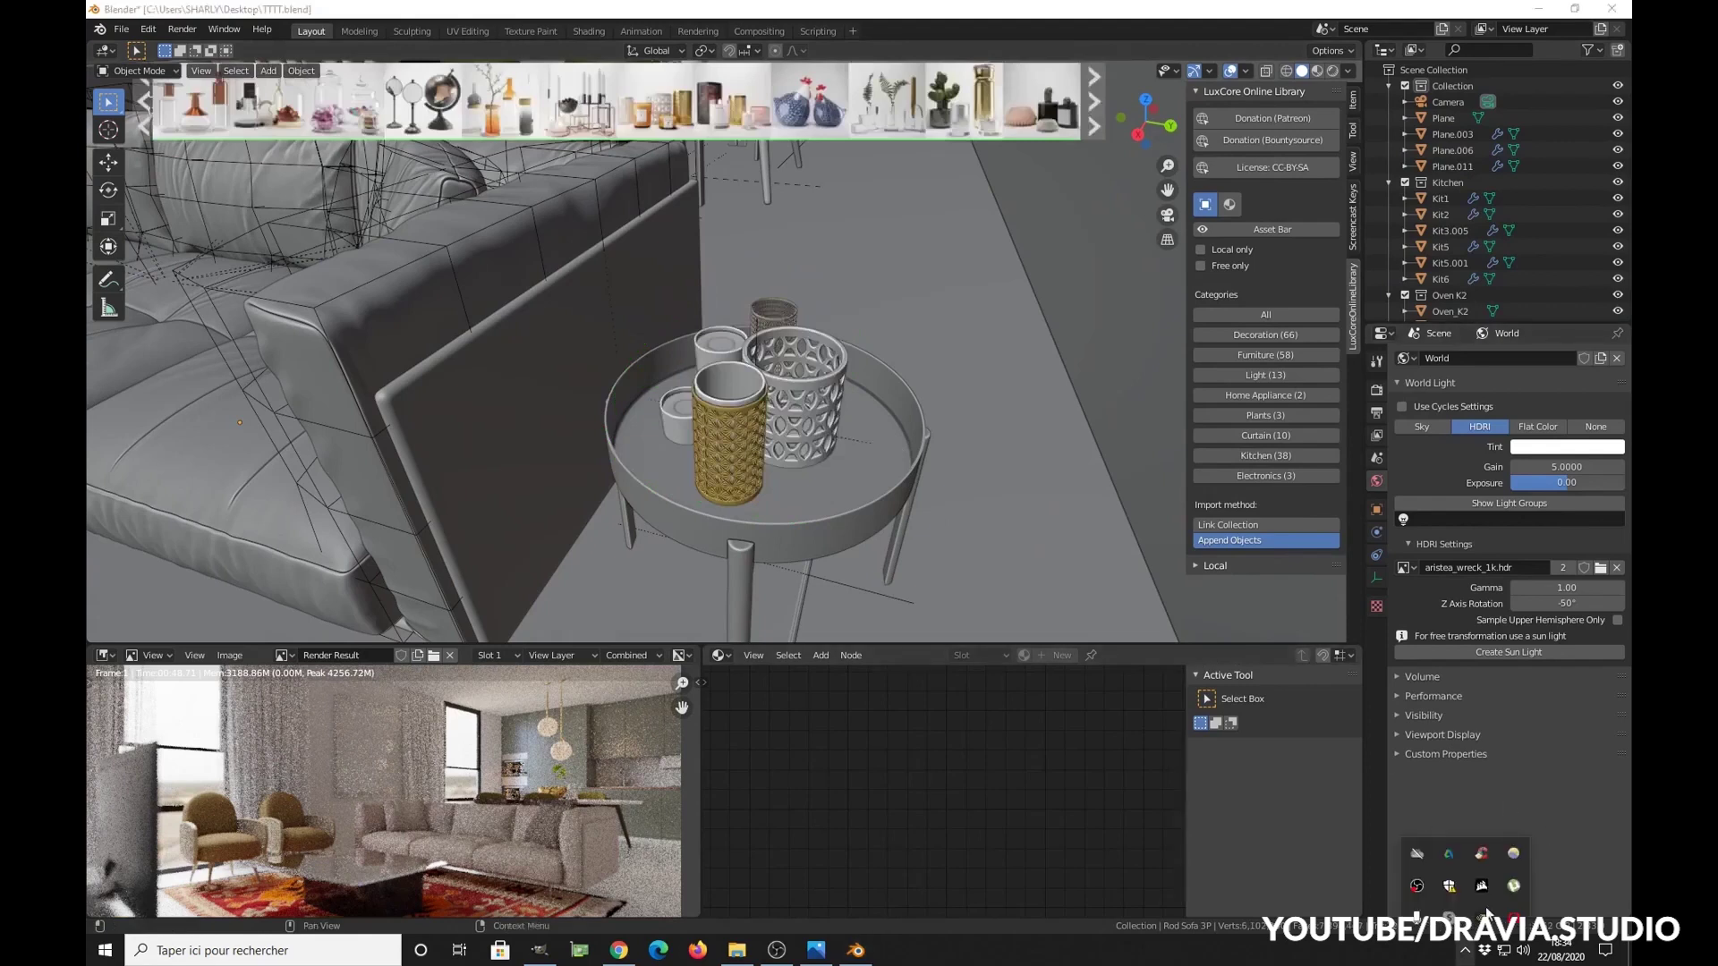
right_click(1512, 853)
mouse_move(1342, 812)
click(1225, 810)
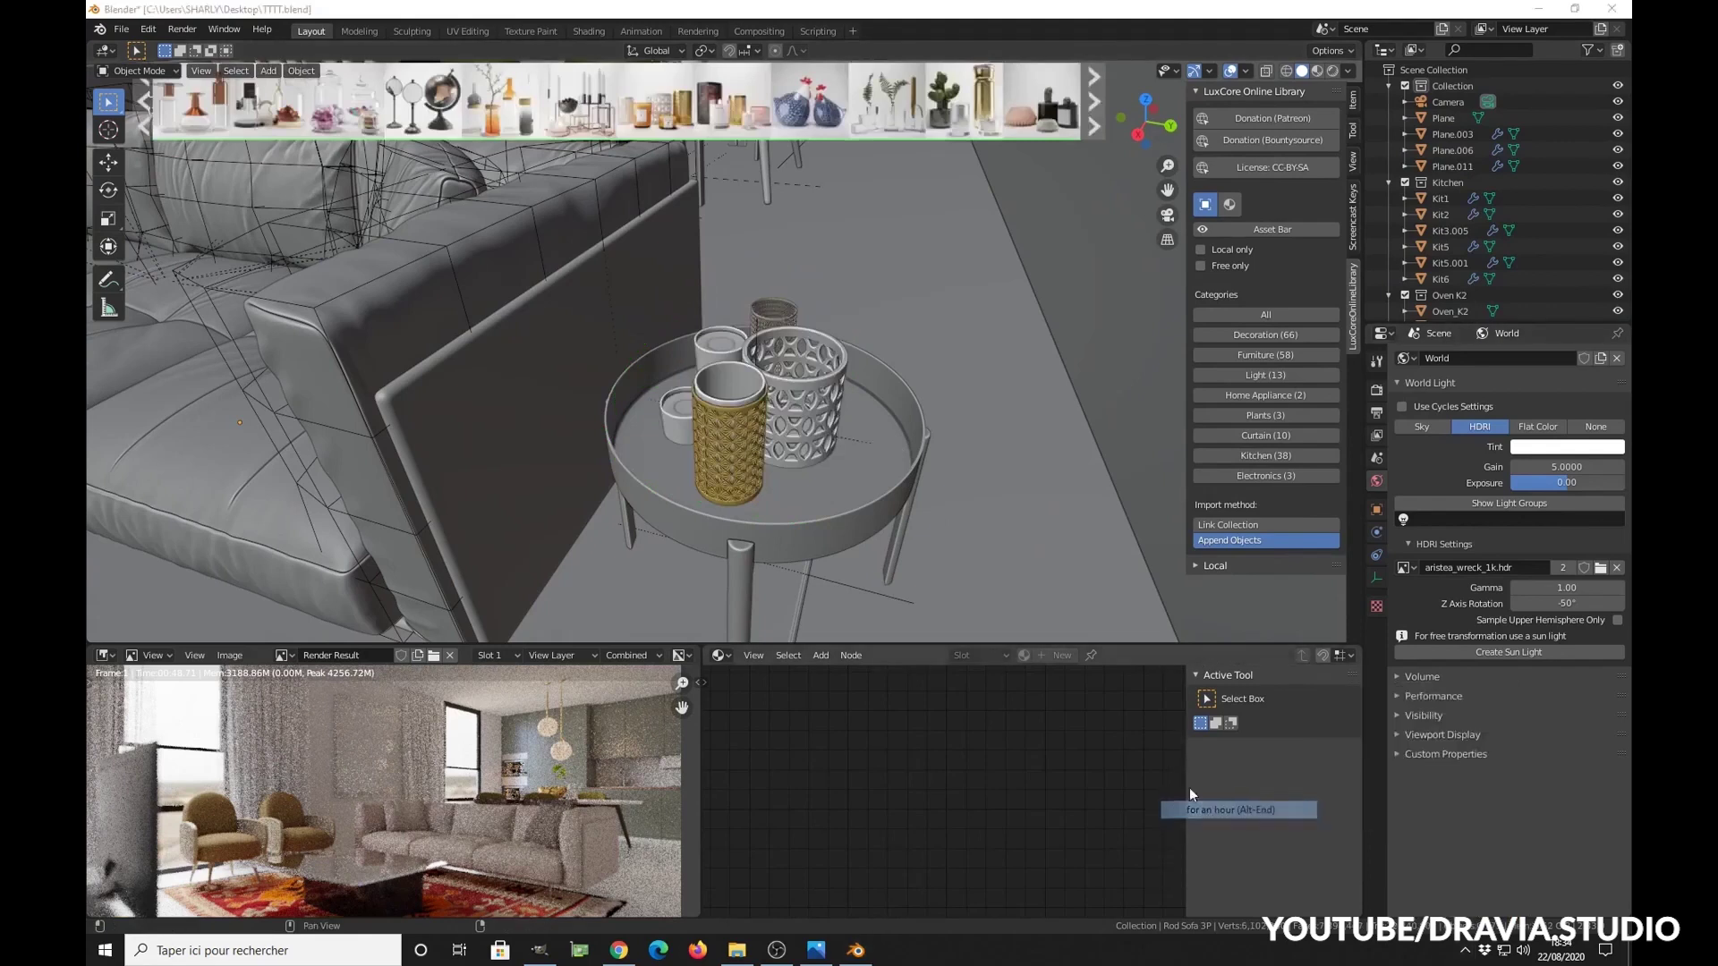
Select the candle design set on the side table beside the sofa
mouse_move(746, 444)
middle_down()
mouse_move(695, 424)
mouse_move(732, 438)
middle_up()
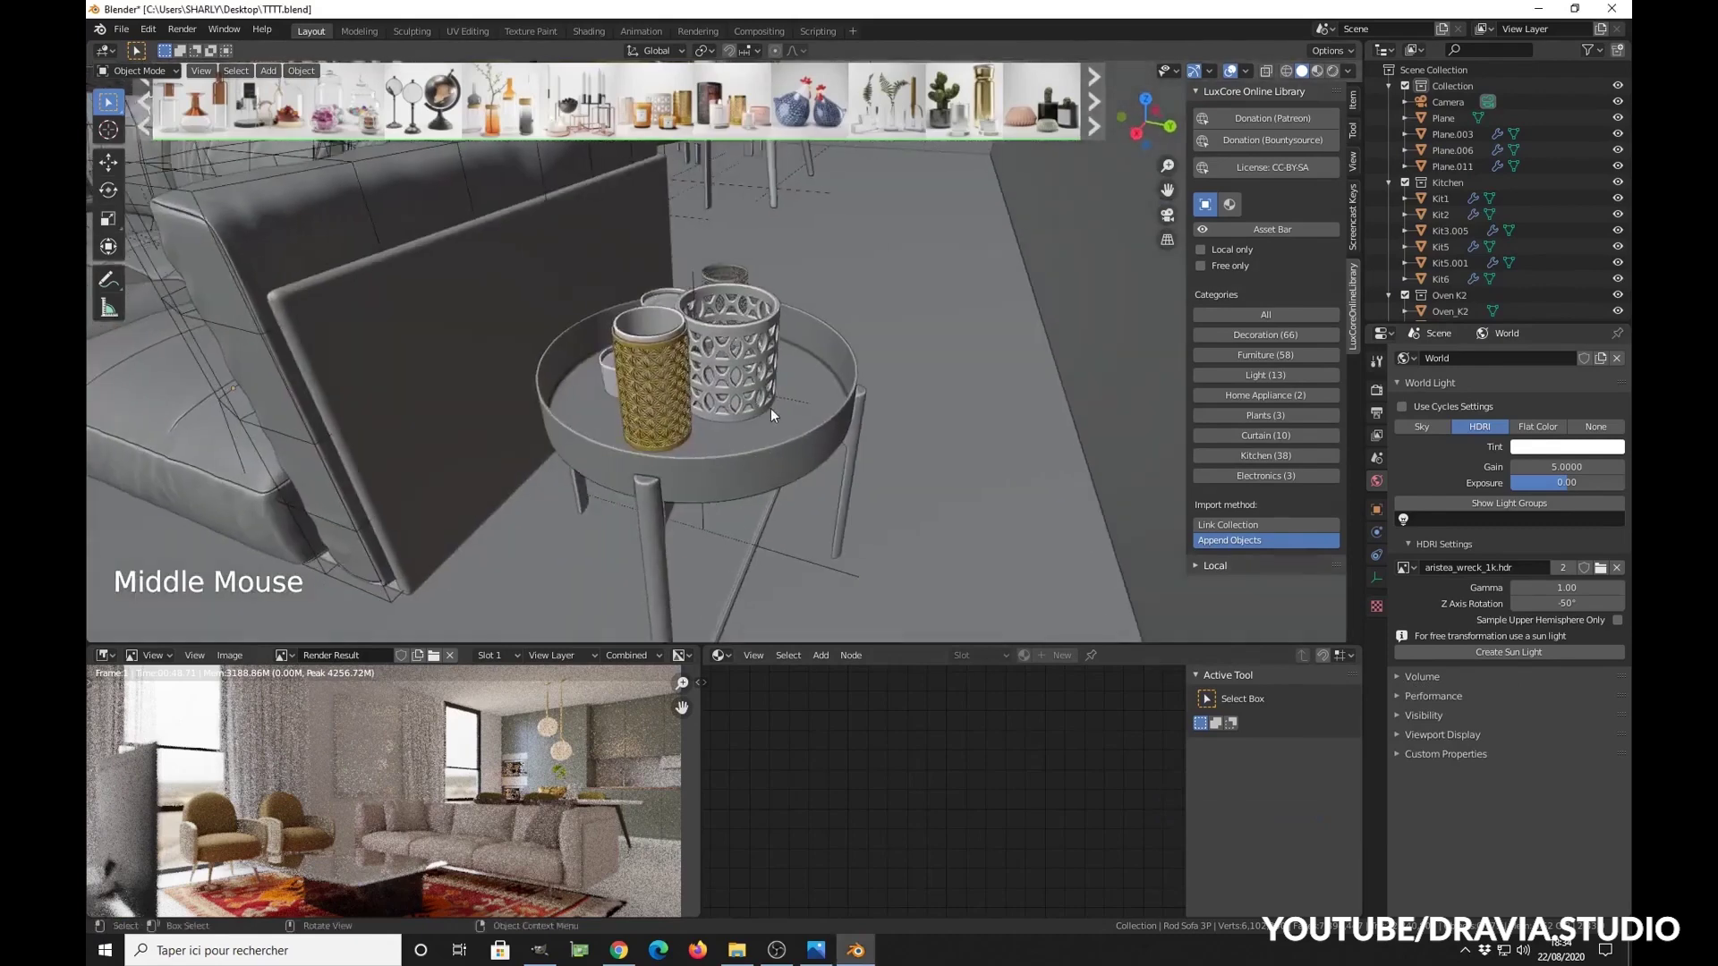
click(791, 399)
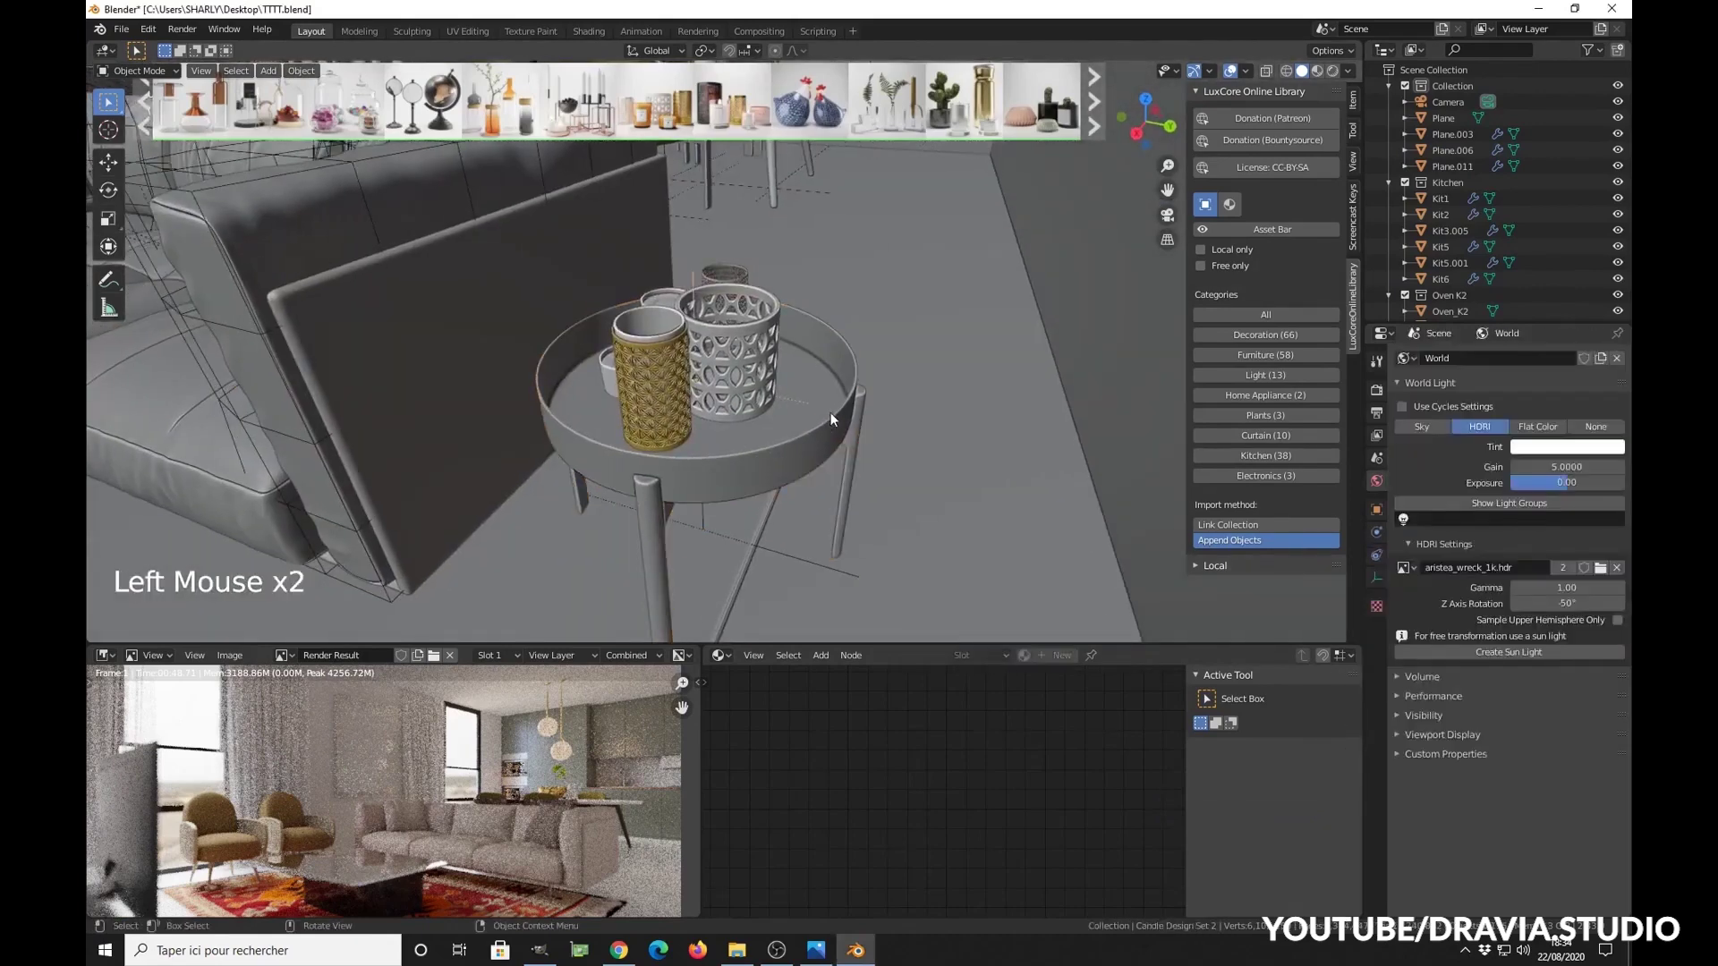